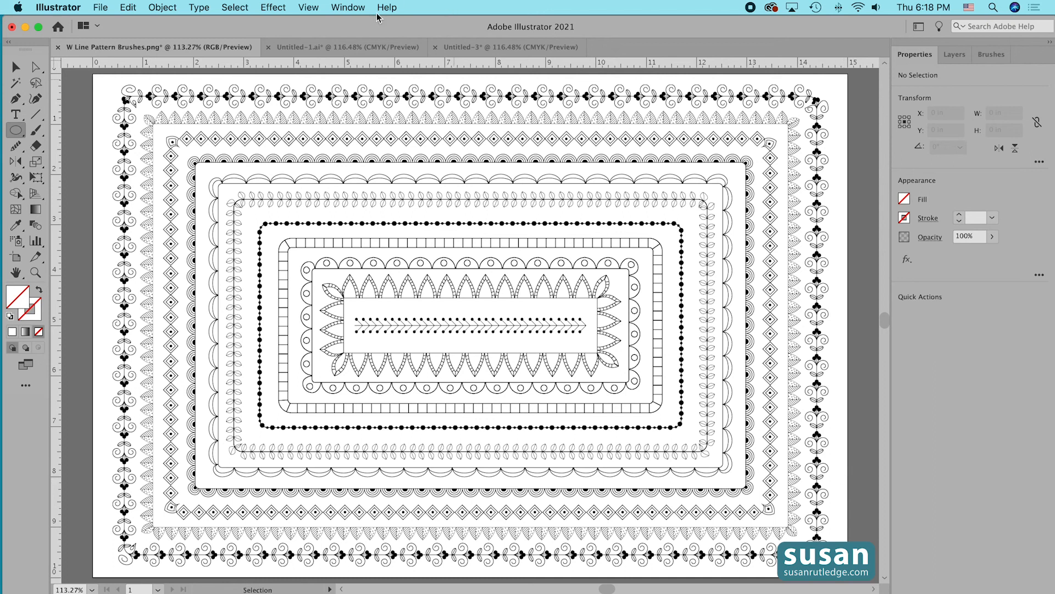
In the blank Untitled-3 document, create an ellipse 3 in wide and 6 in tall and move it to the artboard's upper middle.
{"action": "left_click", "coordinate": [367, 48]}
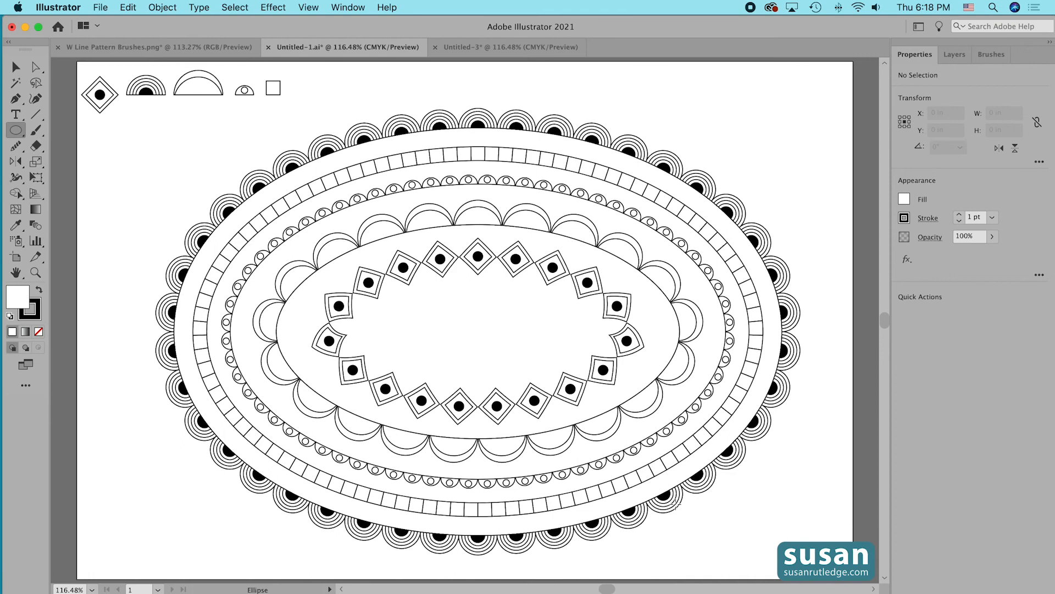
{"action": "left_click", "coordinate": [502, 48]}
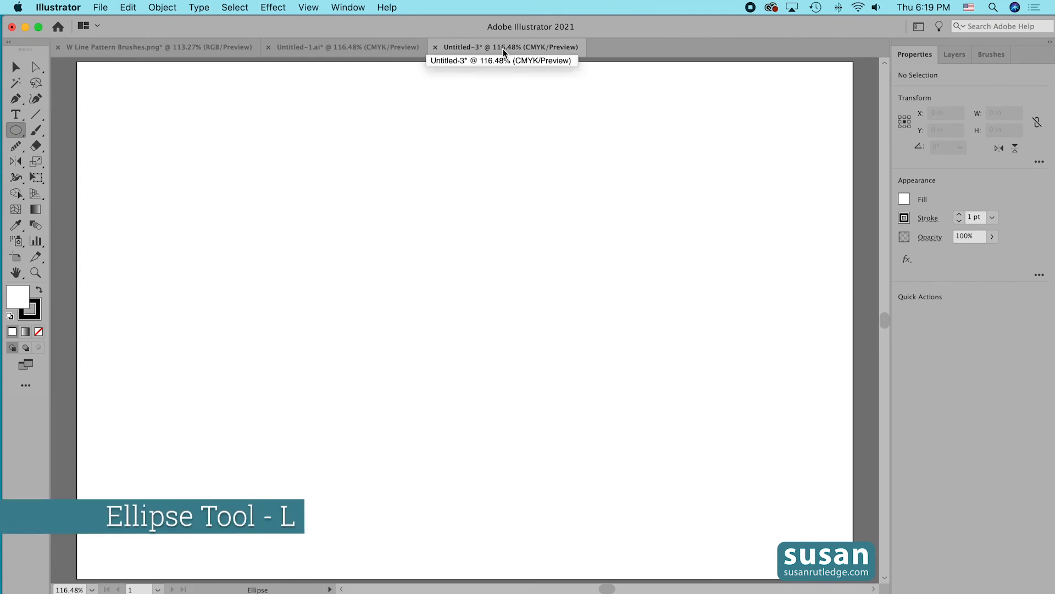
{"action": "left_click", "coordinate": [625, 174]}
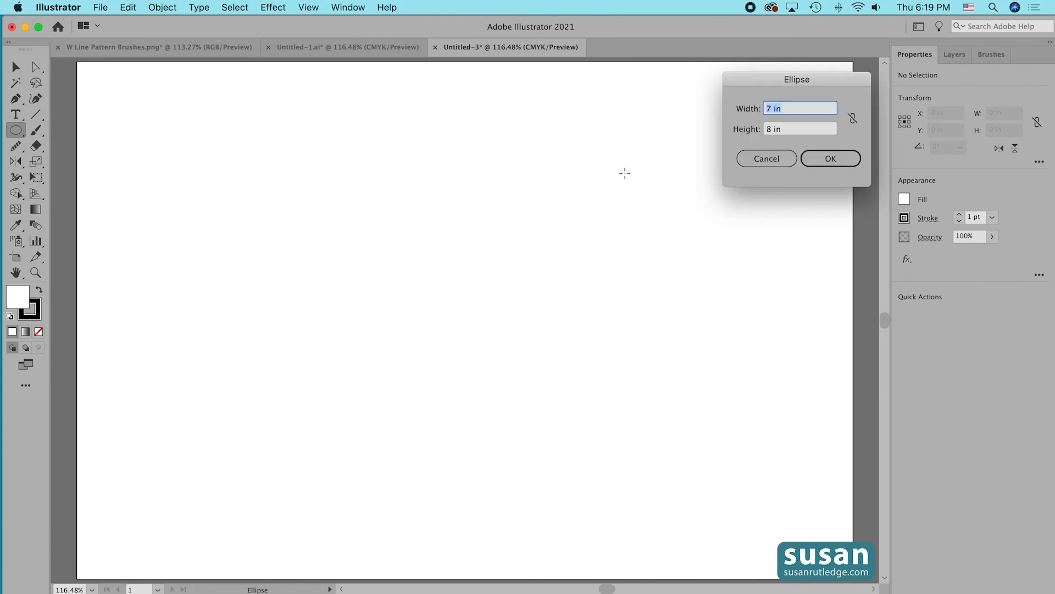
{"action": "type", "text": "3"}
{"action": "key", "text": "Tab"}
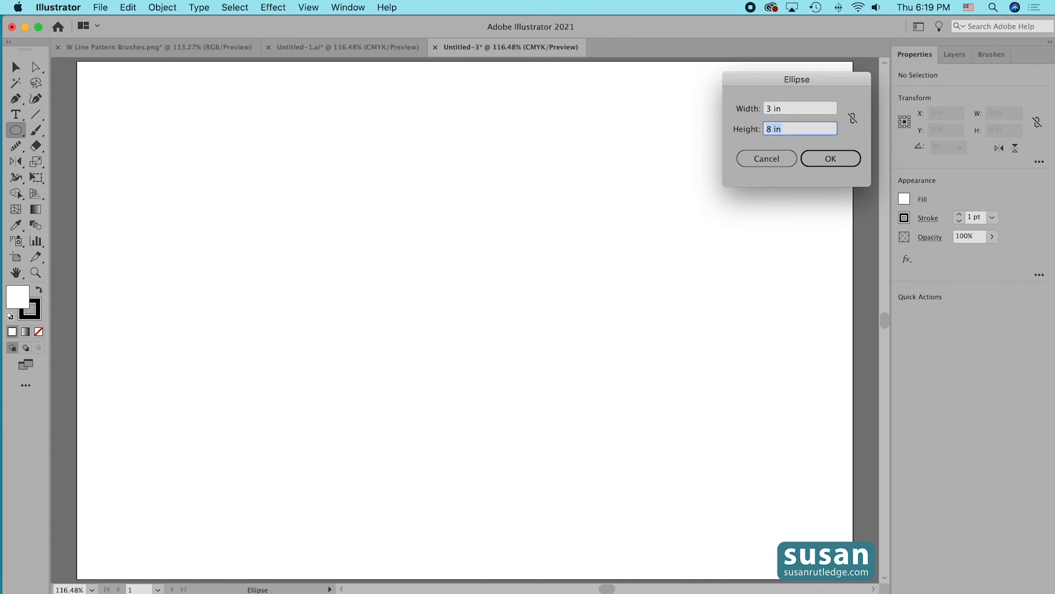
{"action": "type", "text": "6"}
{"action": "left_click", "coordinate": [833, 160]}
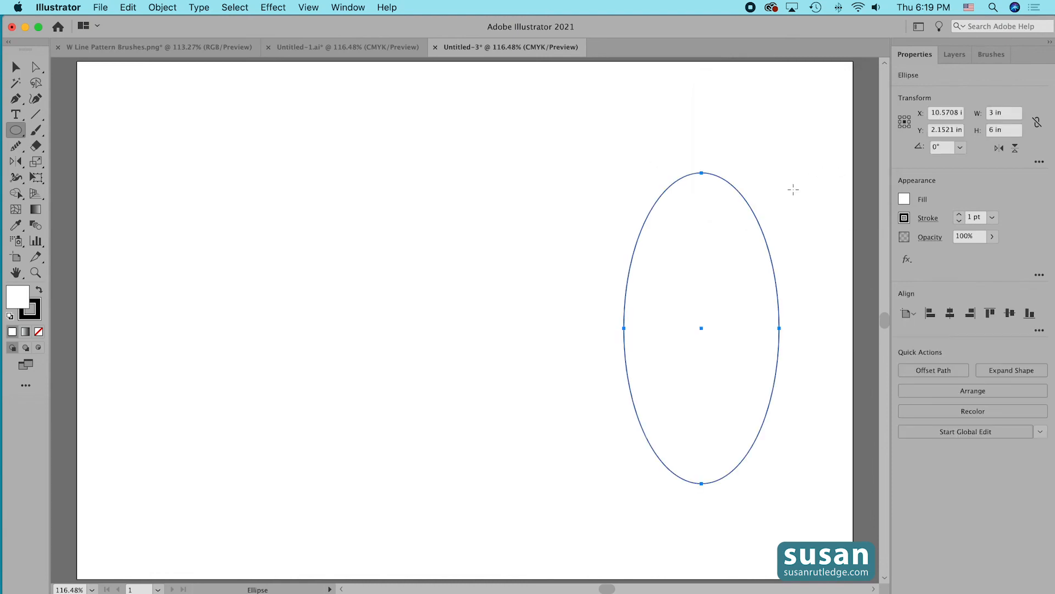
{"action": "key", "text": "v"}
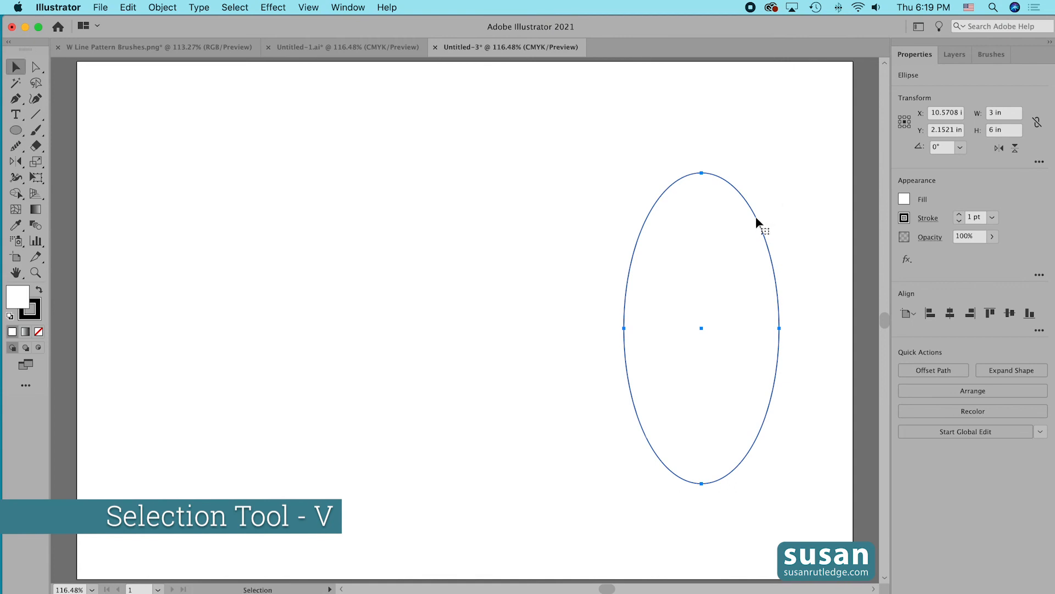
{"action": "left_click_drag", "start_coordinate": [757, 216], "coordinate": [529, 172]}
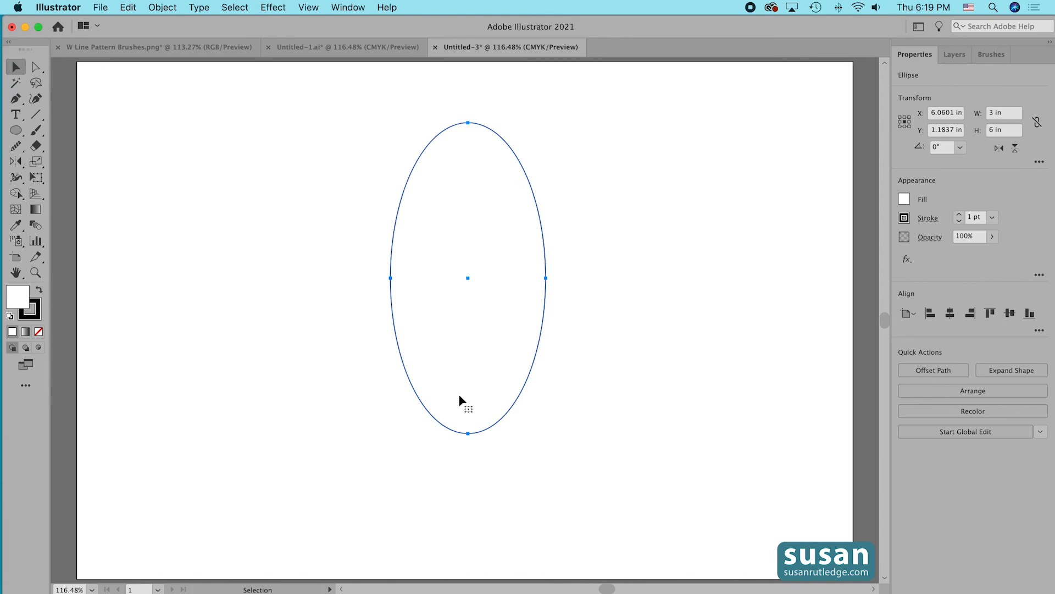
Turn on Smart Guides and draw a rectangle about 3.7 by 3.4 in over the ellipse's lower half, starting level with its centre.
{"action": "key", "text": "m"}
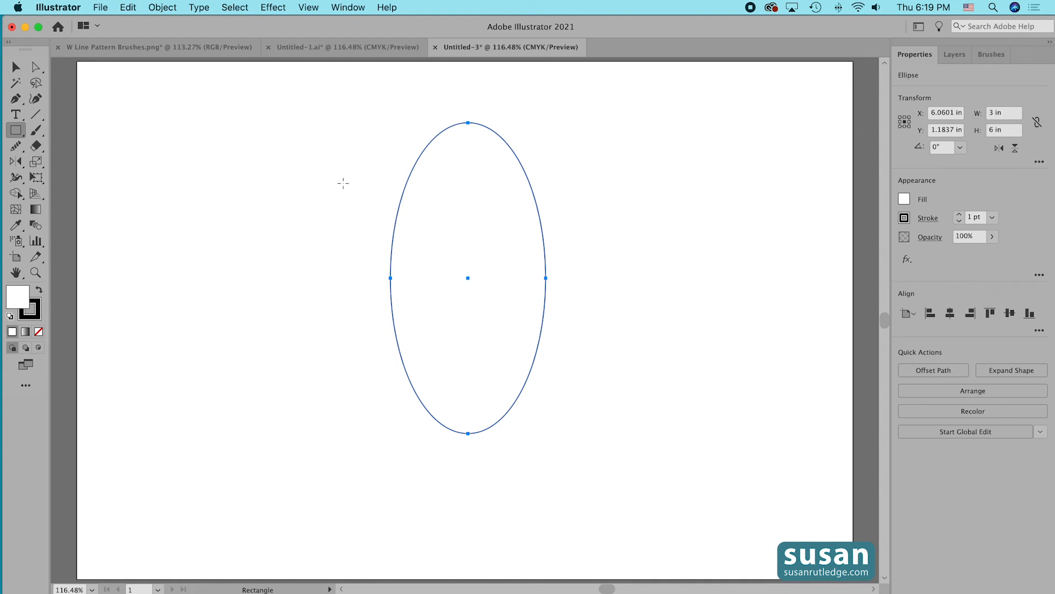
{"action": "left_click", "coordinate": [308, 7]}
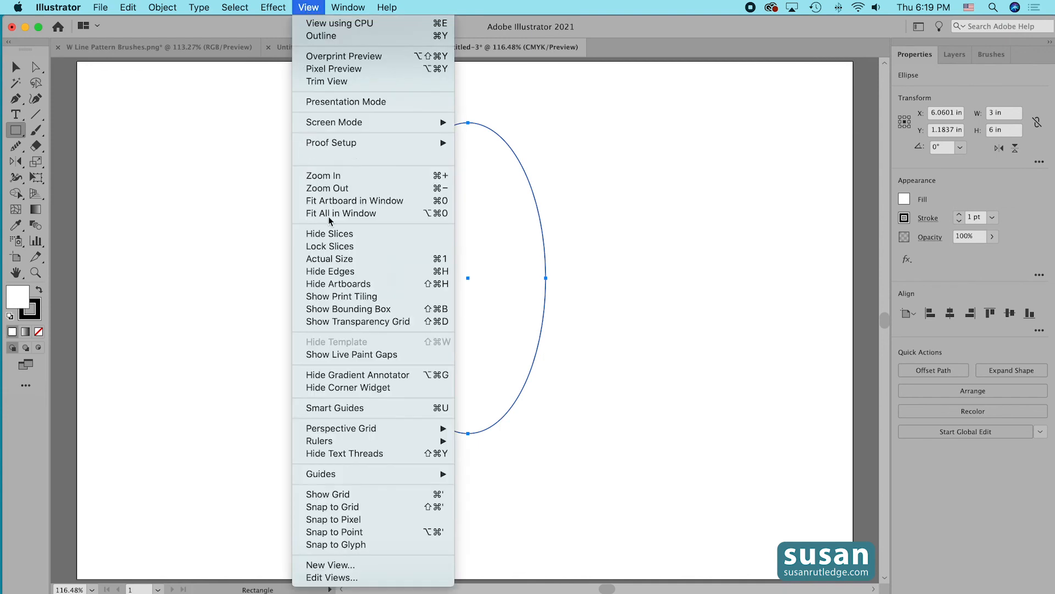
{"action": "left_click", "coordinate": [377, 408]}
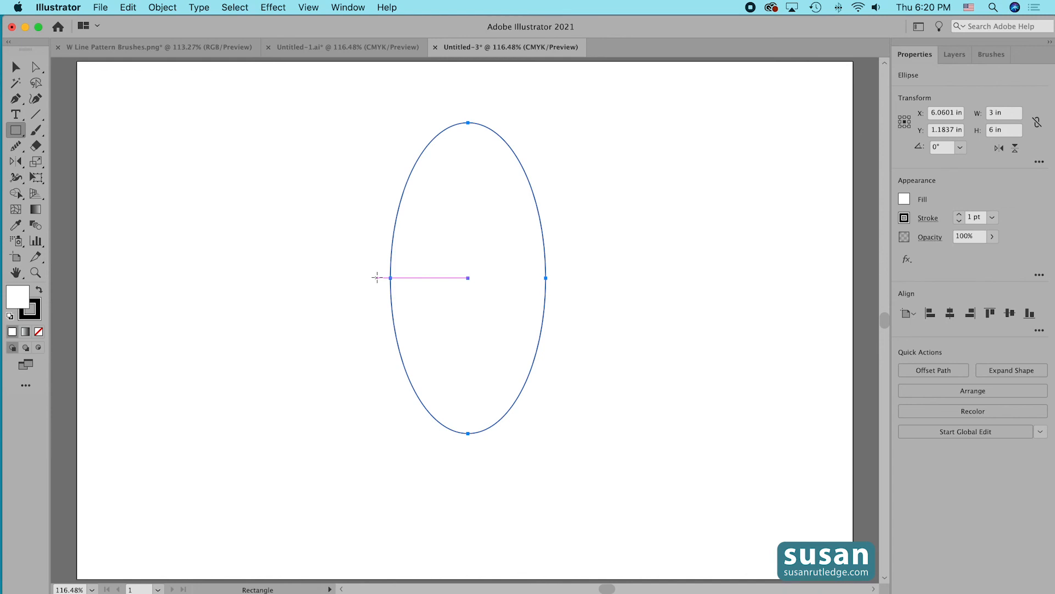
{"action": "left_click_drag", "start_coordinate": [376, 278], "coordinate": [567, 456]}
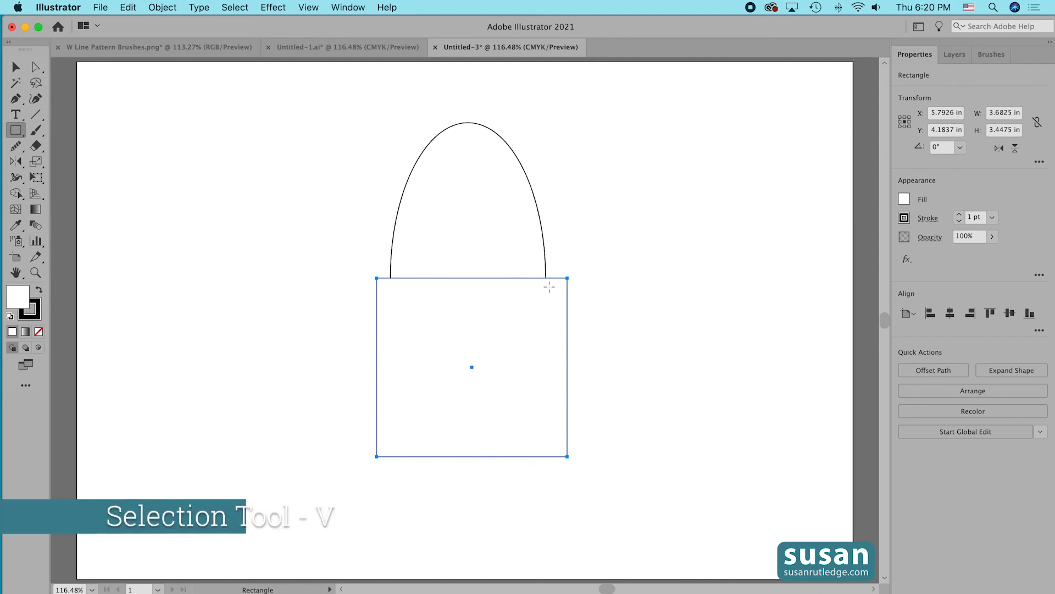
Select the ellipse and the rectangle together.
{"action": "key", "text": "v"}
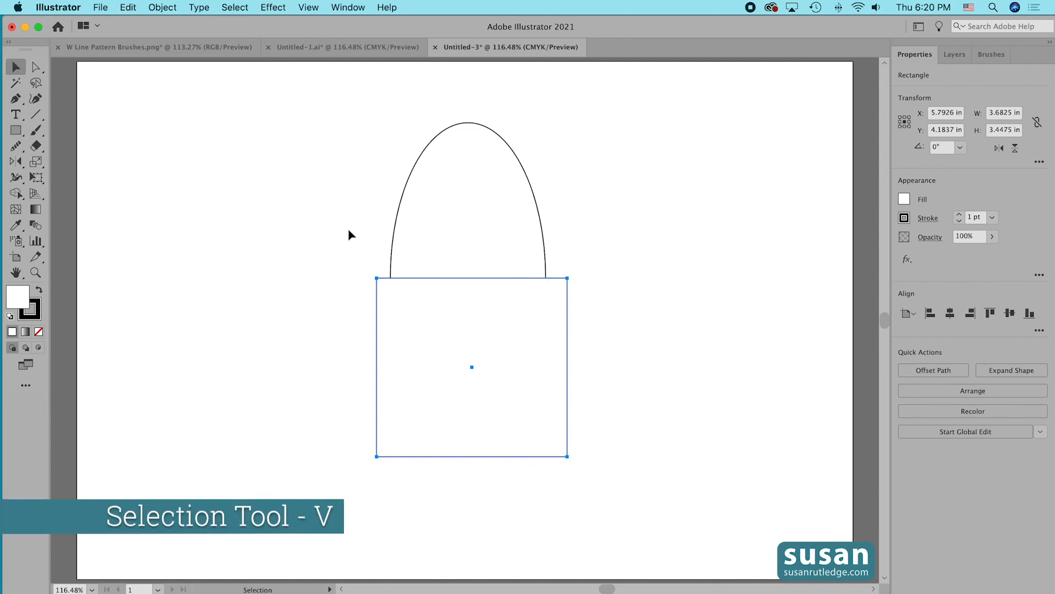
{"action": "left_click_drag", "start_coordinate": [370, 210], "coordinate": [576, 334]}
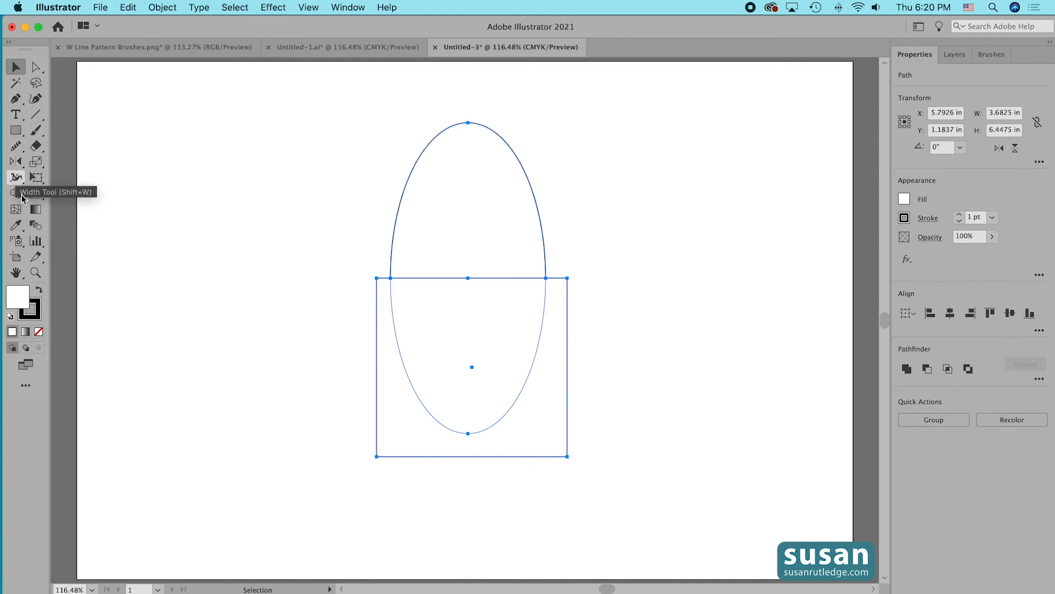
Check that the toolbar is set to Advanced and activate the Shape Builder tool.
{"action": "left_click", "coordinate": [26, 386]}
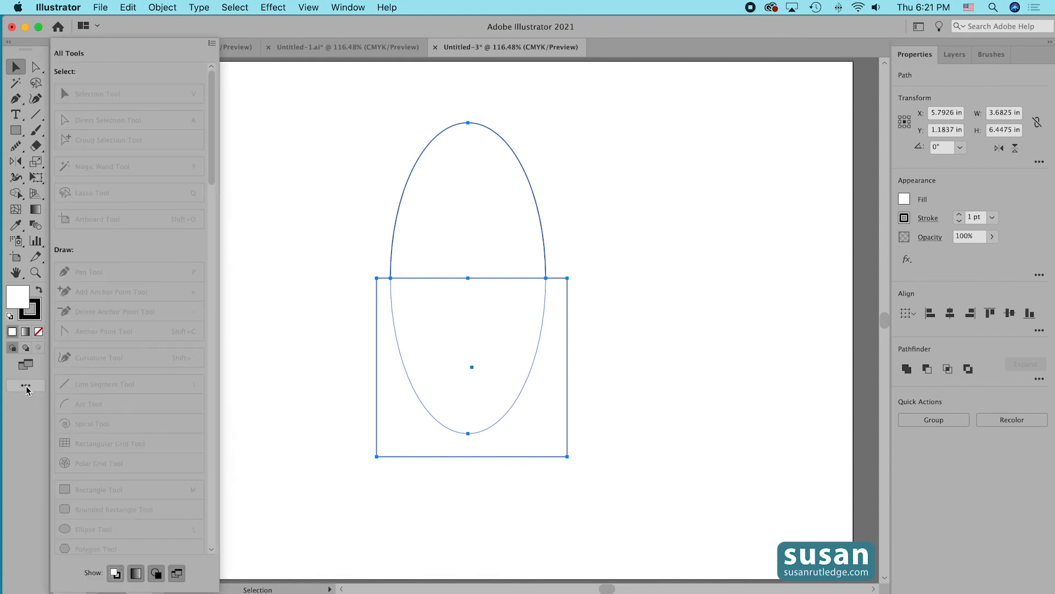
{"action": "left_click", "coordinate": [212, 44]}
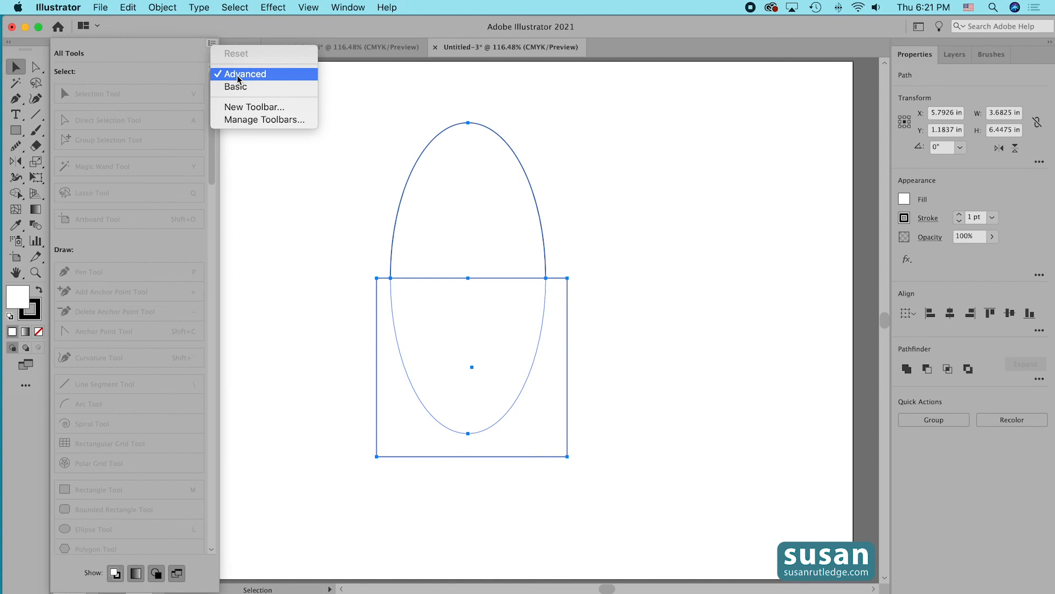
{"action": "left_click", "coordinate": [255, 160]}
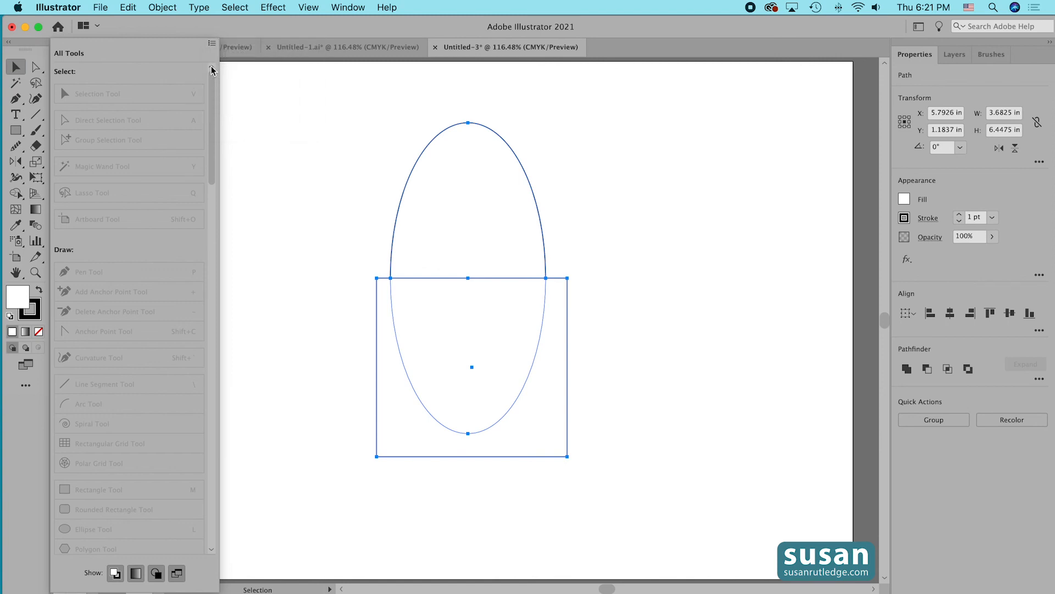
{"action": "left_click", "coordinate": [27, 48]}
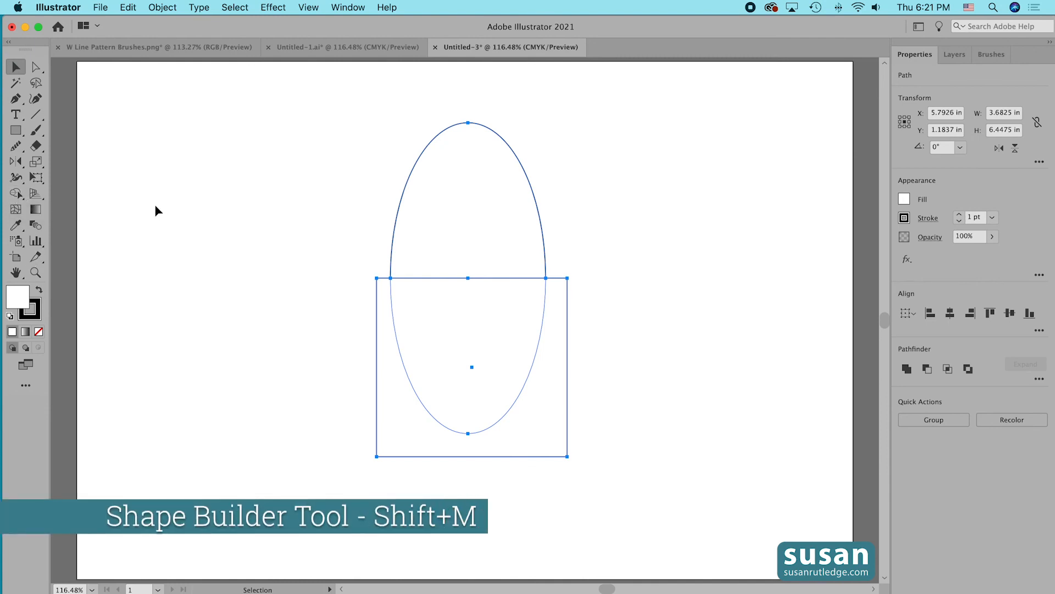
{"action": "key", "text": "shift+m"}
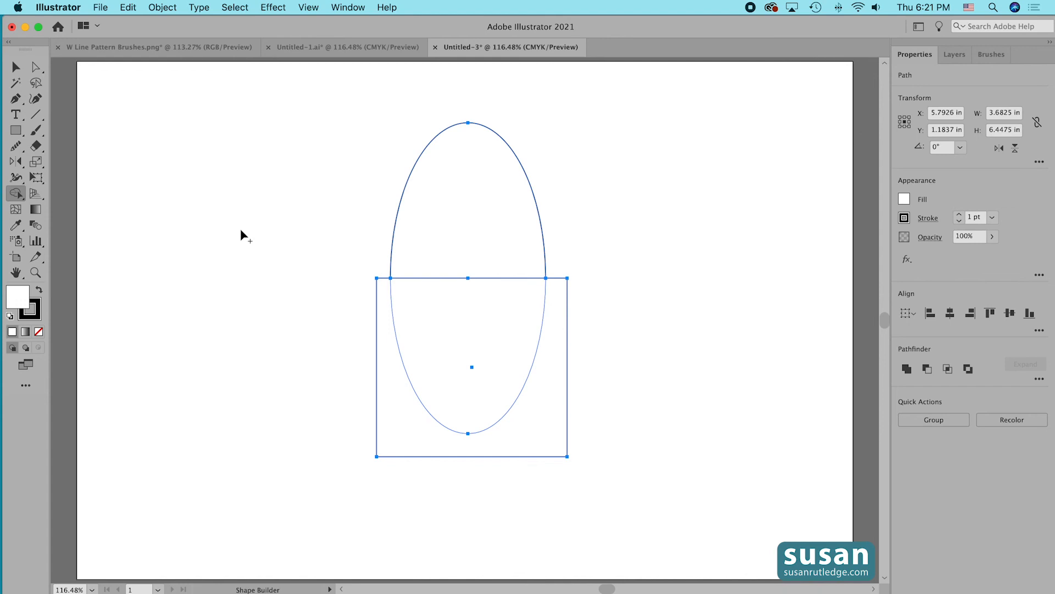
Try merging the ellipse's upper and lower halves with the Shape Builder tool, and undo the merge.
{"action": "left_click", "coordinate": [438, 238]}
{"action": "left_click_drag", "start_coordinate": [438, 236], "coordinate": [441, 338]}
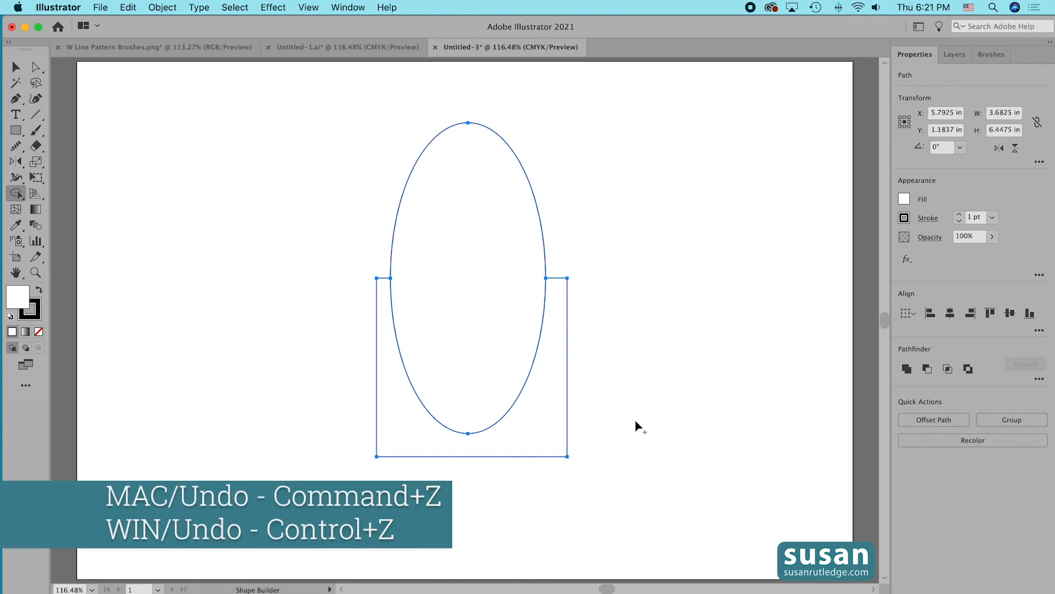
{"action": "key", "text": "super+z"}
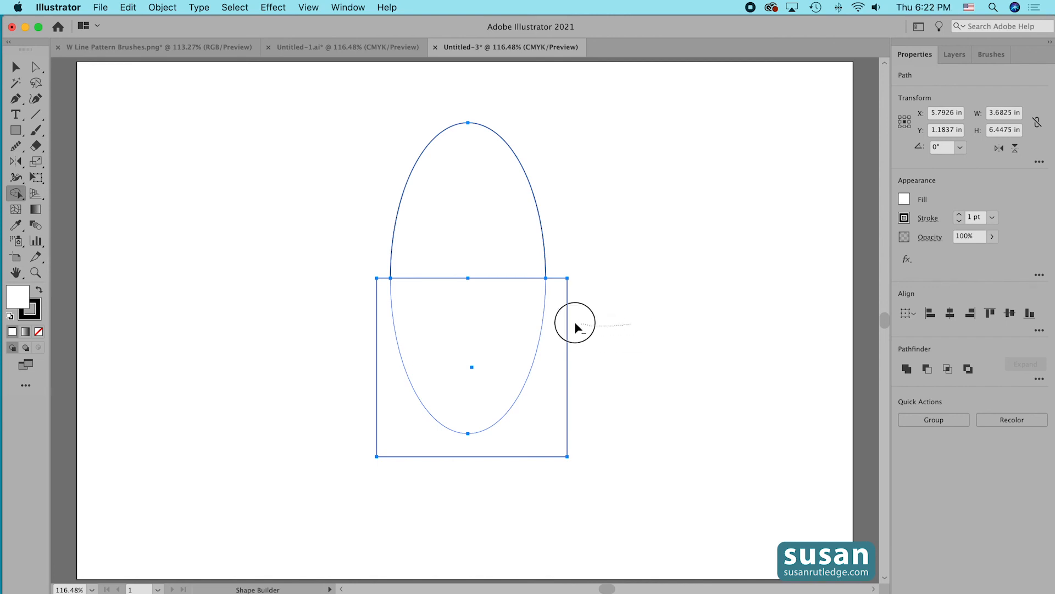
Subtract the rectangle and the ellipse's lower half with the Shape Builder tool, keeping only the upper half of the ellipse.
{"action": "left_click_drag", "start_coordinate": [575, 323], "coordinate": [495, 320]}
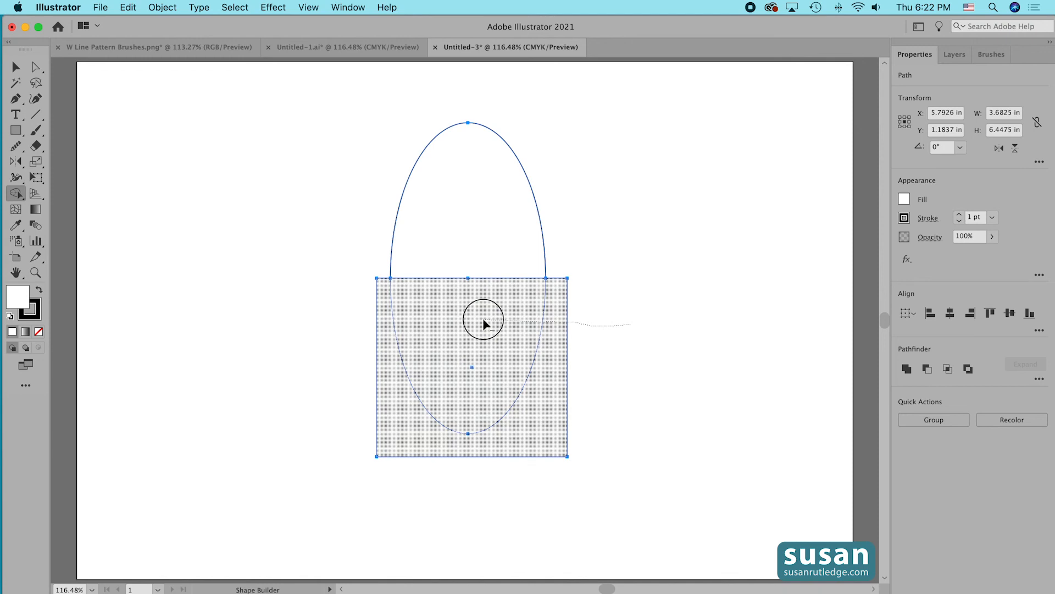
{"action": "left_click_drag", "start_coordinate": [484, 323], "coordinate": [483, 323]}
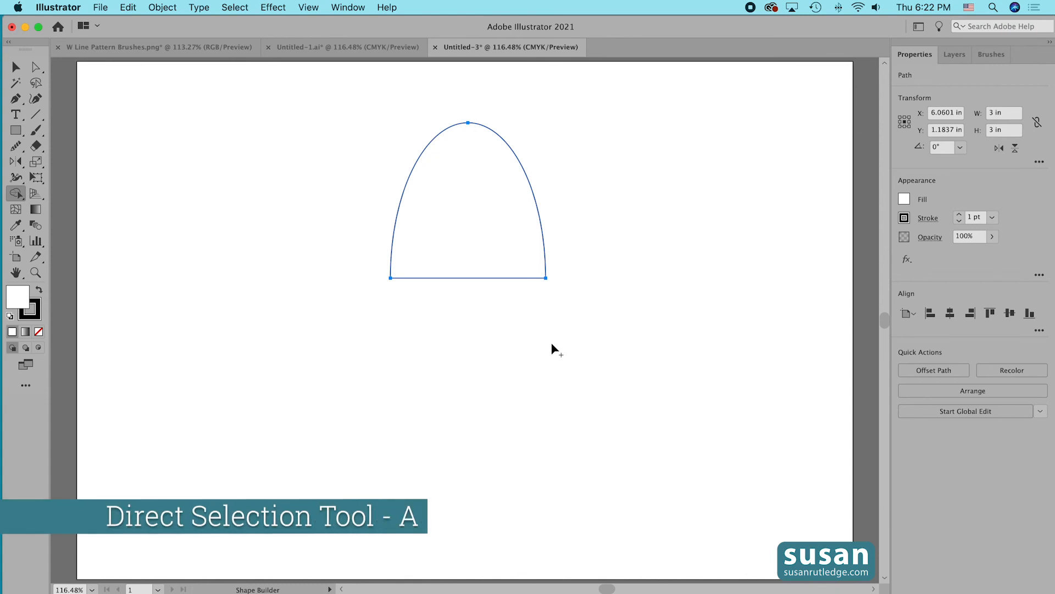
Select the half-ellipse's two bottom anchor points and move them straight down about 0.5 in to lengthen the shape.
{"action": "key", "text": "a"}
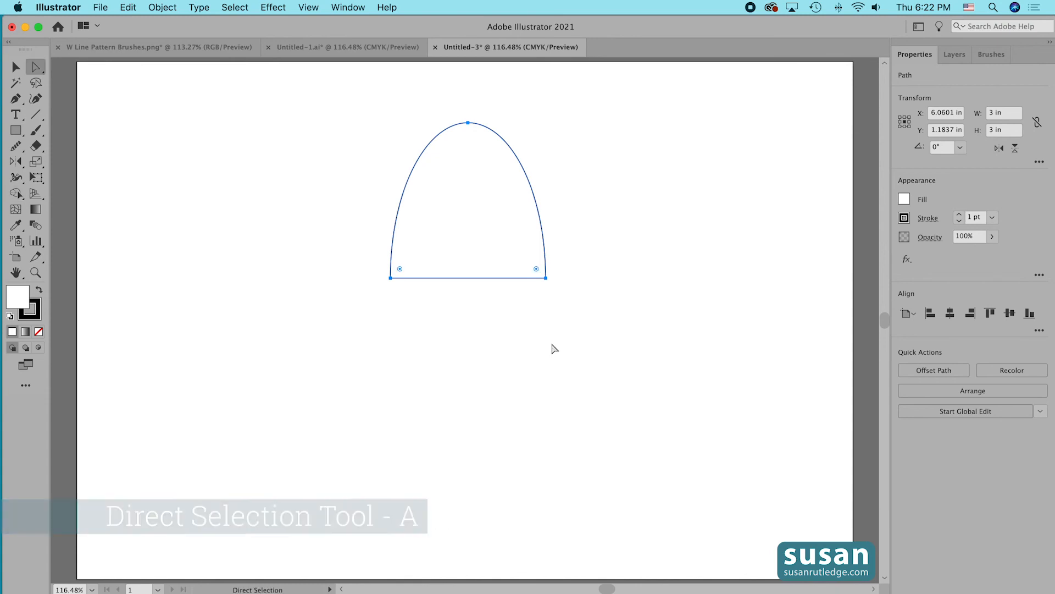
{"action": "left_click", "coordinate": [390, 278]}
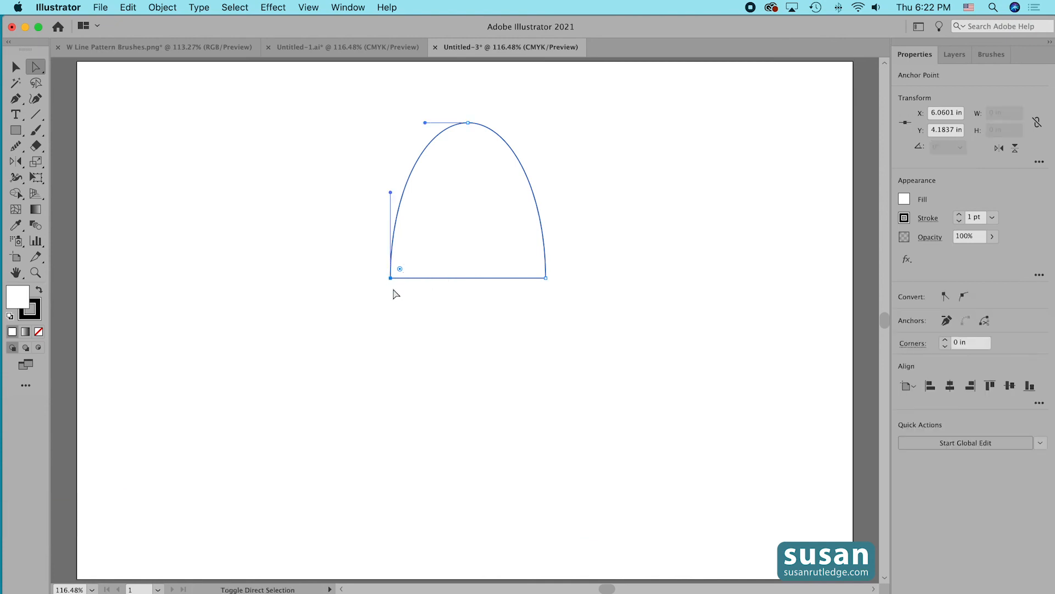
{"action": "left_click", "coordinate": [546, 279], "text": "shift"}
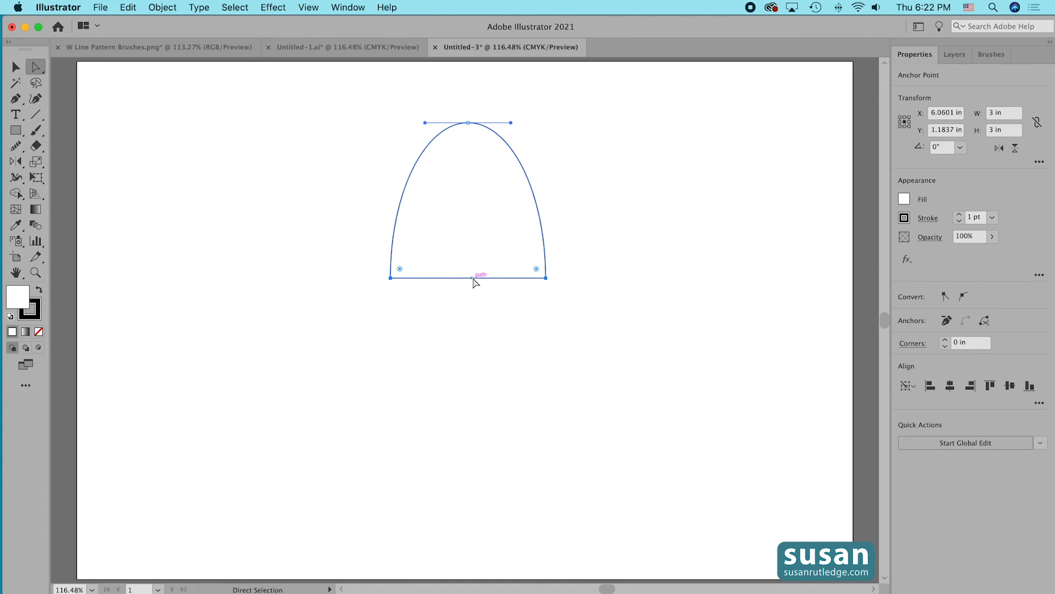
{"action": "left_click_drag", "start_coordinate": [472, 278], "coordinate": [473, 303]}
{"action": "key", "text": "shift"}
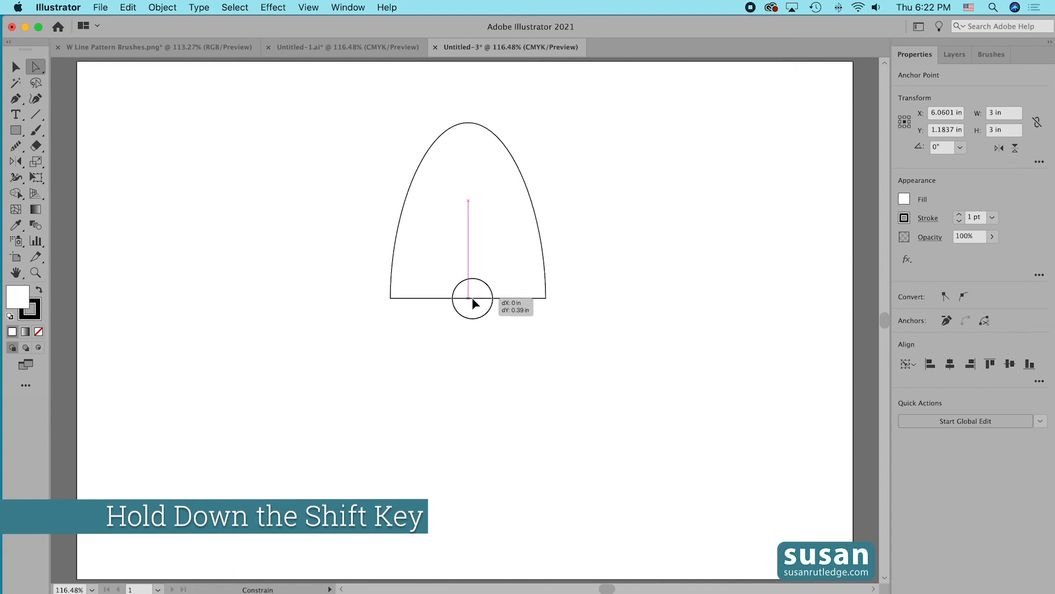
{"action": "left_click_drag", "start_coordinate": [472, 302], "coordinate": [475, 304]}
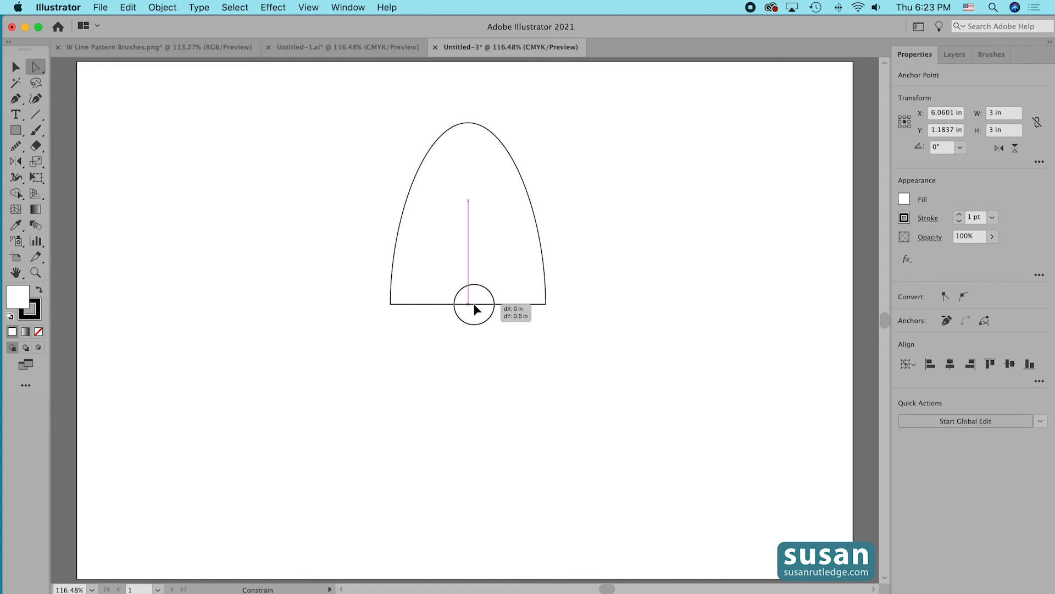
{"action": "left_click_drag", "start_coordinate": [474, 309], "coordinate": [474, 309]}
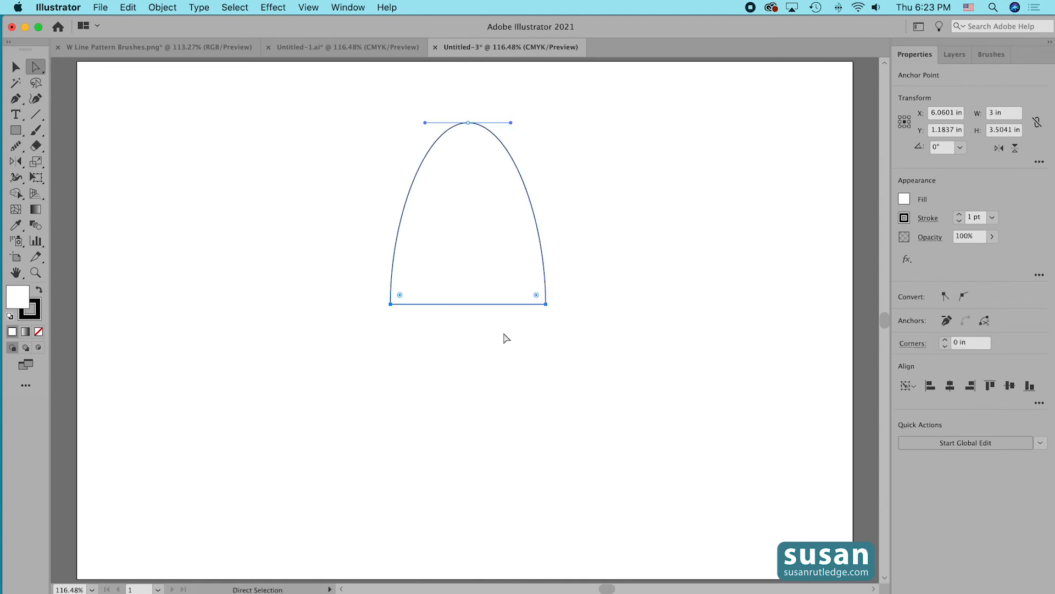
Convert the shape's top anchor point to a sharp corner with the Anchor Point tool.
{"action": "left_click", "coordinate": [15, 103]}
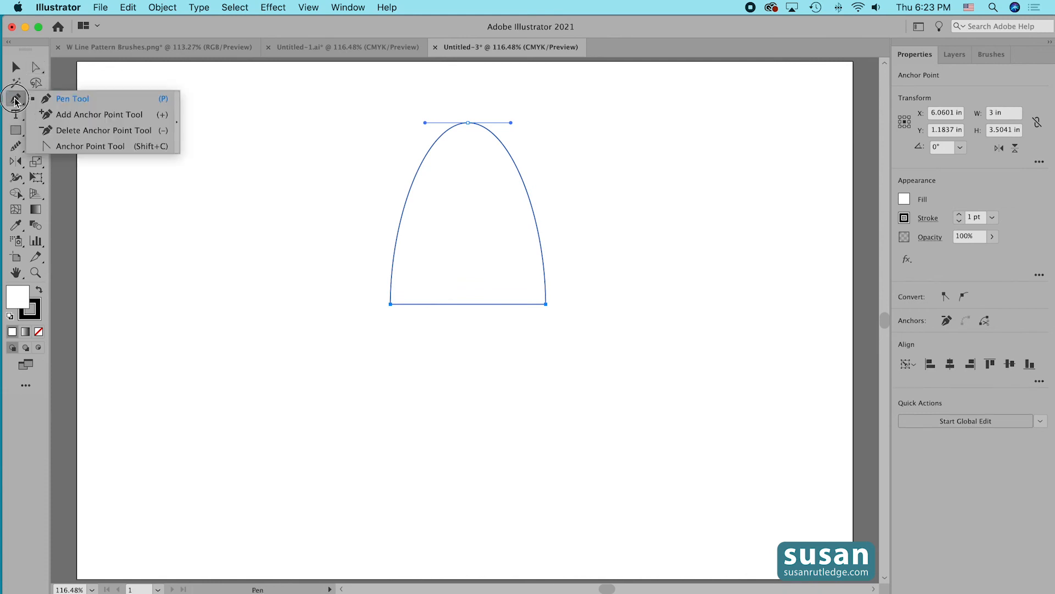
{"action": "left_click_drag", "start_coordinate": [15, 102], "coordinate": [119, 154]}
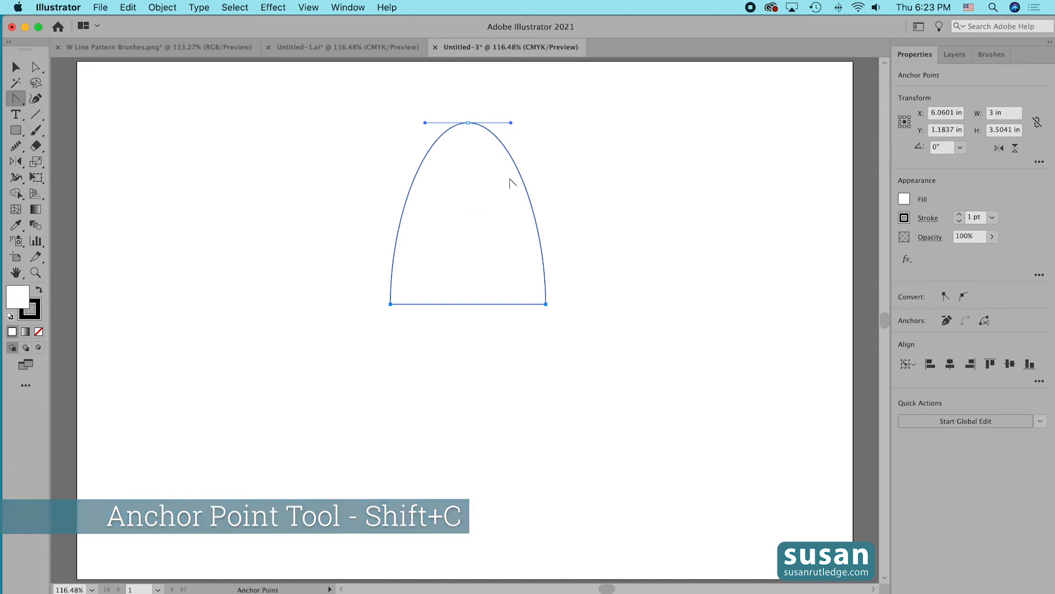
{"action": "left_click", "coordinate": [468, 123]}
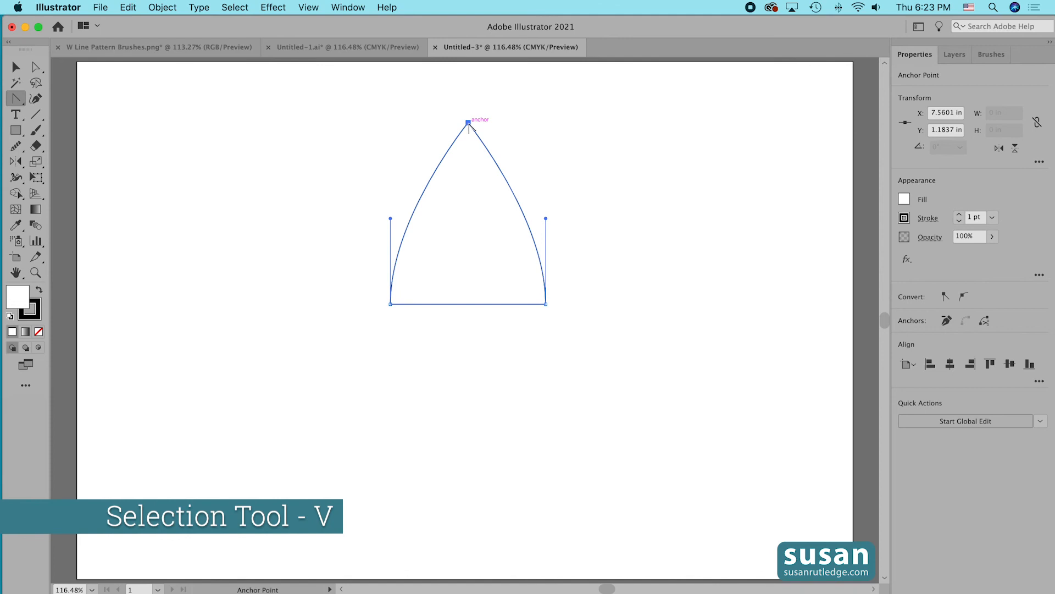
Move the whole pointed shape slightly down on the artboard and deselect it.
{"action": "key", "text": "v"}
{"action": "left_click", "coordinate": [519, 363]}
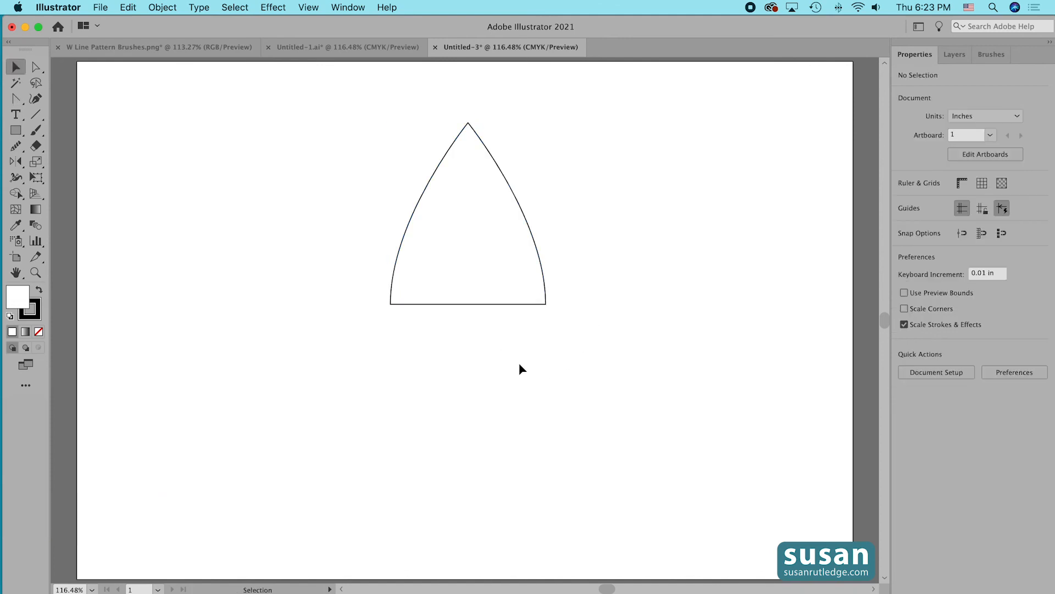
{"action": "left_click_drag", "start_coordinate": [471, 305], "coordinate": [468, 332]}
{"action": "left_click", "coordinate": [511, 380]}
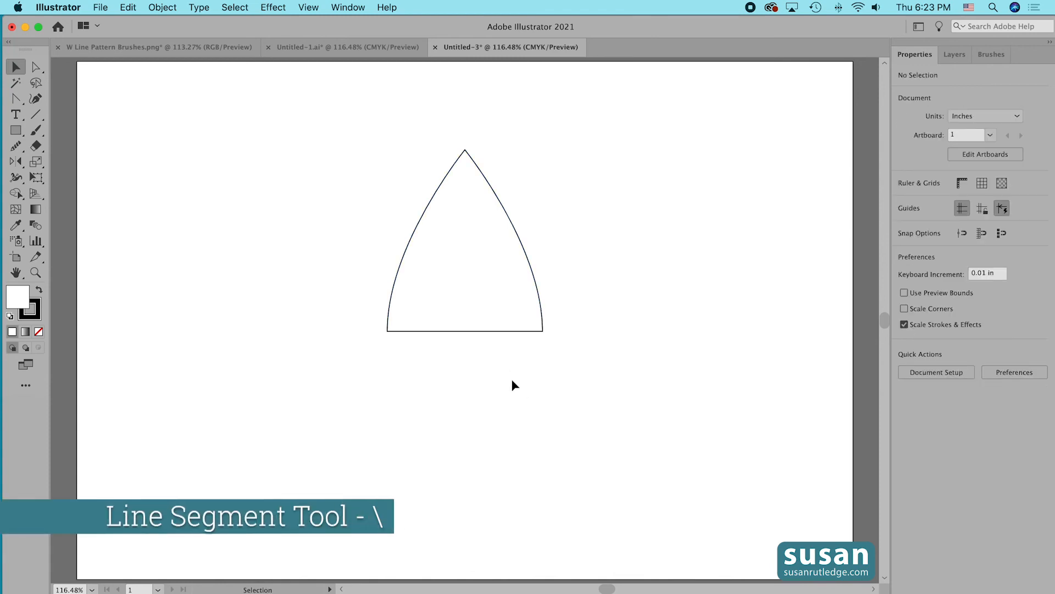
Draw a vertical line about 3.5 in long from the pointed shape's tip to its base with the Line Segment tool, then deselect it.
{"action": "key", "text": "backslash"}
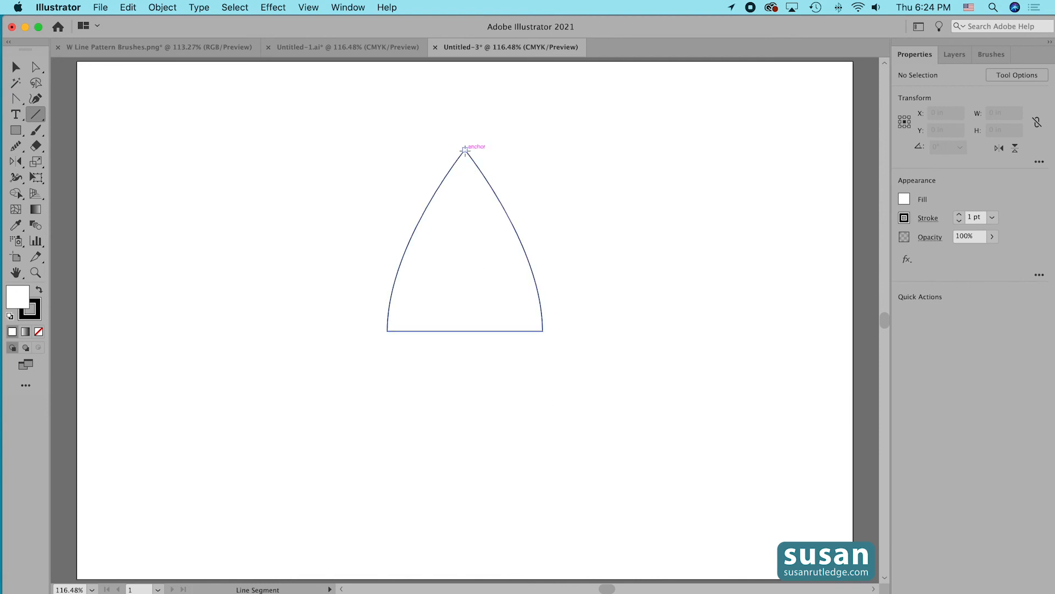
{"action": "left_click_drag", "start_coordinate": [465, 149], "coordinate": [461, 330]}
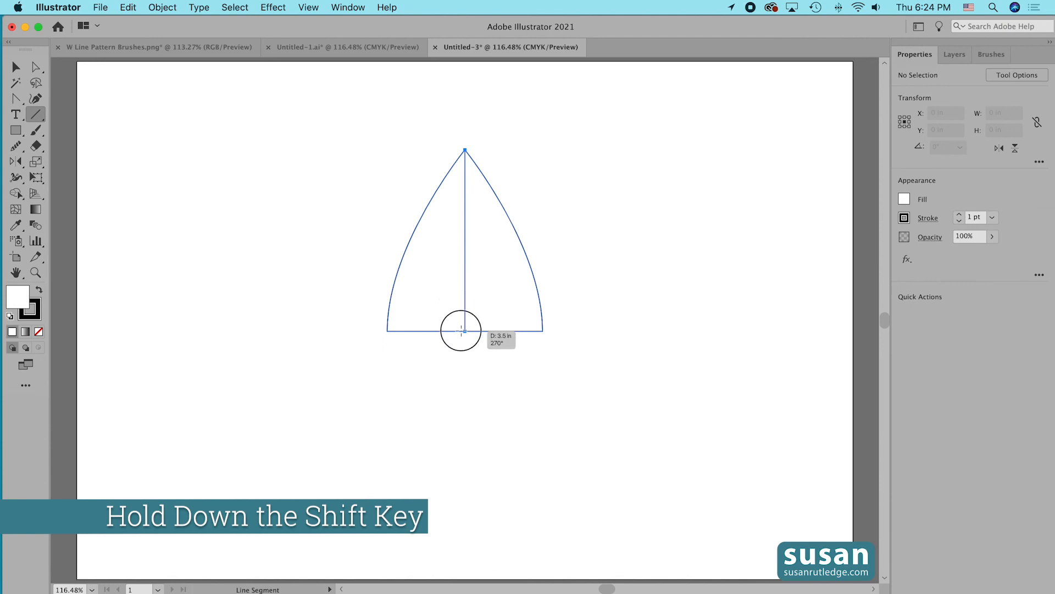
{"action": "left_click_drag", "start_coordinate": [461, 330], "coordinate": [461, 331]}
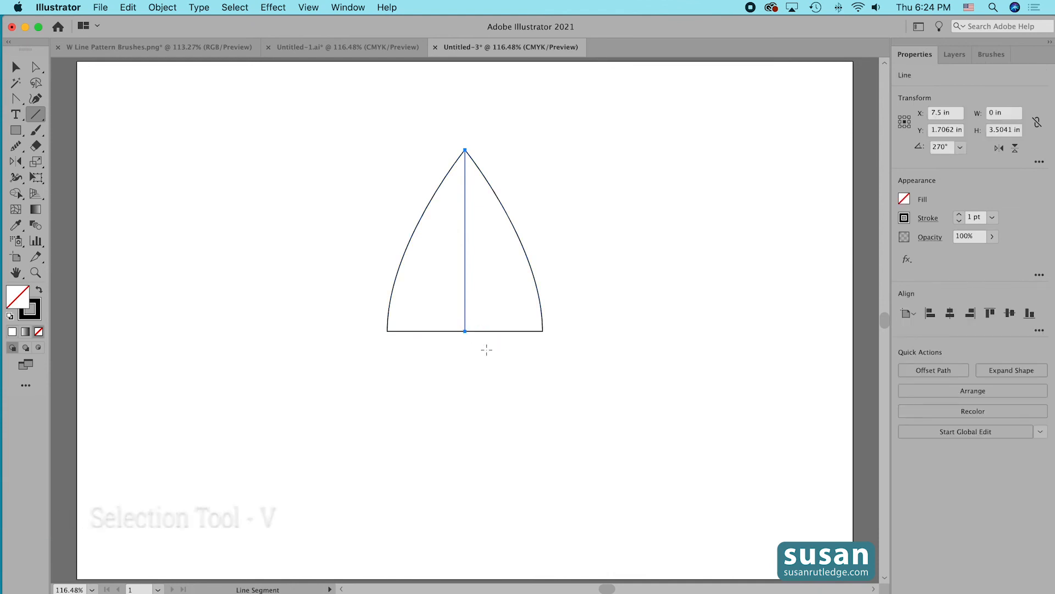
{"action": "key", "text": "v"}
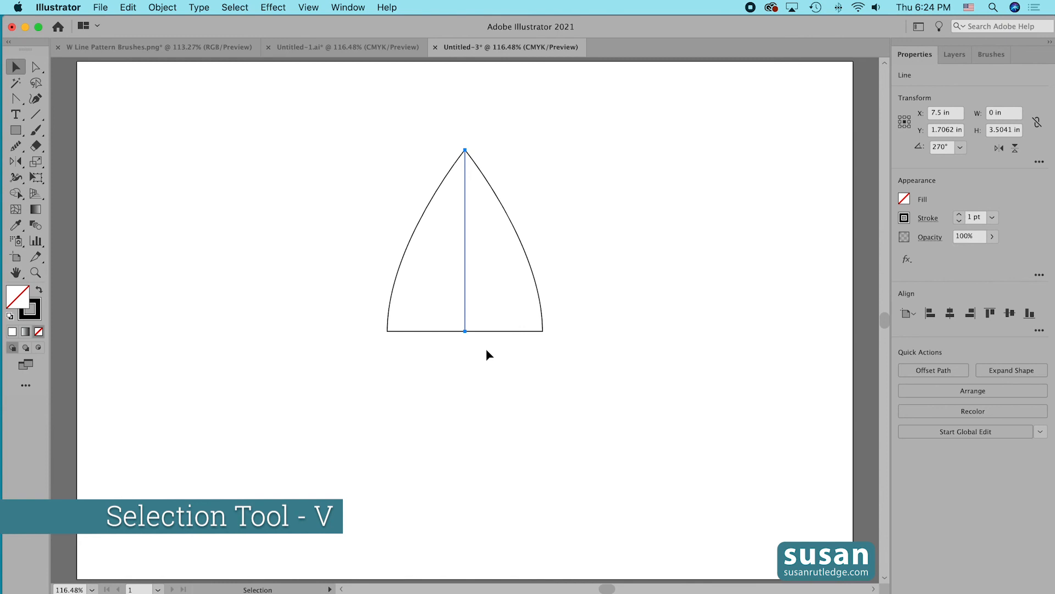
{"action": "left_click", "coordinate": [487, 350]}
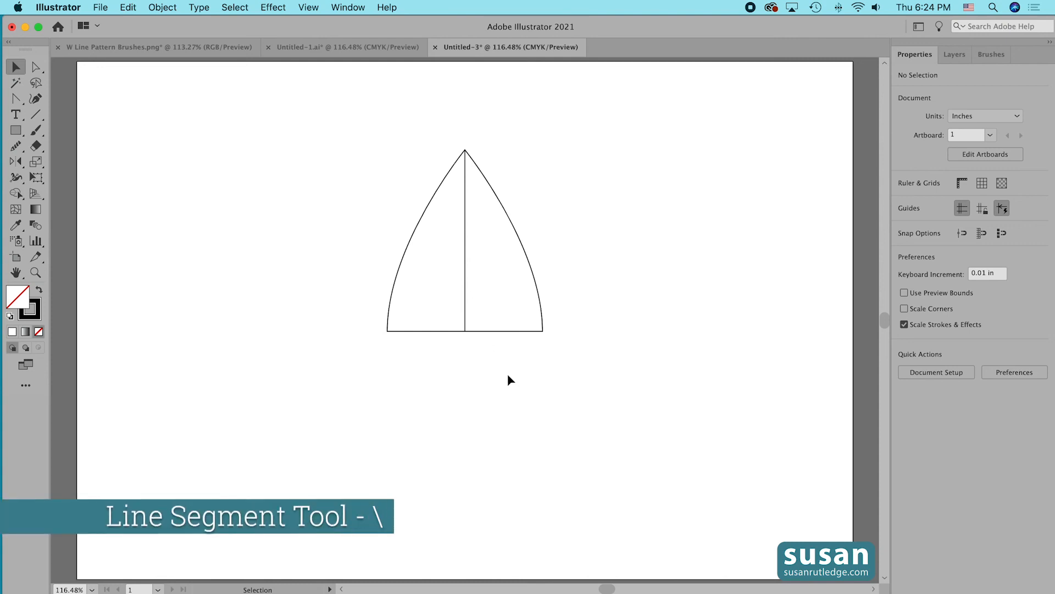
Create a separate line segment 3 in long at a 45° angle beside the pointed shape.
{"action": "key", "text": "\\"}
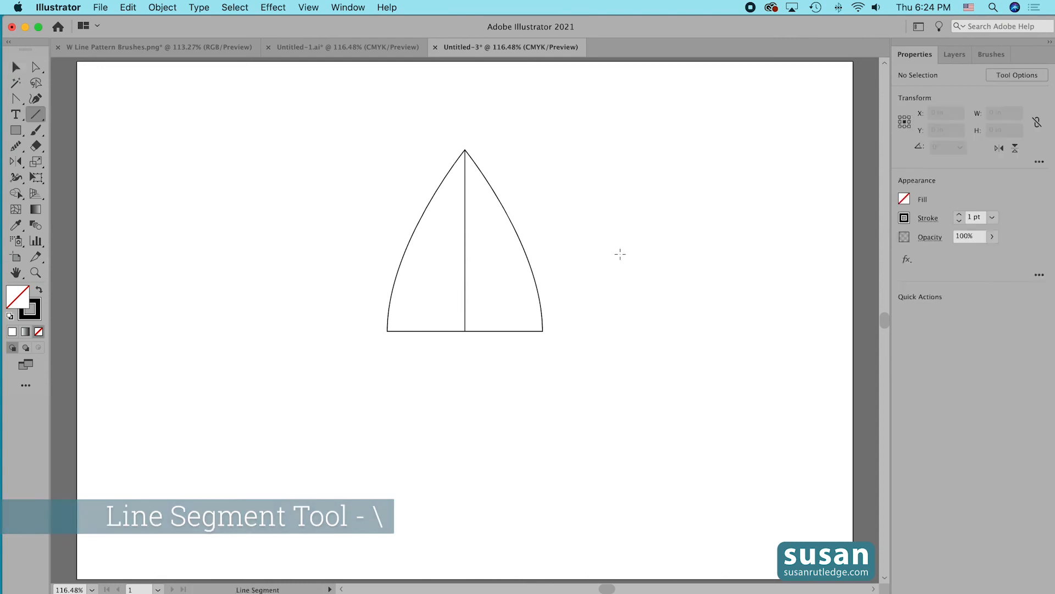
{"action": "left_click", "coordinate": [615, 236]}
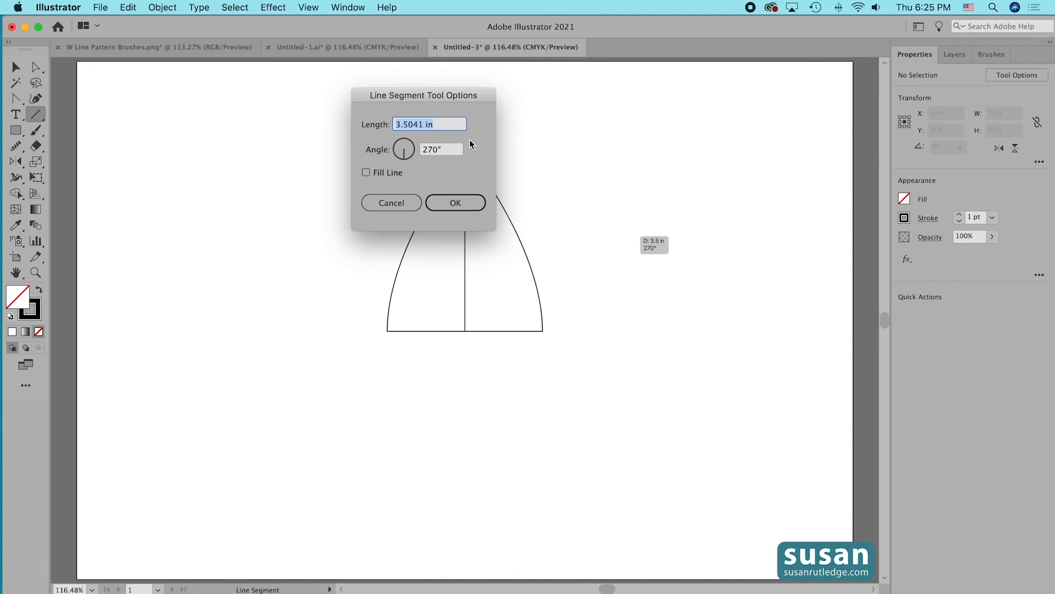
{"action": "type", "text": "3"}
{"action": "left_click_drag", "start_coordinate": [449, 148], "coordinate": [413, 146]}
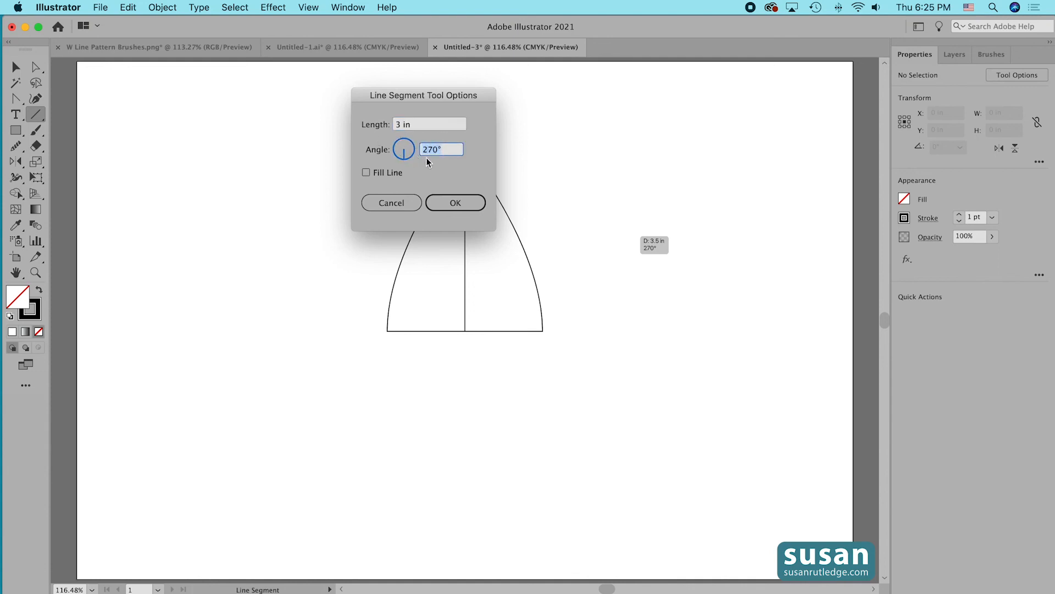
{"action": "type", "text": "45"}
{"action": "left_click", "coordinate": [454, 205]}
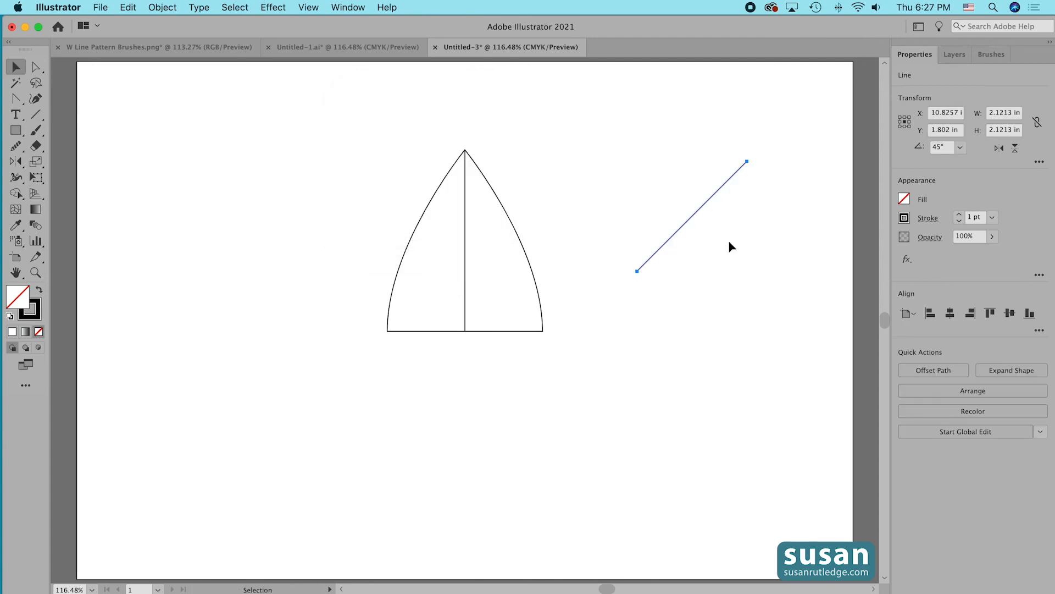
Move the diagonal line across the shape's lower-right corner and place a copy about 0.5 in straight above it.
{"action": "left_click_drag", "start_coordinate": [694, 221], "coordinate": [503, 280]}
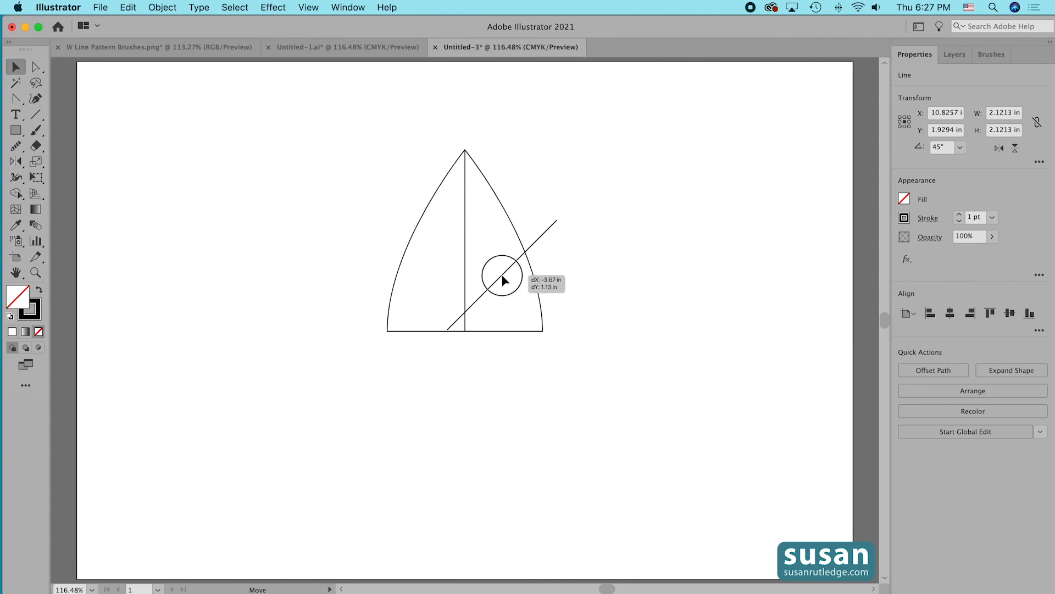
{"action": "left_click_drag", "start_coordinate": [503, 281], "coordinate": [512, 359]}
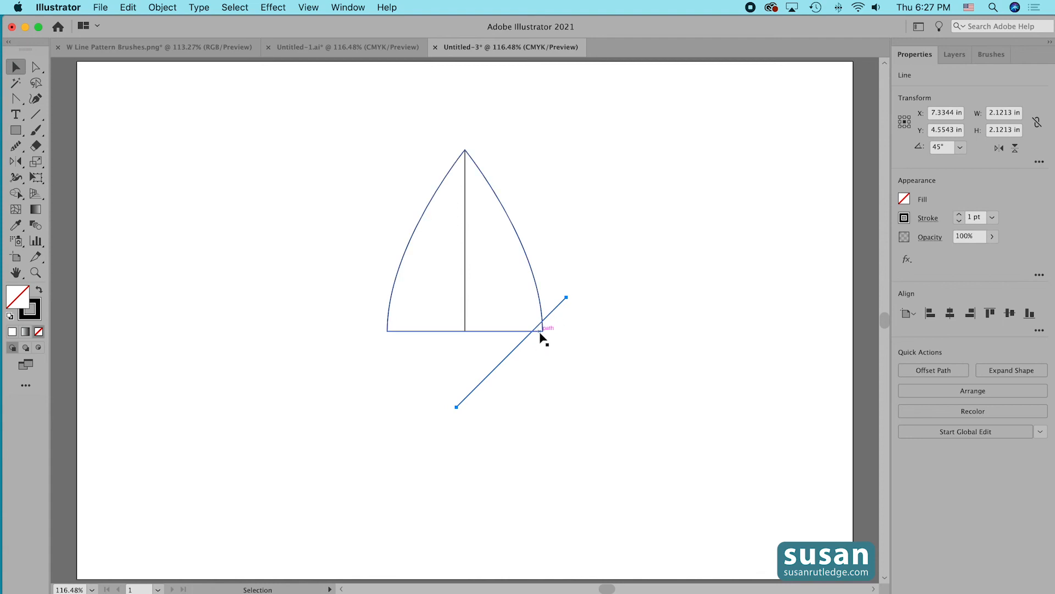
{"action": "left_click", "coordinate": [493, 376]}
{"action": "left_click_drag", "start_coordinate": [493, 376], "coordinate": [489, 349]}
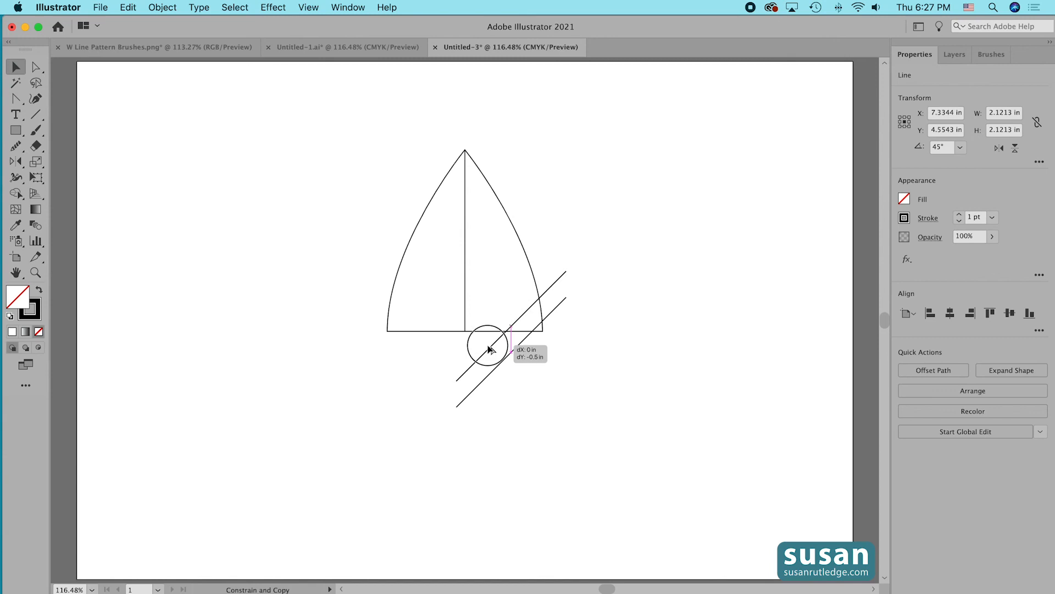
{"action": "left_click_drag", "start_coordinate": [489, 349], "coordinate": [489, 350]}
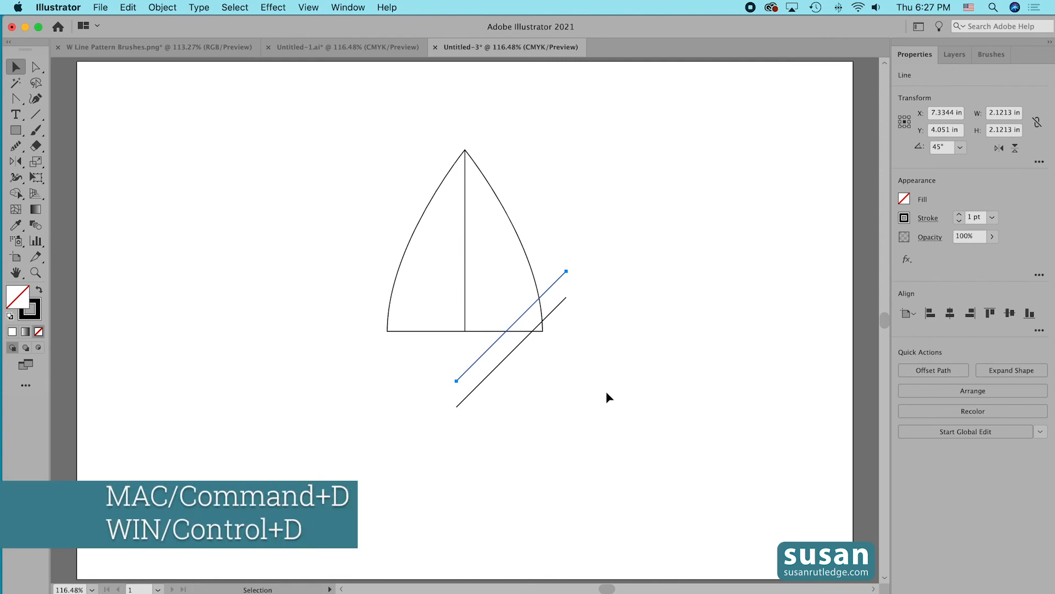
Repeat the upward copy of the diagonal line eight times until the lines reach past the shape's tip, then deselect.
{"action": "key", "text": "super+d"}
{"action": "key", "text": "super+d"}
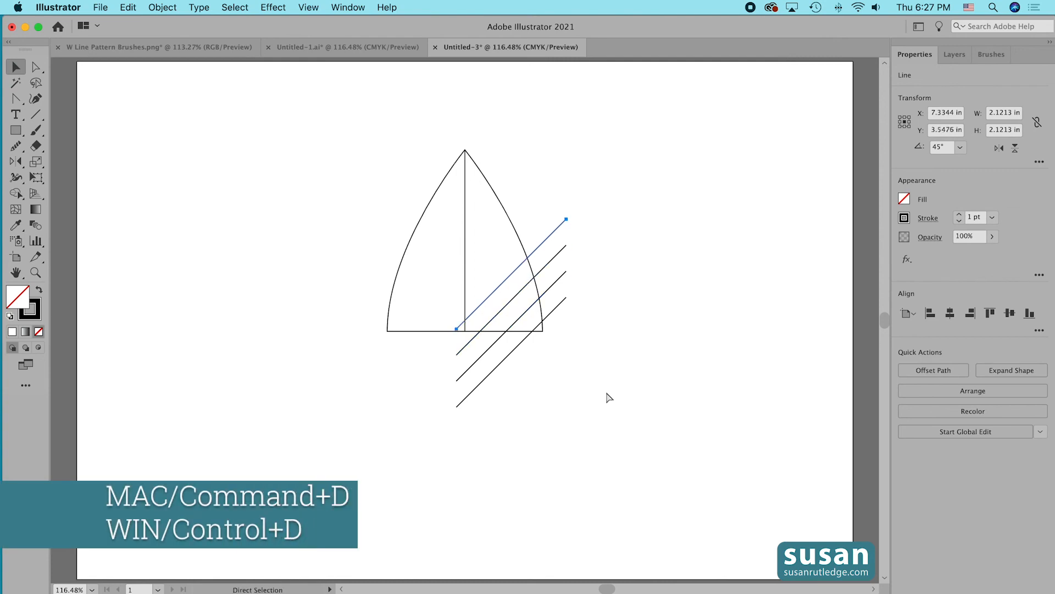
{"action": "key", "text": "super+d"}
{"action": "key", "text": "super+d"}
{"action": "key", "text": "super+d"}
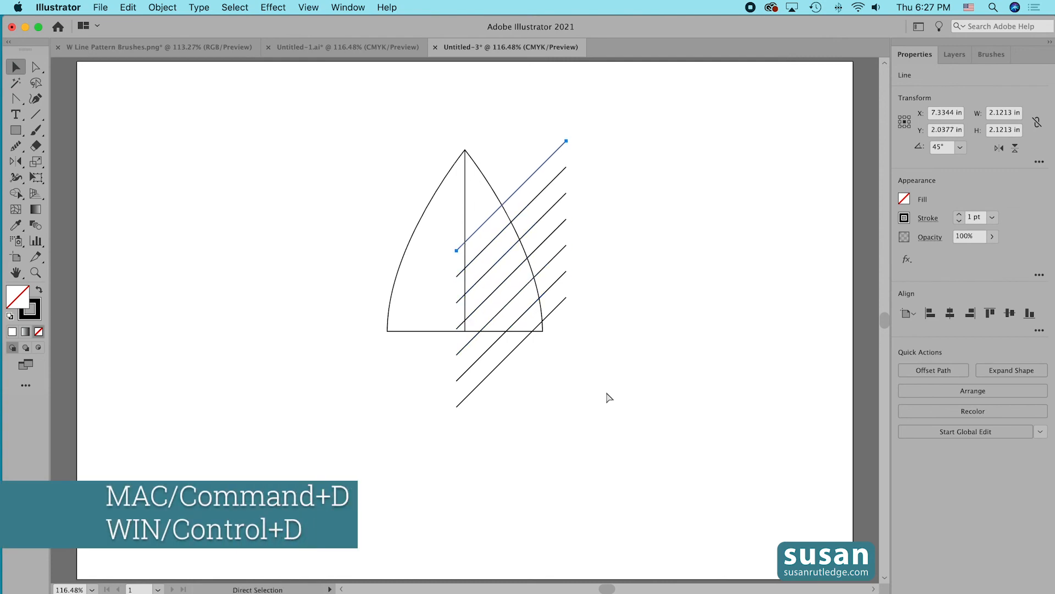
{"action": "key", "text": "super+d"}
{"action": "key", "text": "super+d"}
{"action": "key", "text": "super+d"}
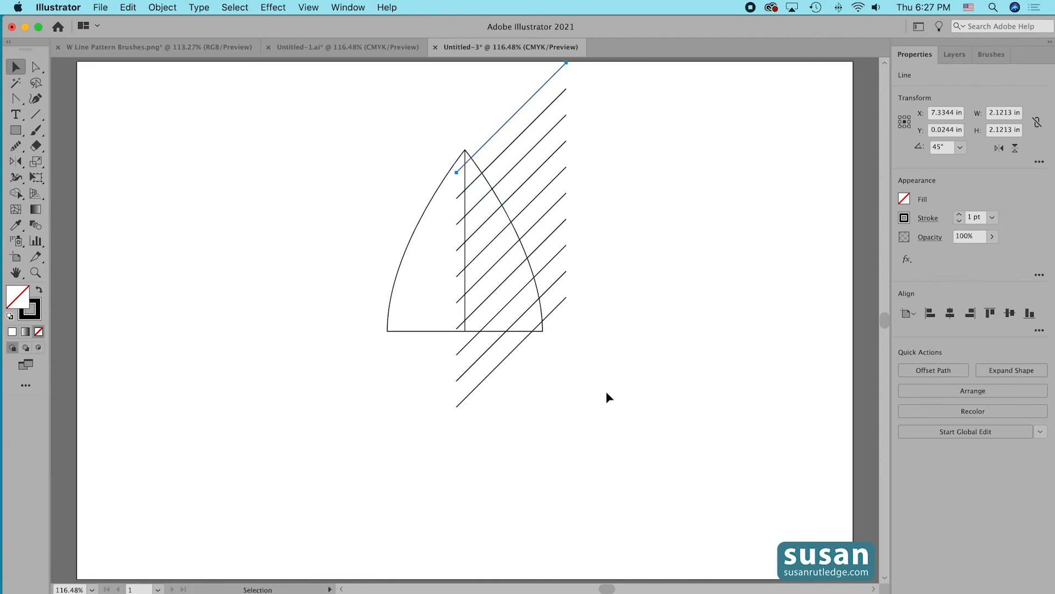
{"action": "left_click", "coordinate": [712, 282]}
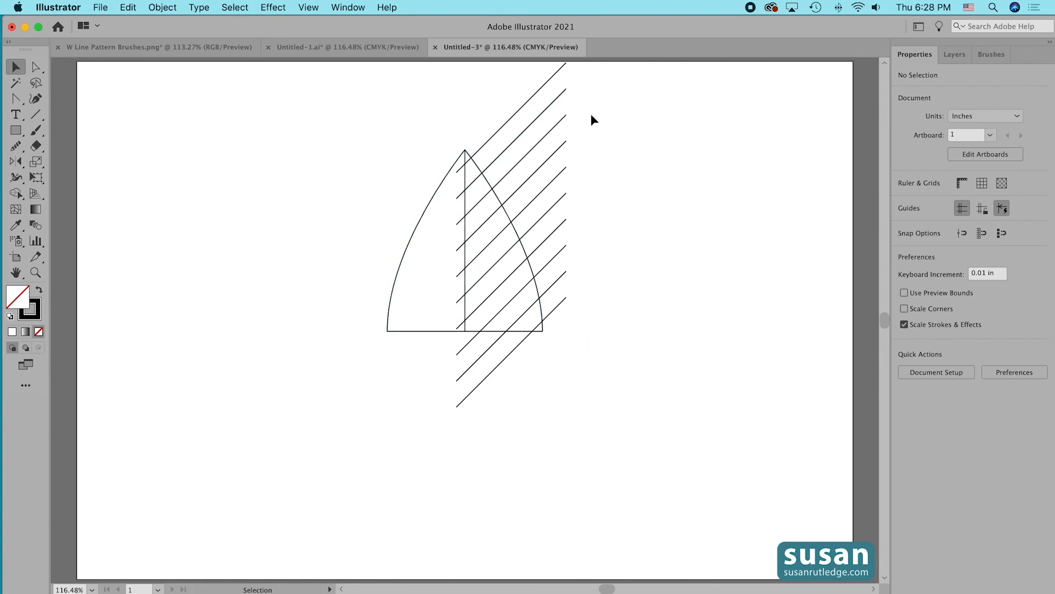
Select all ten diagonal lines and group them.
{"action": "left_click_drag", "start_coordinate": [513, 88], "coordinate": [566, 145]}
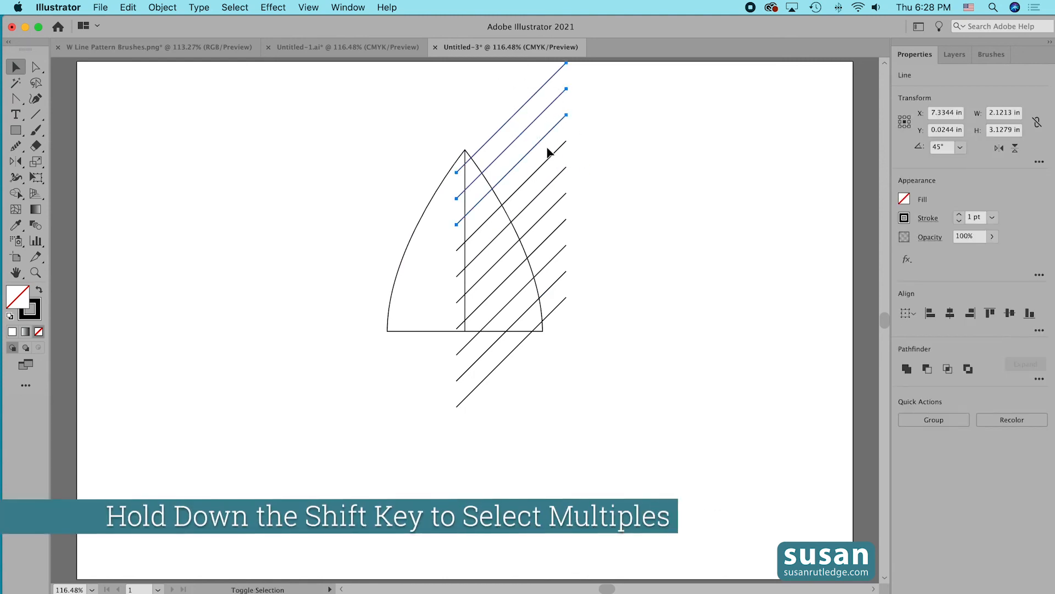
{"action": "left_click_drag", "start_coordinate": [579, 189], "coordinate": [567, 306]}
{"action": "left_click", "coordinate": [557, 279], "text": "shift"}
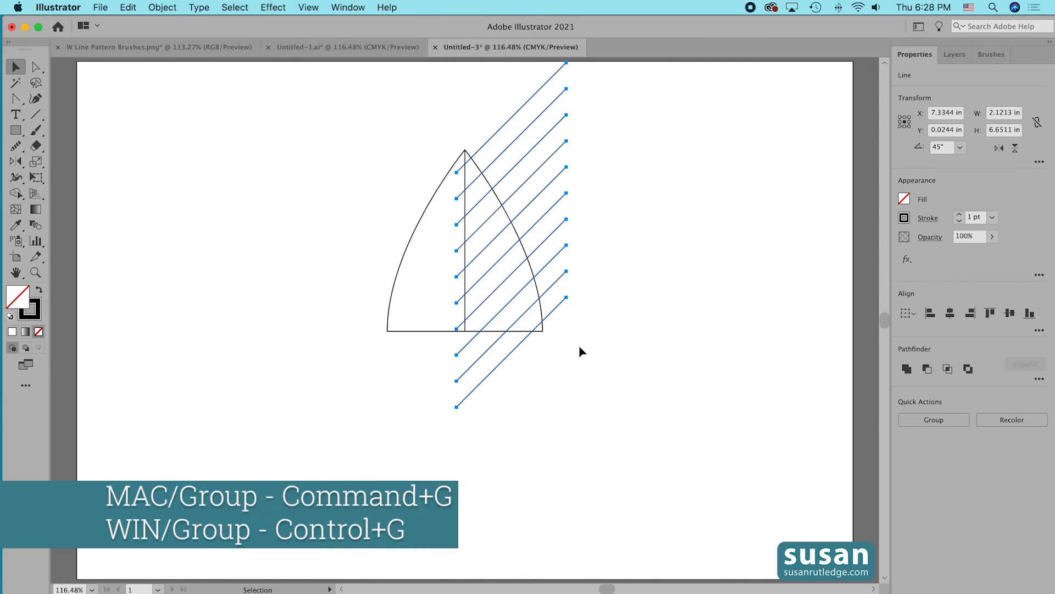
{"action": "key", "text": "super+g"}
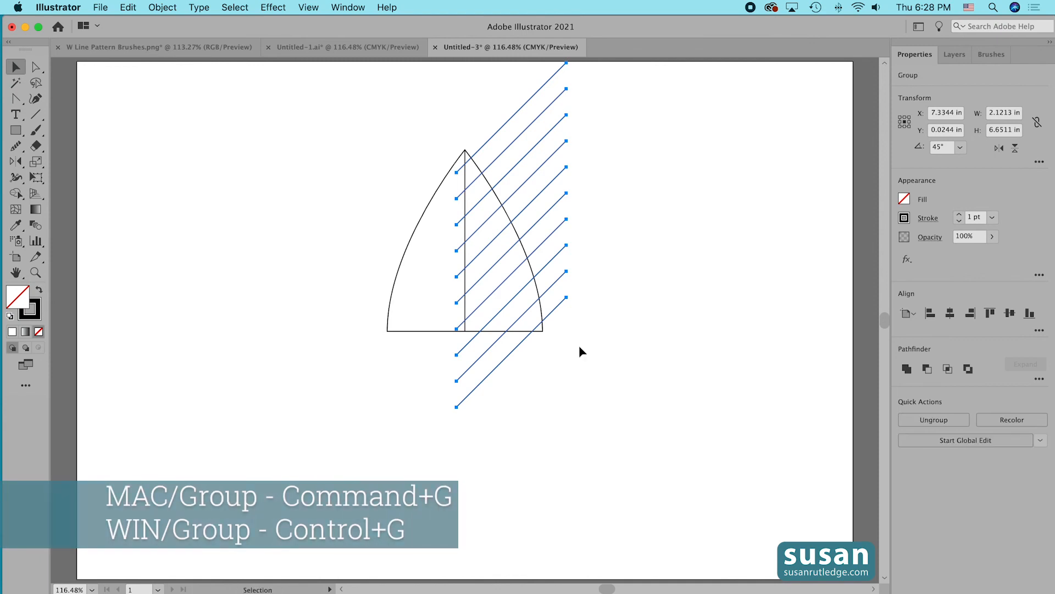
Nudge the group of diagonal lines slightly upward to fine-tune its position over the pointed shape.
{"action": "key", "text": "Up"}
{"action": "key", "text": "Up"}
{"action": "key", "text": "Up"}
{"action": "key", "text": "Up"}
{"action": "key", "text": "Up"}
{"action": "key", "text": "Up"}
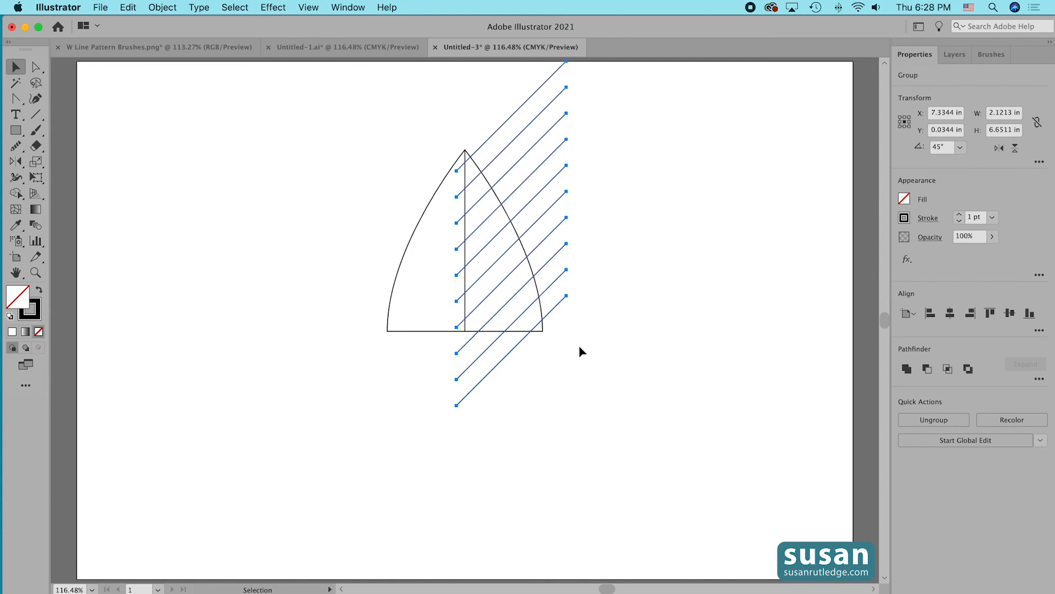
{"action": "key", "text": "Down"}
{"action": "key", "text": "Down"}
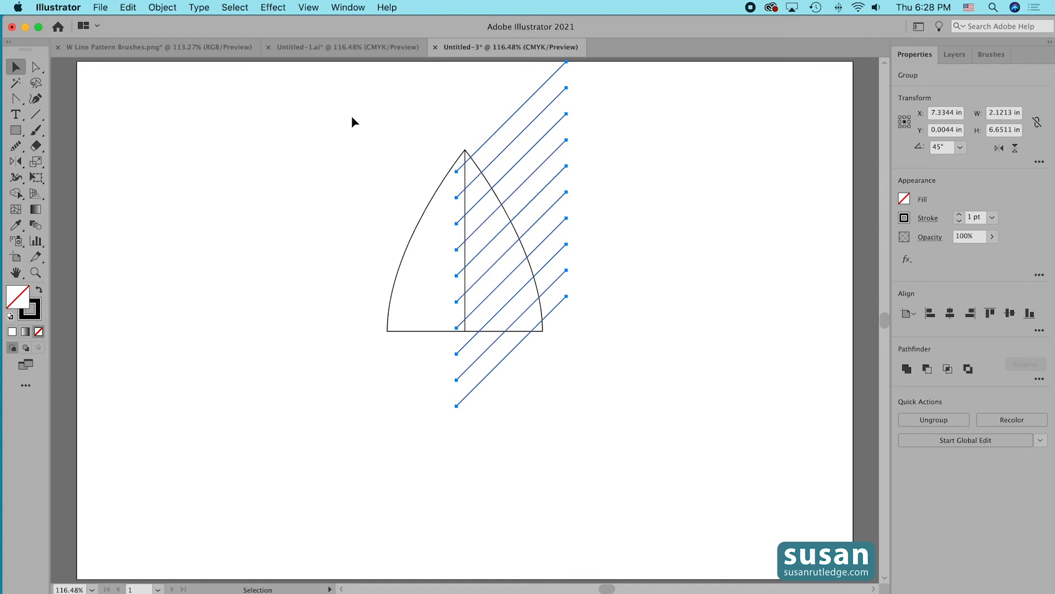
Select all the artwork and erase the diagonal line parts beyond the shape's right curve and below its base with the Shape Builder tool.
{"action": "left_click_drag", "start_coordinate": [348, 117], "coordinate": [595, 383]}
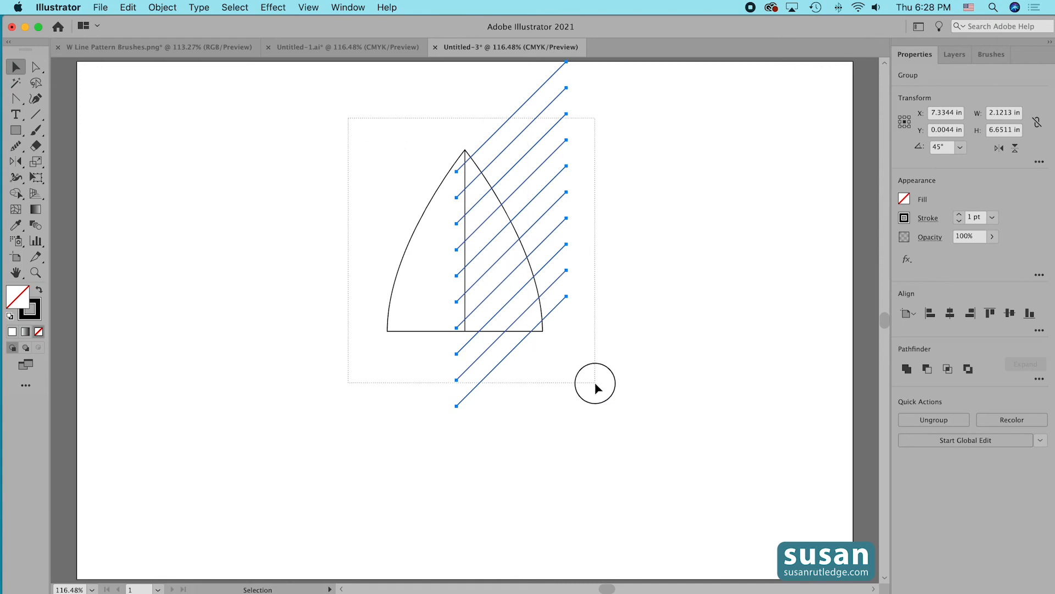
{"action": "left_click_drag", "start_coordinate": [595, 383], "coordinate": [595, 383]}
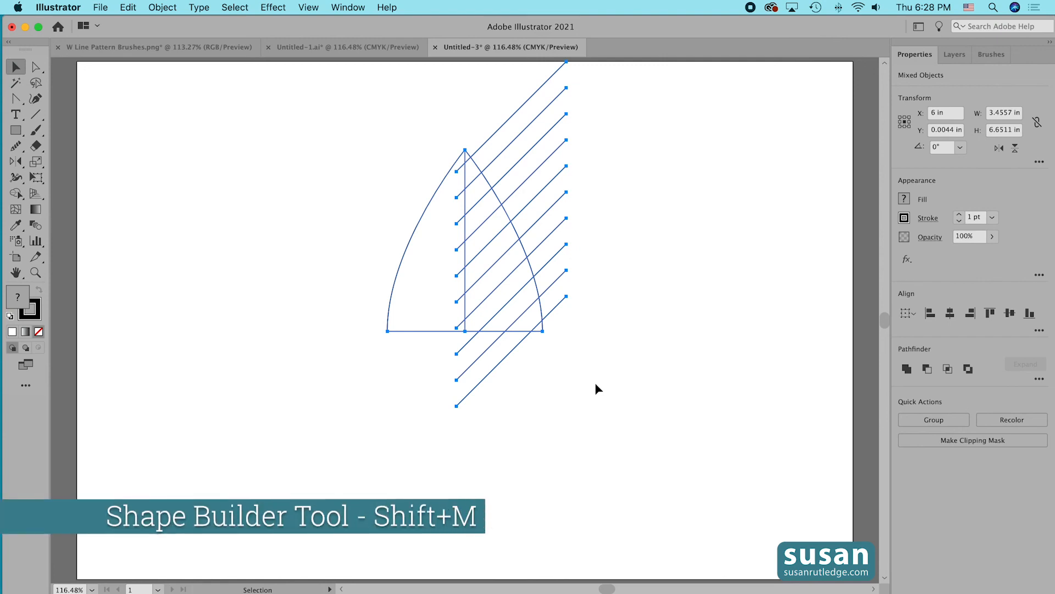
{"action": "key", "text": "shift+m"}
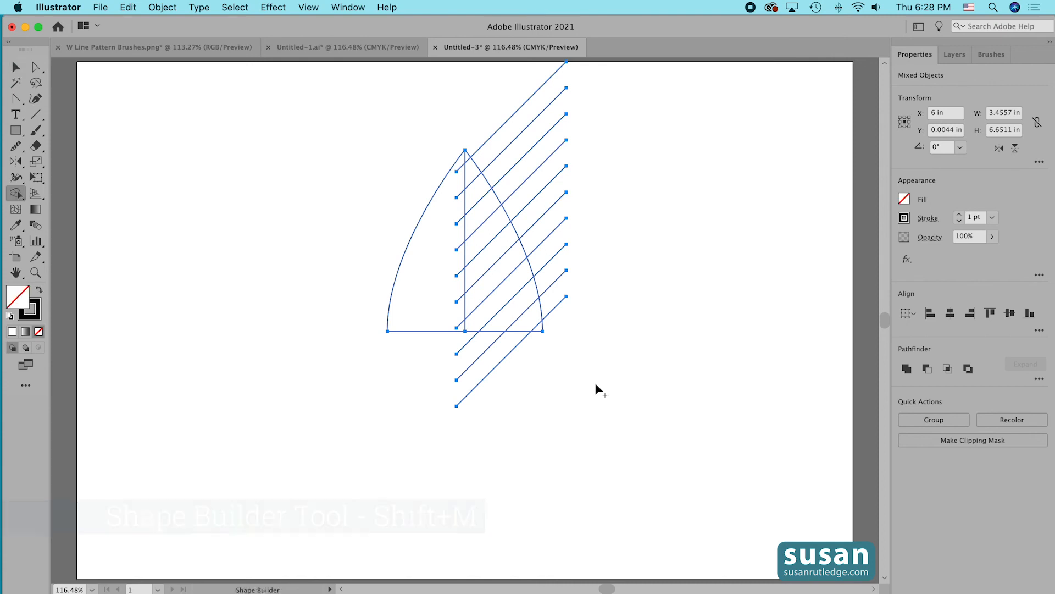
{"action": "left_click_drag", "start_coordinate": [480, 116], "coordinate": [562, 312]}
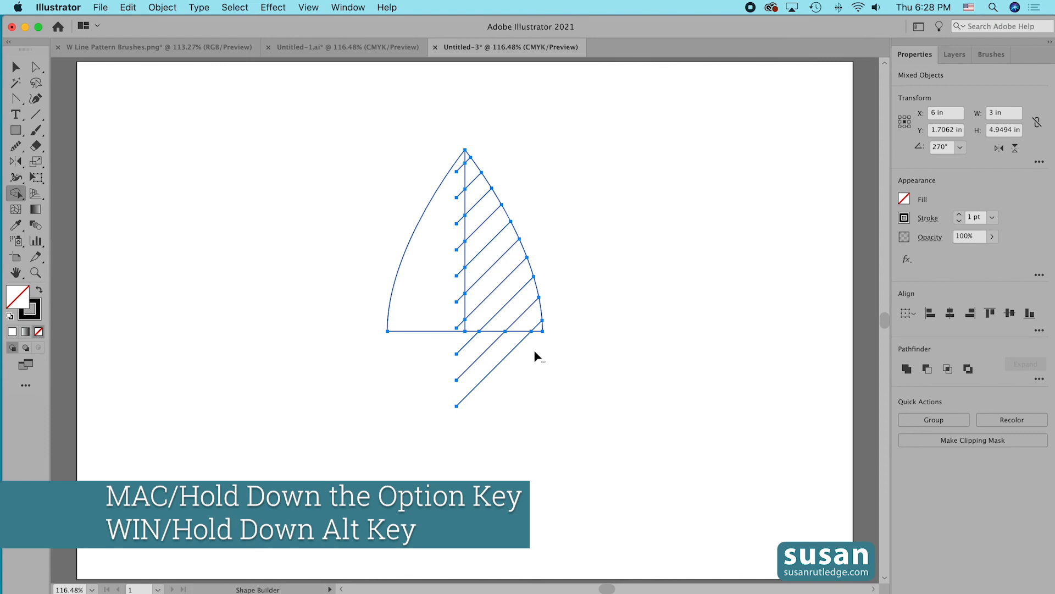
{"action": "left_click_drag", "start_coordinate": [444, 340], "coordinate": [539, 345]}
Erase the short diagonal stubs left of the vertical center line with the Shape Builder tool, then deselect the artwork.
{"action": "left_click", "coordinate": [460, 327], "text": "alt"}
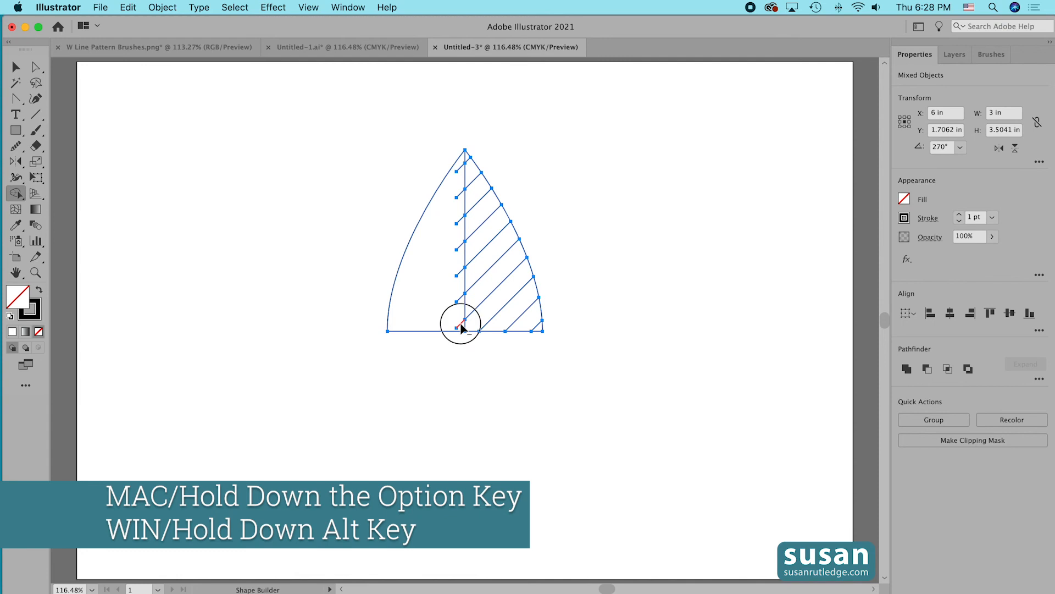
{"action": "left_click", "coordinate": [461, 301], "text": "alt"}
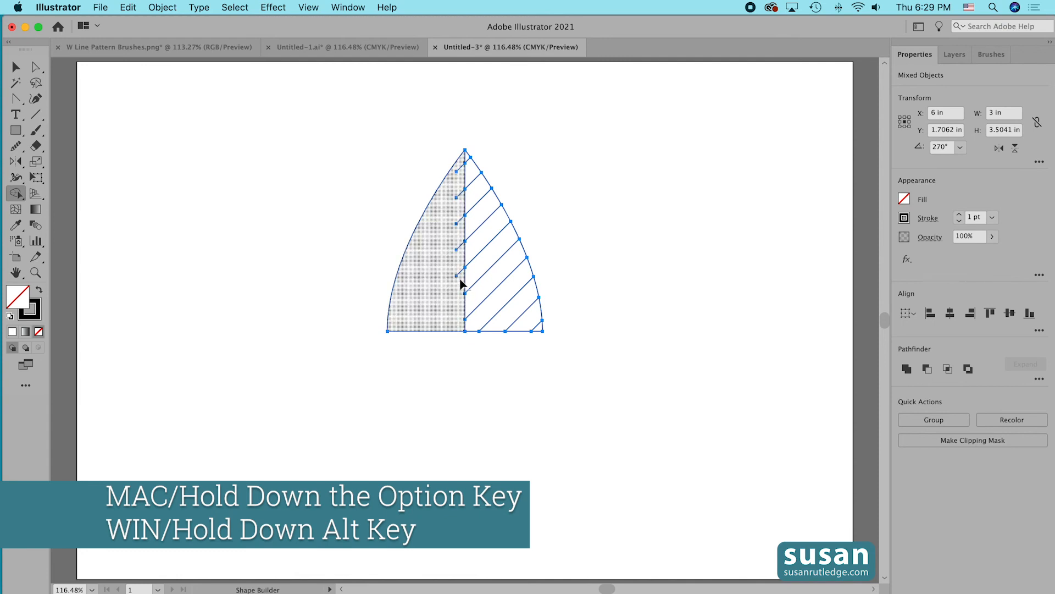
{"action": "left_click", "coordinate": [462, 272], "text": "alt"}
{"action": "left_click", "coordinate": [461, 246], "text": "alt"}
{"action": "left_click", "coordinate": [460, 224], "text": "alt"}
{"action": "left_click", "coordinate": [461, 192], "text": "alt"}
{"action": "left_click", "coordinate": [462, 169], "text": "alt"}
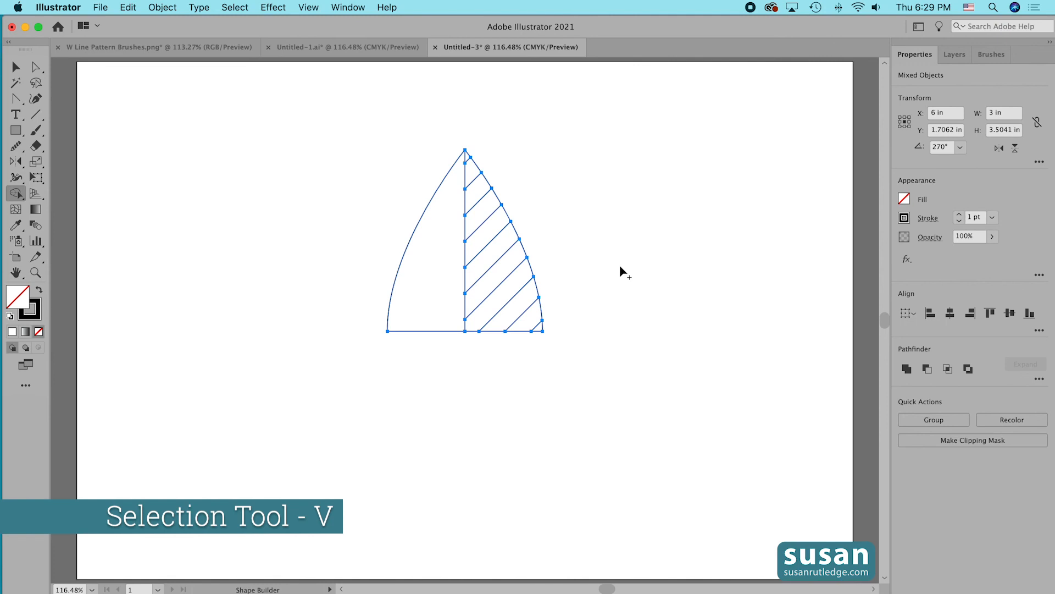
{"action": "key", "text": "v"}
{"action": "left_click", "coordinate": [596, 276]}
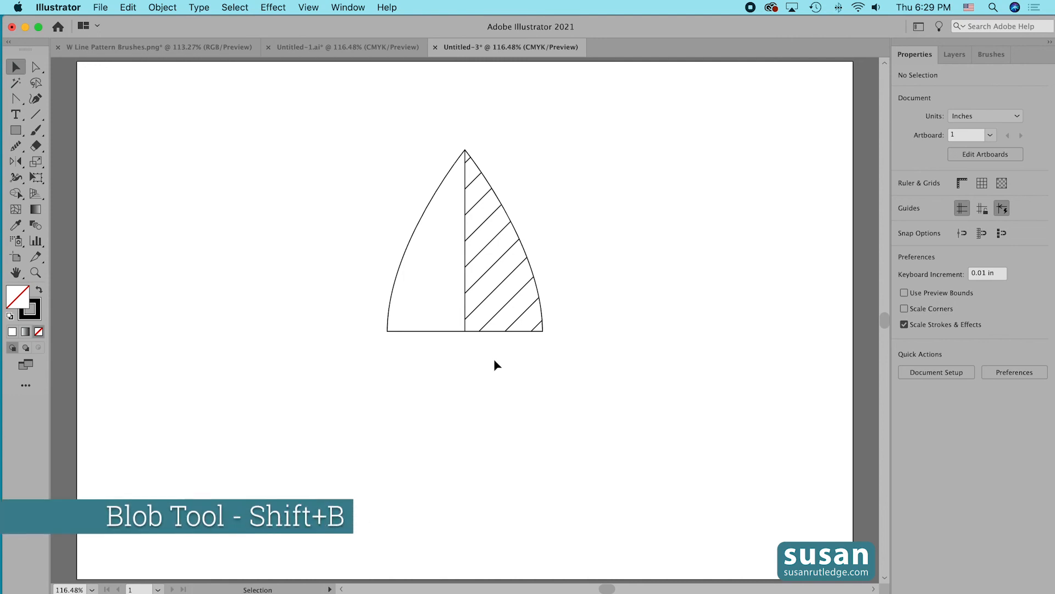
Undo the test dot and scatter ten round black dots over the shape's left half with the Blob Brush tool.
{"action": "key", "text": "shift+b"}
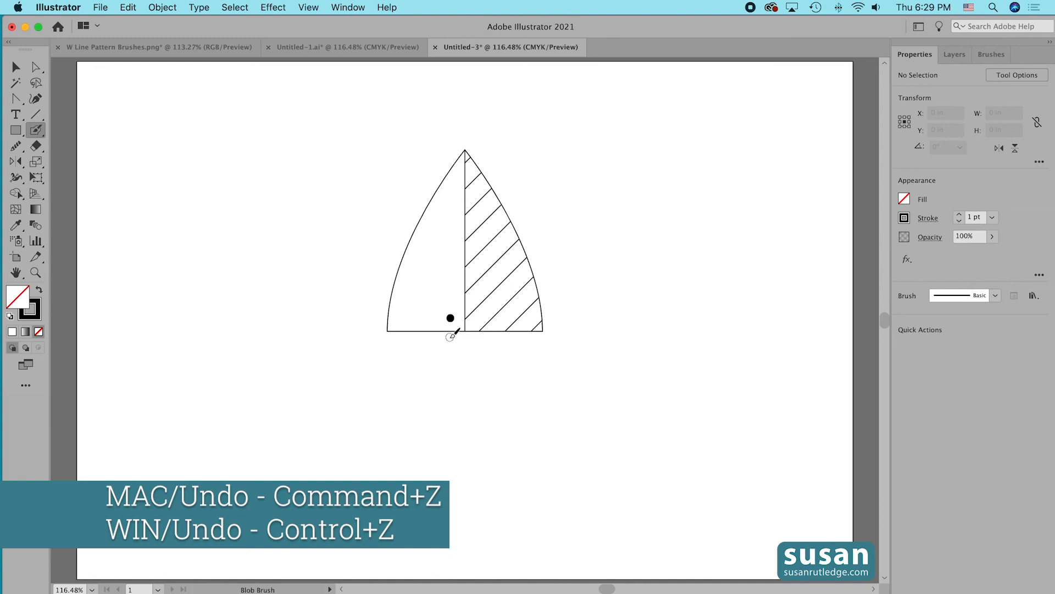
{"action": "key", "text": "super+z"}
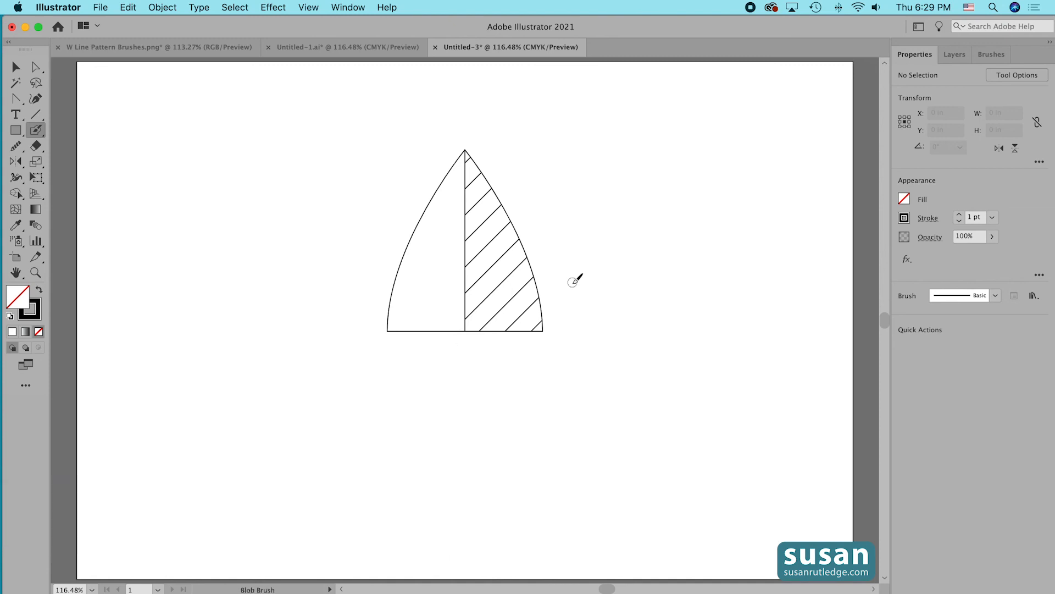
{"action": "left_click", "coordinate": [450, 317]}
{"action": "key", "text": "bracketright"}
{"action": "key", "text": "bracketright"}
{"action": "key", "text": "bracketright"}
{"action": "left_click", "coordinate": [419, 319]}
{"action": "left_click", "coordinate": [432, 285]}
{"action": "left_click", "coordinate": [402, 285]}
{"action": "left_click", "coordinate": [453, 264]}
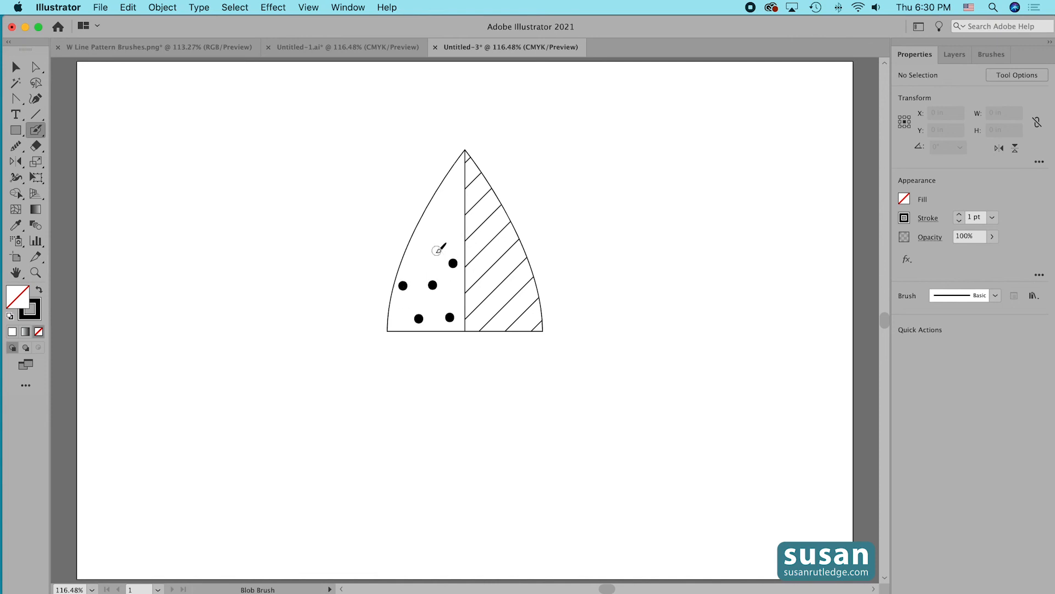
{"action": "left_click", "coordinate": [424, 255]}
{"action": "left_click", "coordinate": [453, 234]}
{"action": "left_click", "coordinate": [436, 220]}
{"action": "left_click", "coordinate": [455, 206]}
{"action": "left_click", "coordinate": [453, 177]}
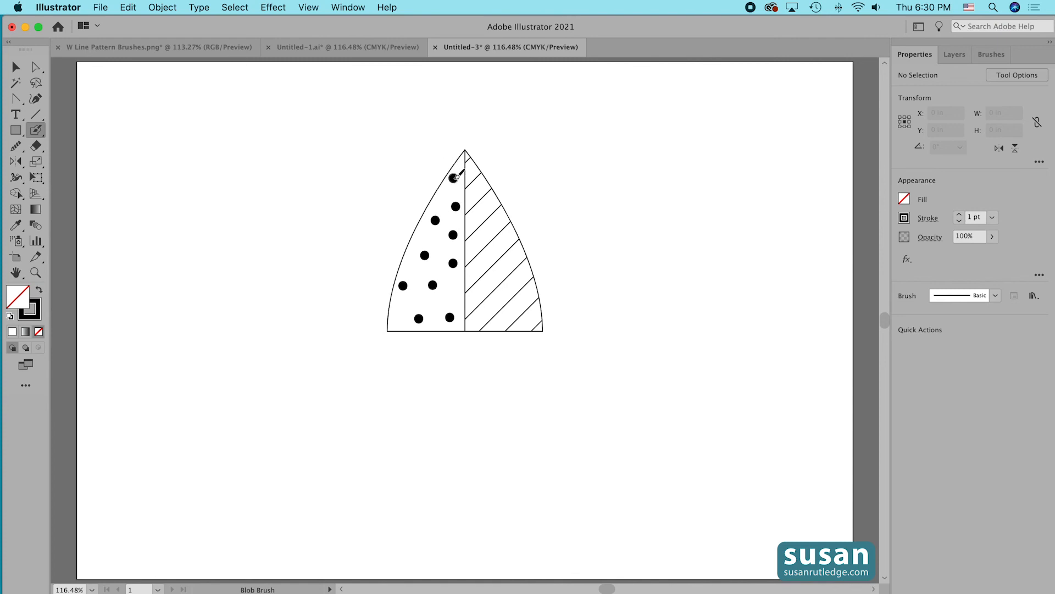
{"action": "left_click", "coordinate": [15, 68]}
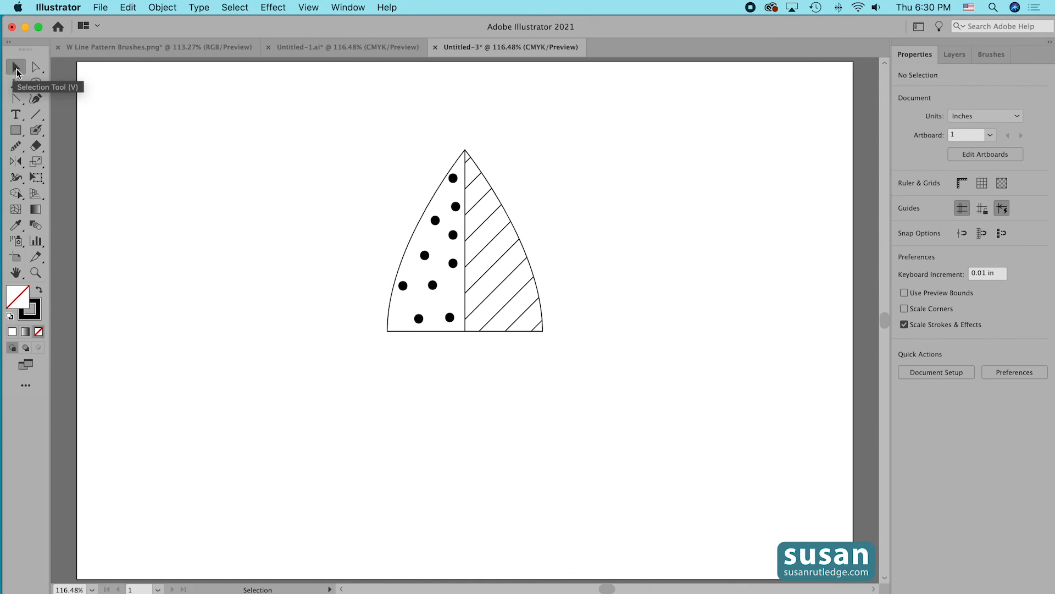
Shift three dots in the shape's left half slightly downward to space them more evenly, then deselect.
{"action": "mouse_move", "coordinate": [433, 285]}
{"action": "left_mouse_down"}
{"action": "mouse_move", "coordinate": [448, 273]}
{"action": "mouse_move", "coordinate": [433, 291]}
{"action": "left_mouse_up"}
{"action": "left_click", "coordinate": [452, 263]}
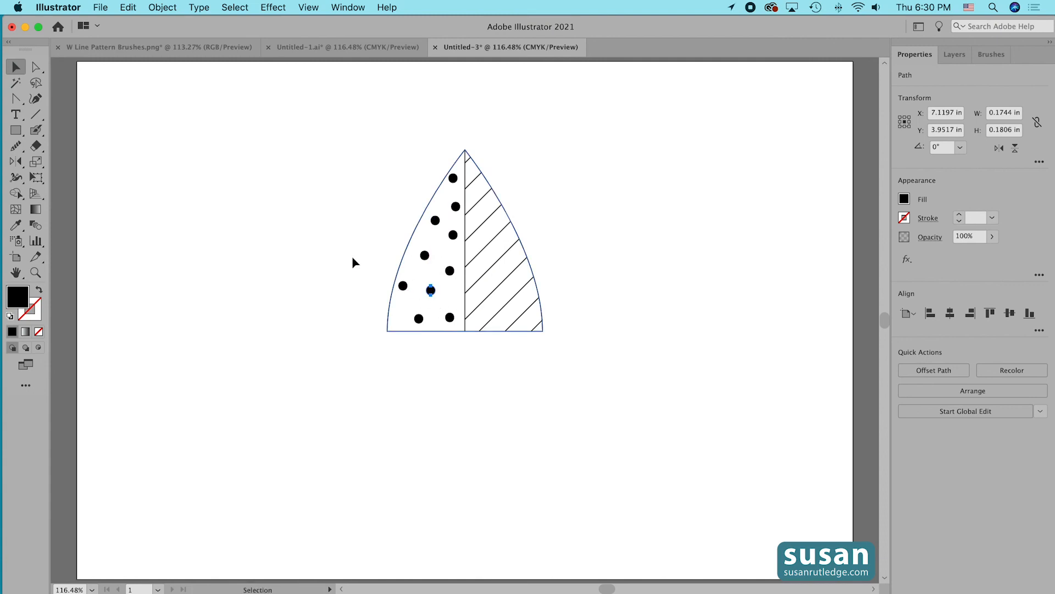
{"action": "left_click_drag", "start_coordinate": [435, 223], "coordinate": [437, 231]}
{"action": "left_click", "coordinate": [378, 219]}
Select the whole leaf artwork with its dots and stripes and group it.
{"action": "left_click_drag", "start_coordinate": [341, 120], "coordinate": [598, 391]}
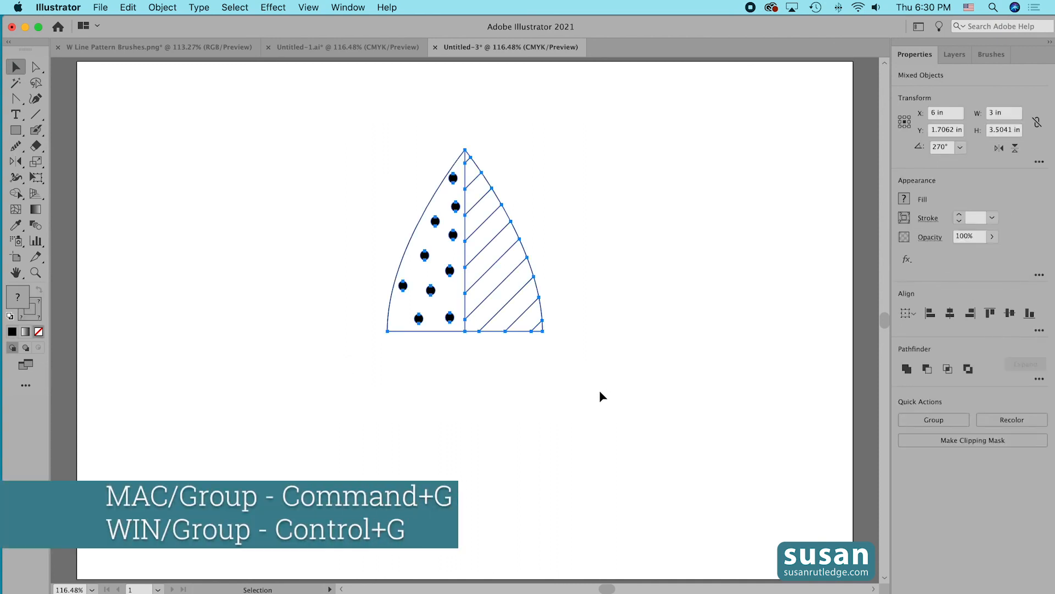
{"action": "key", "text": "super"}
{"action": "key", "text": "super+g"}
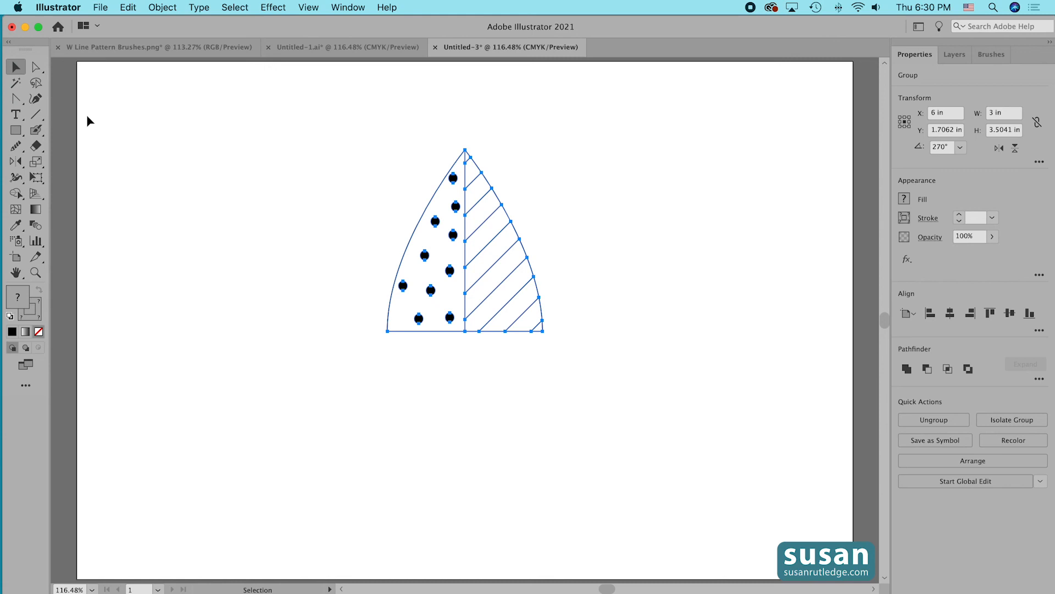
Scale the leaf group uniformly to 25% with Scale Strokes & Effects off, and move it to the artboard's upper-left corner.
{"action": "left_click", "coordinate": [160, 7]}
{"action": "mouse_move", "coordinate": [166, 23]}
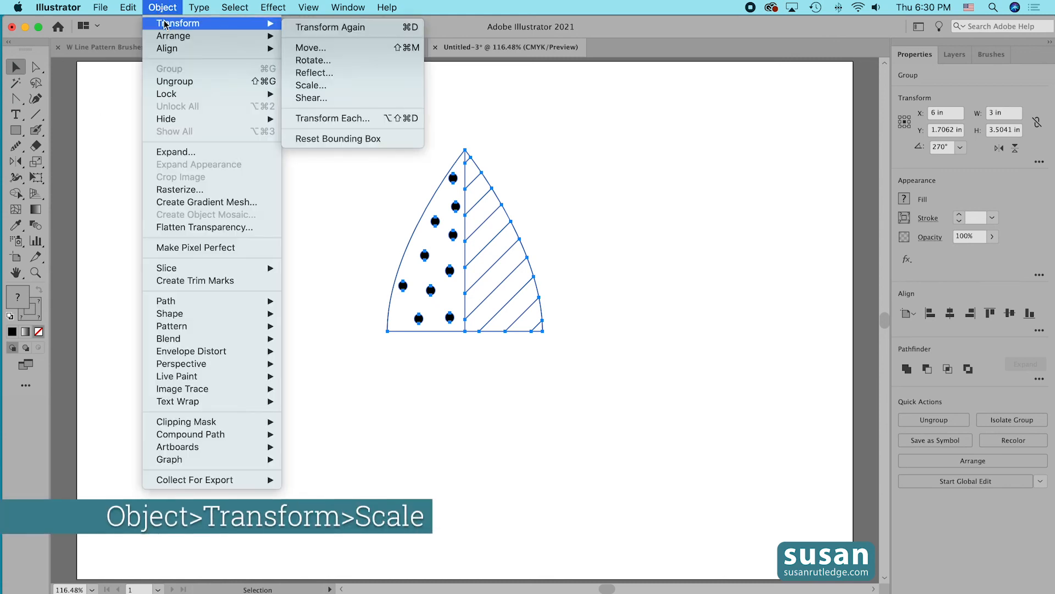
{"action": "left_click", "coordinate": [323, 86]}
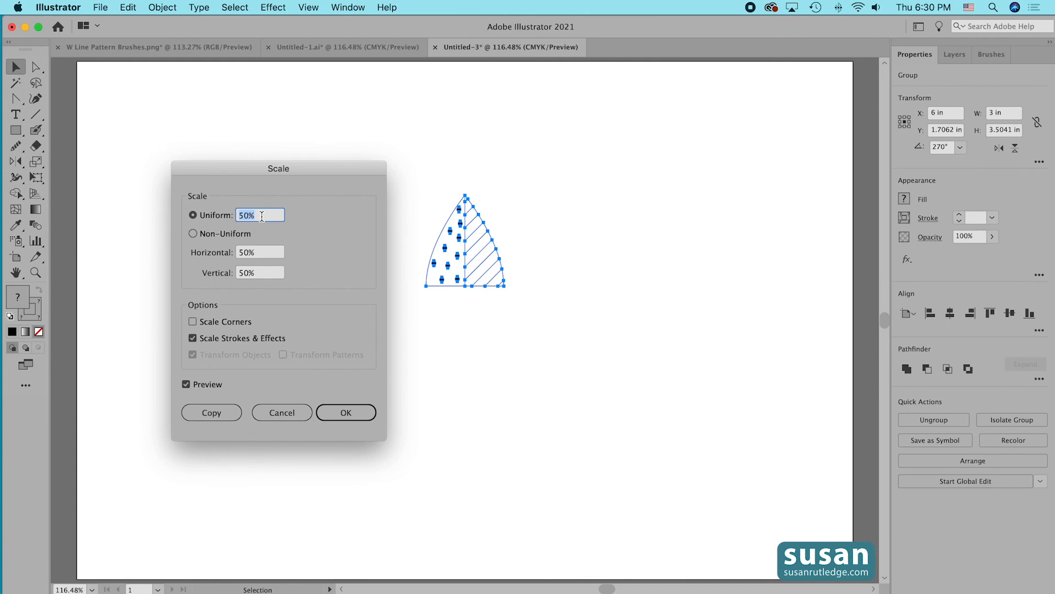
{"action": "type", "text": "25"}
{"action": "left_click", "coordinate": [194, 340]}
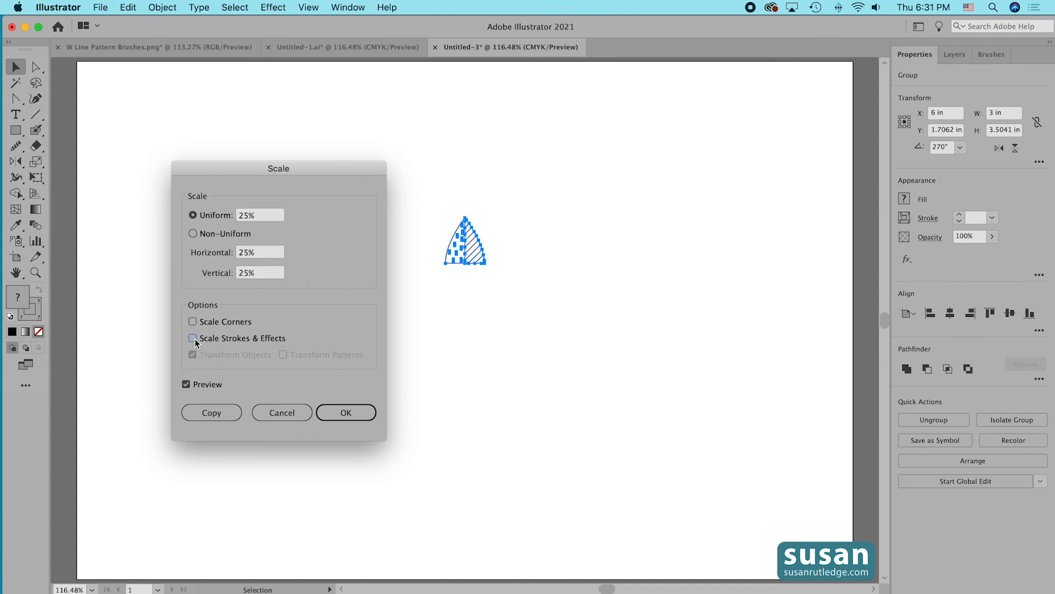
{"action": "left_click", "coordinate": [345, 414]}
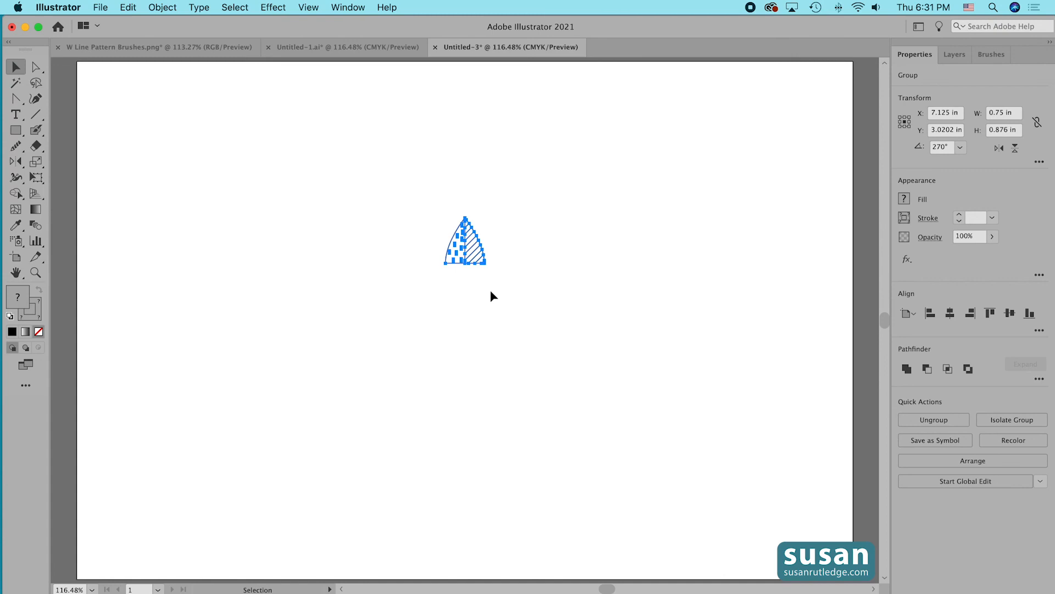
{"action": "left_click", "coordinate": [470, 278]}
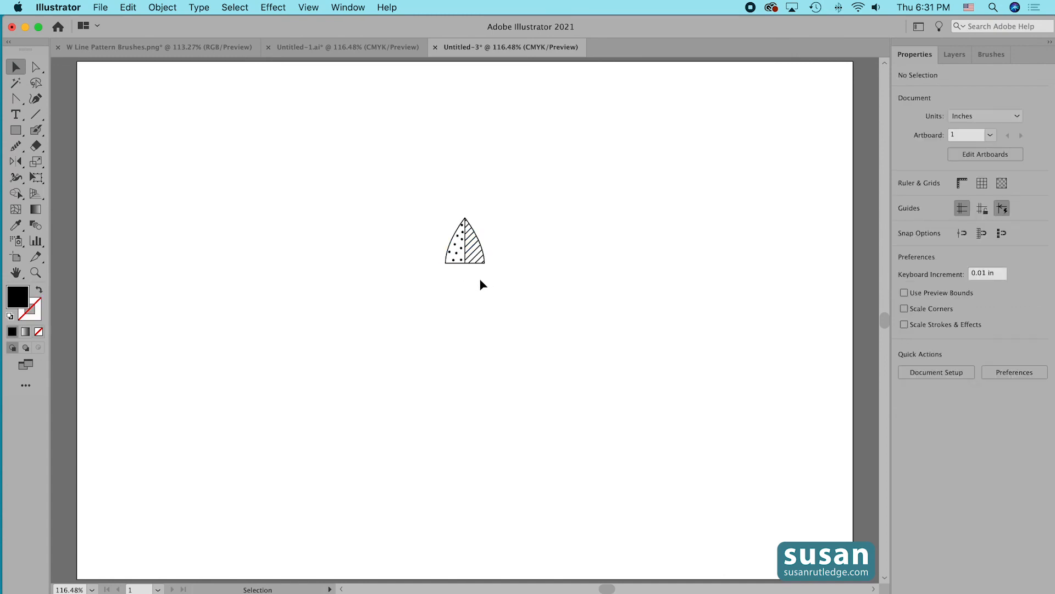
{"action": "left_click_drag", "start_coordinate": [419, 218], "coordinate": [127, 116]}
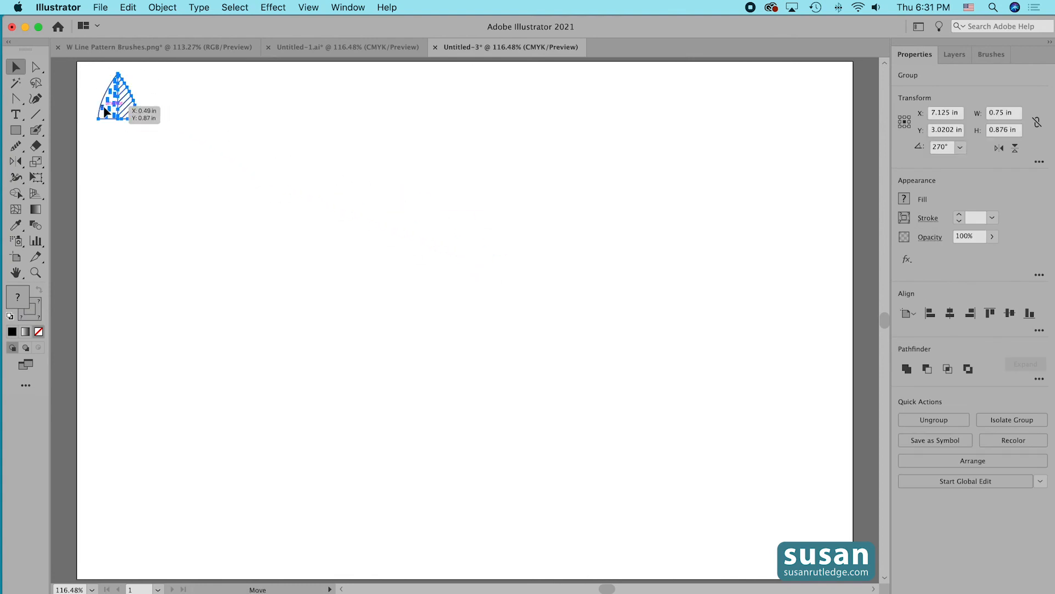
Create a pattern brush from the leaf group and name it "Dots and Stripes Leaf".
{"action": "left_click", "coordinate": [991, 54]}
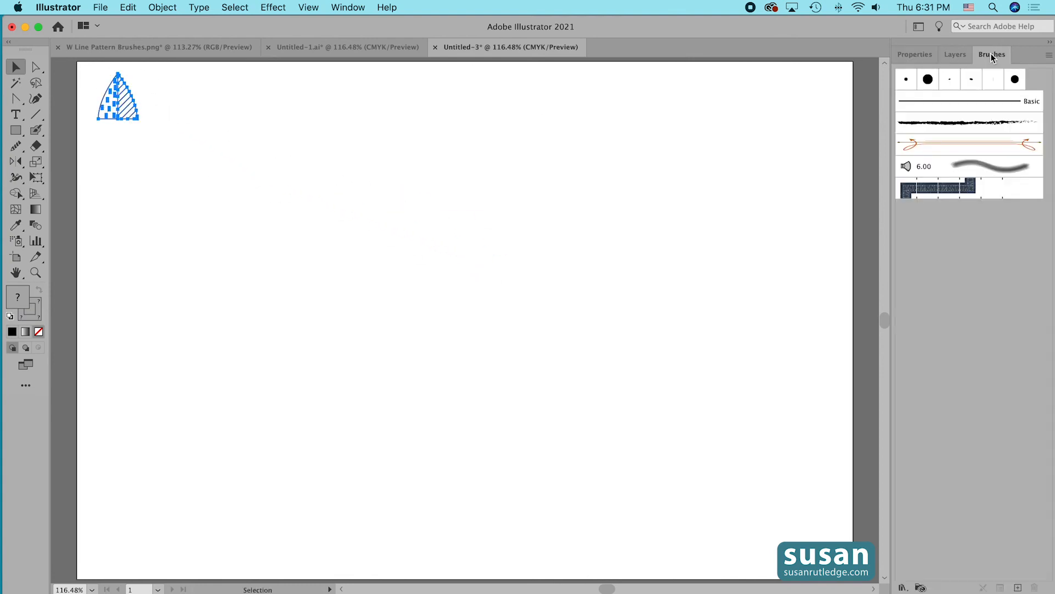
{"action": "mouse_move", "coordinate": [121, 116]}
{"action": "left_mouse_down"}
{"action": "mouse_move", "coordinate": [759, 289]}
{"action": "mouse_move", "coordinate": [938, 206]}
{"action": "left_mouse_up"}
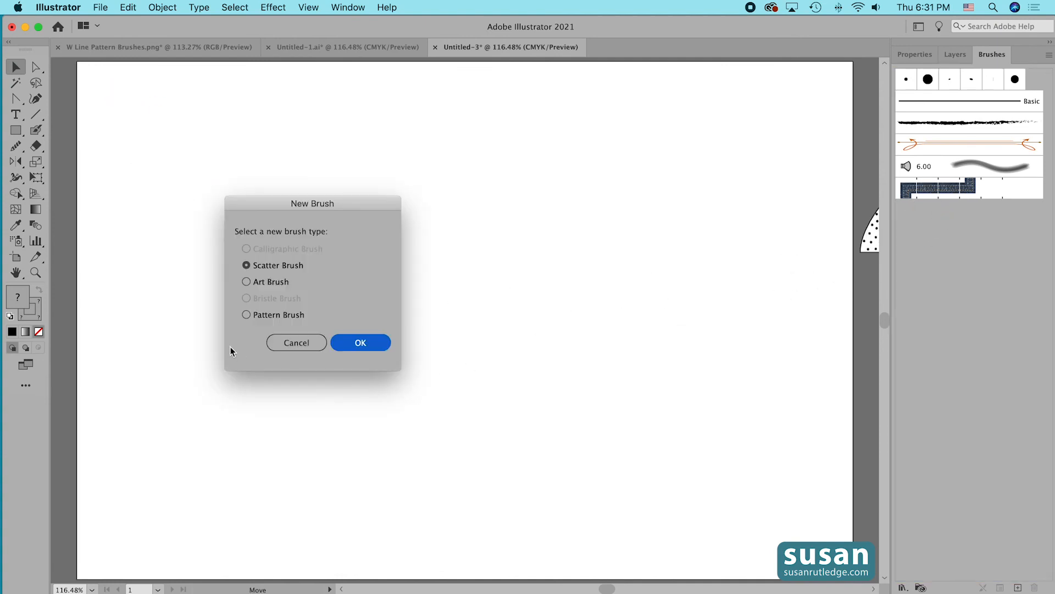
{"action": "left_click", "coordinate": [263, 314]}
{"action": "left_click", "coordinate": [346, 341]}
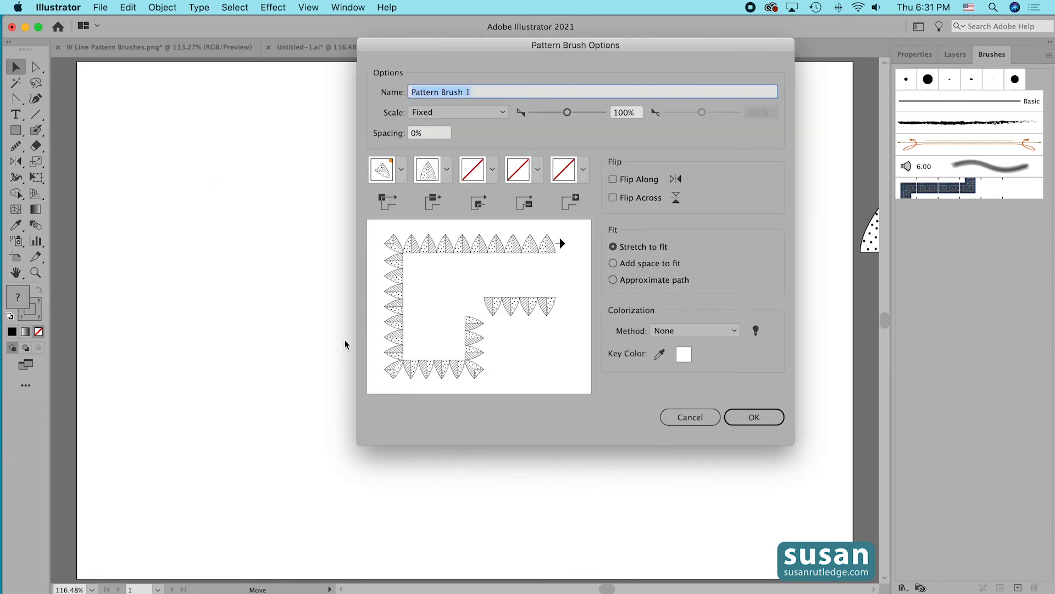
{"action": "type", "text": "Dots"}
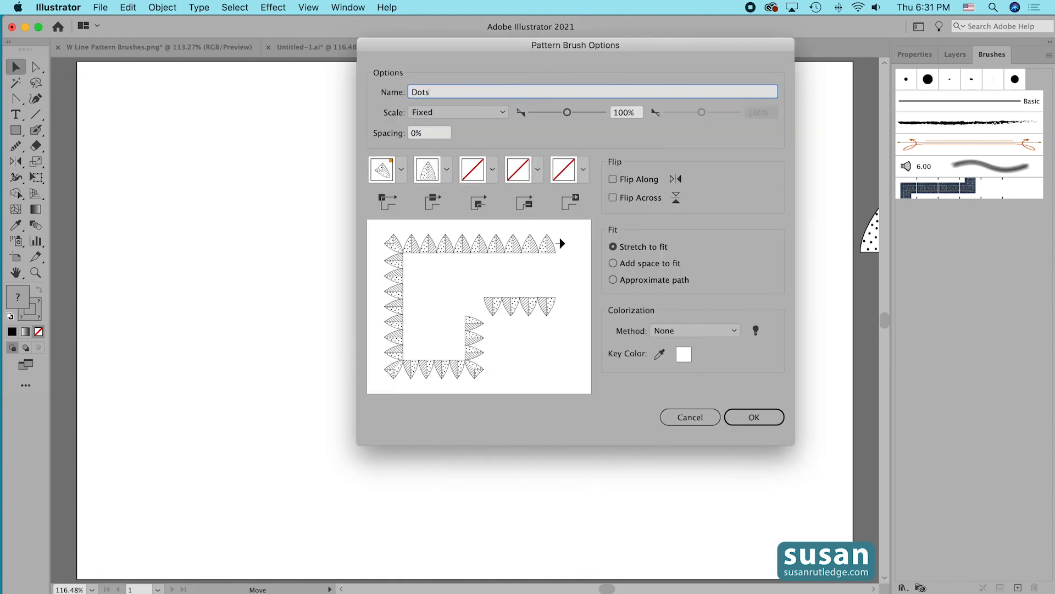
{"action": "type", "text": " and Stripes Leaf"}
{"action": "left_click", "coordinate": [778, 419]}
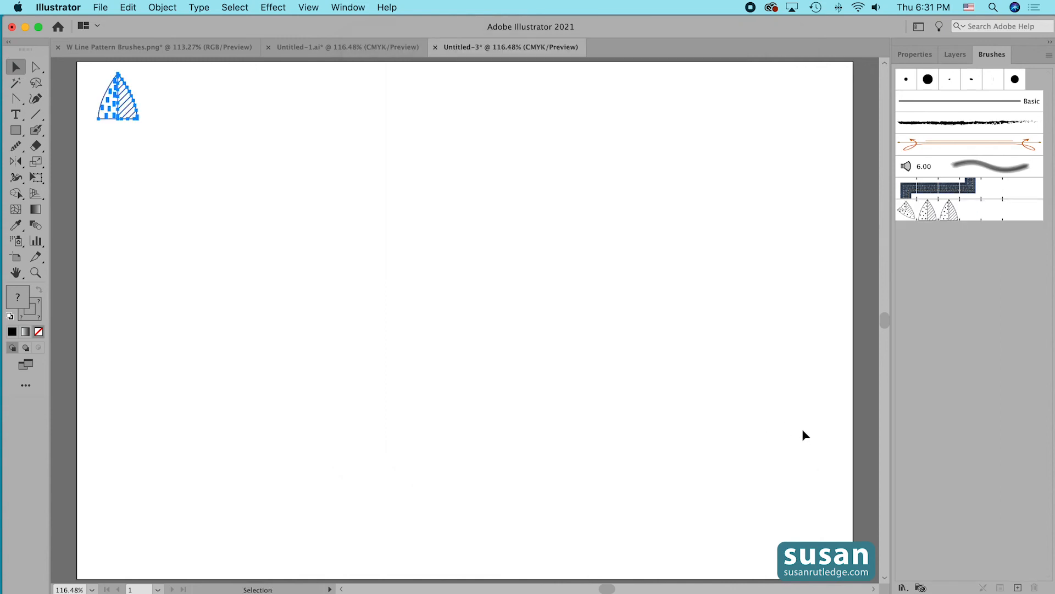
Draw a wide ellipse about 11.17 by 5.93 in on the artboard and set its fill to None.
{"action": "key", "text": "l"}
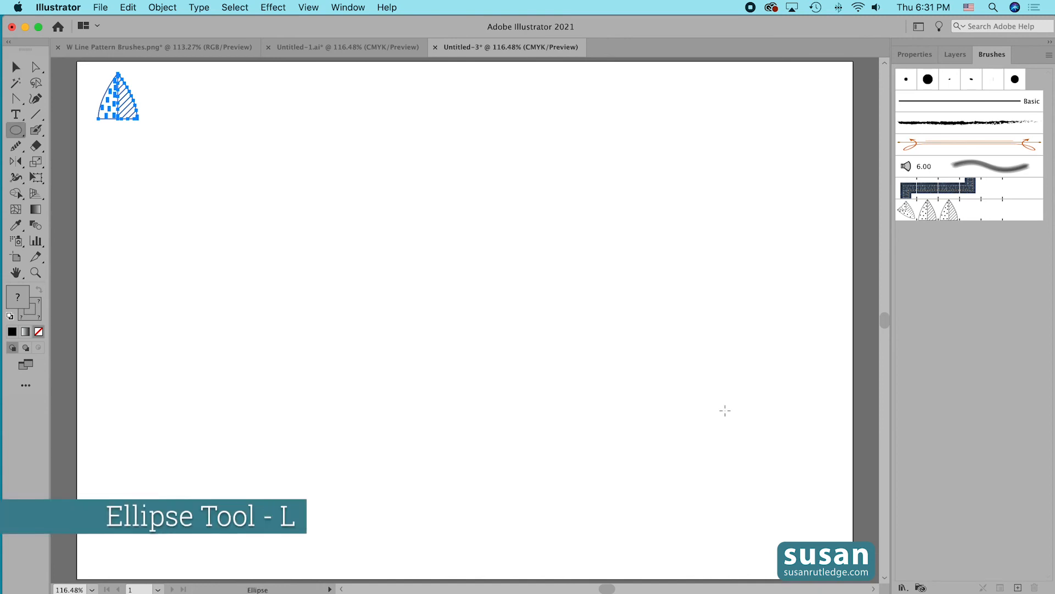
{"action": "left_click_drag", "start_coordinate": [212, 188], "coordinate": [789, 493]}
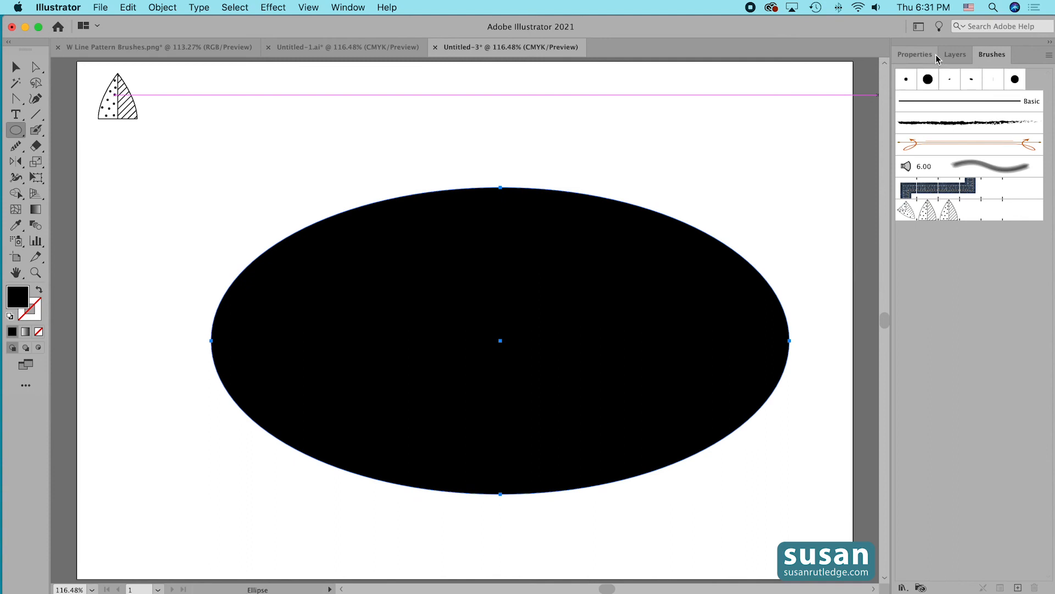
{"action": "left_click", "coordinate": [915, 54]}
{"action": "left_click", "coordinate": [906, 200]}
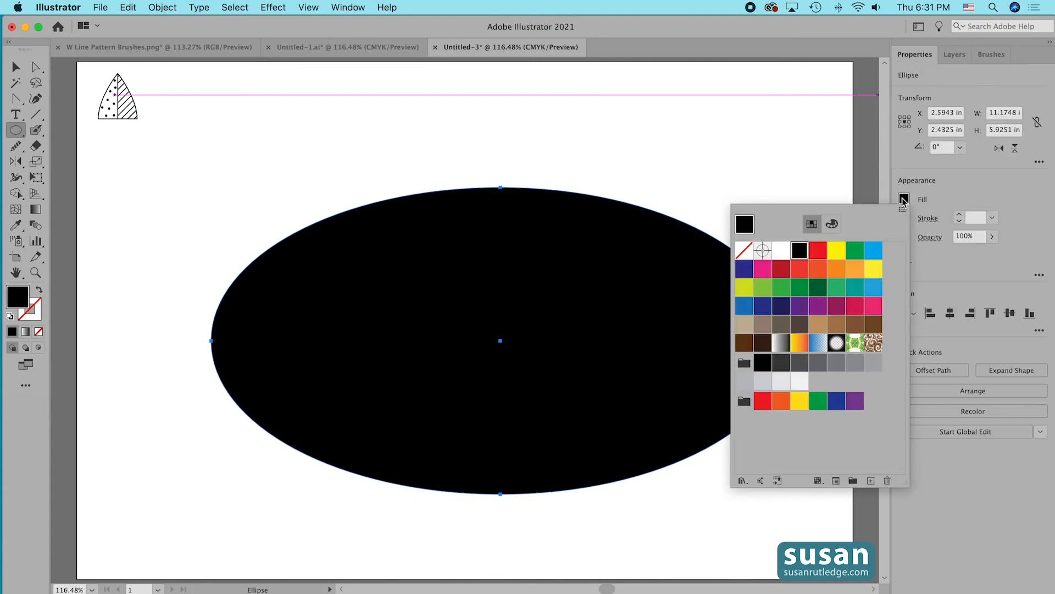
{"action": "left_click", "coordinate": [747, 252]}
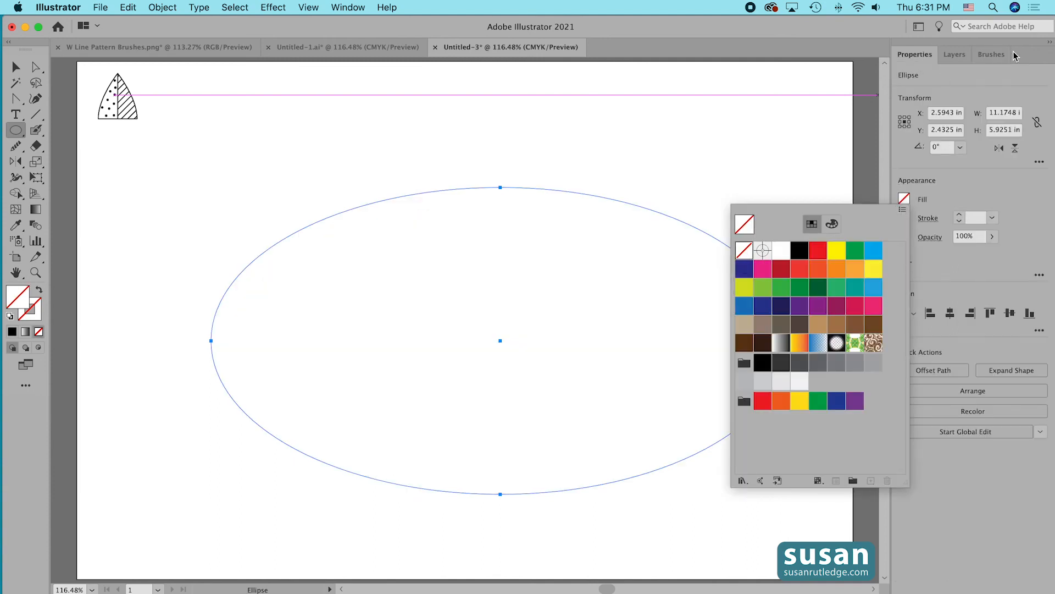
Apply the Dots and Stripes Leaf pattern brush to the wide ellipse.
{"action": "left_click", "coordinate": [991, 54]}
{"action": "left_click", "coordinate": [992, 55]}
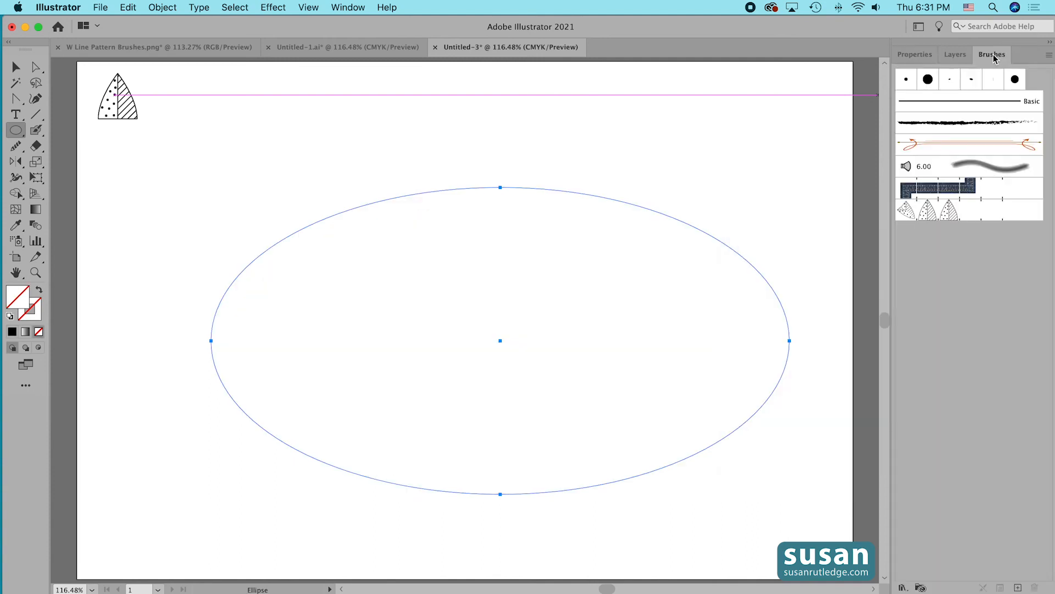
{"action": "left_click", "coordinate": [946, 216]}
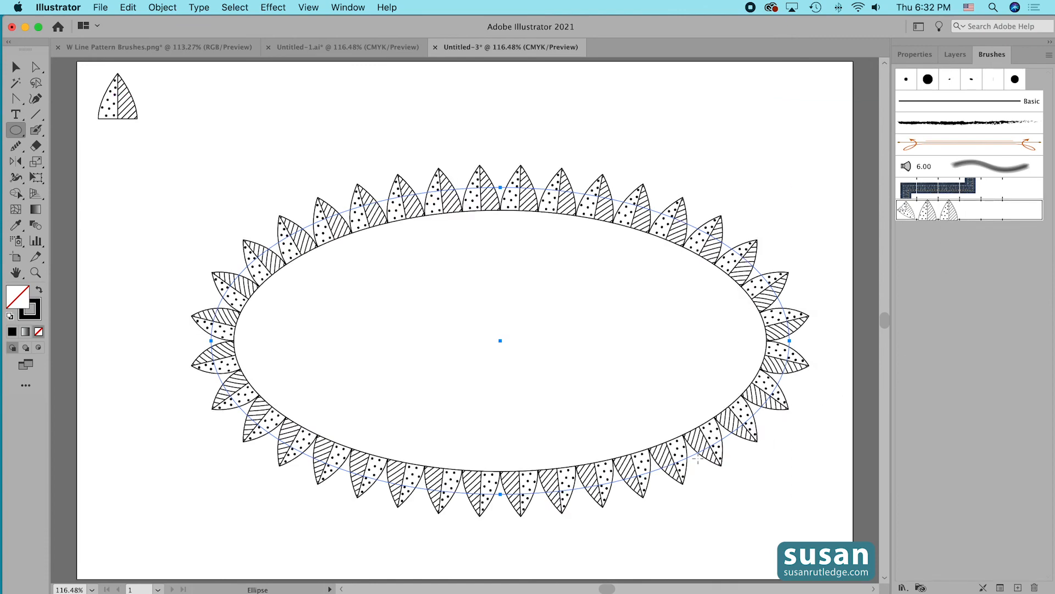
Move the leaf-bordered ellipse slightly up the artboard, then delete it.
{"action": "key", "text": "v"}
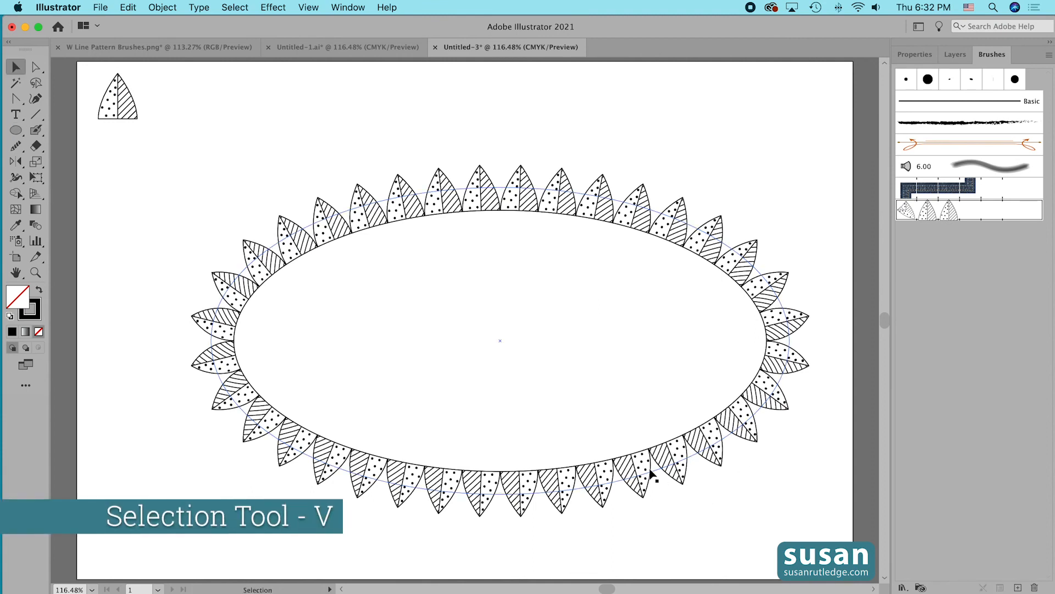
{"action": "left_click_drag", "start_coordinate": [636, 454], "coordinate": [625, 412]}
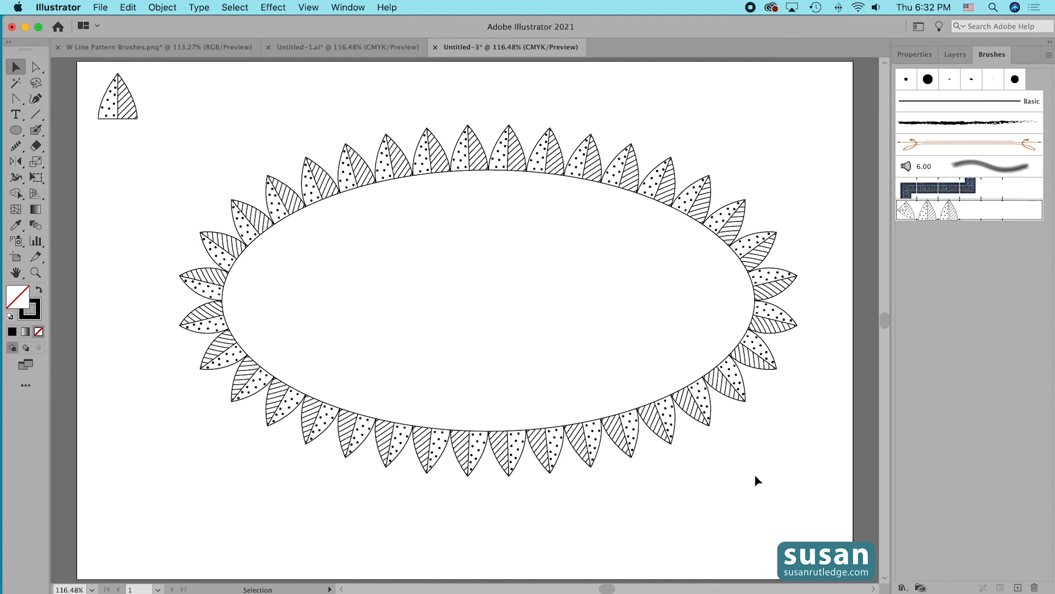
{"action": "left_click", "coordinate": [495, 165]}
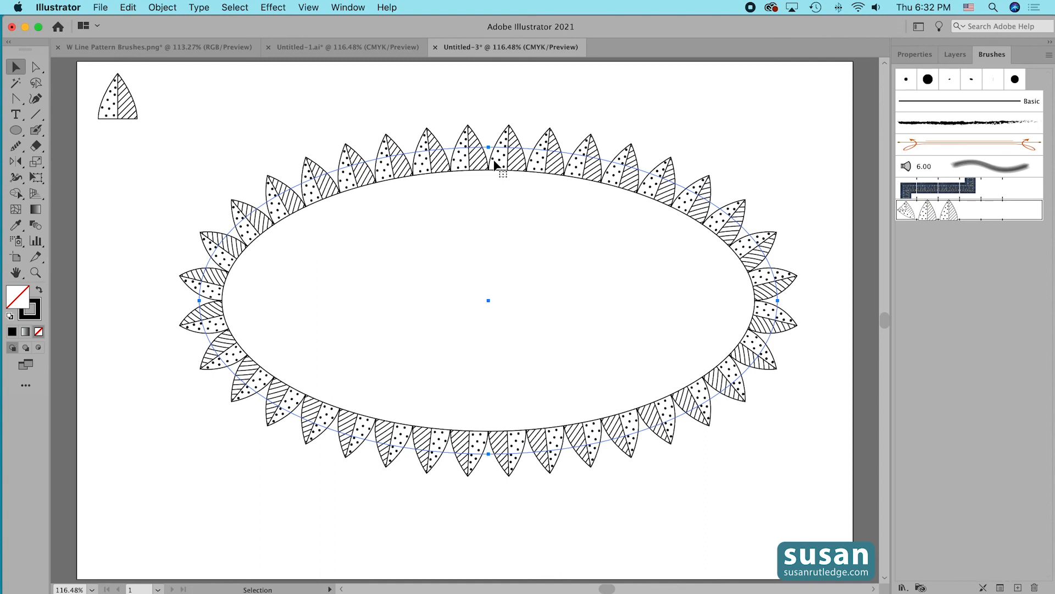
{"action": "key", "text": "Delete"}
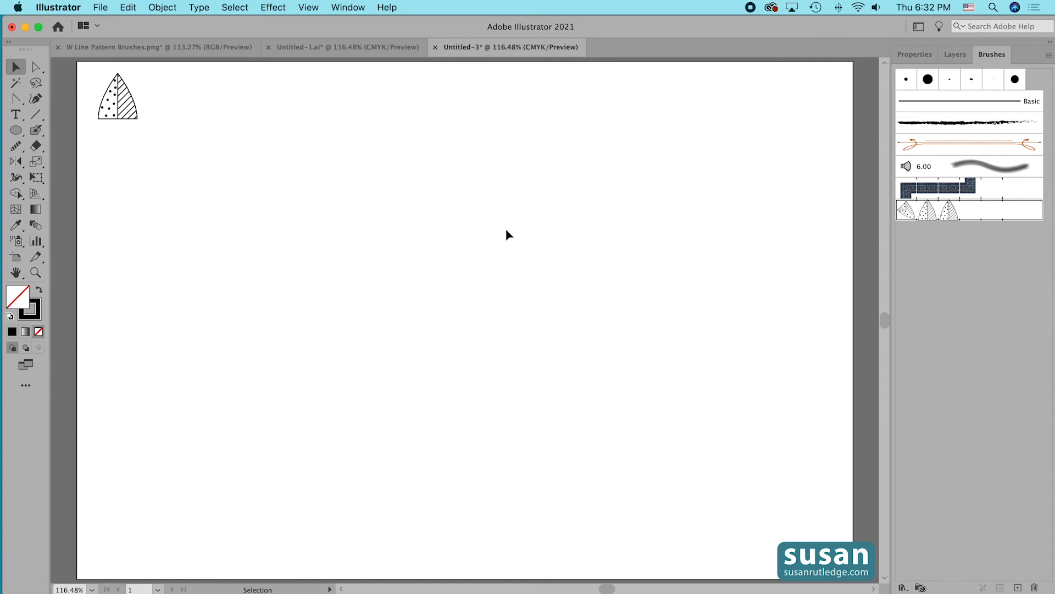
Create an ellipse 3 in wide and 6 in high and move it to the upper middle of the artboard.
{"action": "key", "text": "l"}
{"action": "left_click", "coordinate": [504, 225]}
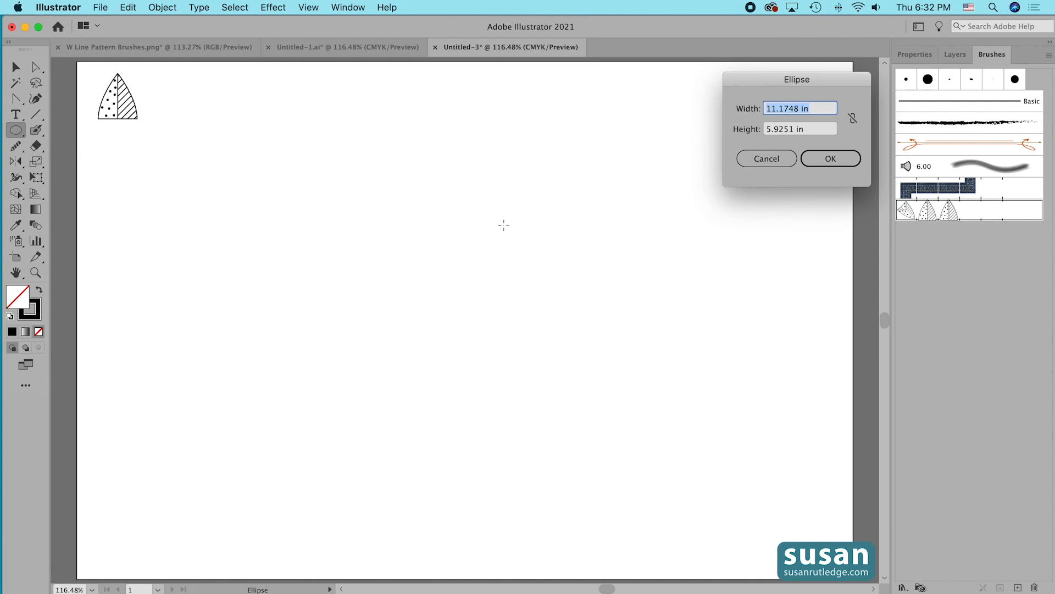
{"action": "type", "text": "3"}
{"action": "key", "text": "Tab"}
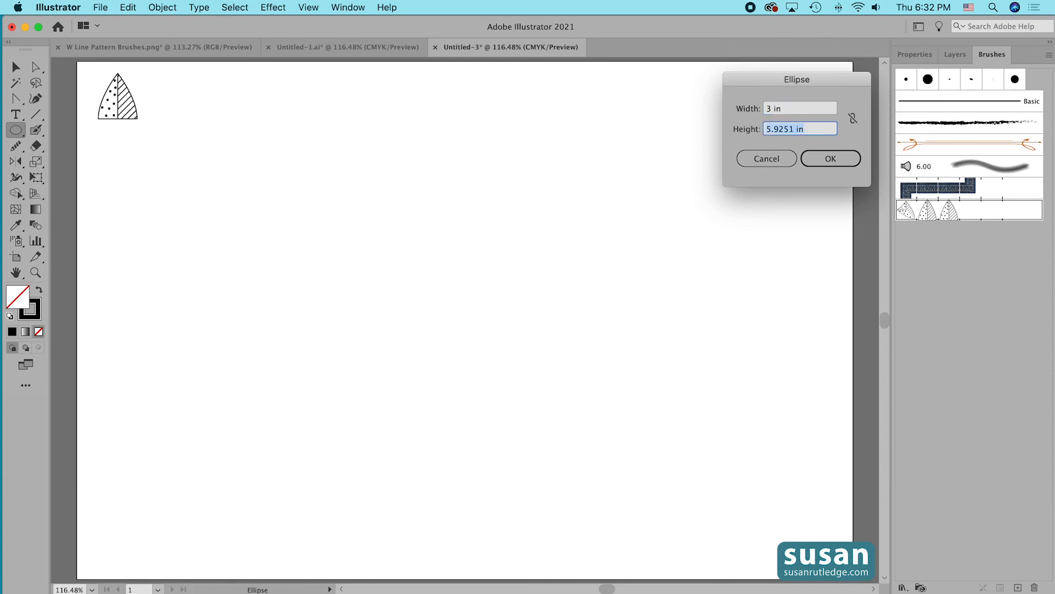
{"action": "type", "text": "6"}
{"action": "left_click", "coordinate": [825, 158]}
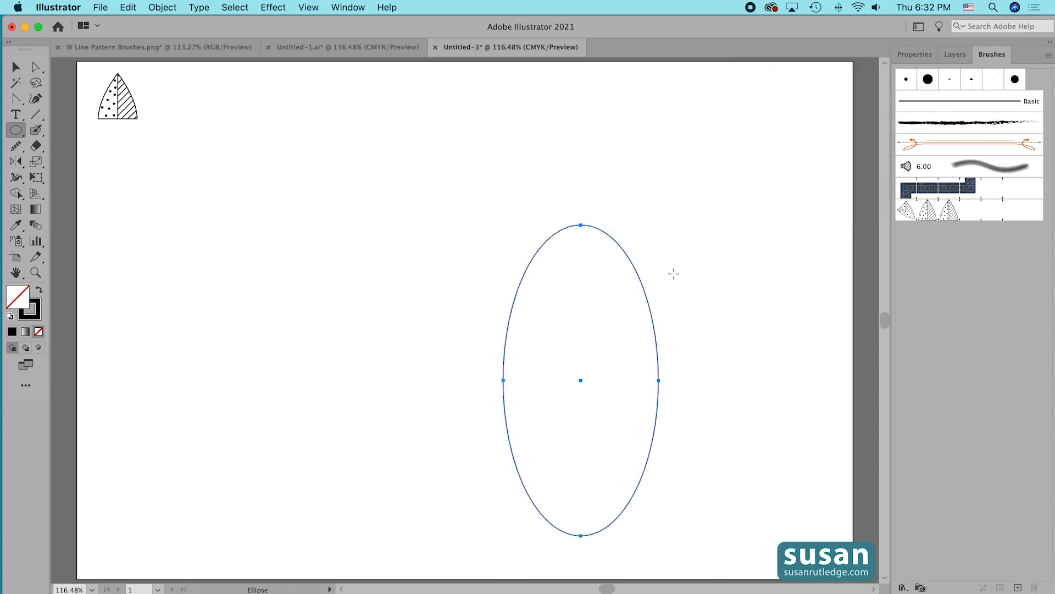
{"action": "key", "text": "v"}
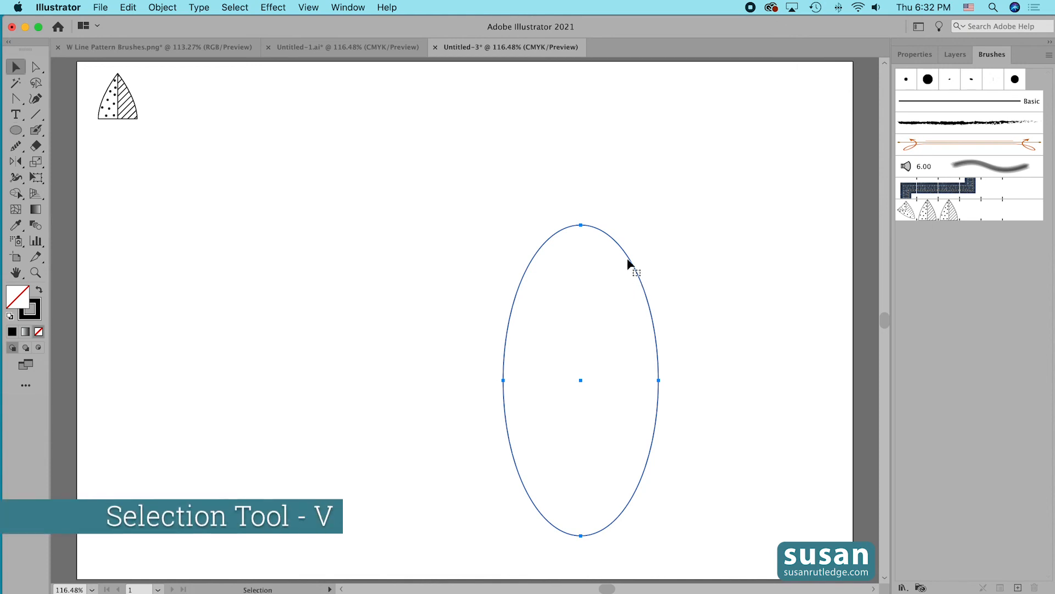
{"action": "left_click_drag", "start_coordinate": [625, 251], "coordinate": [513, 147]}
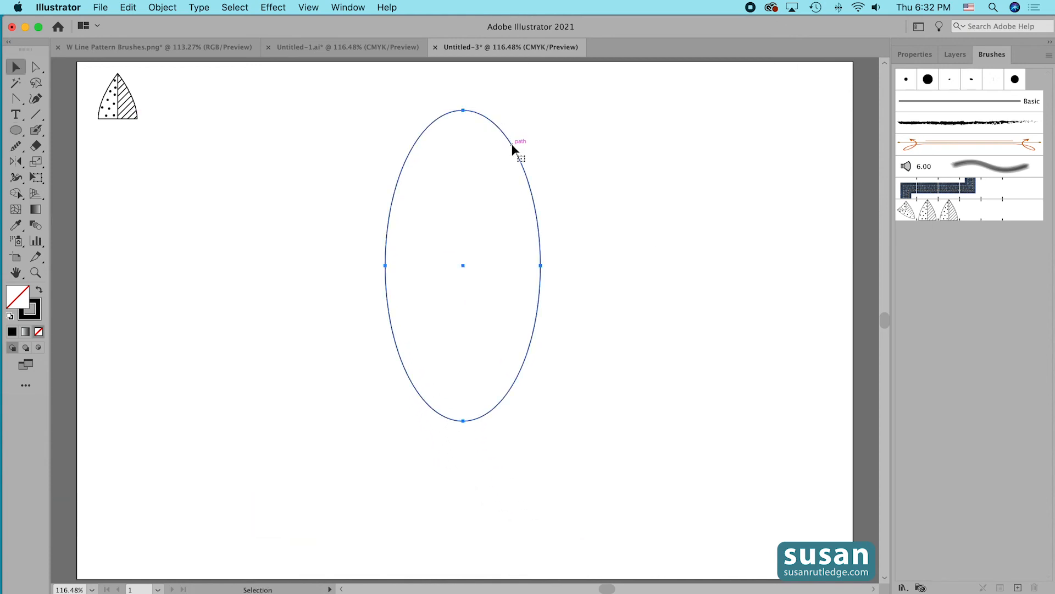
Draw a rectangle over the ellipse's lower half from its center line, and erase everything below that line with the Shape Builder tool.
{"action": "key", "text": "m"}
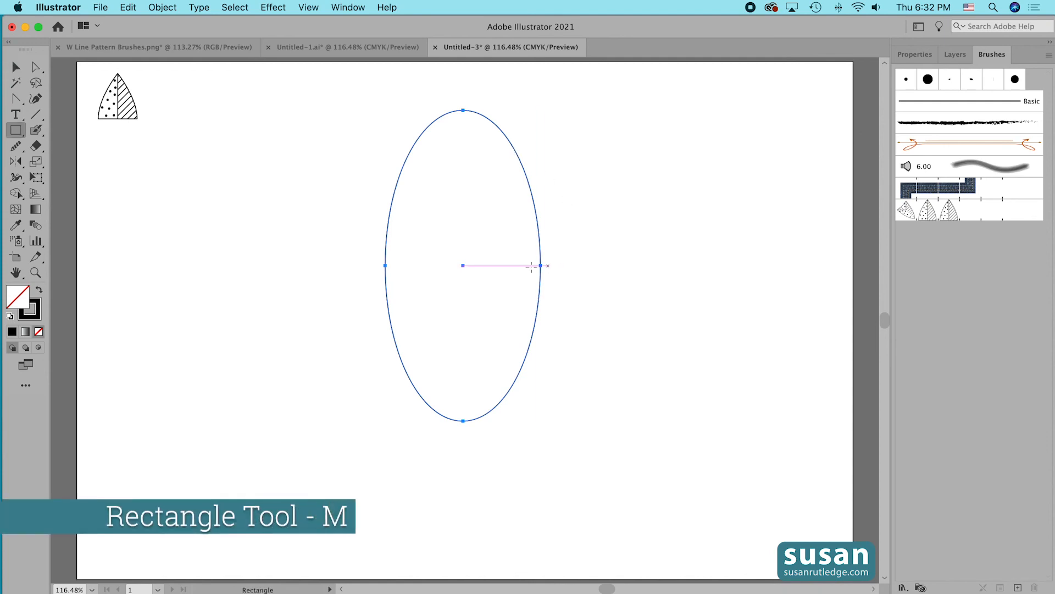
{"action": "mouse_move", "coordinate": [372, 265]}
{"action": "left_mouse_down"}
{"action": "mouse_move", "coordinate": [394, 344]}
{"action": "mouse_move", "coordinate": [553, 454]}
{"action": "left_mouse_up"}
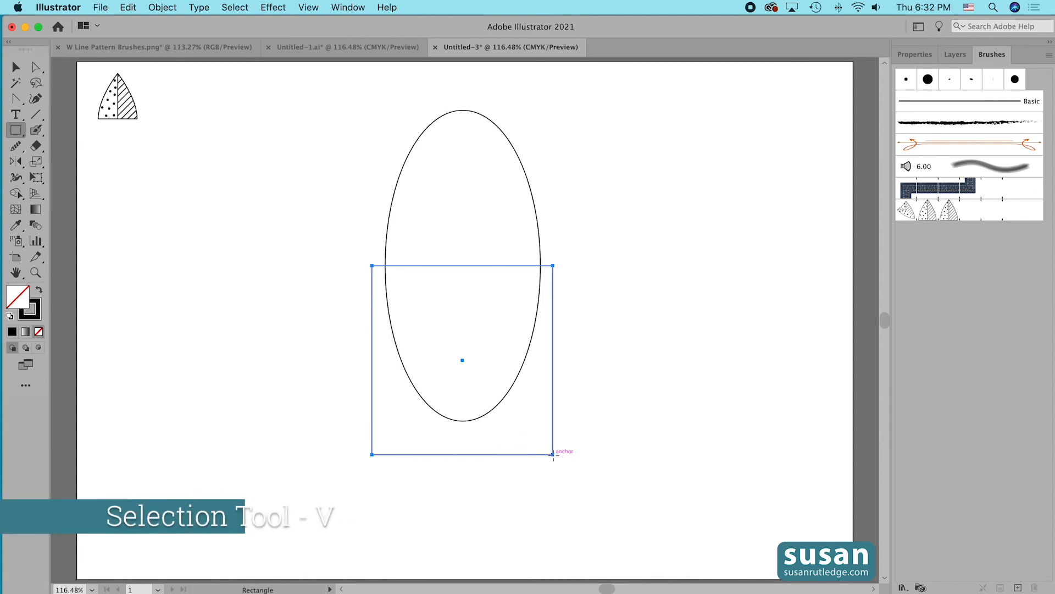
{"action": "key", "text": "v"}
{"action": "left_click_drag", "start_coordinate": [341, 187], "coordinate": [599, 367]}
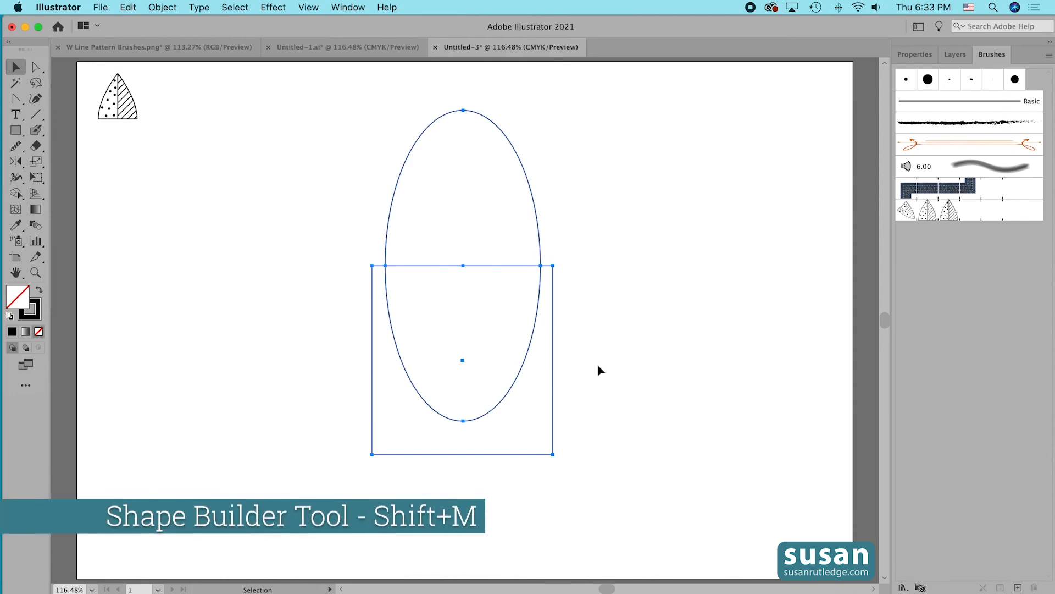
{"action": "key", "text": "shift"}
{"action": "key", "text": "shift+m"}
{"action": "key", "text": "alt"}
{"action": "left_click_drag", "start_coordinate": [616, 328], "coordinate": [462, 301]}
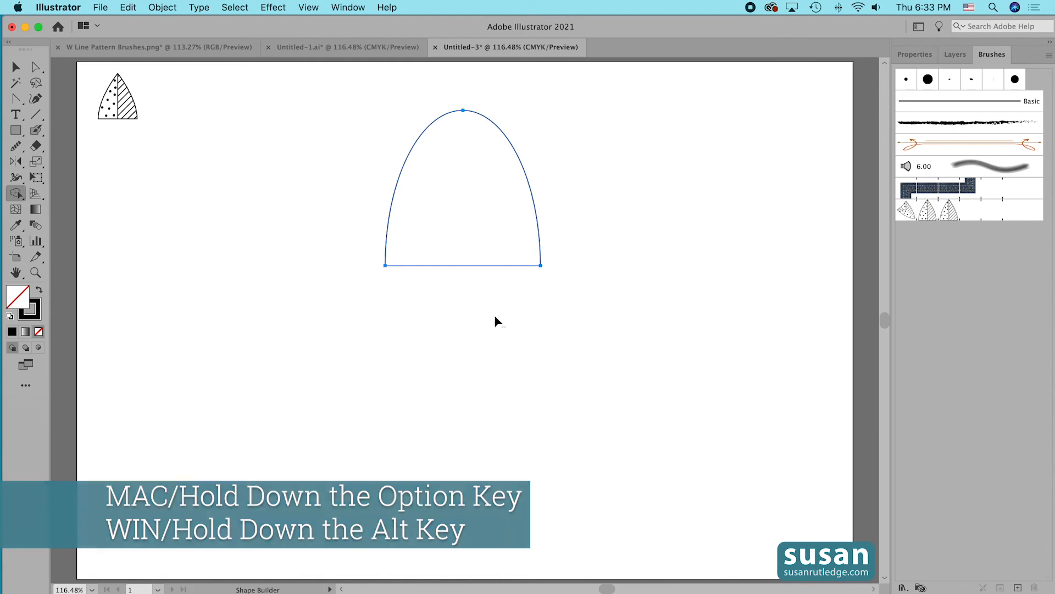
Convert the top anchor point of the half ellipse to a sharp corner with the Anchor Point tool.
{"action": "left_click", "coordinate": [16, 104]}
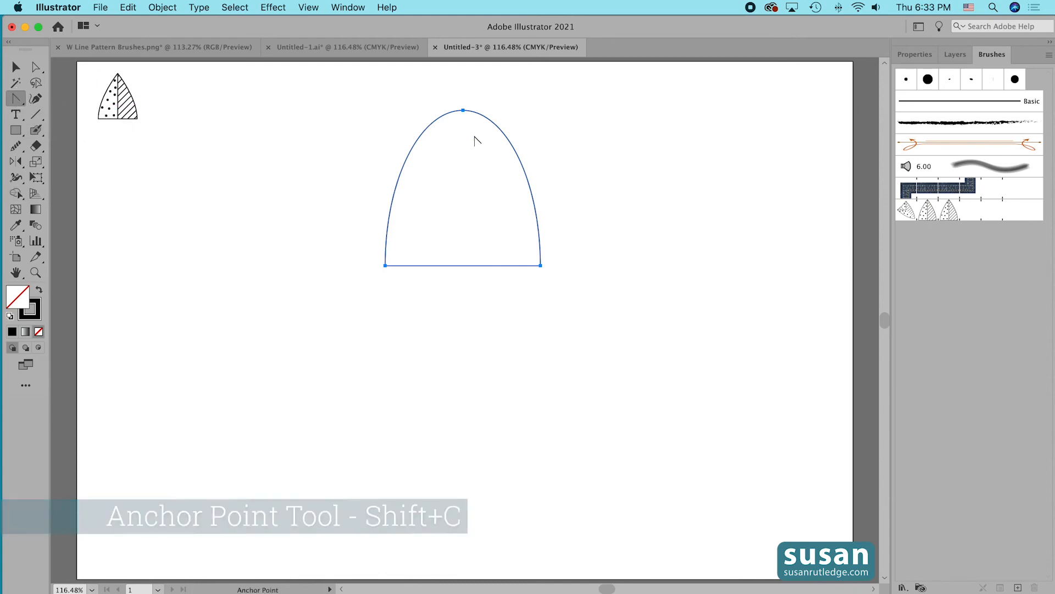
{"action": "left_click", "coordinate": [463, 111]}
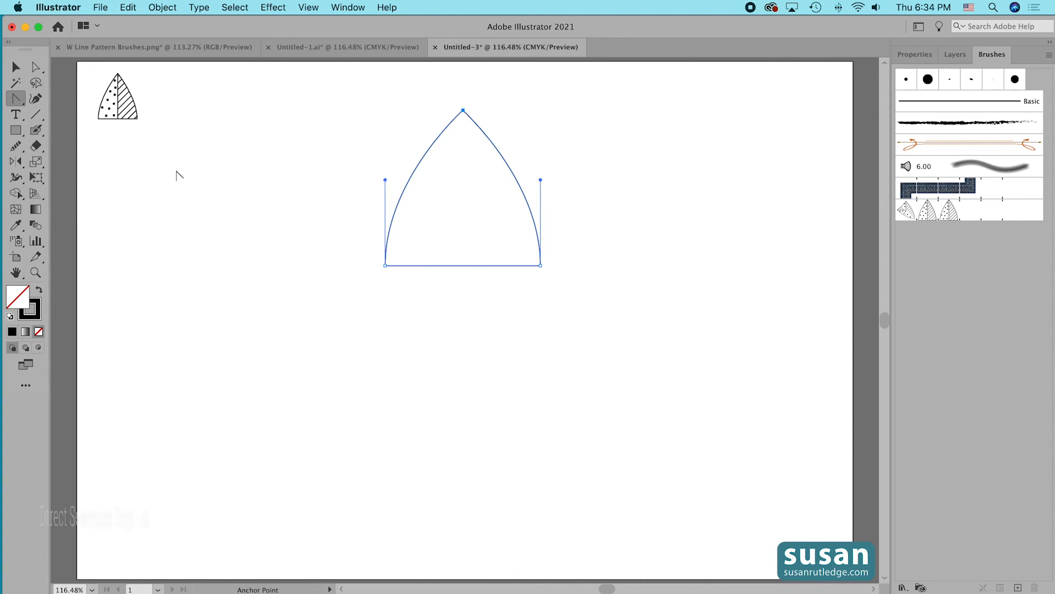
Lengthen the leaf shape by moving its two bottom anchor points straight down together with the Direct Selection tool.
{"action": "left_click", "coordinate": [37, 68]}
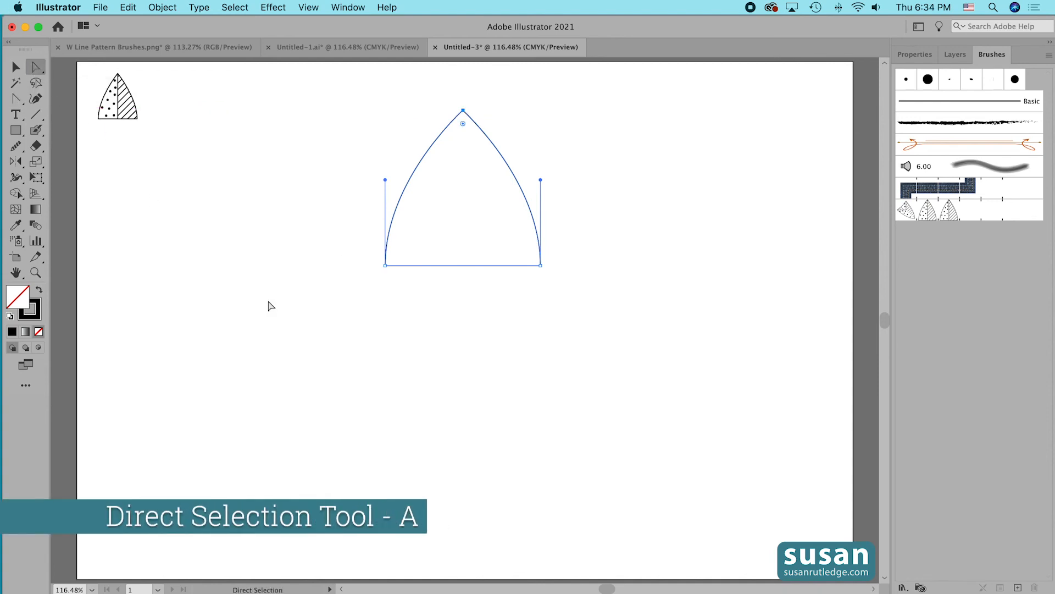
{"action": "left_click", "coordinate": [316, 307]}
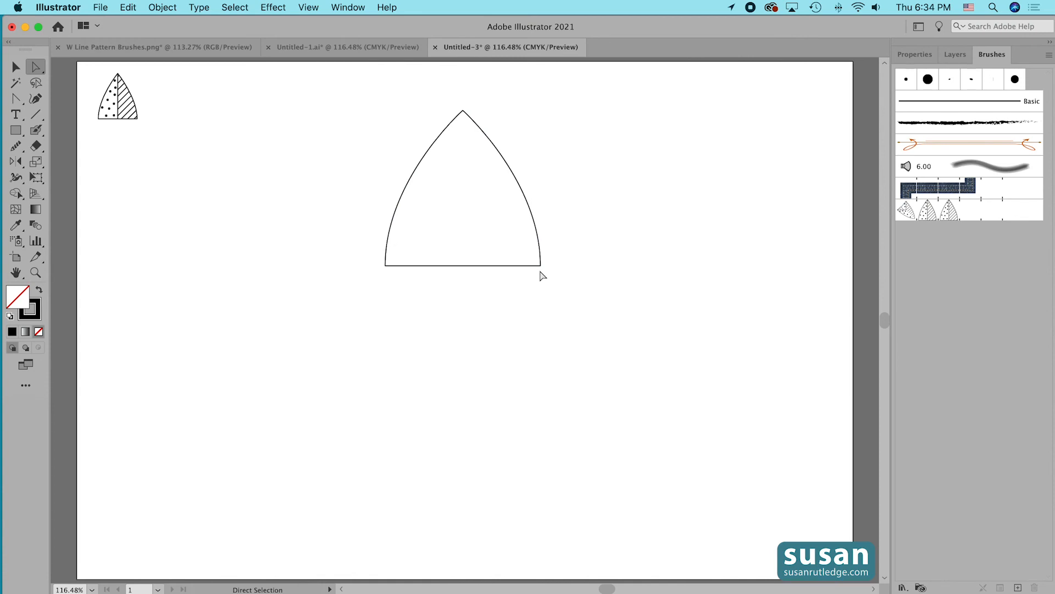
{"action": "left_click", "coordinate": [386, 265]}
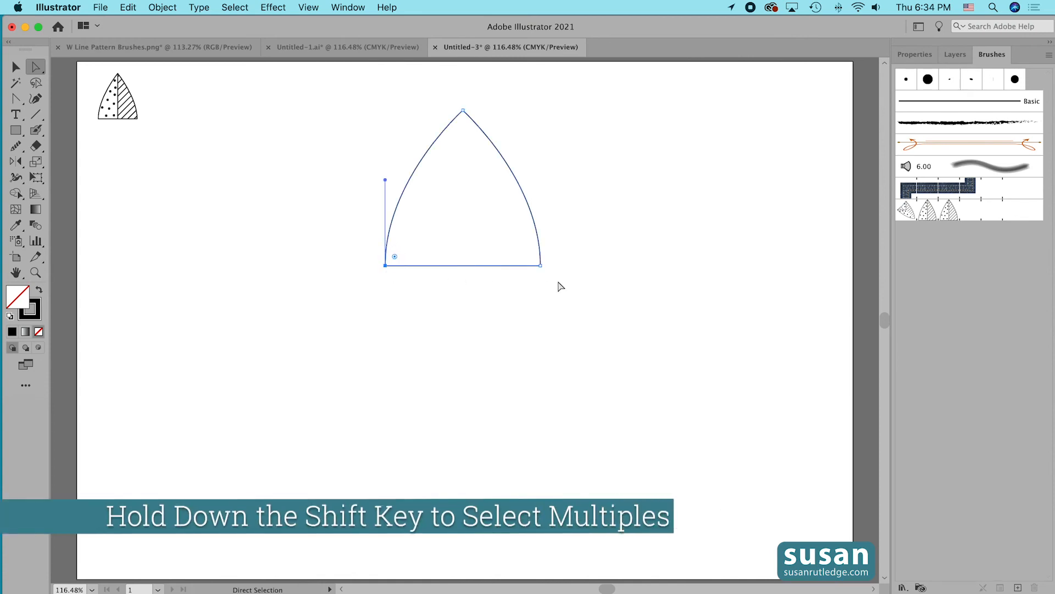
{"action": "left_click", "coordinate": [540, 265], "text": "shift"}
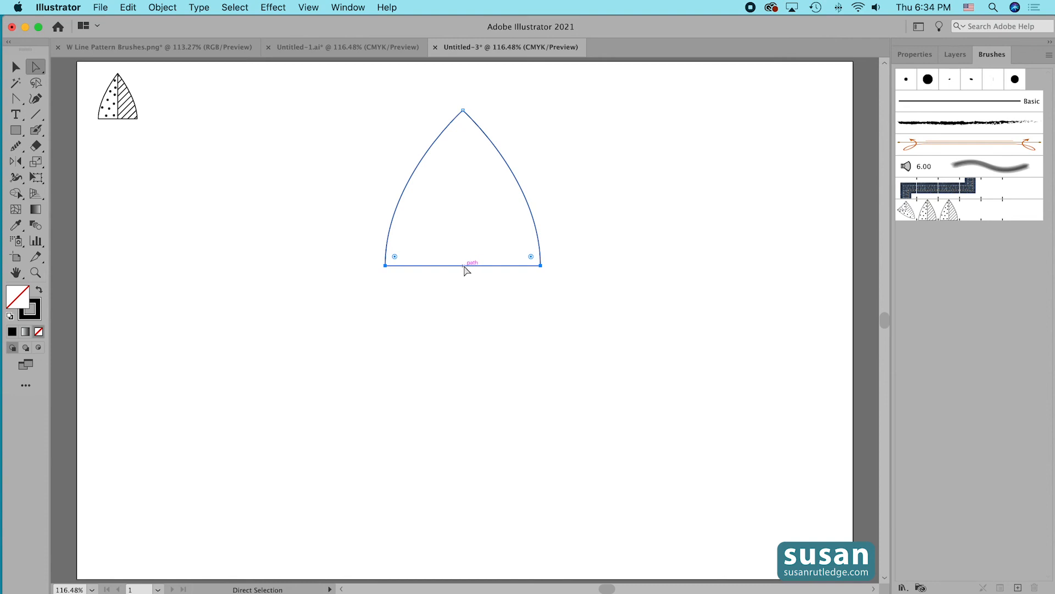
{"action": "left_click_drag", "start_coordinate": [464, 266], "coordinate": [465, 299]}
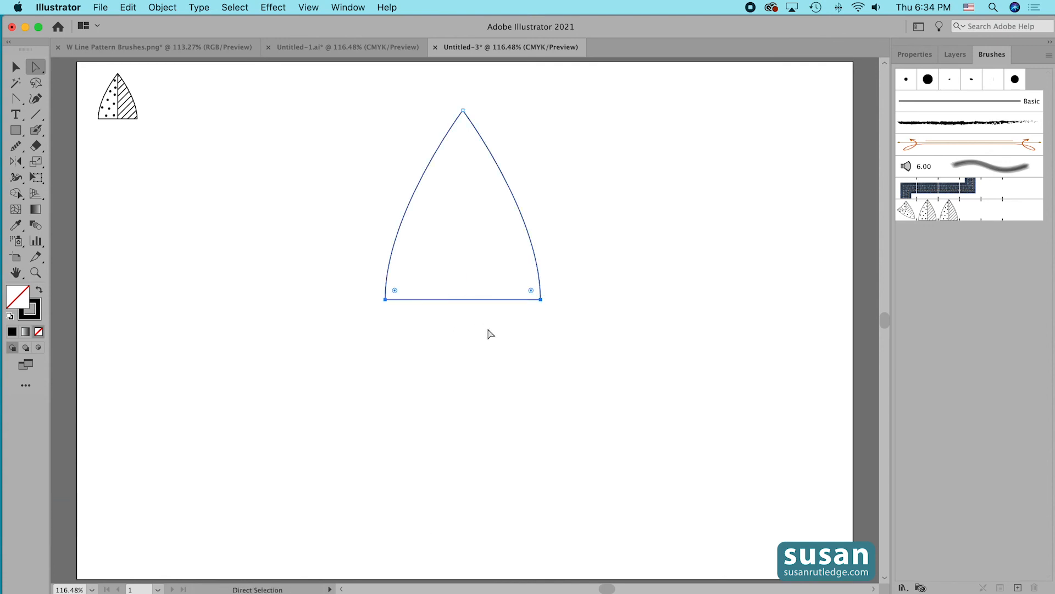
Offset the leaf path by -0.2 in with miter joins and a miter limit of 4.
{"action": "left_click", "coordinate": [163, 7]}
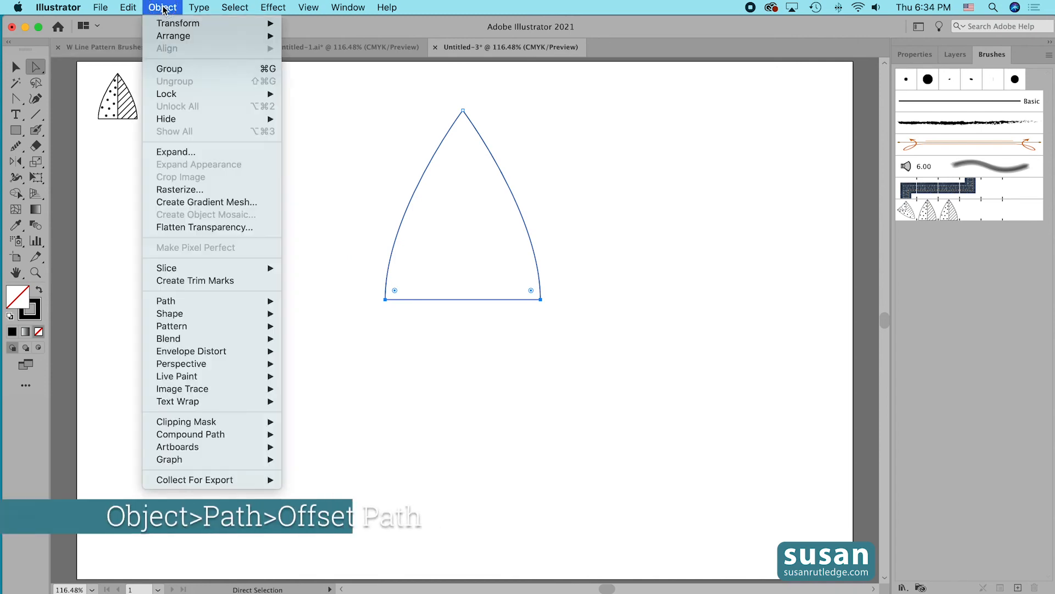
{"action": "mouse_move", "coordinate": [264, 302]}
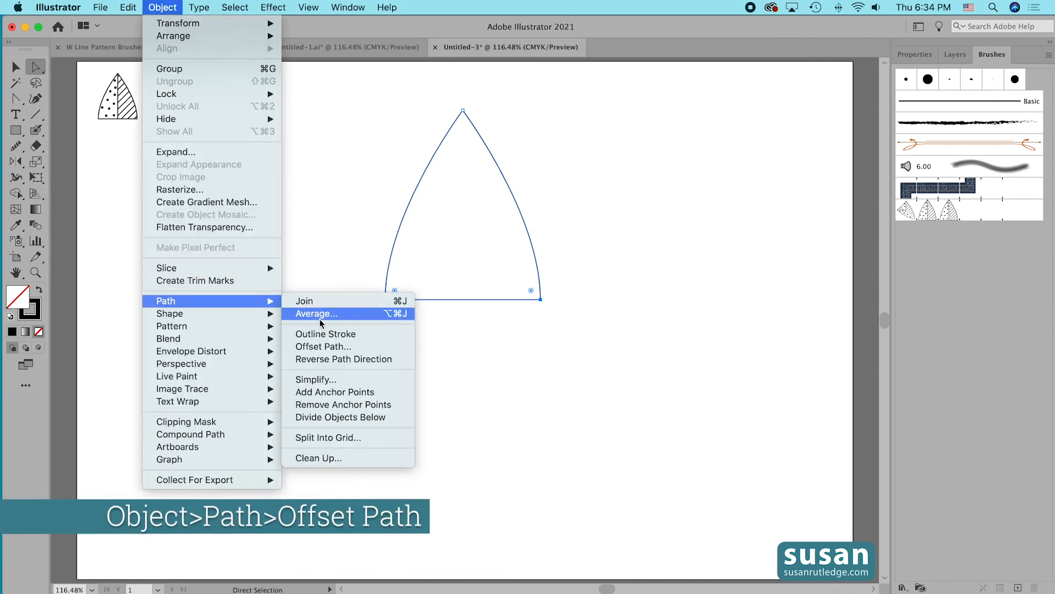
{"action": "left_click", "coordinate": [325, 346]}
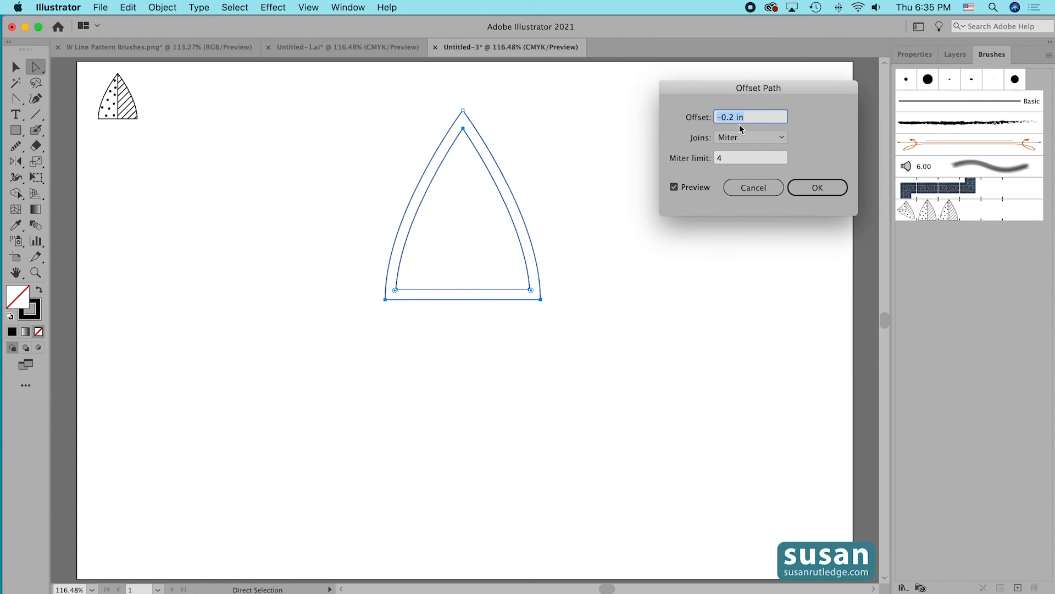
{"action": "left_click", "coordinate": [819, 188]}
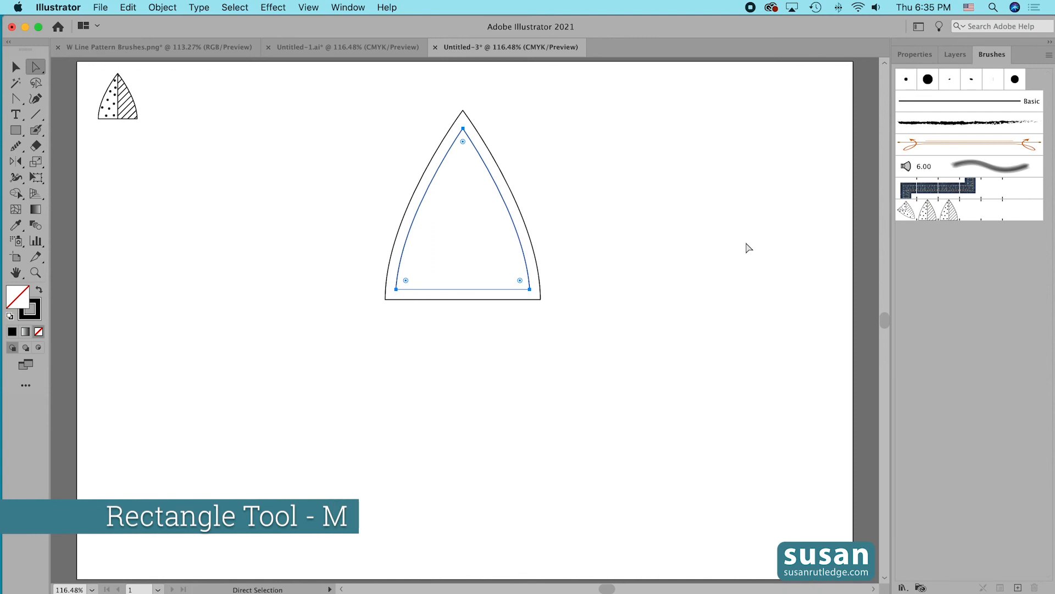
Draw a rectangle over the leaf's bottom from the inner shape's base line, and erase everything below that line with the Shape Builder tool.
{"action": "key", "text": "m"}
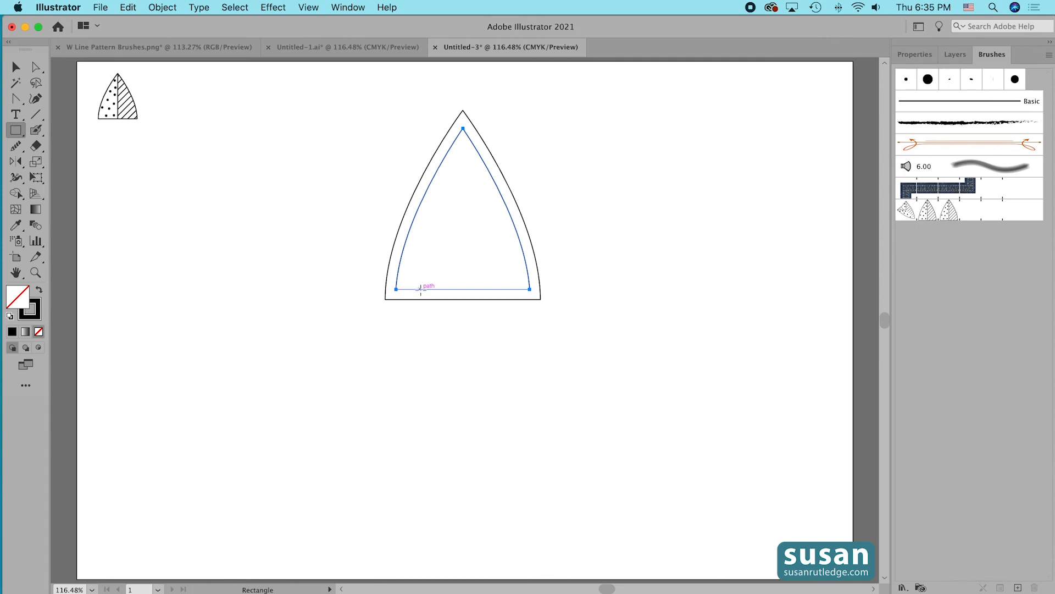
{"action": "left_click_drag", "start_coordinate": [364, 289], "coordinate": [571, 324]}
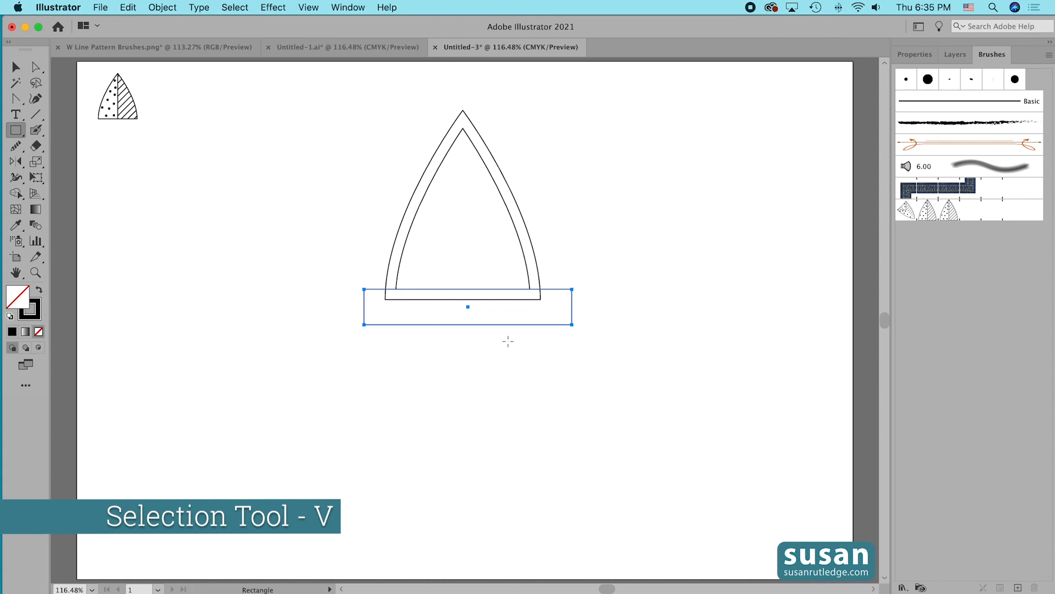
{"action": "key", "text": "v"}
{"action": "left_click_drag", "start_coordinate": [354, 186], "coordinate": [575, 362]}
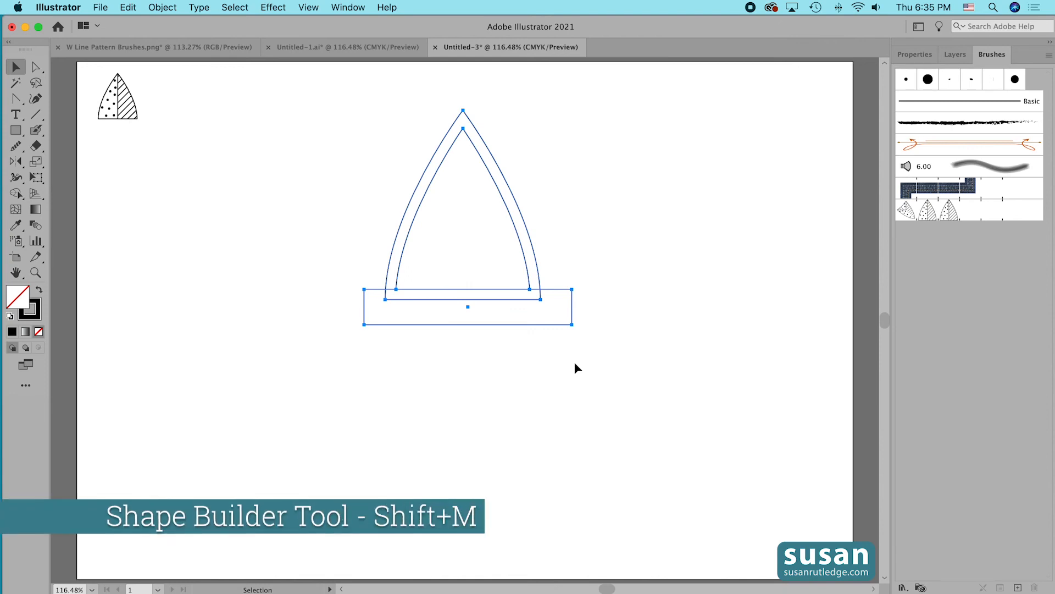
{"action": "key", "text": "shift+m"}
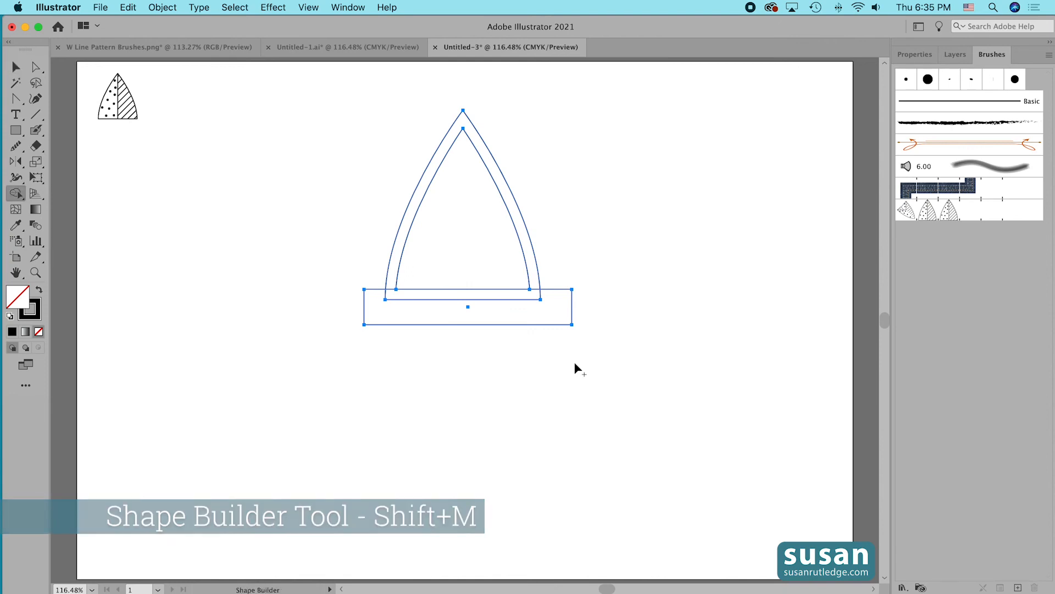
{"action": "mouse_move", "coordinate": [535, 342]}
{"action": "left_mouse_down"}
{"action": "mouse_move", "coordinate": [516, 306]}
{"action": "mouse_move", "coordinate": [483, 295]}
{"action": "mouse_move", "coordinate": [497, 300]}
{"action": "left_mouse_up"}
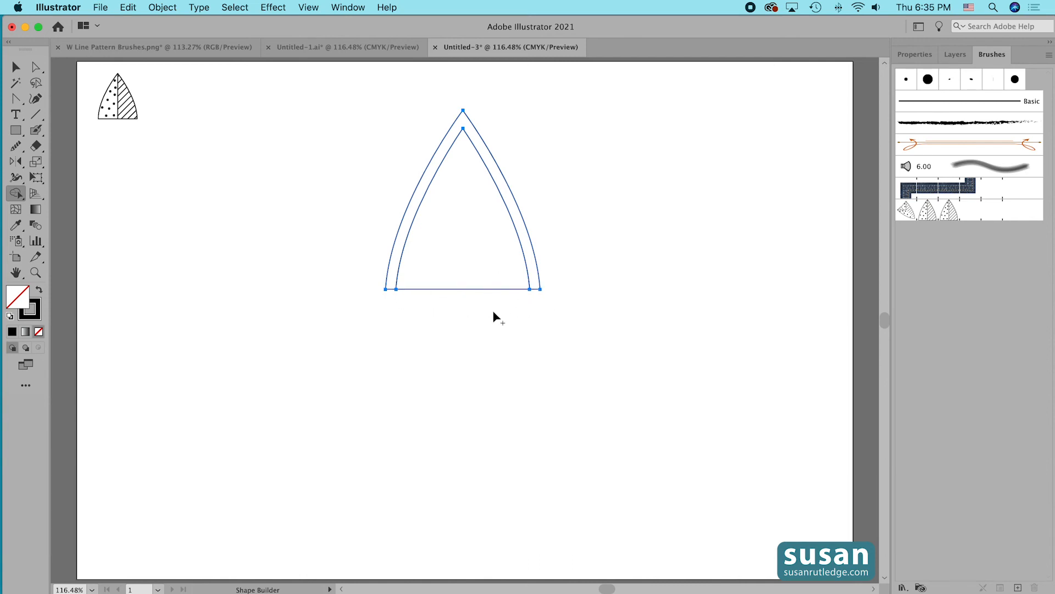
{"action": "key", "text": "v"}
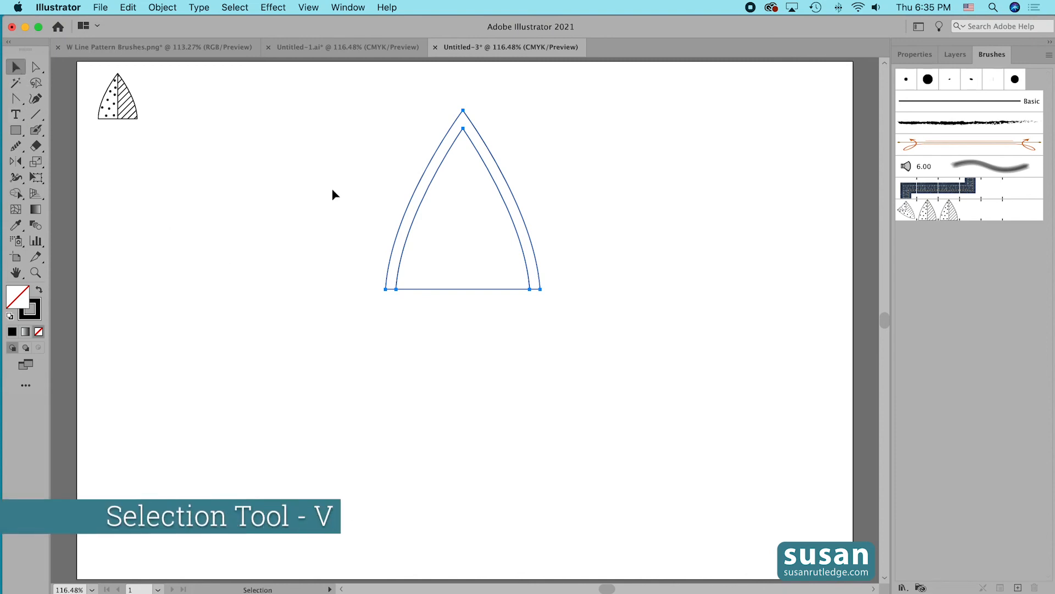
{"action": "left_click", "coordinate": [481, 333]}
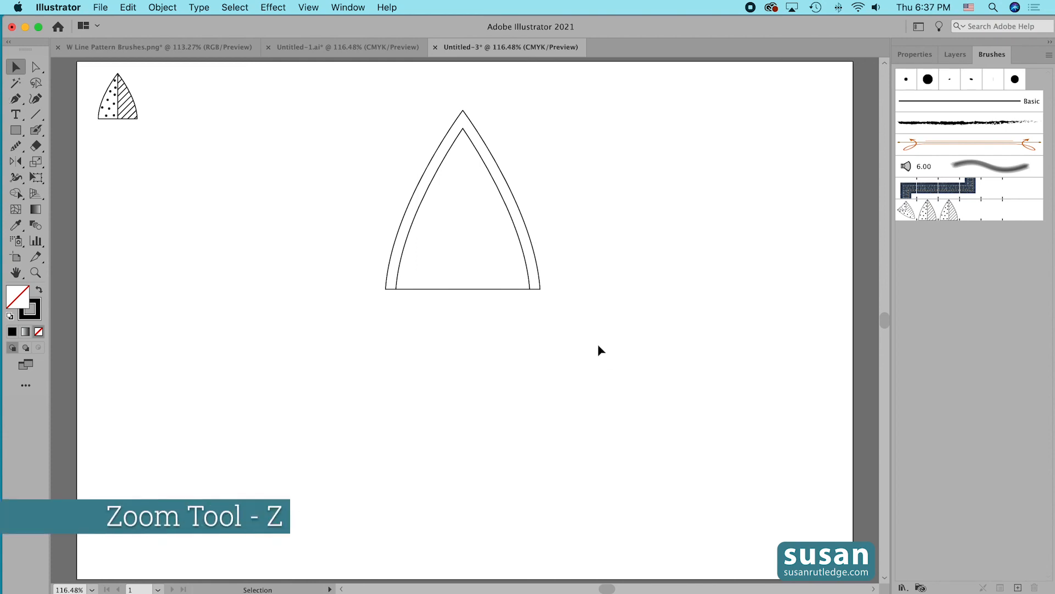
Draw a small curved arc about 0.19 in wide between the two outlines near the right end of the base with the Pen tool.
{"action": "key", "text": "z"}
{"action": "left_click_drag", "start_coordinate": [423, 111], "coordinate": [569, 387]}
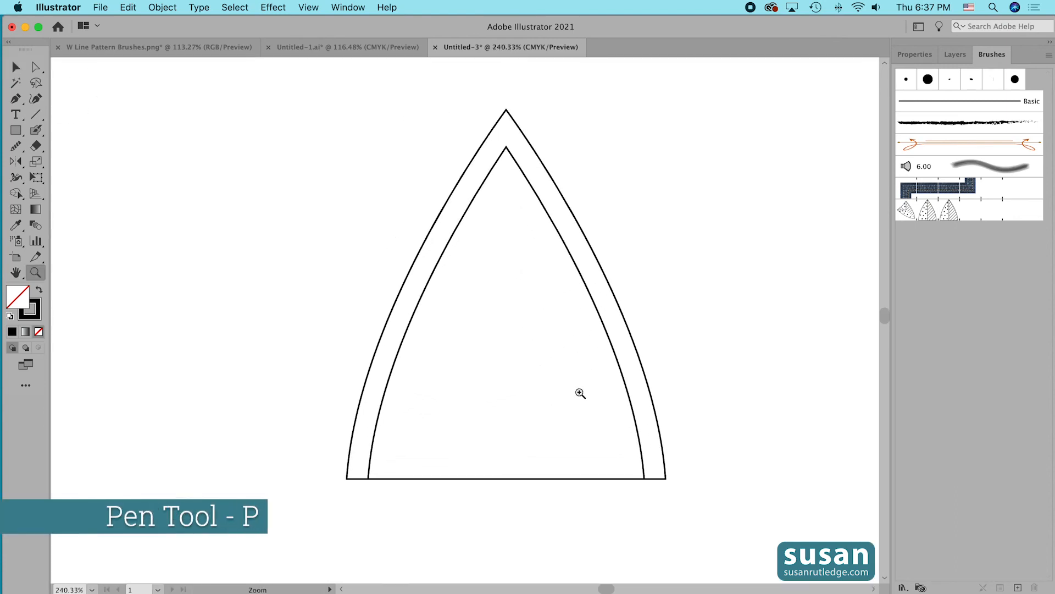
{"action": "key", "text": "p"}
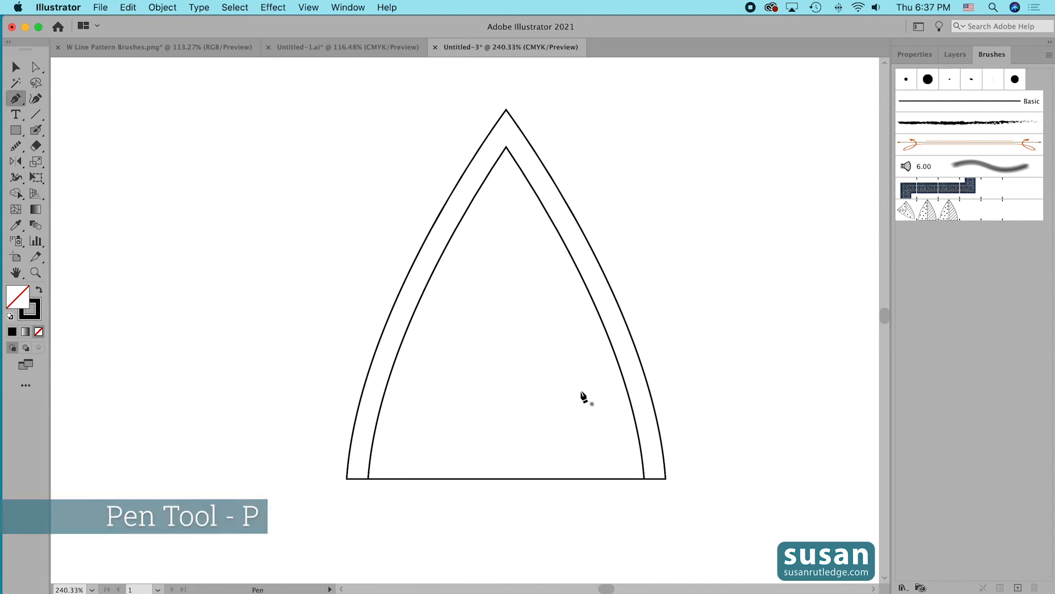
{"action": "left_click", "coordinate": [914, 55]}
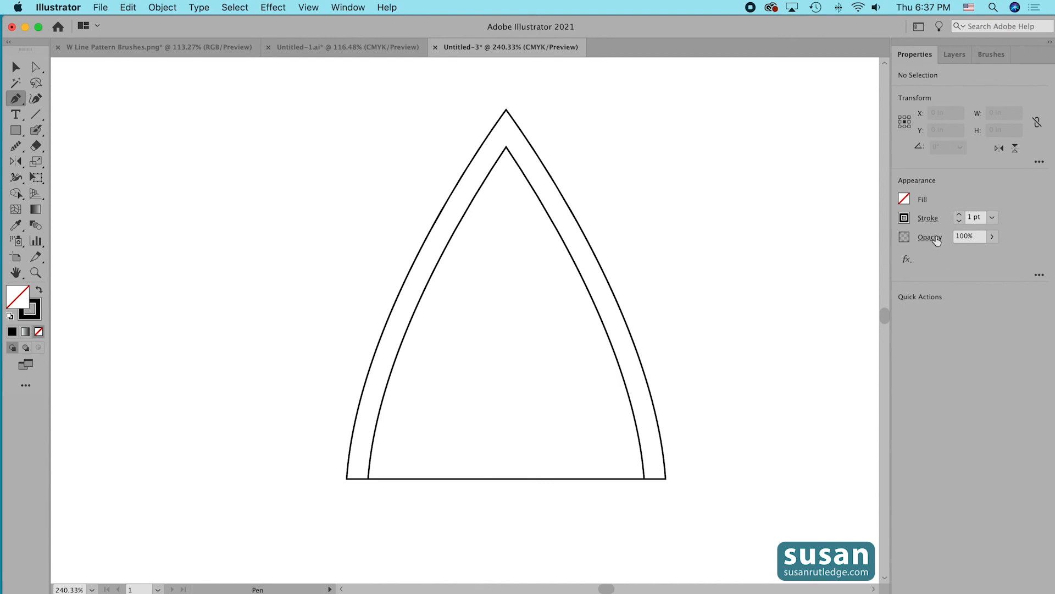
{"action": "left_click", "coordinate": [643, 462]}
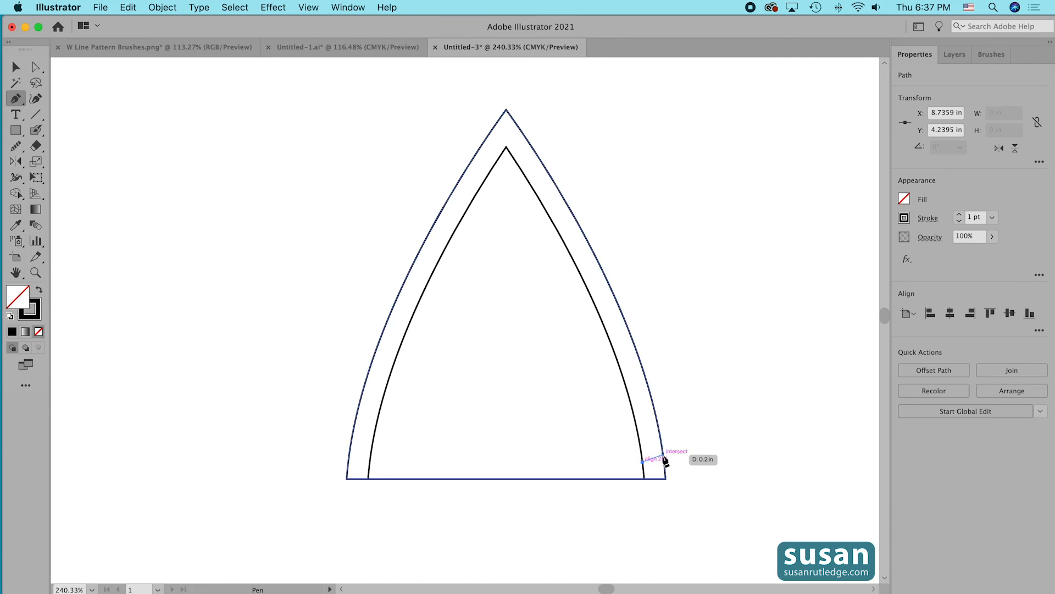
{"action": "left_click_drag", "start_coordinate": [663, 455], "coordinate": [680, 461]}
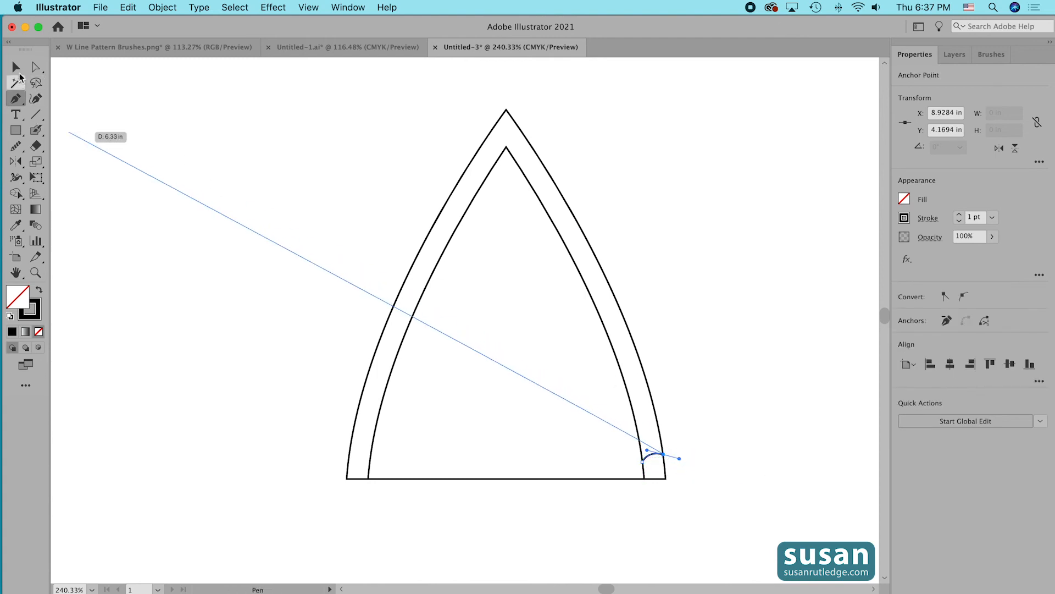
{"action": "left_click", "coordinate": [15, 71]}
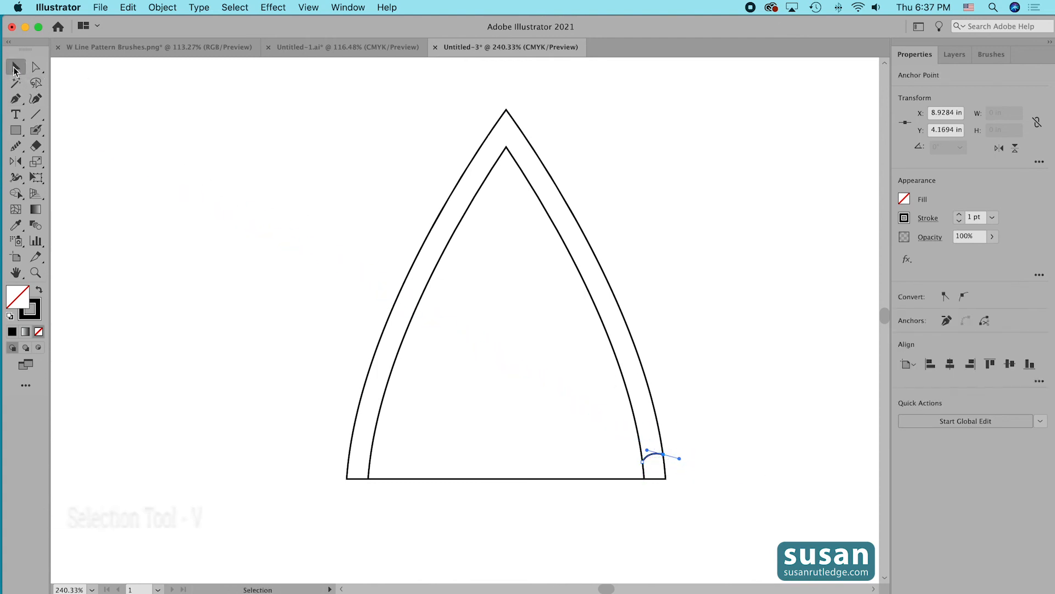
{"action": "left_click", "coordinate": [740, 450]}
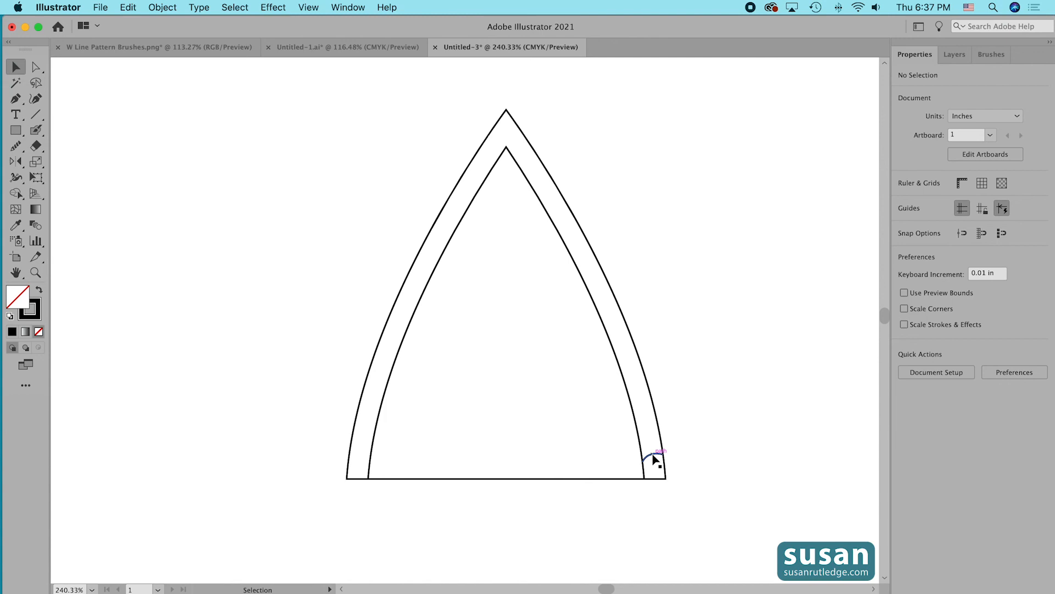
Duplicate the arc repeatedly up the right border between the outlines, from the base to the tip, and adjust the lower arcs' placement.
{"action": "left_click_drag", "start_coordinate": [653, 456], "coordinate": [653, 439]}
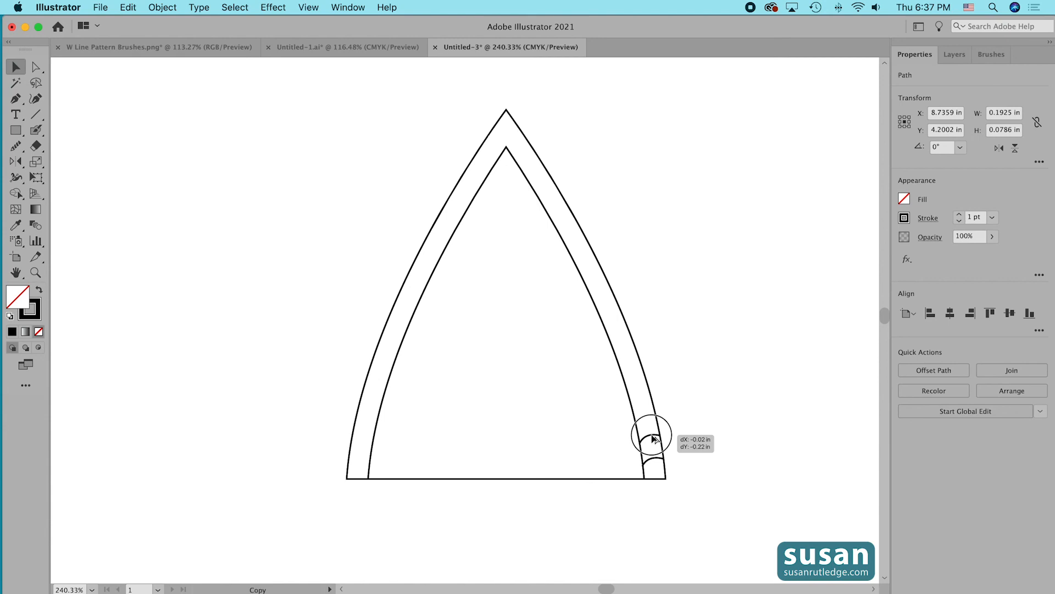
{"action": "left_click_drag", "start_coordinate": [654, 438], "coordinate": [654, 439]}
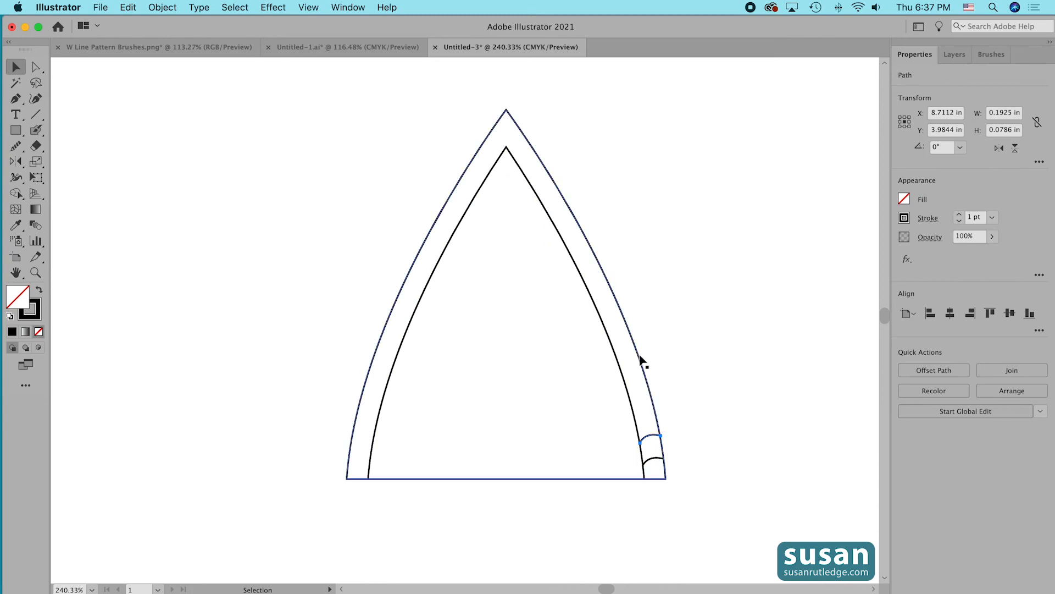
{"action": "left_click_drag", "start_coordinate": [651, 436], "coordinate": [639, 393]}
{"action": "left_click_drag", "start_coordinate": [640, 394], "coordinate": [633, 373]}
{"action": "left_click_drag", "start_coordinate": [633, 374], "coordinate": [628, 354]}
{"action": "left_click_drag", "start_coordinate": [627, 355], "coordinate": [620, 334]}
{"action": "left_click_drag", "start_coordinate": [620, 334], "coordinate": [523, 151]}
{"action": "left_click", "coordinate": [677, 282]}
{"action": "left_click_drag", "start_coordinate": [652, 457], "coordinate": [645, 396]}
{"action": "left_click", "coordinate": [694, 443]}
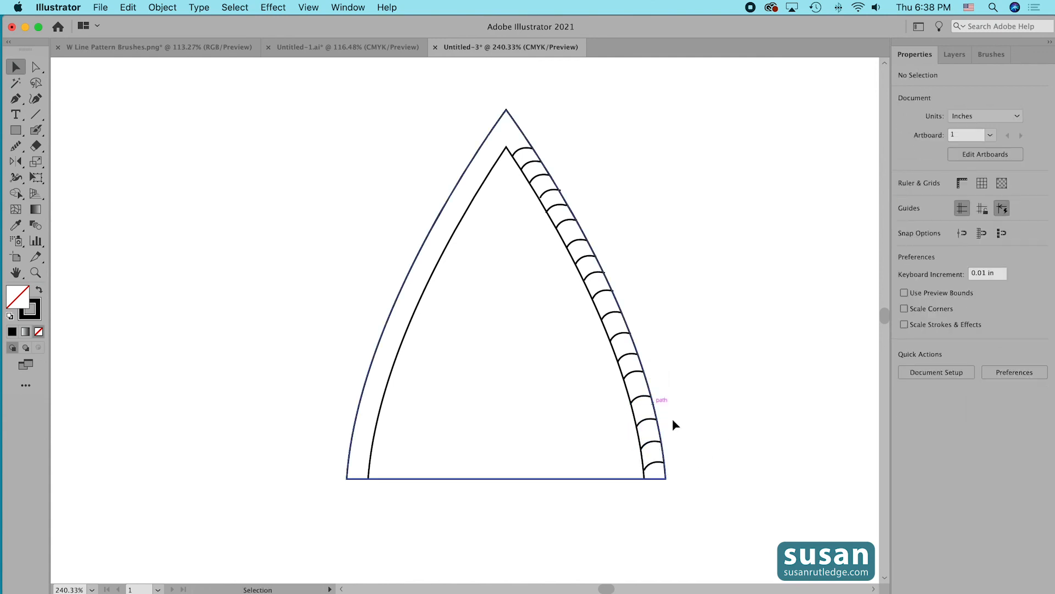
Place a copy of an arc in the middle stretch of the leaf's right border.
{"action": "left_click", "coordinate": [625, 272]}
{"action": "left_click_drag", "start_coordinate": [605, 291], "coordinate": [586, 255]}
{"action": "left_click", "coordinate": [620, 267]}
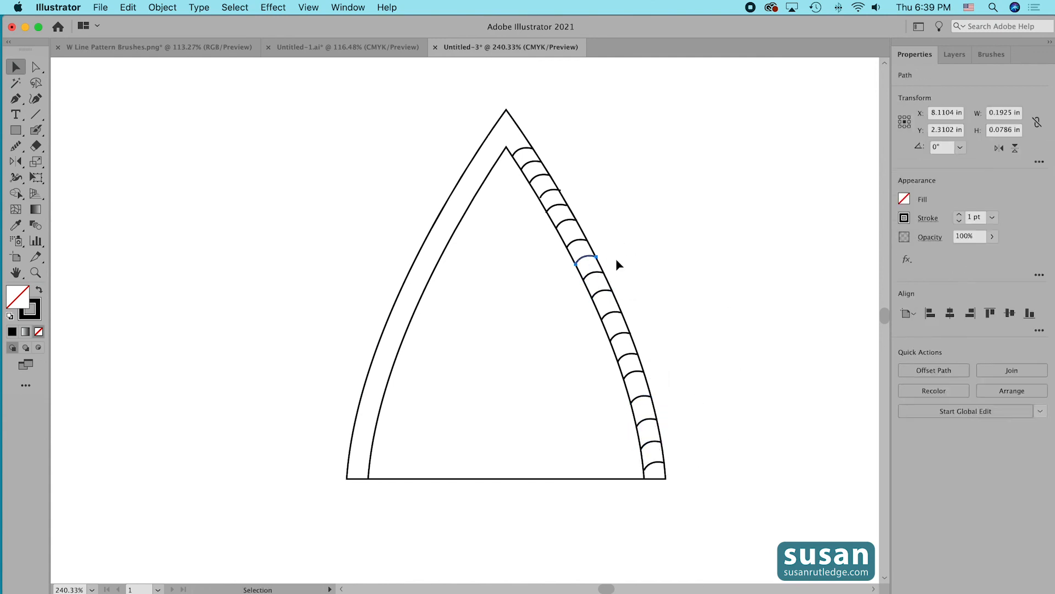
{"action": "left_click", "coordinate": [681, 278]}
Reposition the arcs near the tip of the right border to even out their spacing.
{"action": "left_click_drag", "start_coordinate": [521, 149], "coordinate": [545, 177]}
{"action": "left_click", "coordinate": [550, 191]}
{"action": "key", "text": "Left"}
{"action": "key", "text": "Down"}
{"action": "left_click_drag", "start_coordinate": [546, 192], "coordinate": [567, 224]}
{"action": "left_click", "coordinate": [556, 205]}
{"action": "left_click", "coordinate": [552, 192]}
{"action": "left_click", "coordinate": [562, 213]}
{"action": "left_click_drag", "start_coordinate": [557, 205], "coordinate": [559, 209]}
{"action": "left_click", "coordinate": [686, 214]}
{"action": "left_click", "coordinate": [569, 223]}
{"action": "key", "text": "super+z"}
{"action": "left_click", "coordinate": [660, 222]}
Select all the arcs without the two leaf outlines and group them.
{"action": "left_click_drag", "start_coordinate": [329, 98], "coordinate": [707, 513]}
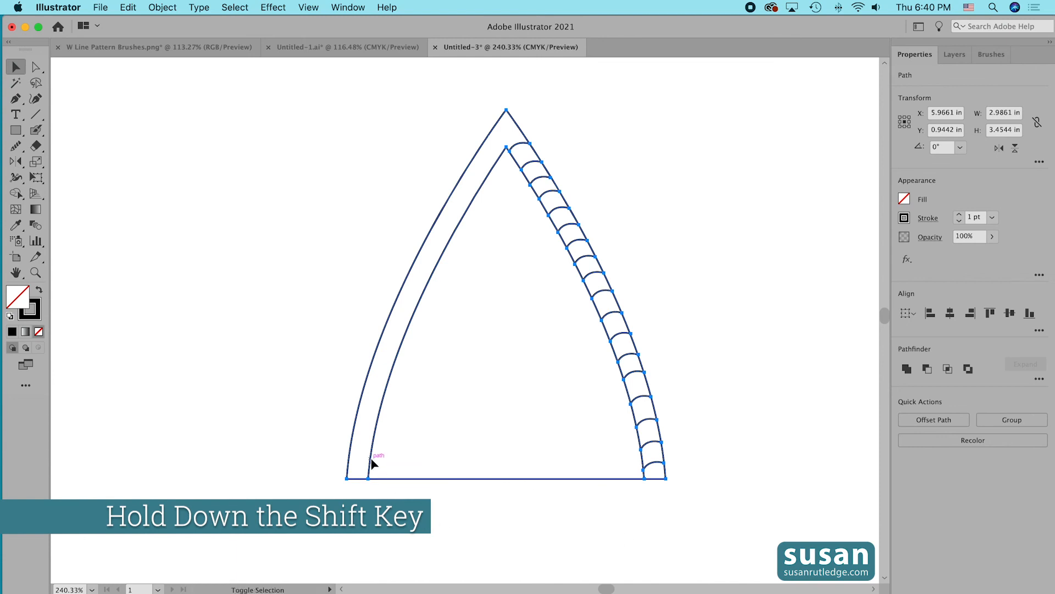
{"action": "left_click", "coordinate": [350, 448], "text": "shift"}
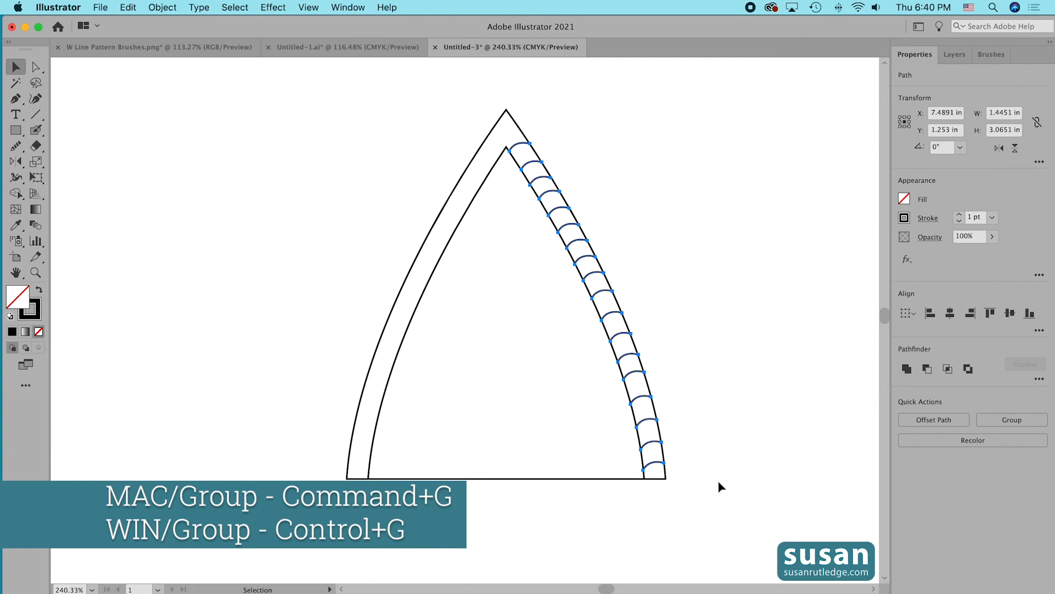
{"action": "key", "text": "super+g"}
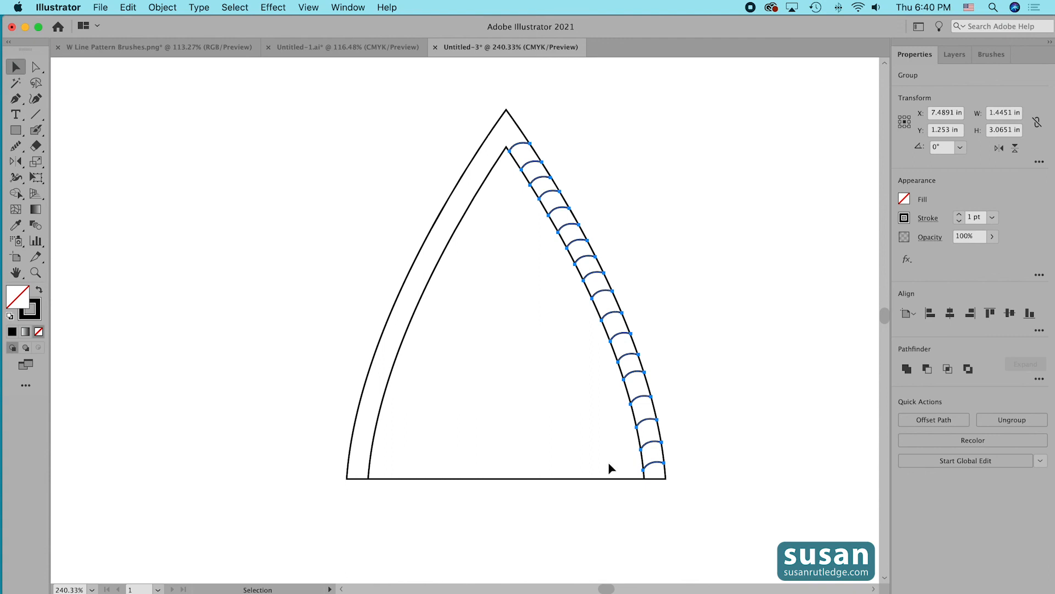
Reflect a copy of the grouped arcs across the vertical axis with the Reflect tool.
{"action": "left_click", "coordinate": [18, 165]}
{"action": "left_click_drag", "start_coordinate": [18, 165], "coordinate": [61, 160]}
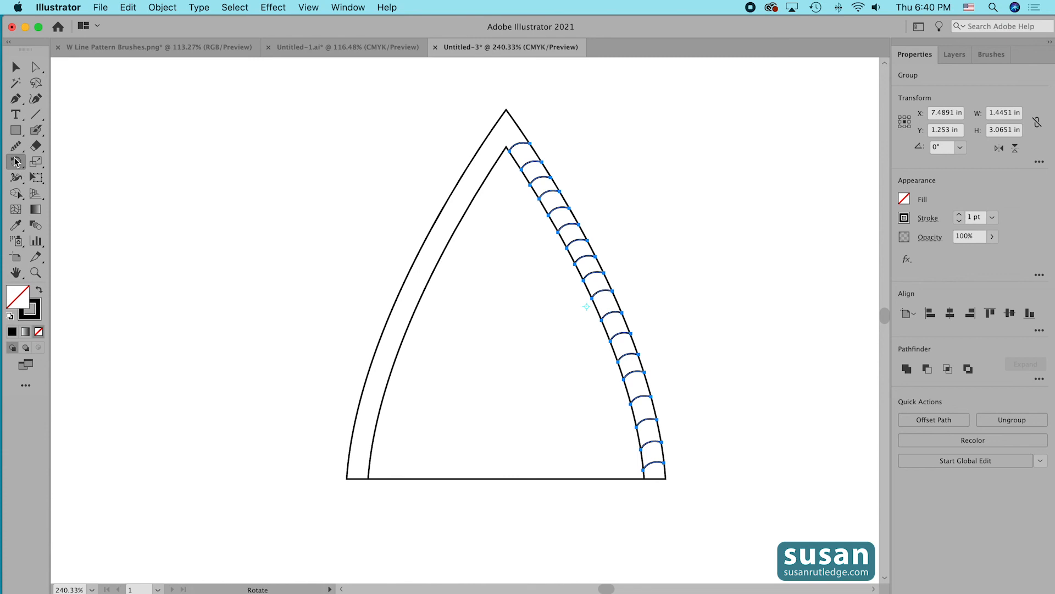
{"action": "left_click_drag", "start_coordinate": [18, 166], "coordinate": [18, 166]}
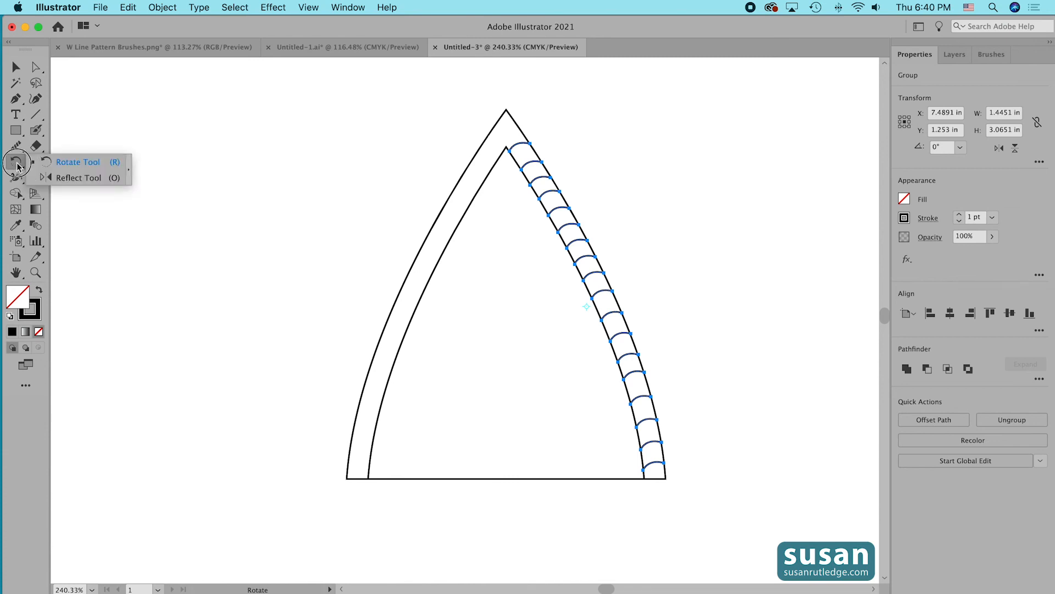
{"action": "left_click_drag", "start_coordinate": [18, 166], "coordinate": [87, 181]}
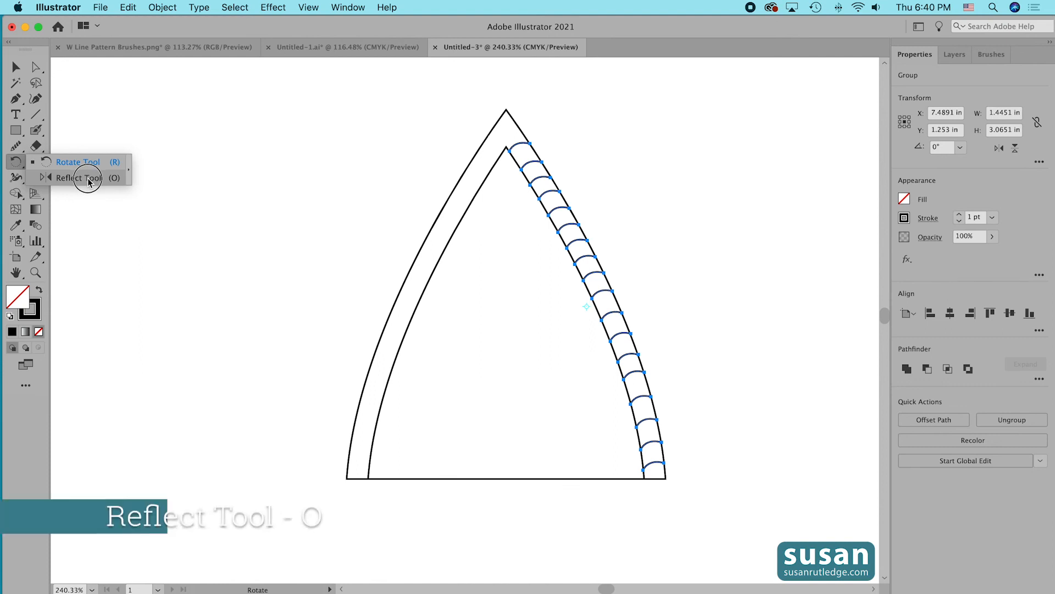
{"action": "left_click_drag", "start_coordinate": [87, 182], "coordinate": [88, 181]}
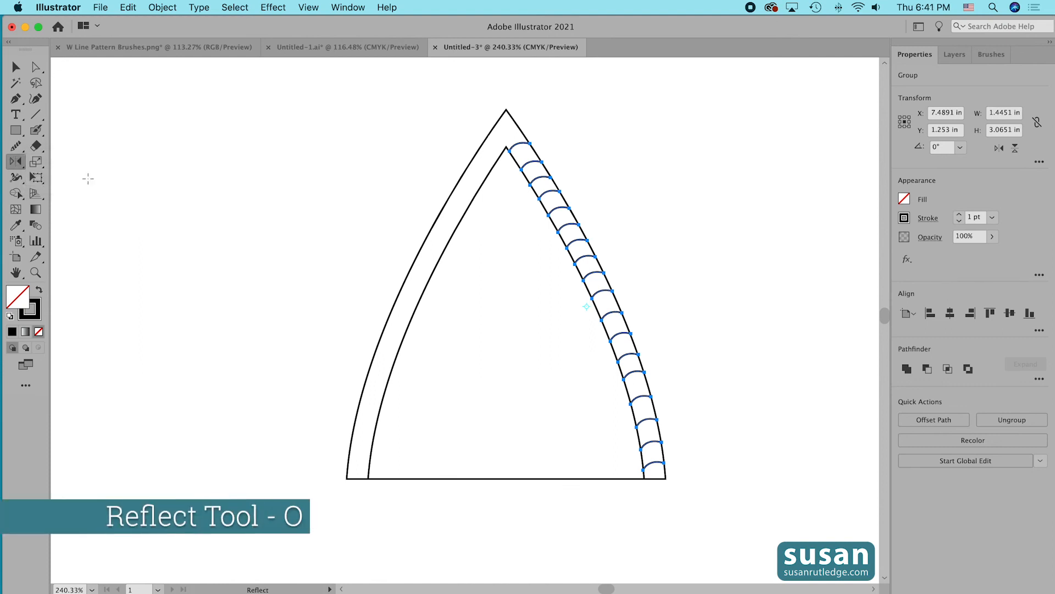
{"action": "double_click", "coordinate": [17, 167]}
{"action": "left_click", "coordinate": [21, 170]}
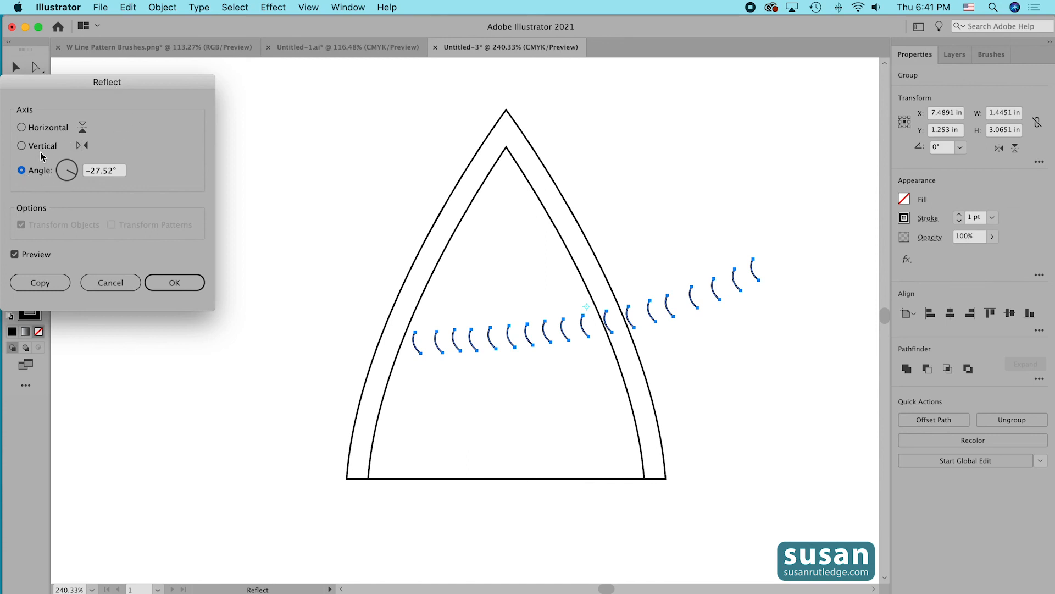
{"action": "left_click", "coordinate": [22, 147]}
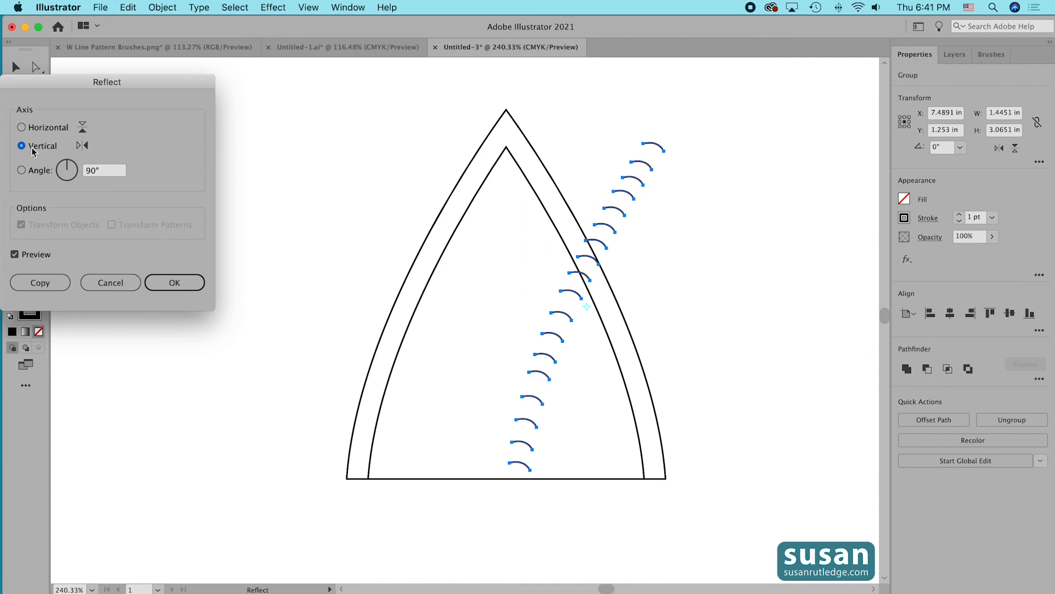
{"action": "left_click", "coordinate": [38, 285]}
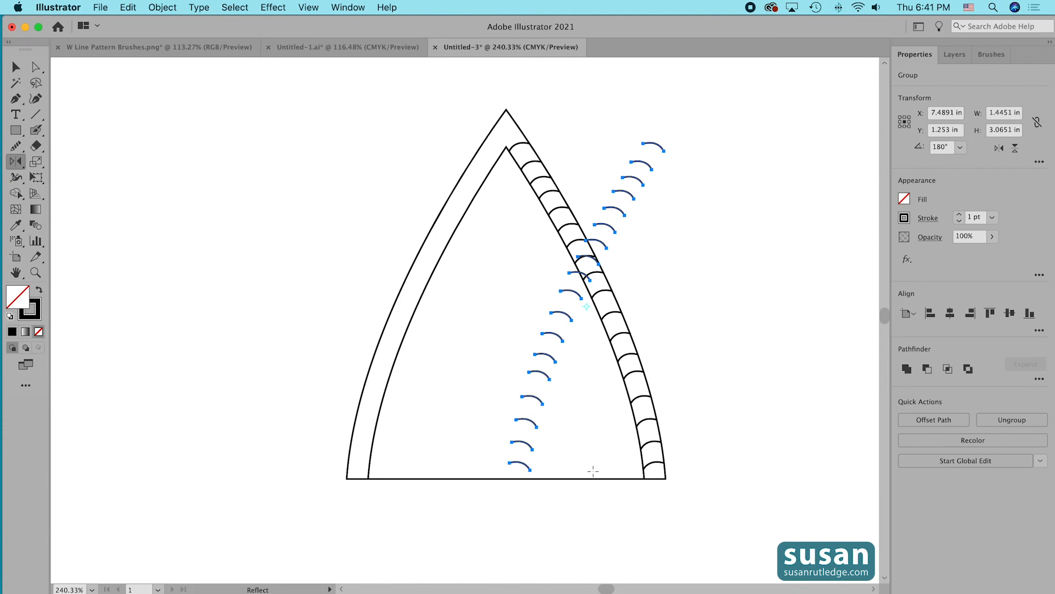
Move the mirrored arc group horizontally into the leaf's left border so it fits between the two outlines.
{"action": "left_click", "coordinate": [16, 66]}
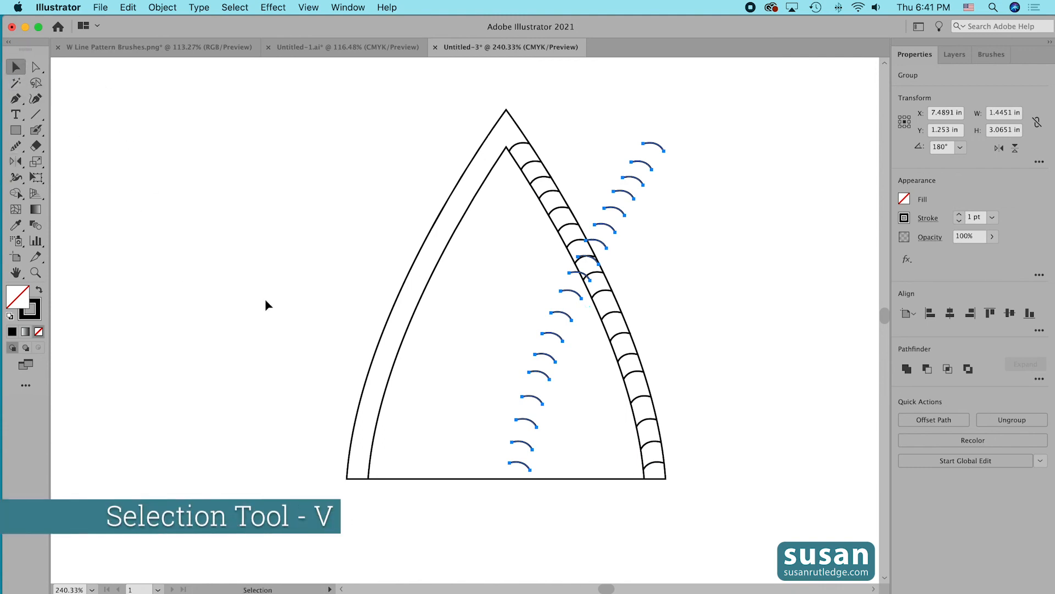
{"action": "left_click", "coordinate": [580, 378]}
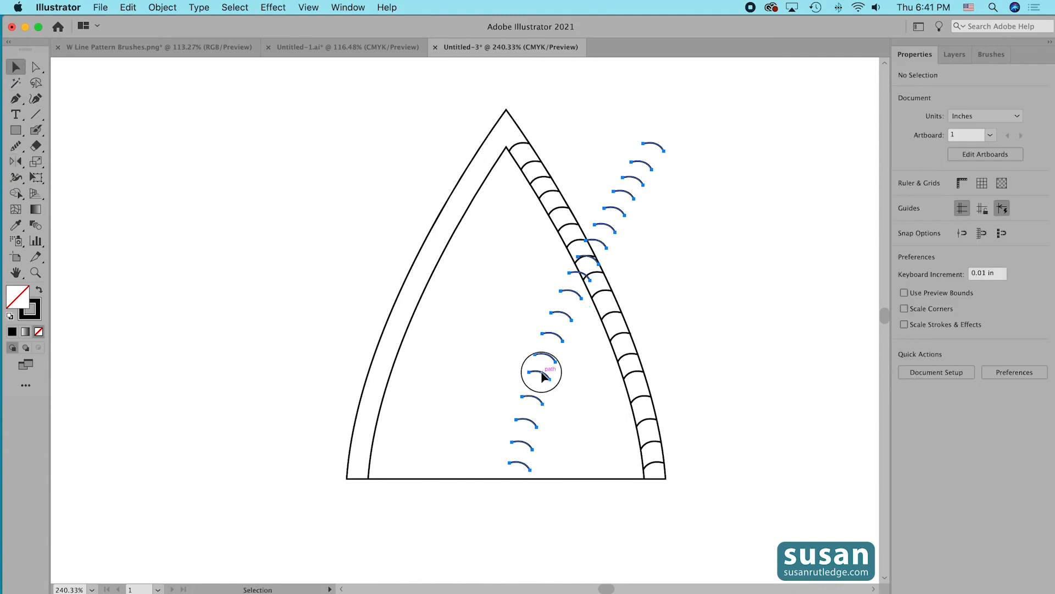
{"action": "left_click_drag", "start_coordinate": [542, 376], "coordinate": [382, 376]}
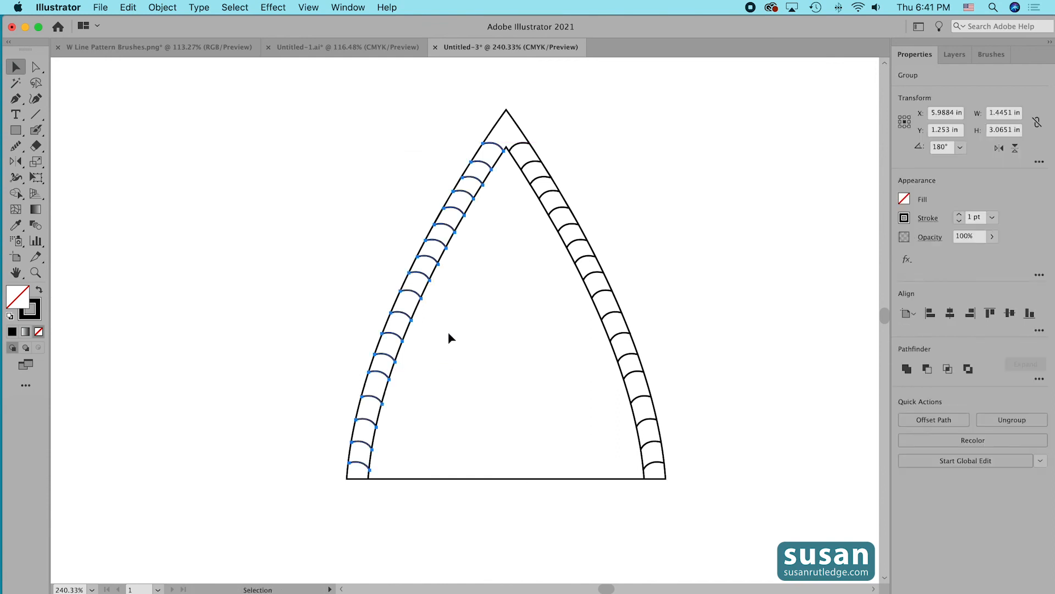
{"action": "left_click", "coordinate": [743, 421]}
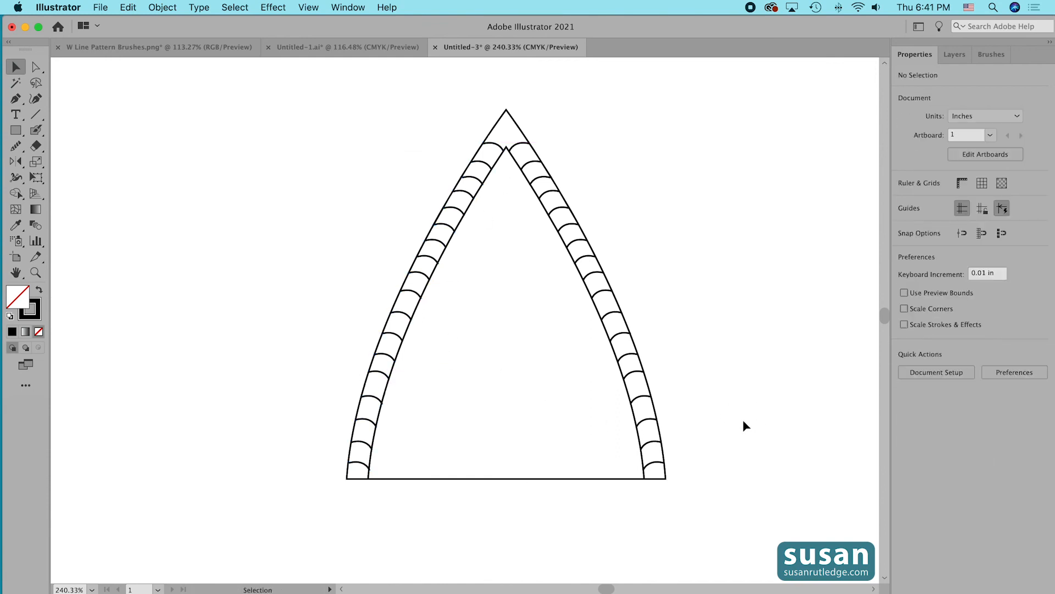
{"action": "left_click", "coordinate": [405, 313]}
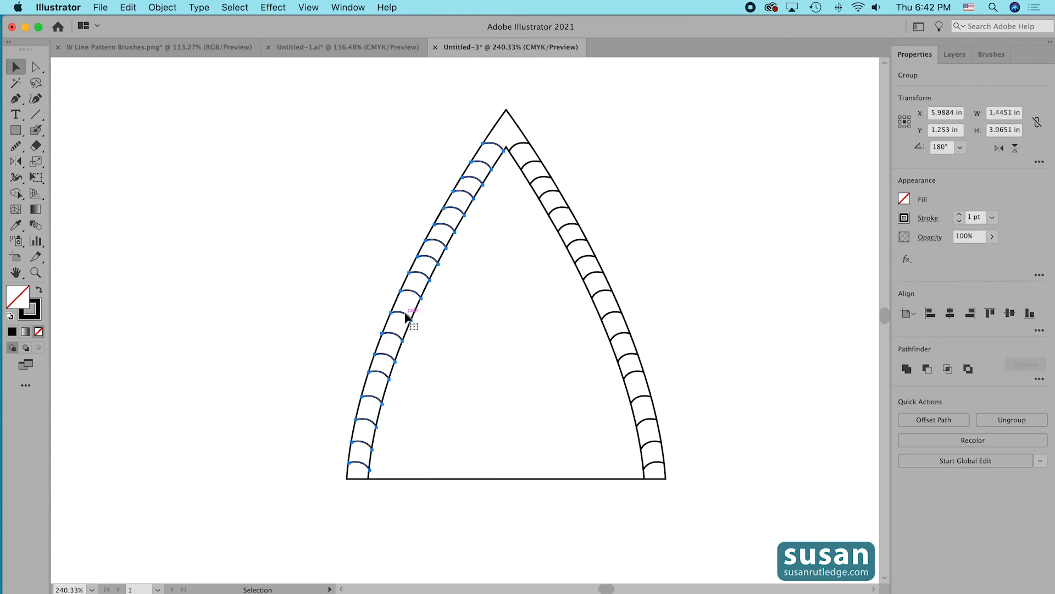
{"action": "left_click", "coordinate": [702, 260]}
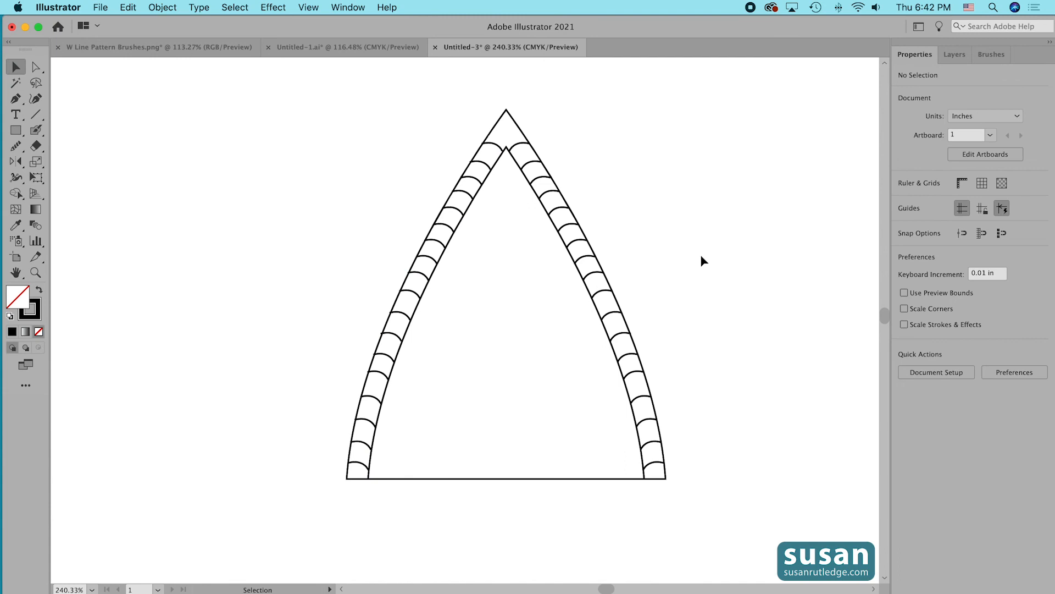
Connect the inner and outer leaf tips with a vertical line about 0.35 in long, and group the entire leaf.
{"action": "key", "text": "backslash"}
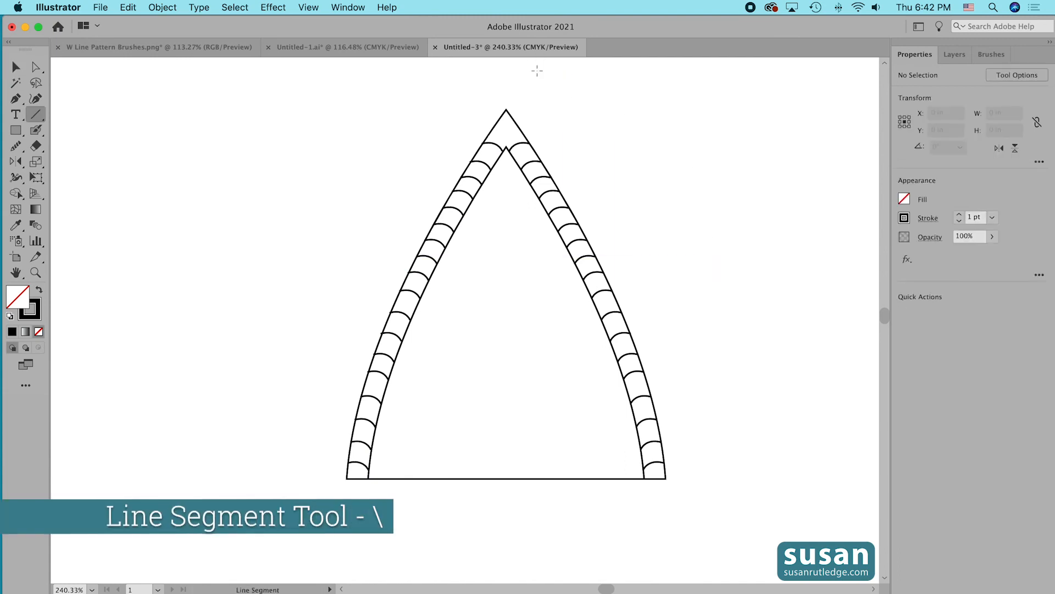
{"action": "left_click_drag", "start_coordinate": [506, 147], "coordinate": [507, 111]}
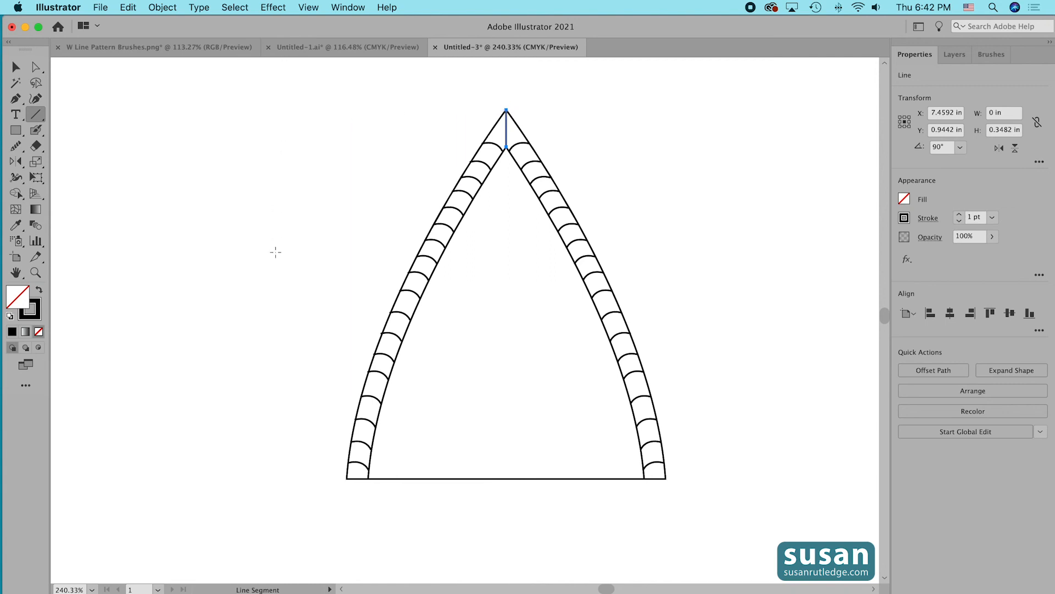
{"action": "key", "text": "v"}
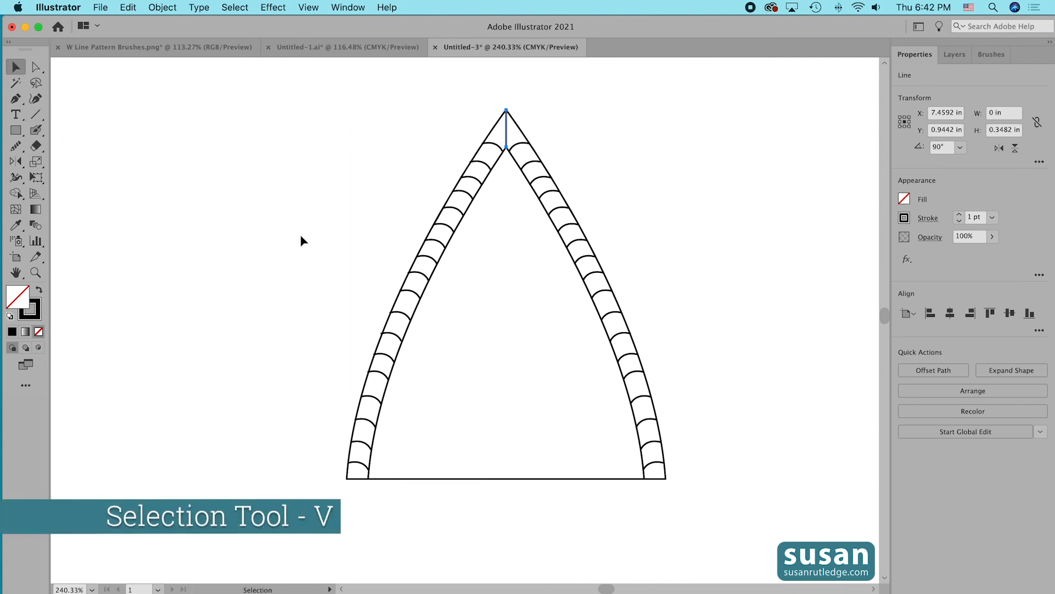
{"action": "left_click_drag", "start_coordinate": [316, 100], "coordinate": [737, 551]}
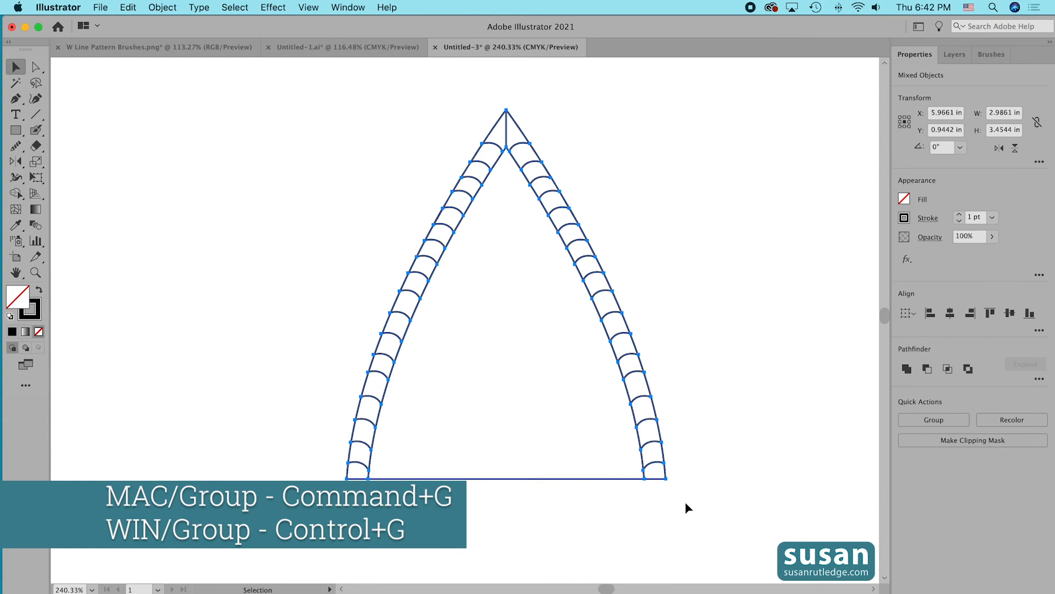
{"action": "key", "text": "super+g"}
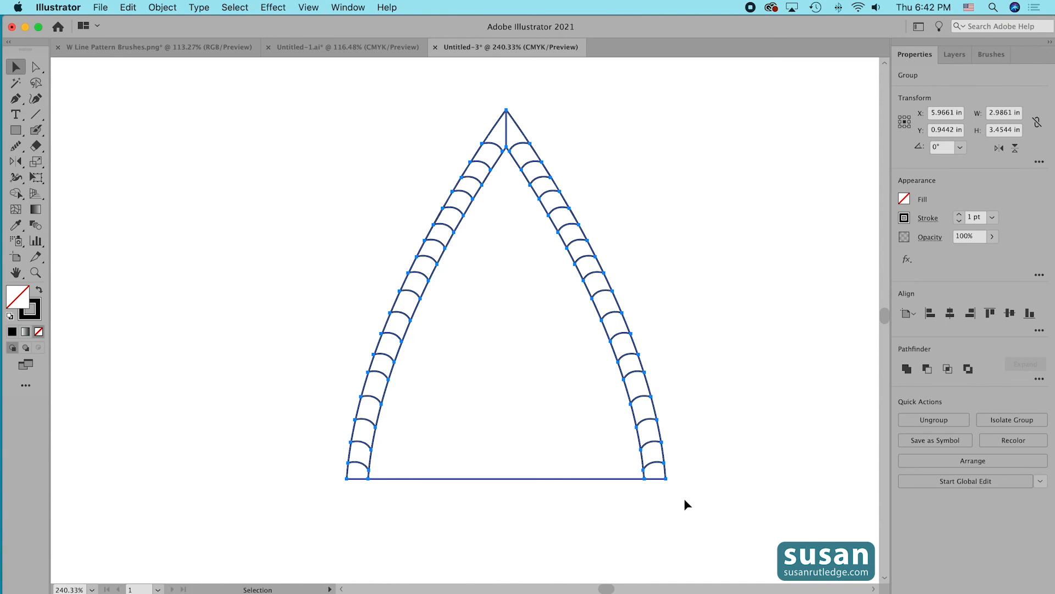
Scale the grouped leaf uniformly to 40%.
{"action": "left_click", "coordinate": [161, 7]}
{"action": "mouse_move", "coordinate": [163, 24]}
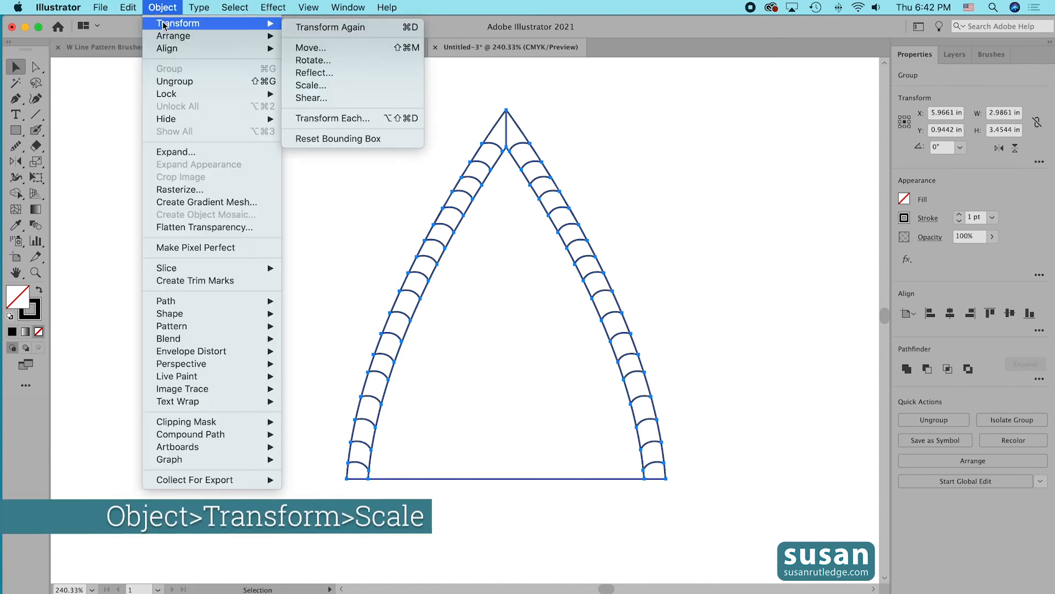
{"action": "left_click", "coordinate": [319, 83]}
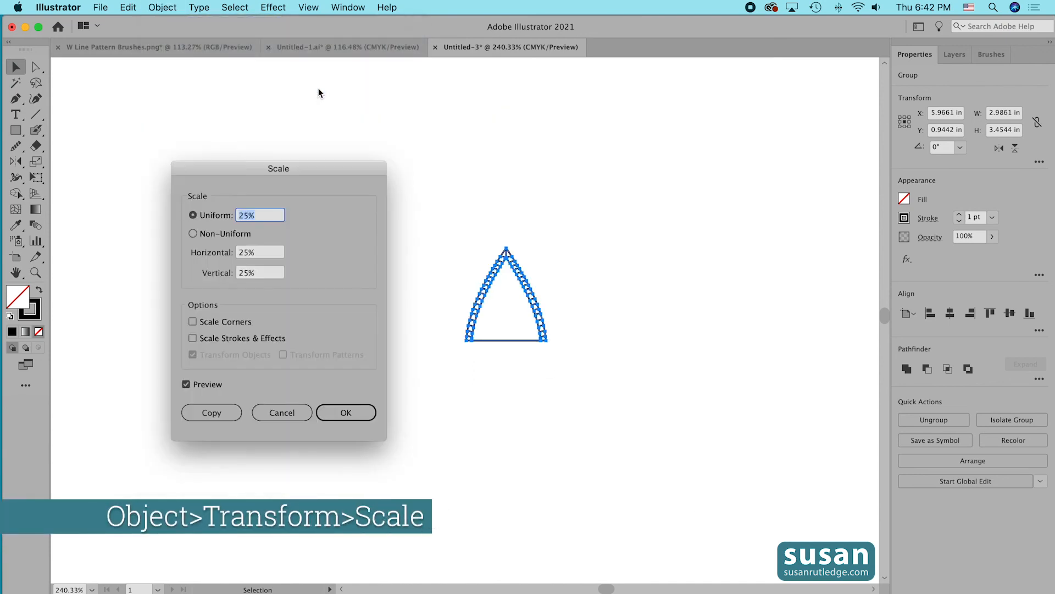
{"action": "type", "text": "40"}
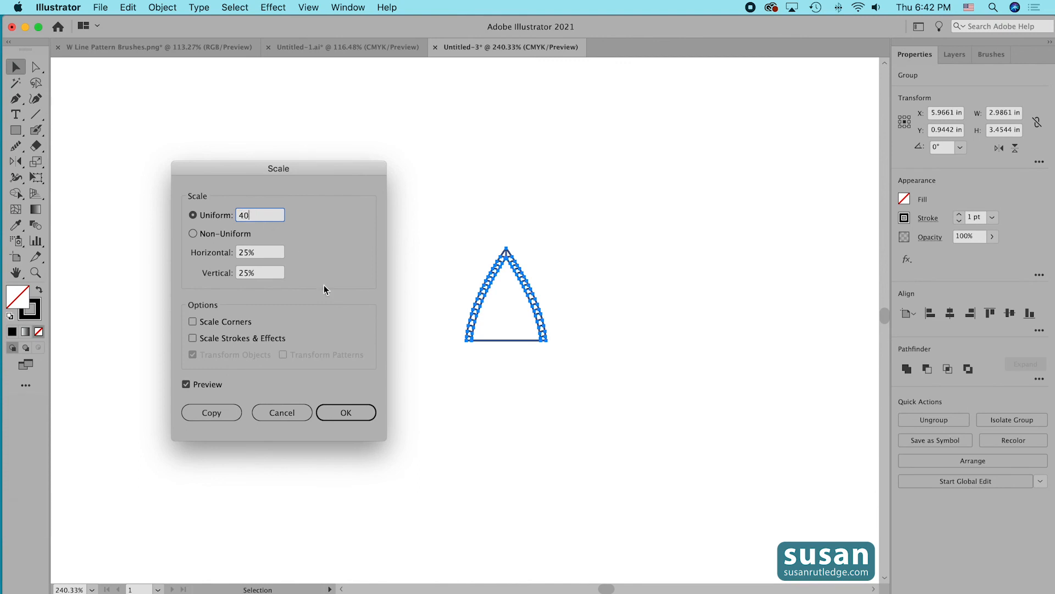
{"action": "left_click", "coordinate": [347, 412]}
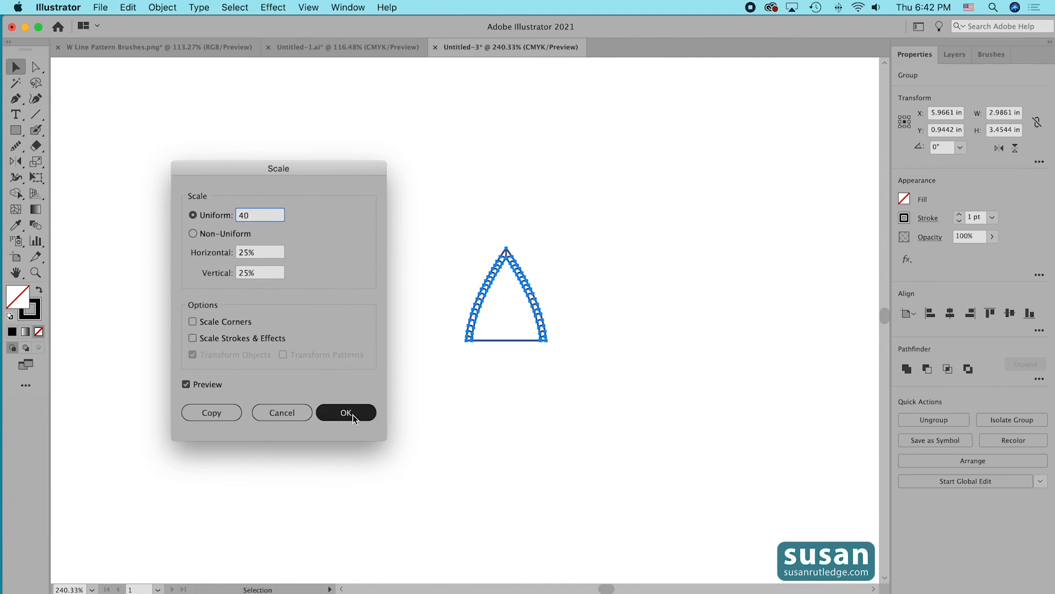
{"action": "left_click", "coordinate": [495, 392]}
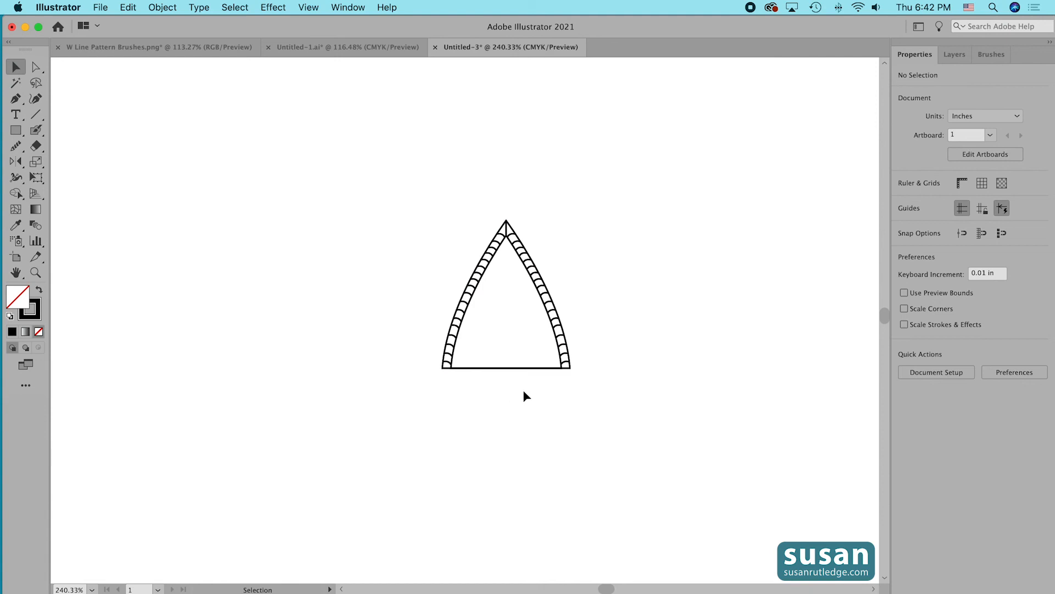
Create a pattern brush named Lined Border Leaf from the grouped leaf, and place the leaf beside the dotted and striped one.
{"action": "left_click_drag", "start_coordinate": [445, 245], "coordinate": [584, 367]}
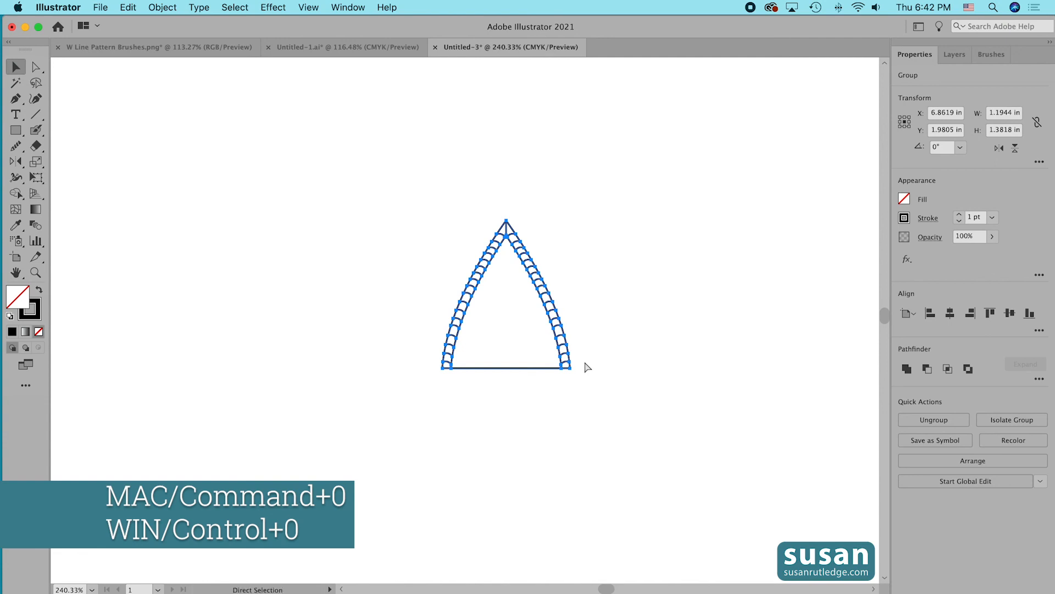
{"action": "key", "text": "super+0"}
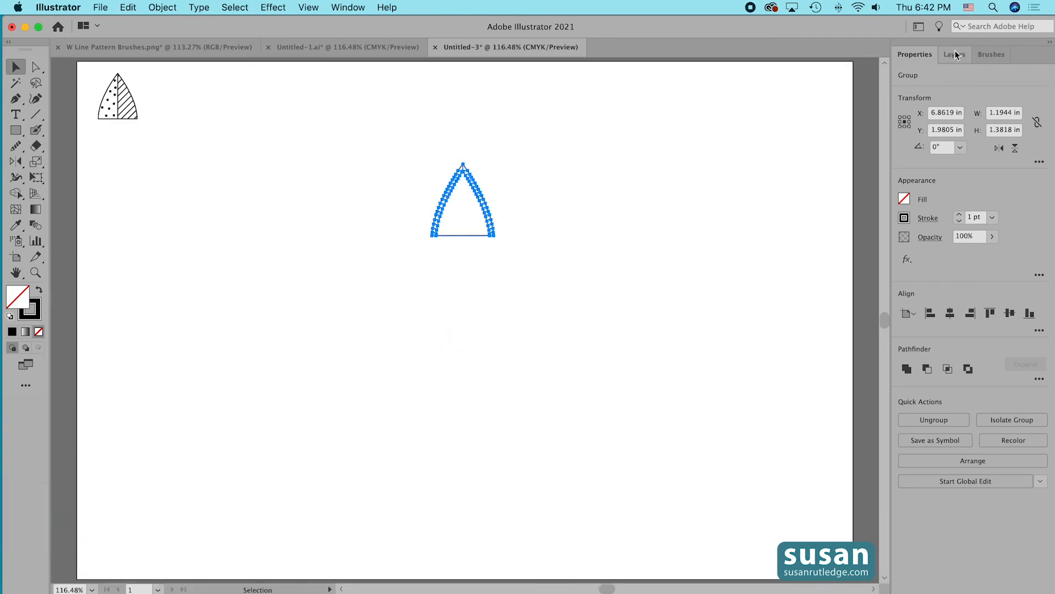
{"action": "left_click", "coordinate": [992, 55]}
{"action": "left_click", "coordinate": [465, 236]}
{"action": "mouse_move", "coordinate": [465, 236]}
{"action": "left_mouse_down"}
{"action": "mouse_move", "coordinate": [876, 299]}
{"action": "mouse_move", "coordinate": [955, 280]}
{"action": "left_mouse_up"}
{"action": "left_click", "coordinate": [245, 314]}
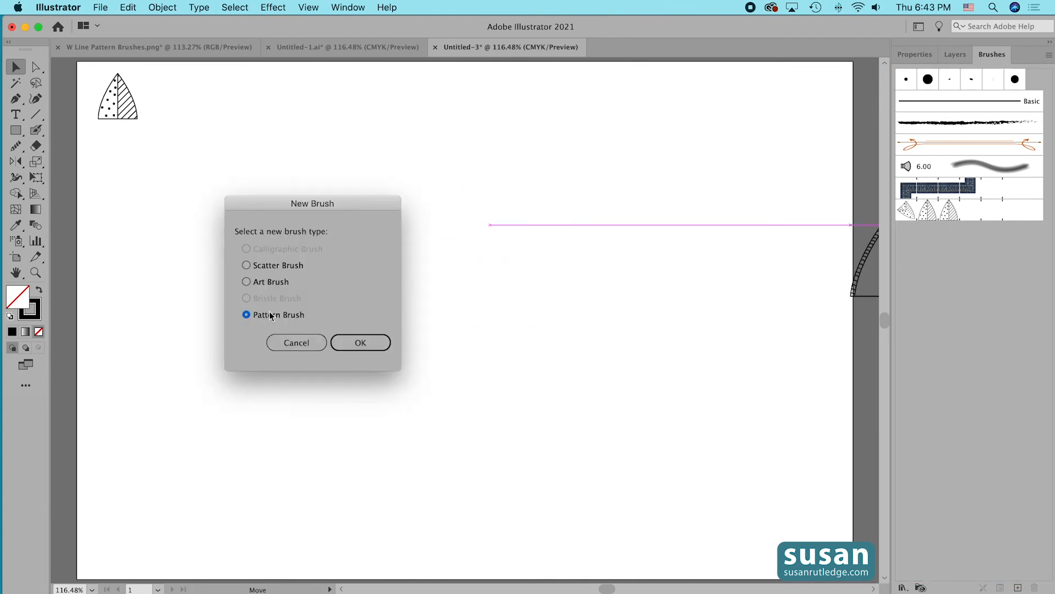
{"action": "left_click", "coordinate": [360, 342]}
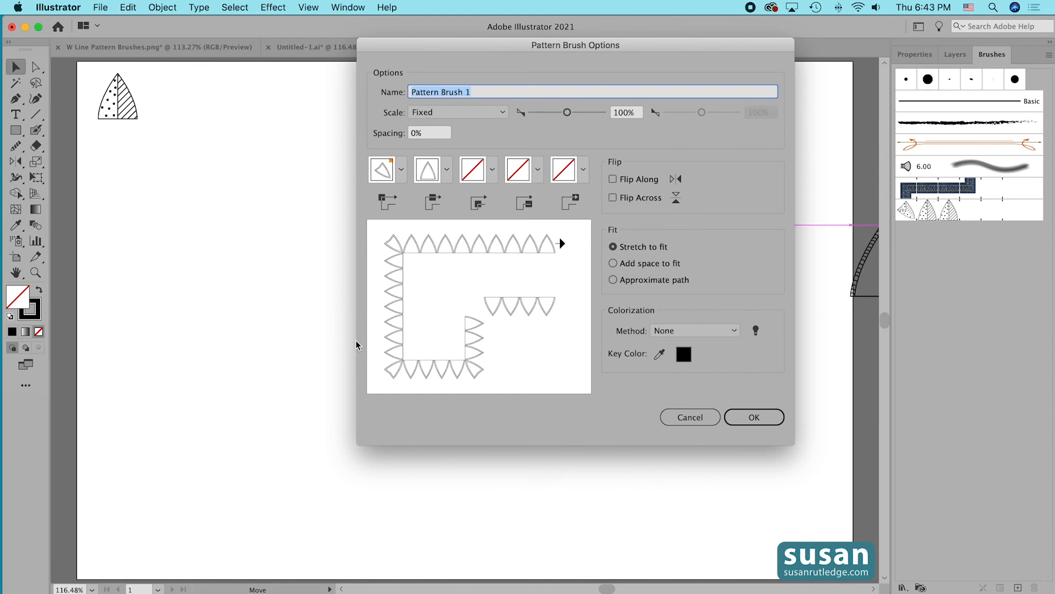
{"action": "key", "text": "BackSpace"}
{"action": "type", "text": "Lined Border Leaf"}
{"action": "left_click", "coordinate": [753, 416]}
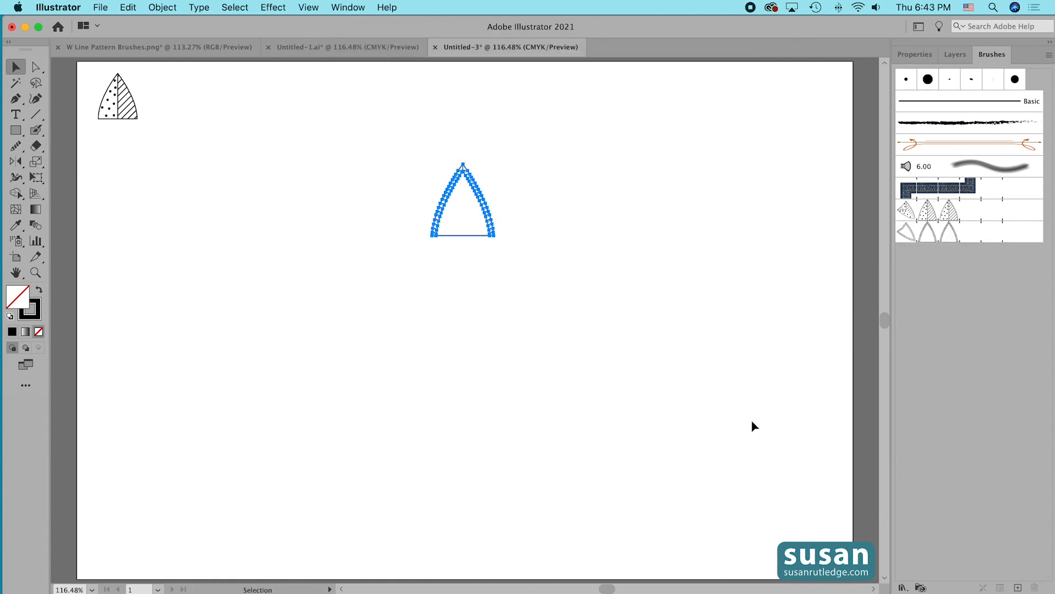
{"action": "left_click_drag", "start_coordinate": [481, 241], "coordinate": [197, 147]}
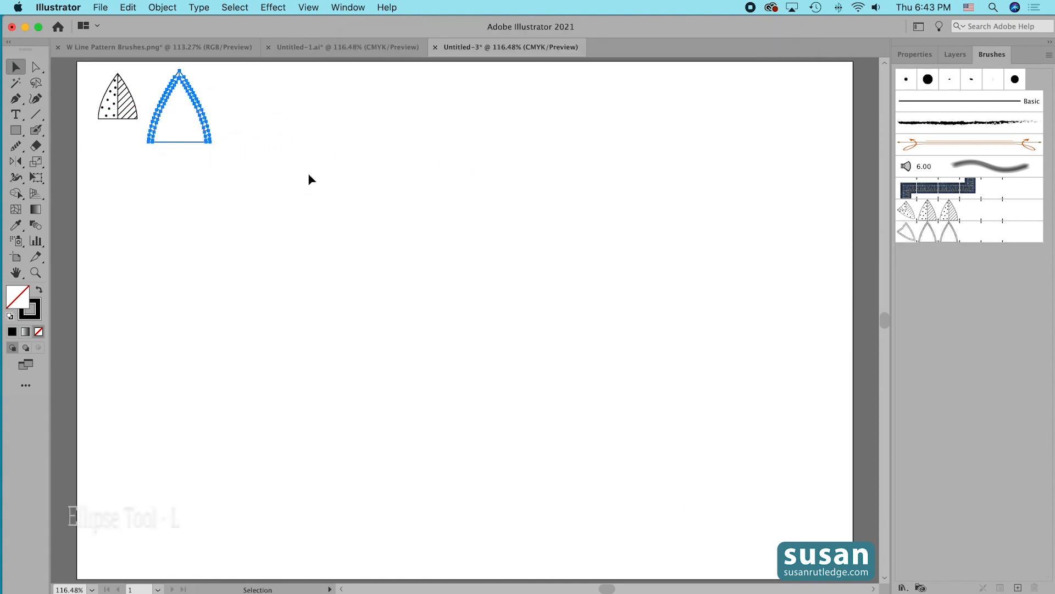
Draw a wide ellipse about 9.35 by 4.7 in across the artboard's middle and apply the Lined Border Leaf brush to it.
{"action": "key", "text": "l"}
{"action": "left_click_drag", "start_coordinate": [281, 173], "coordinate": [766, 418]}
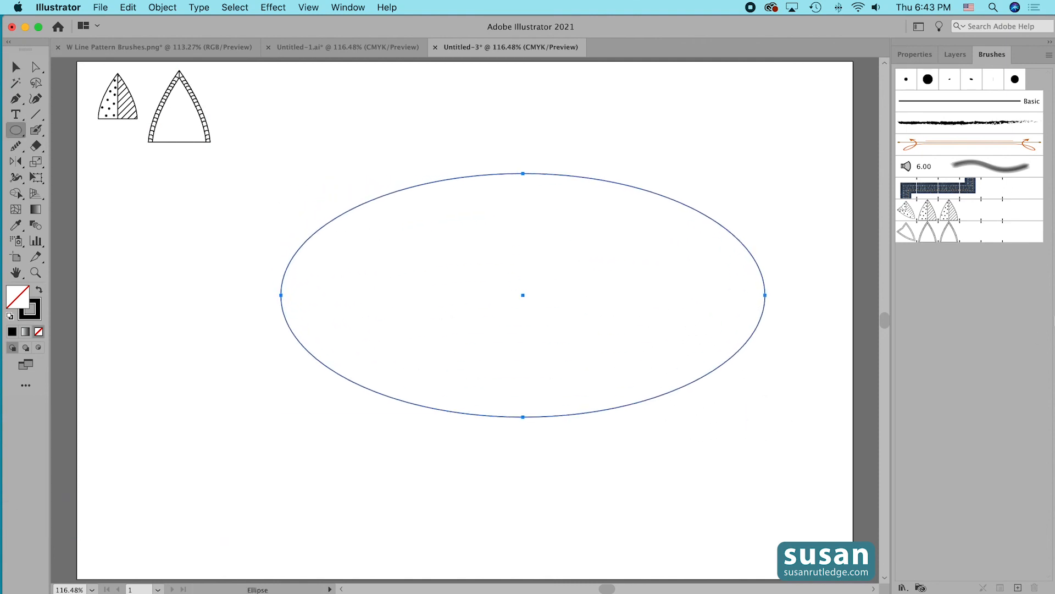
{"action": "left_click", "coordinate": [928, 238]}
{"action": "key", "text": "v"}
{"action": "left_click", "coordinate": [717, 466]}
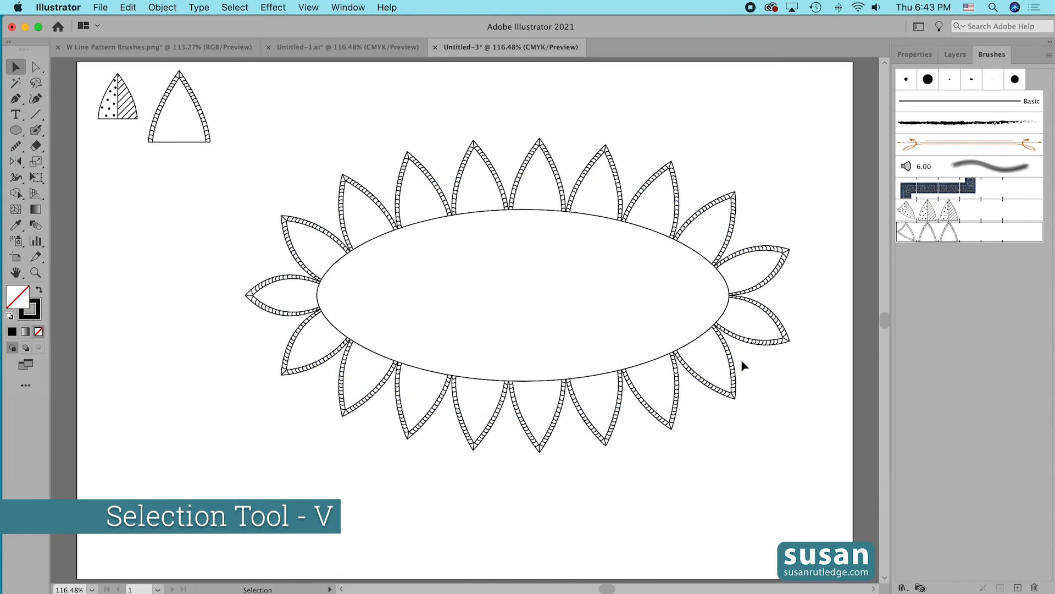
Set the brushed ellipse's stroke weight to 0.5 pt.
{"action": "left_click", "coordinate": [732, 374]}
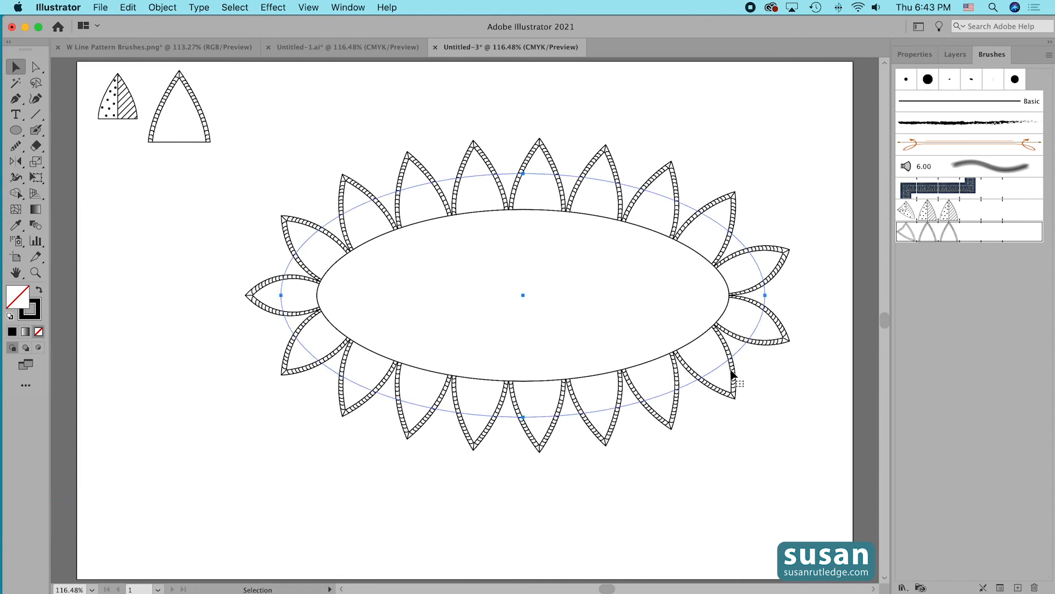
{"action": "left_click", "coordinate": [923, 55]}
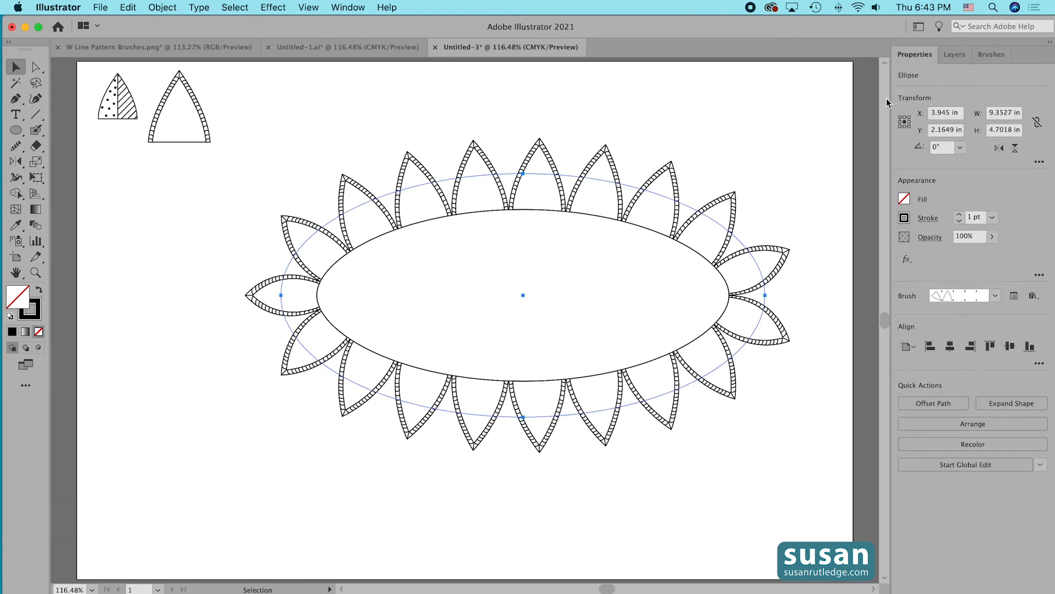
{"action": "left_click", "coordinate": [960, 221]}
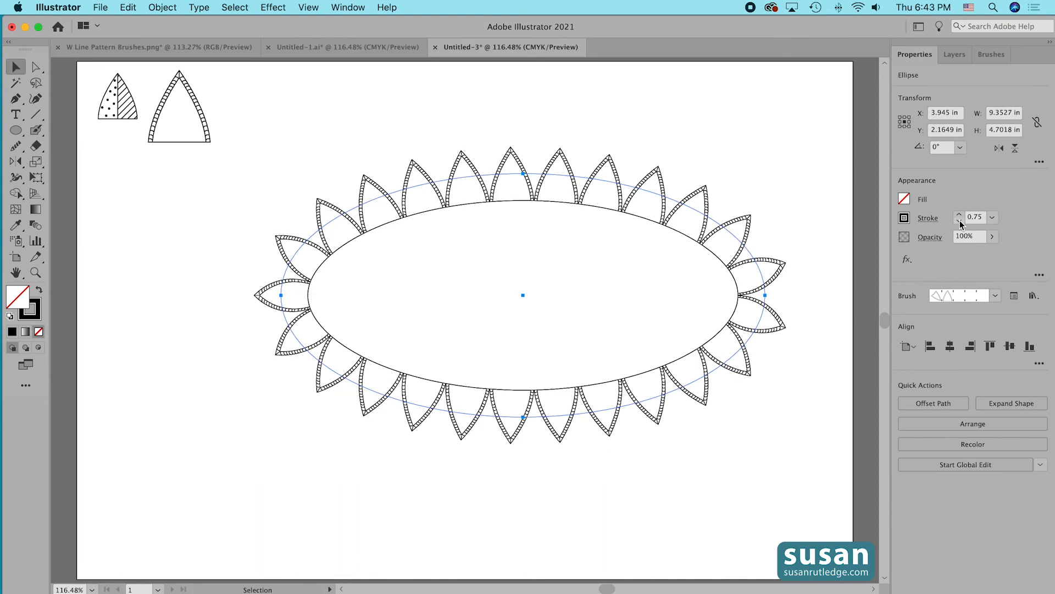
{"action": "left_click", "coordinate": [959, 221]}
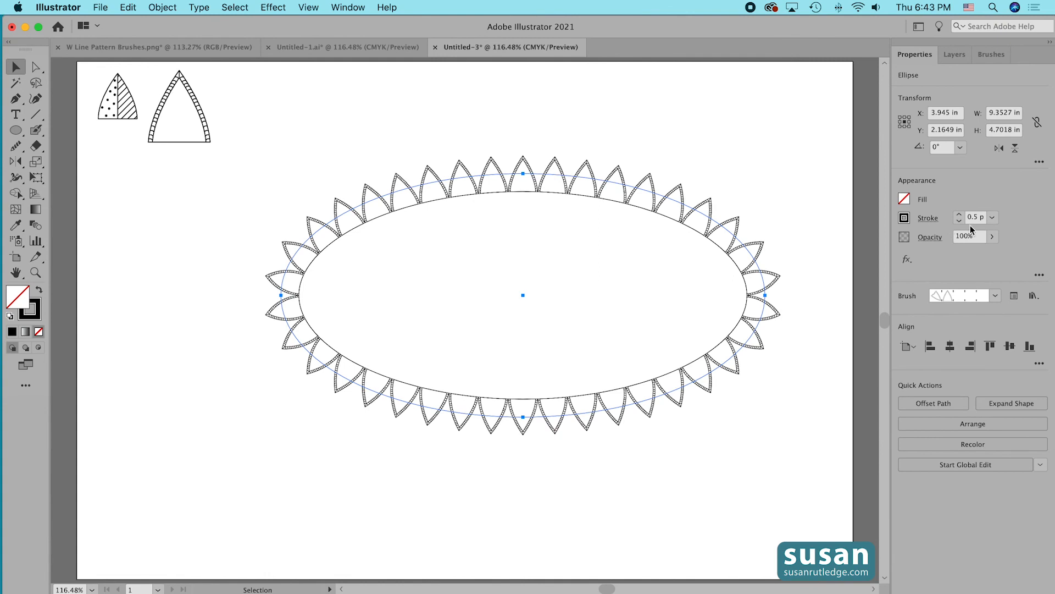
Preview the brushed ellipse at stroke weights of 0.25, 1 and 2 pt, and delete the ellipse.
{"action": "left_click", "coordinate": [959, 221]}
{"action": "left_click", "coordinate": [775, 228]}
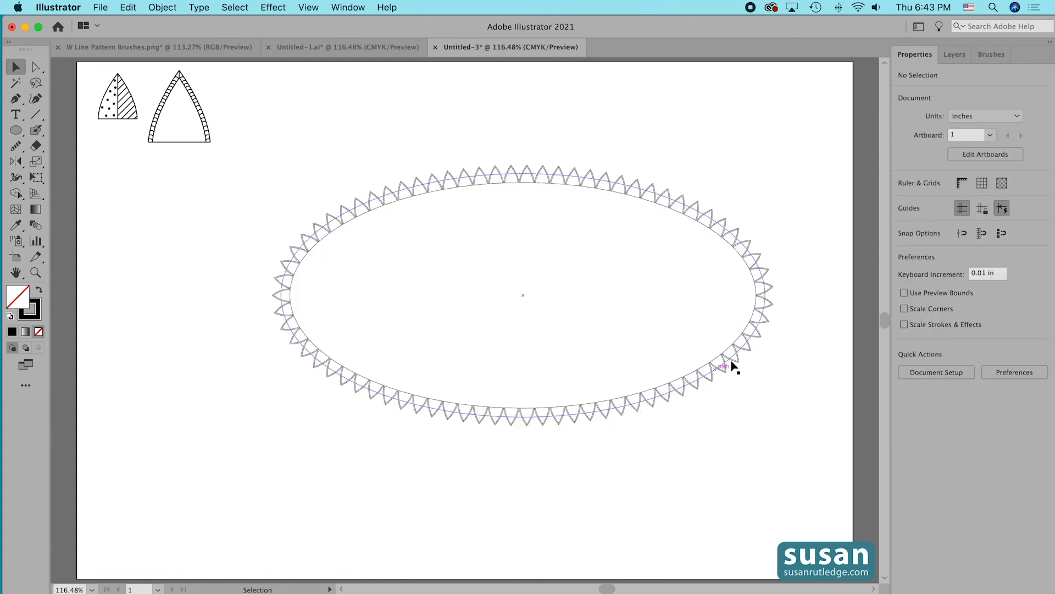
{"action": "left_click", "coordinate": [678, 205]}
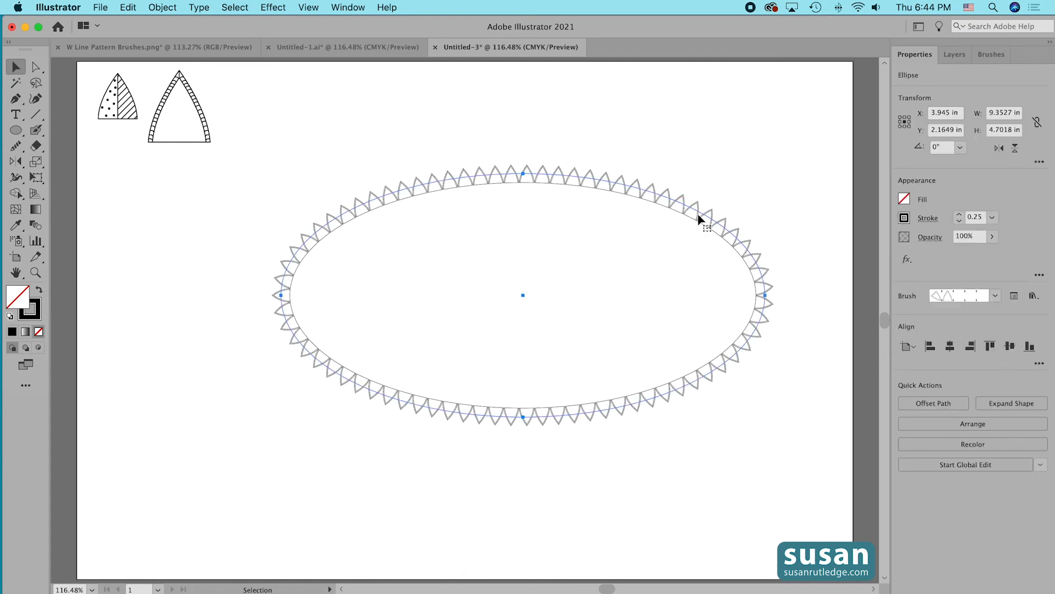
{"action": "left_click", "coordinate": [960, 216]}
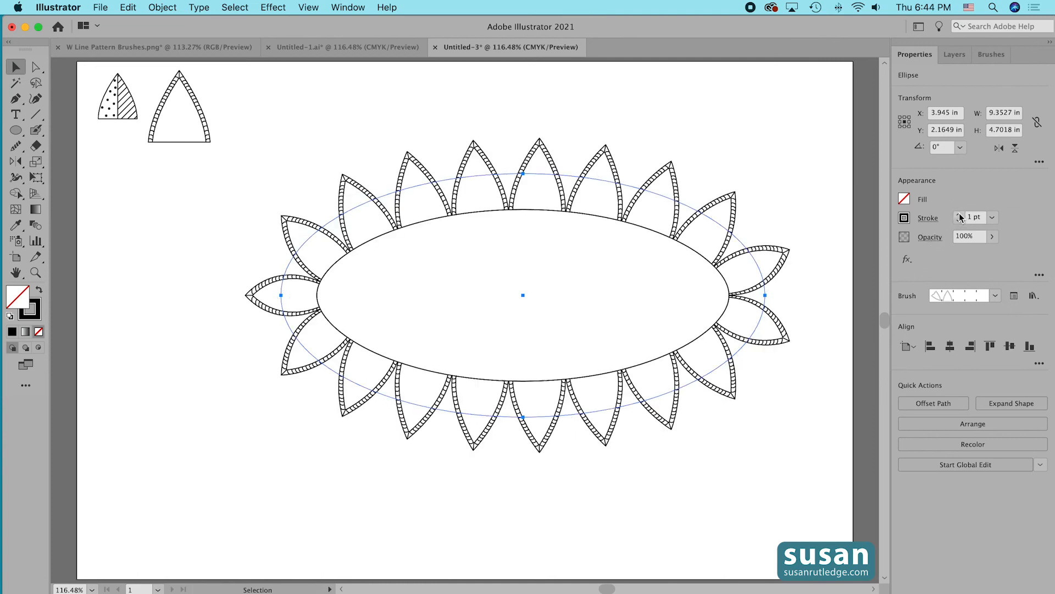
{"action": "left_click", "coordinate": [959, 216]}
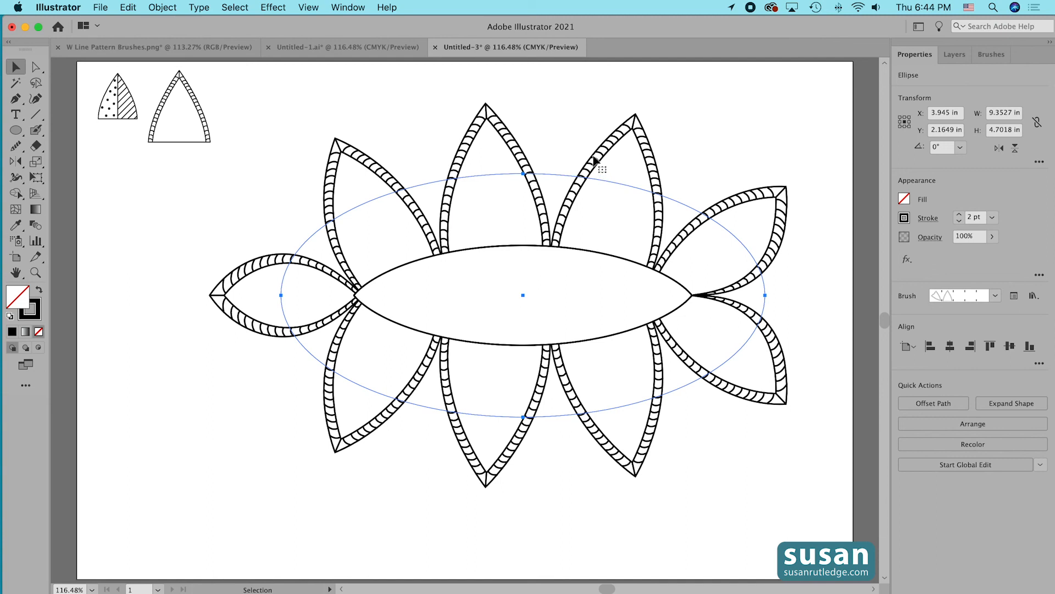
{"action": "key", "text": "Delete"}
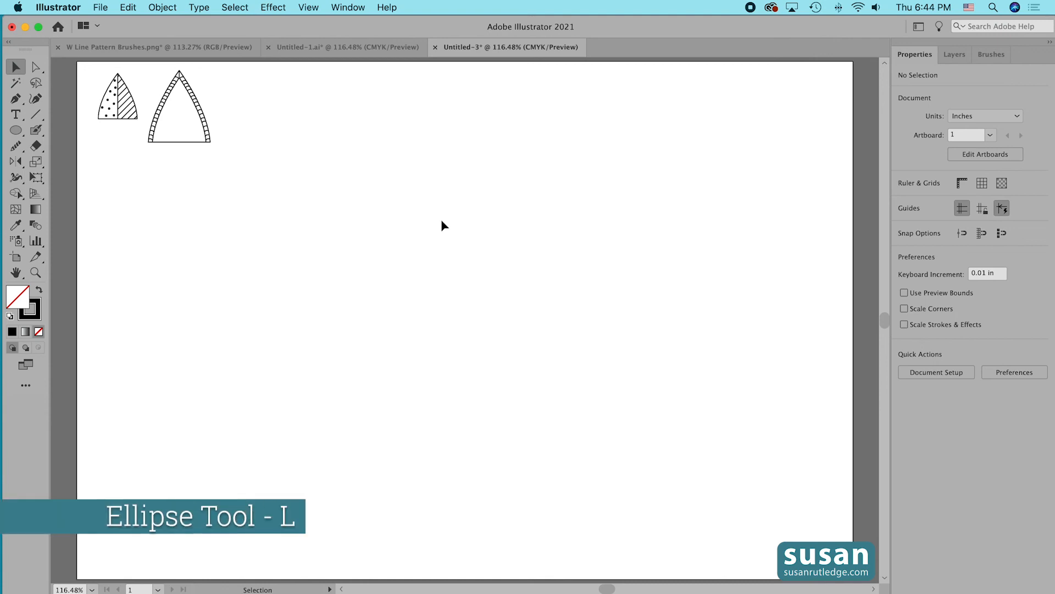
Create a circle 0.5 in wide and 0.5 in high in the upper middle of the artboard.
{"action": "key", "text": "l"}
{"action": "left_click", "coordinate": [507, 199]}
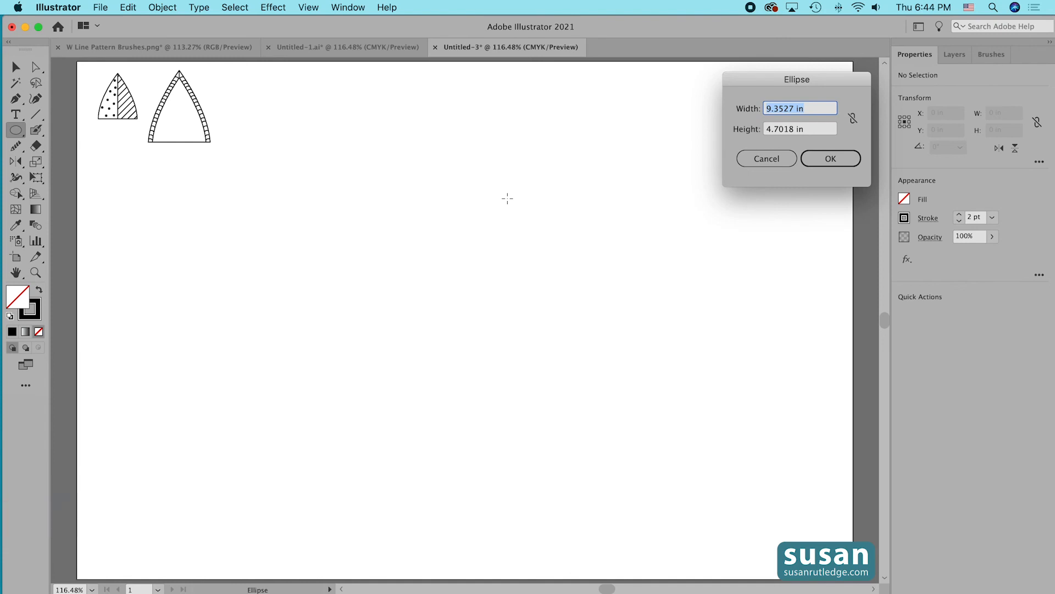
{"action": "type", "text": ".5"}
{"action": "key", "text": "Tab"}
{"action": "type", "text": ".5"}
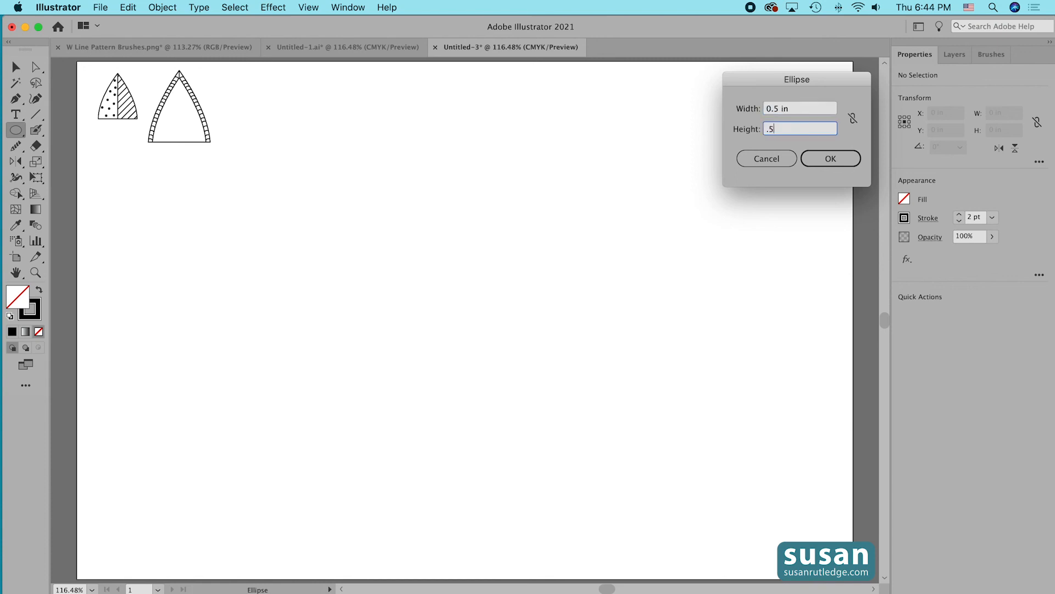
{"action": "left_click", "coordinate": [830, 158]}
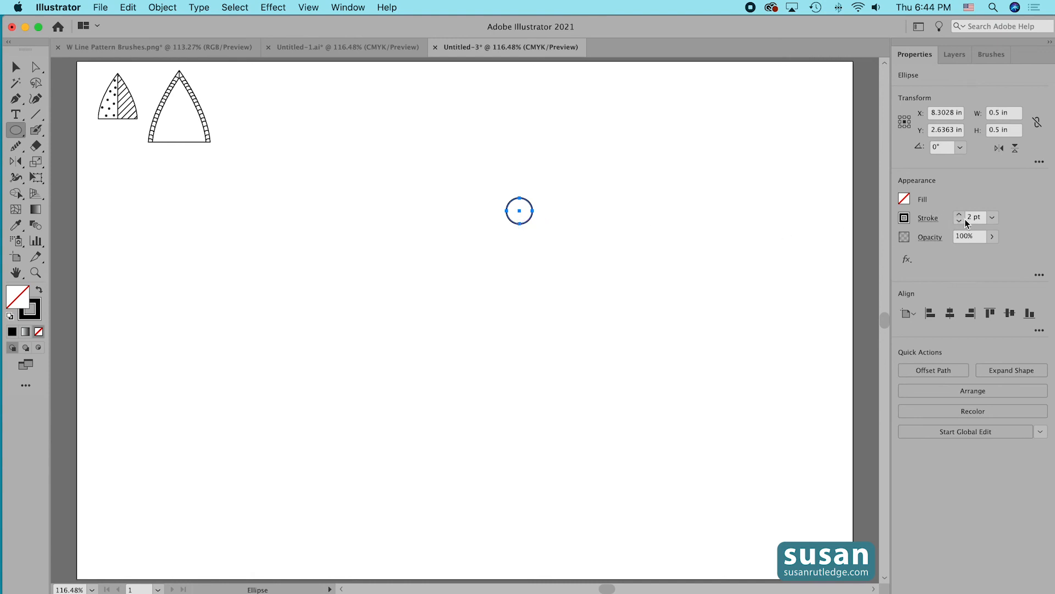
Fill the 0.5 in circle with the black swatch.
{"action": "left_click", "coordinate": [904, 200]}
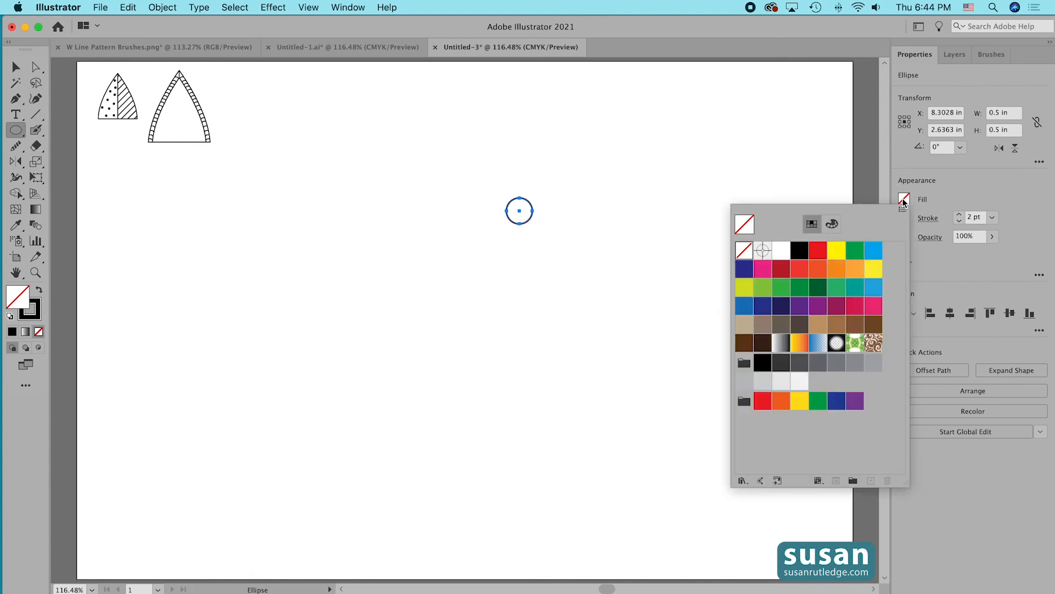
{"action": "left_click", "coordinate": [798, 250]}
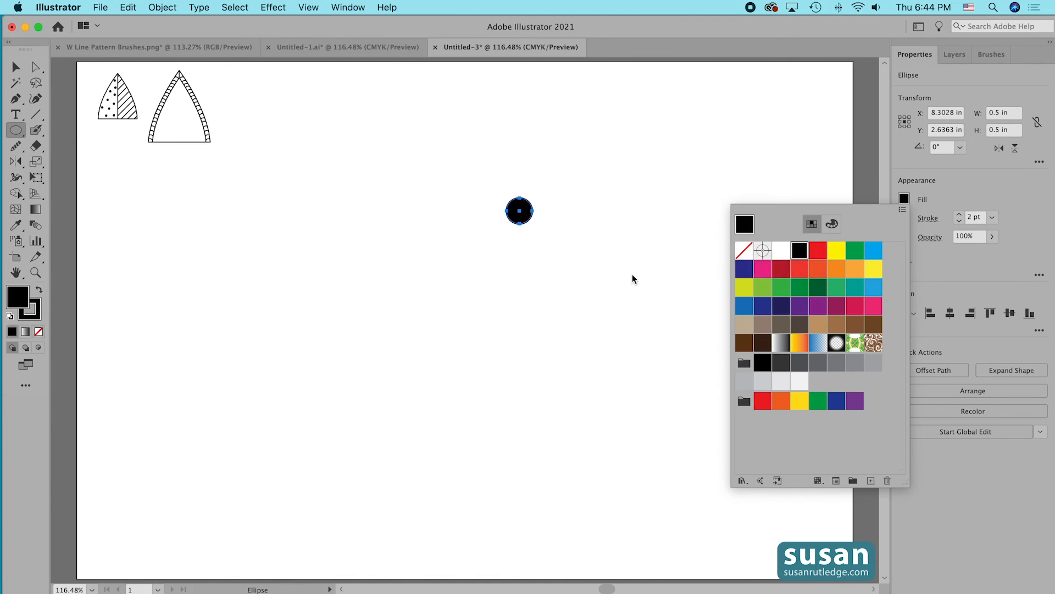
{"action": "left_click", "coordinate": [603, 257]}
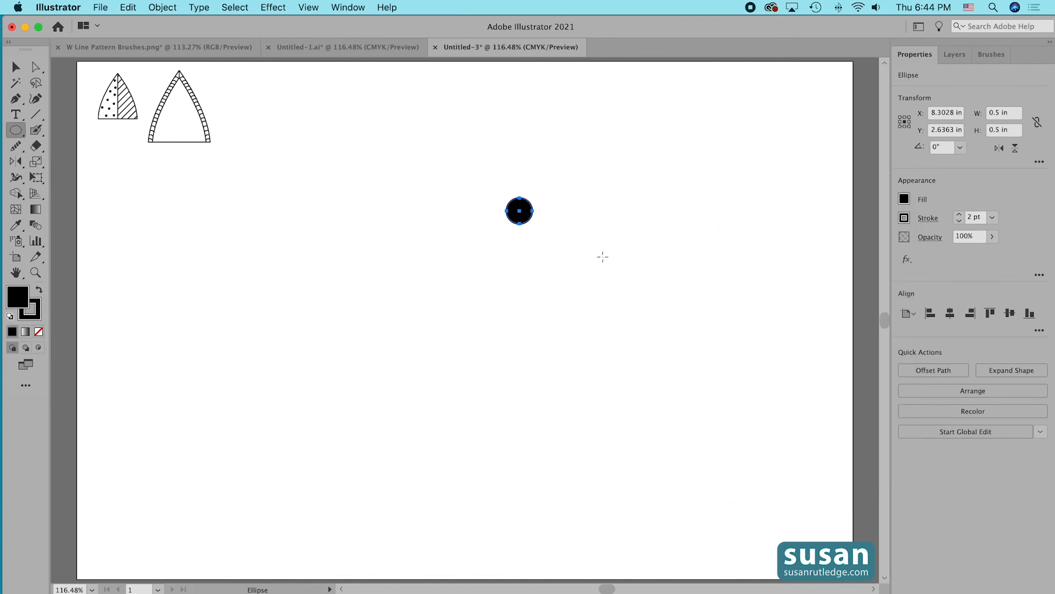
Create a second circle, 0.25 in wide and 0.25 in high, to the right of the large black circle.
{"action": "left_click", "coordinate": [635, 227]}
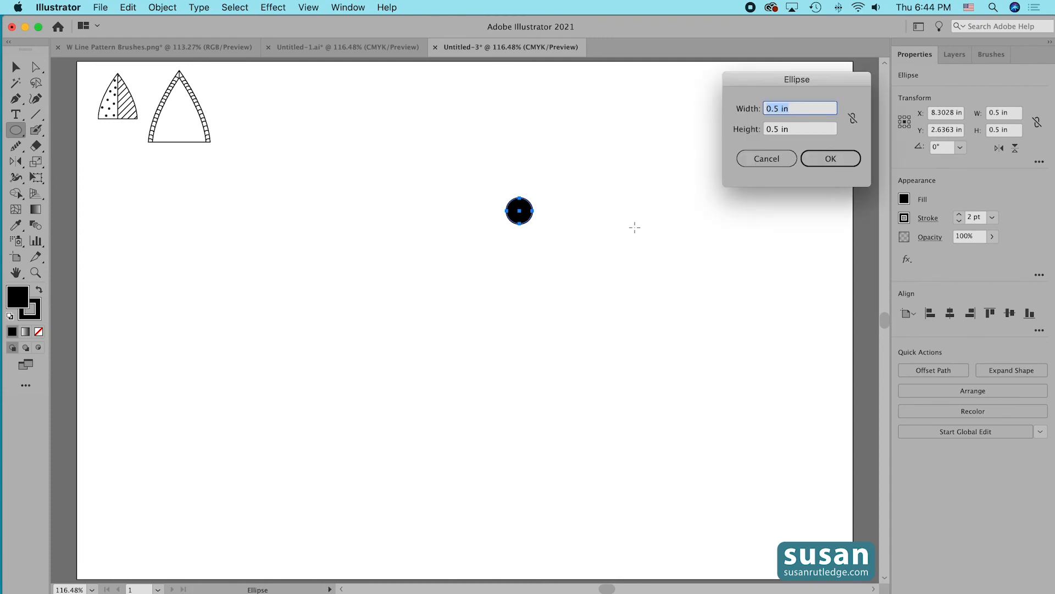
{"action": "type", "text": ".25"}
{"action": "key", "text": "Tab"}
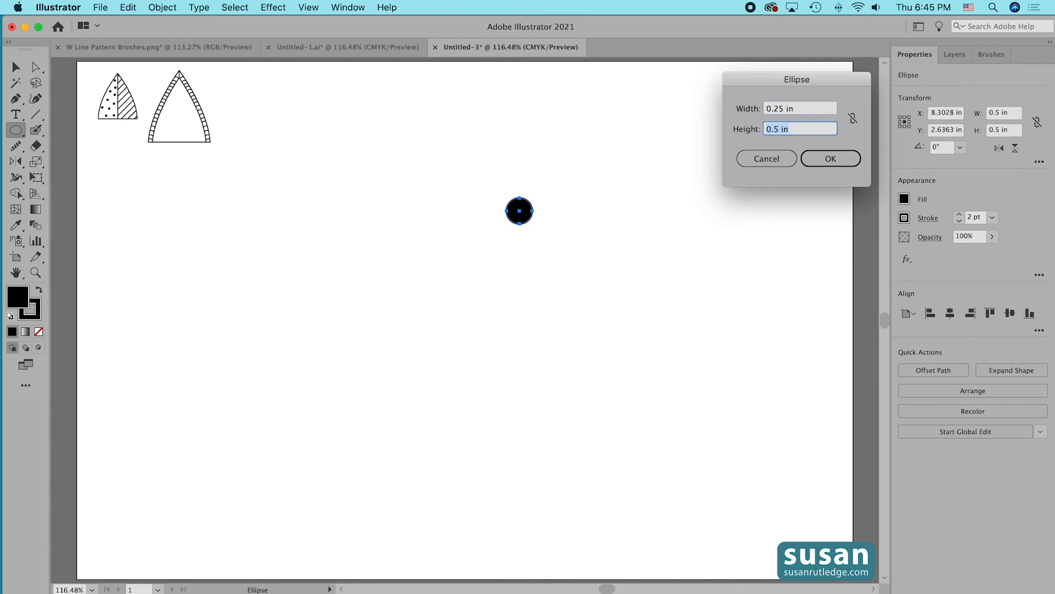
{"action": "type", "text": ".25"}
{"action": "left_click", "coordinate": [830, 159]}
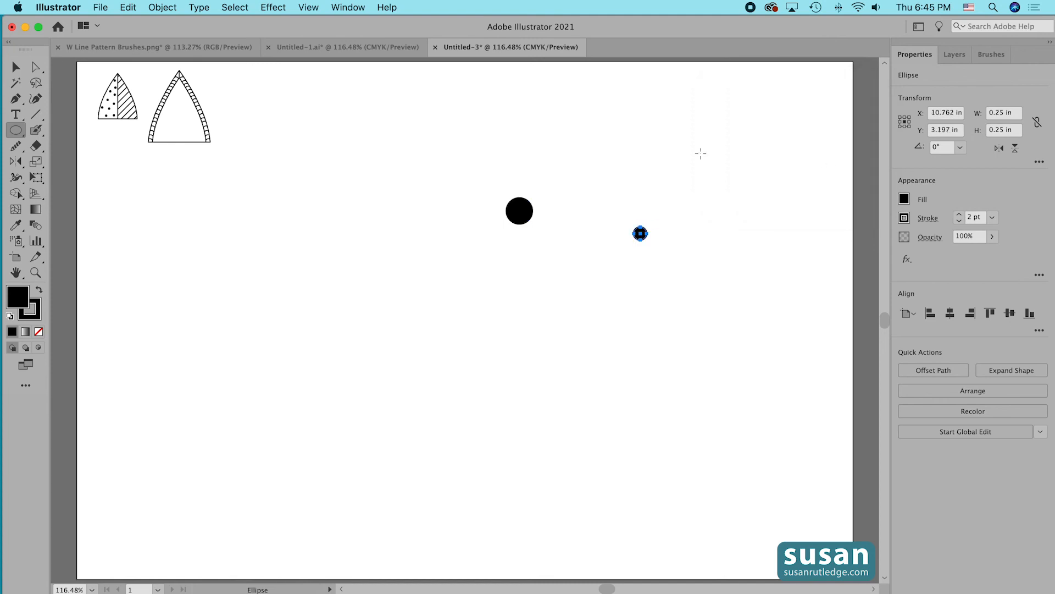
Align the large and small circles to each other on their vertical centers.
{"action": "left_click", "coordinate": [16, 68]}
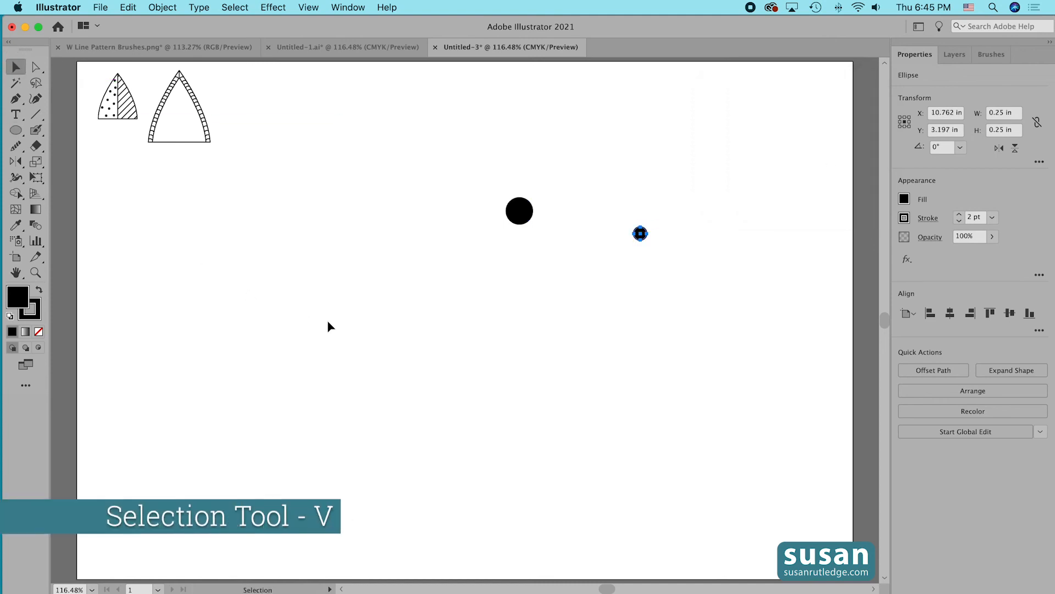
{"action": "left_click_drag", "start_coordinate": [462, 174], "coordinate": [688, 280]}
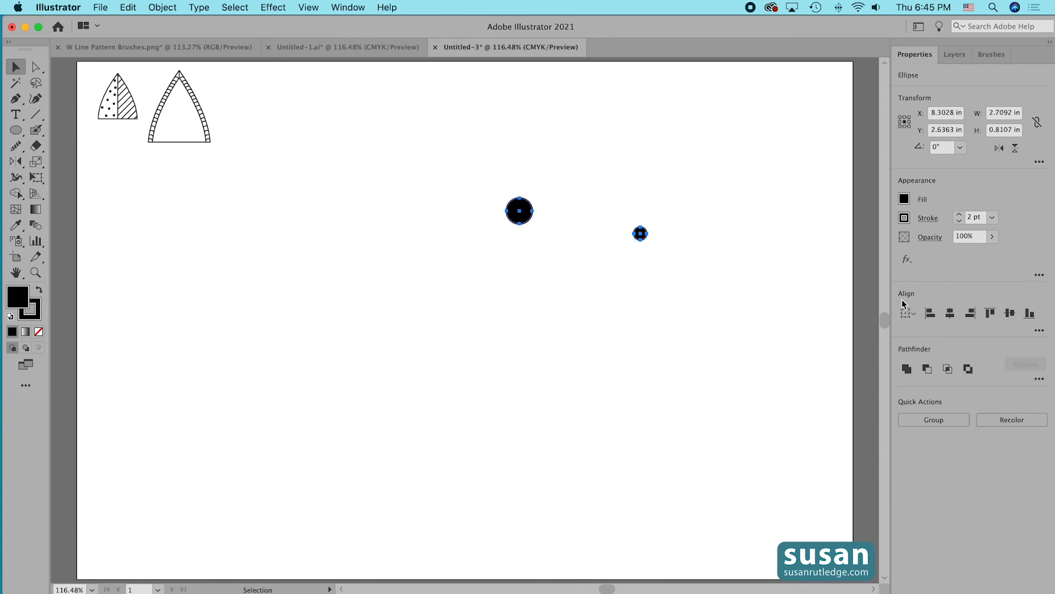
{"action": "left_click", "coordinate": [1011, 314]}
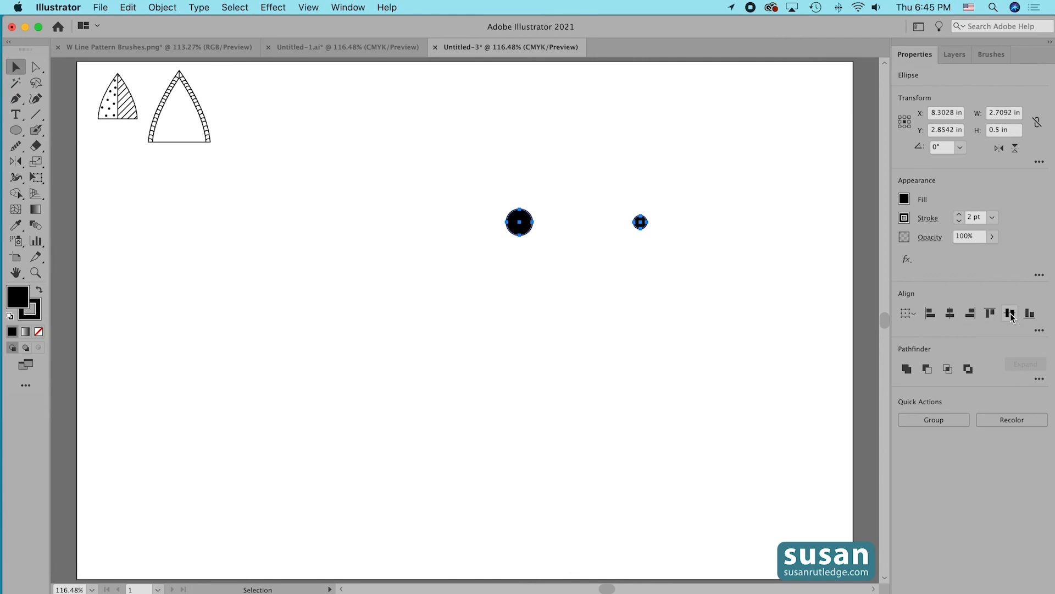
{"action": "left_click", "coordinate": [653, 259]}
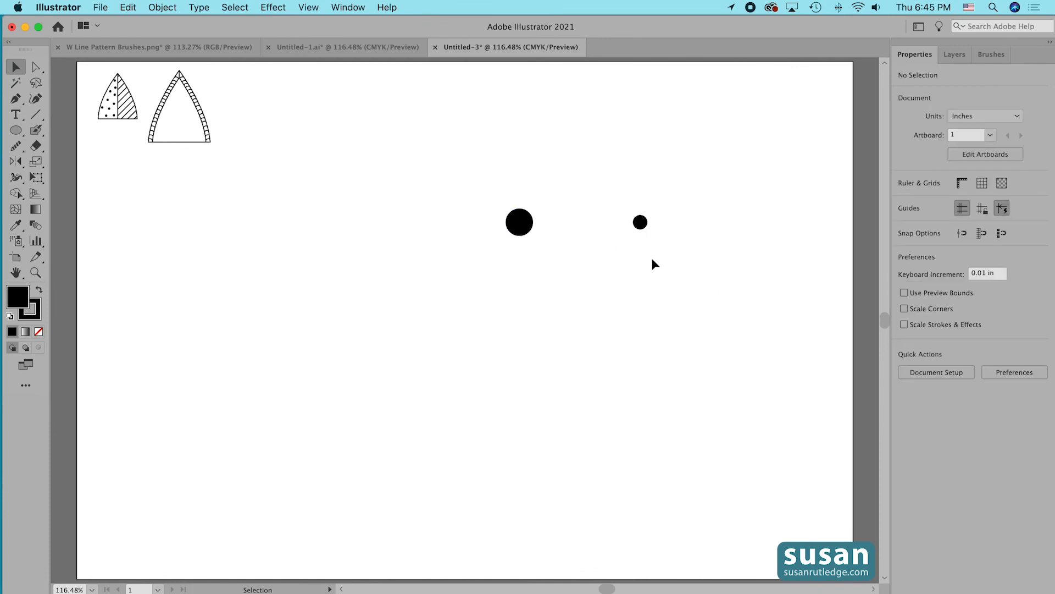
Move the small circle horizontally close beside the large one, and duplicate the pair in line to the right.
{"action": "left_click", "coordinate": [641, 225]}
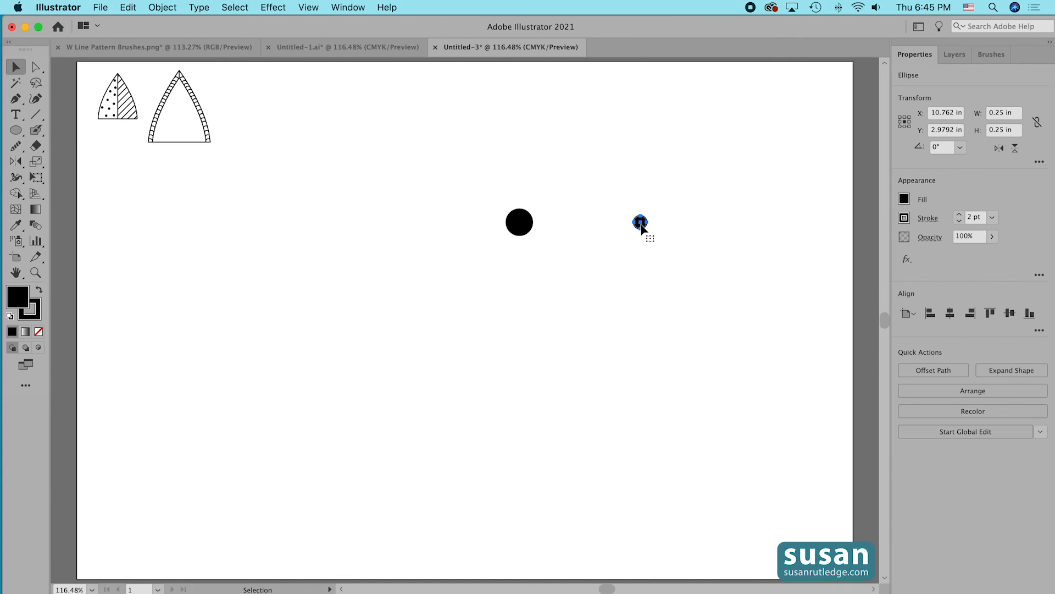
{"action": "left_click_drag", "start_coordinate": [641, 224], "coordinate": [550, 224]}
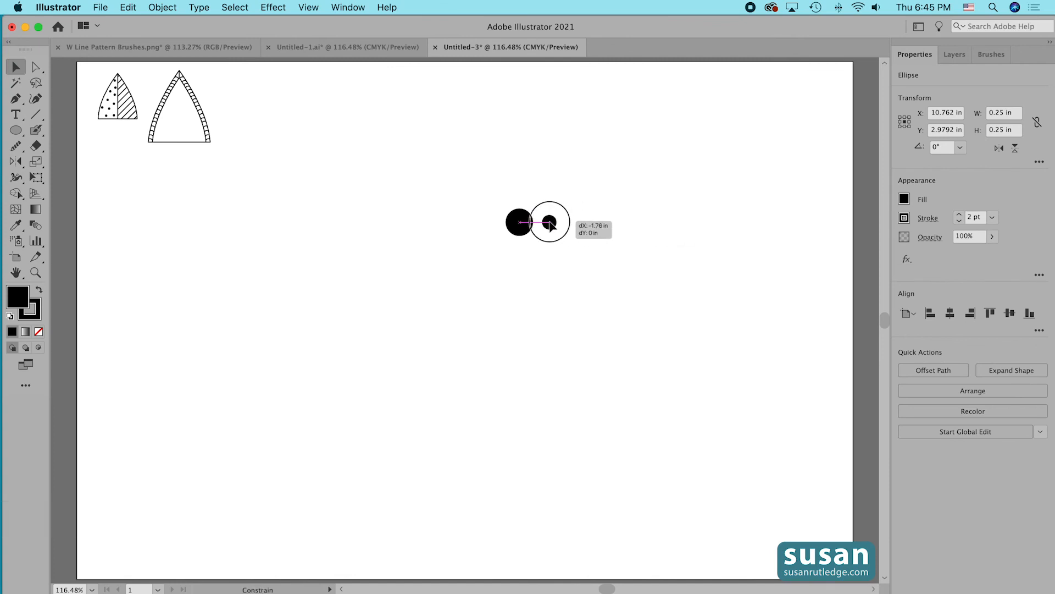
{"action": "left_click_drag", "start_coordinate": [549, 224], "coordinate": [550, 224]}
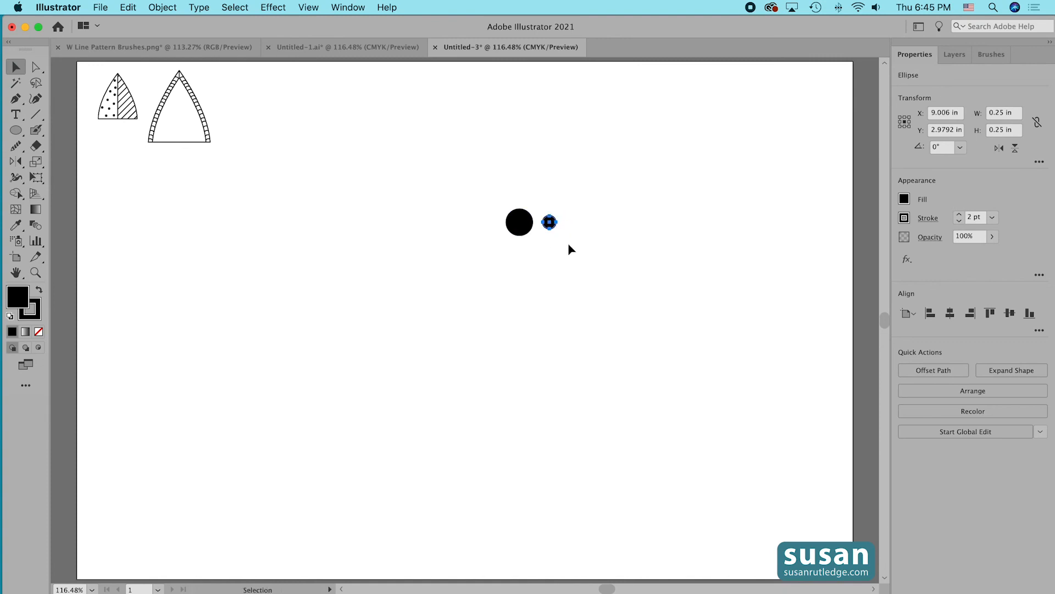
{"action": "left_click_drag", "start_coordinate": [504, 198], "coordinate": [563, 239]}
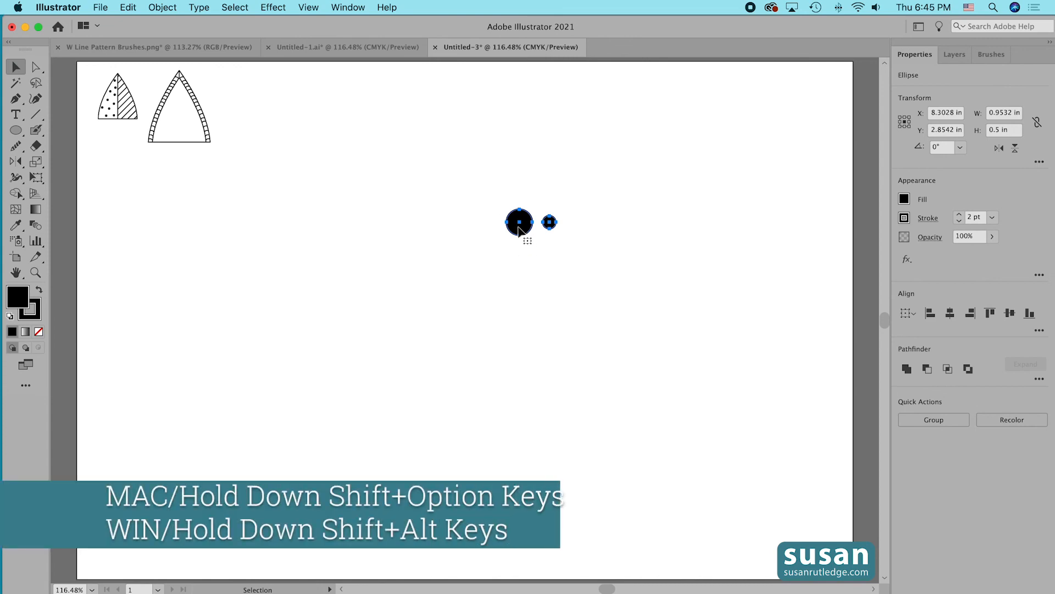
{"action": "left_click_drag", "start_coordinate": [520, 230], "coordinate": [580, 232]}
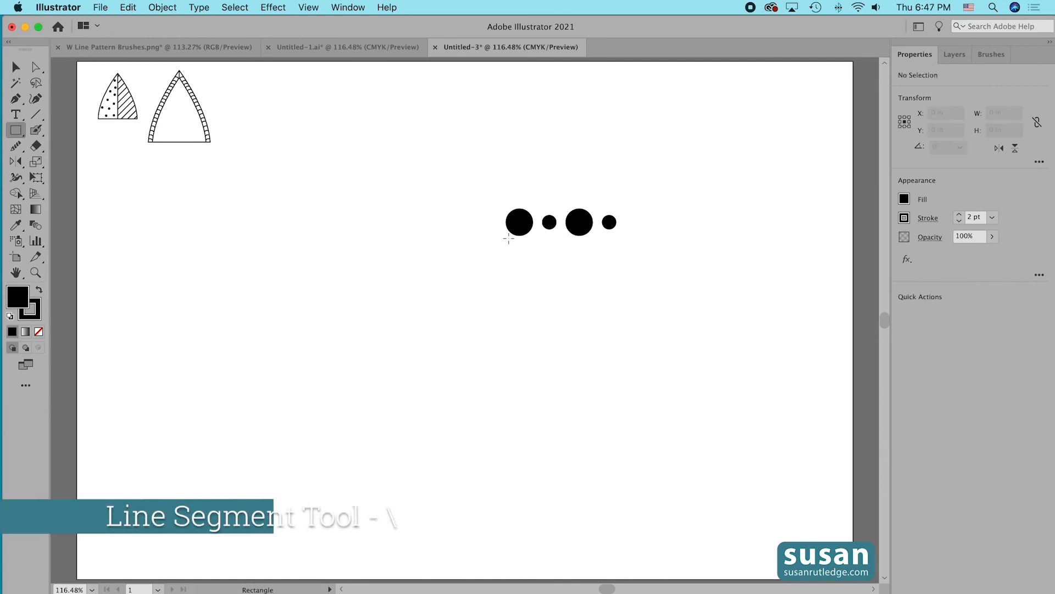
Draw a horizontal line about 2.73 in long through the centers of all four circles, extending past both ends.
{"action": "key", "text": "\\"}
{"action": "left_click_drag", "start_coordinate": [549, 222], "coordinate": [493, 222]}
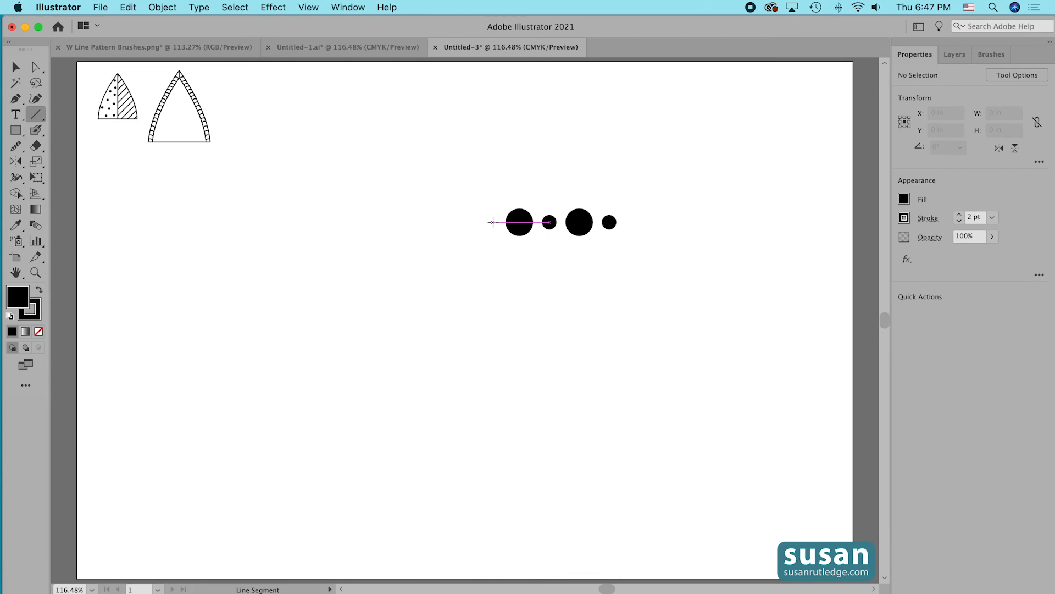
{"action": "left_click_drag", "start_coordinate": [493, 222], "coordinate": [633, 222]}
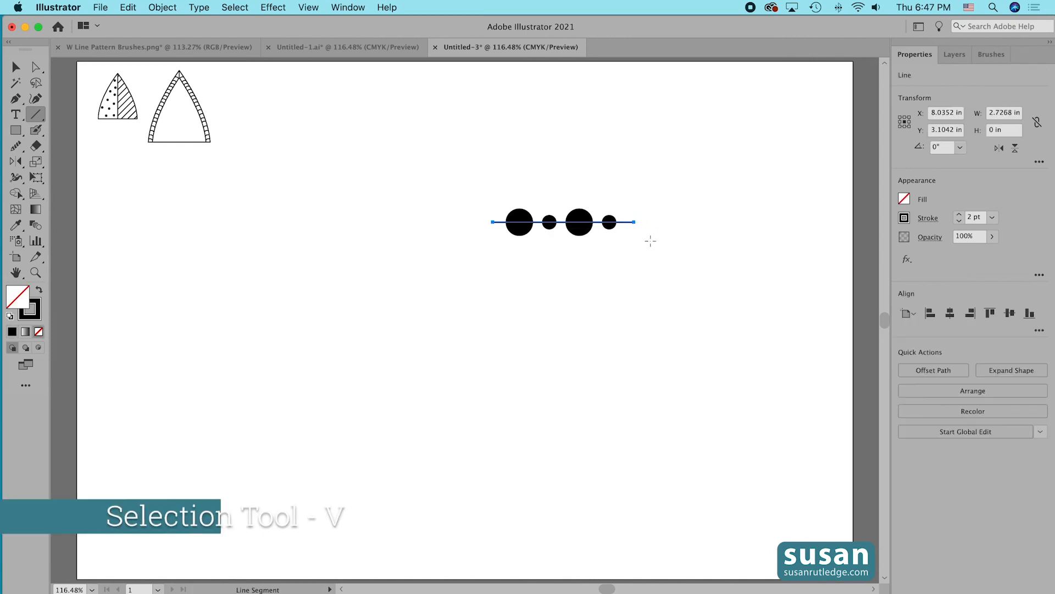
{"action": "key", "text": "v"}
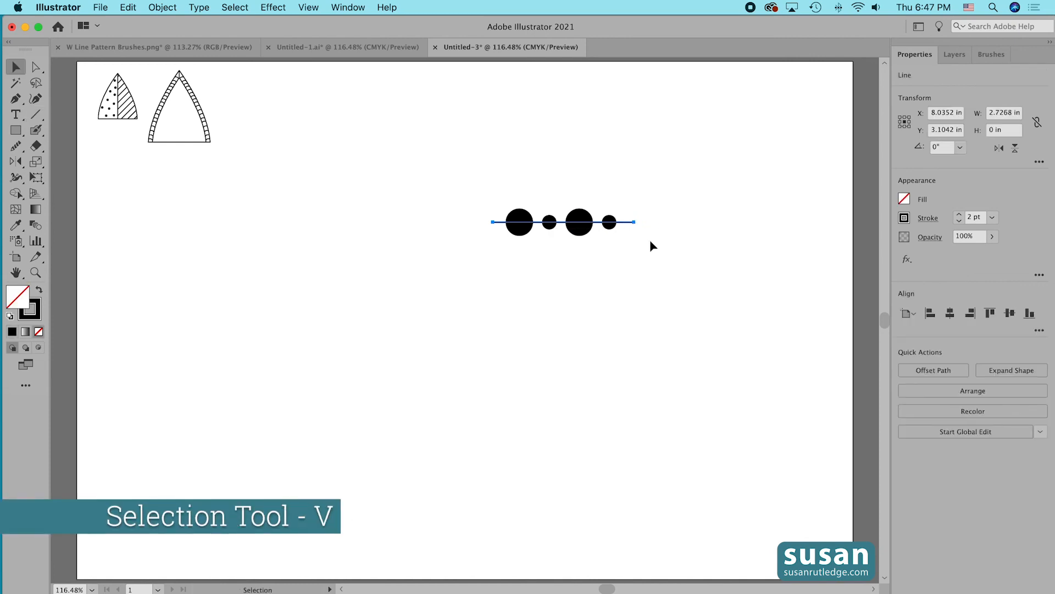
{"action": "left_click", "coordinate": [632, 239]}
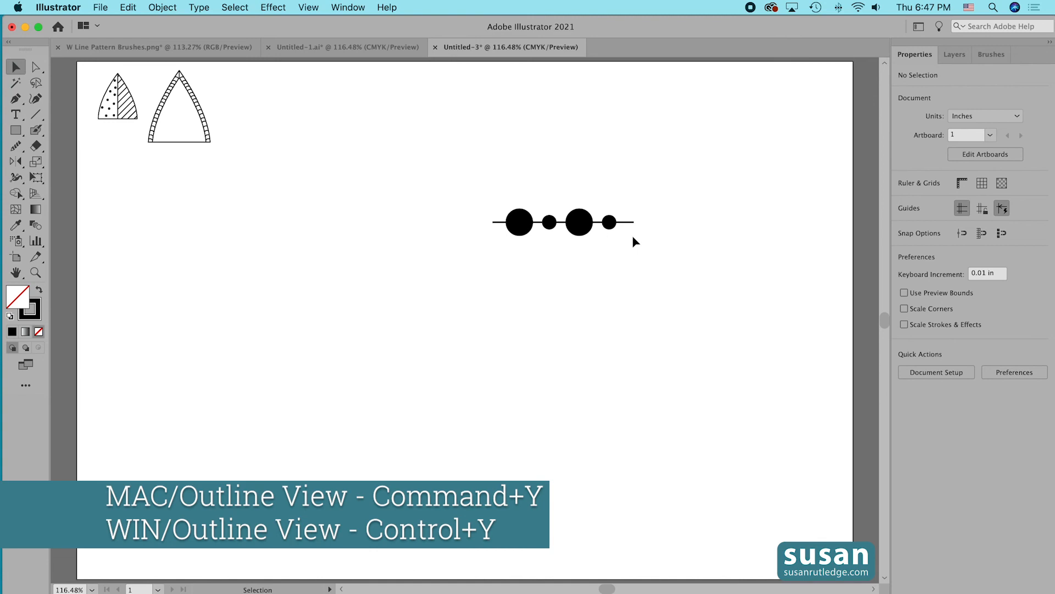
In Outline view, draw a rectangle about 1.16 by 0.5 in without fill or stroke, spanning the two large circles' centers.
{"action": "key", "text": "super+y"}
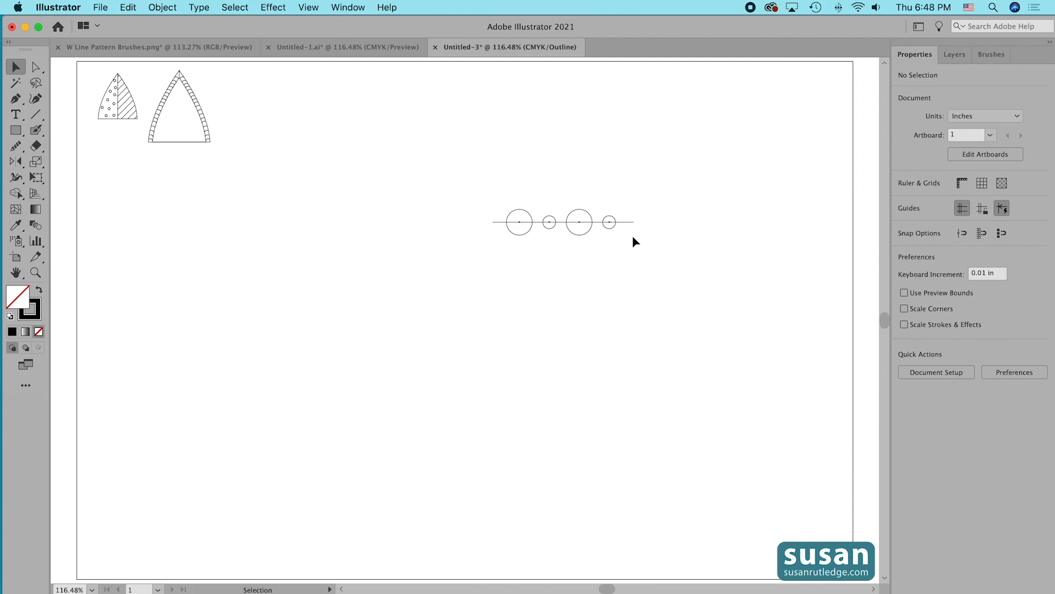
{"action": "key", "text": "m"}
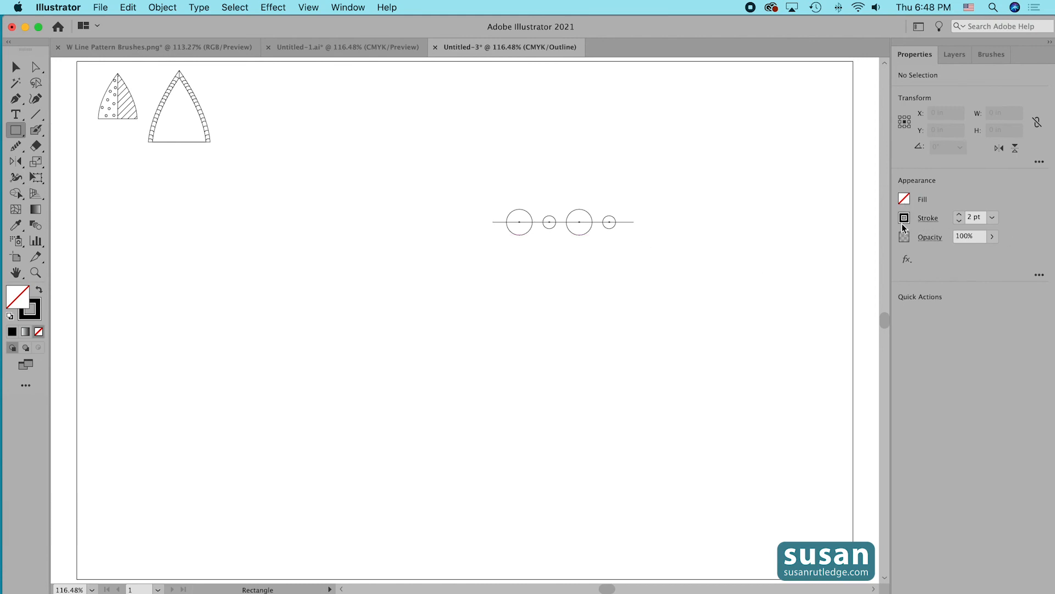
{"action": "left_click", "coordinate": [958, 222]}
{"action": "left_click_drag", "start_coordinate": [520, 209], "coordinate": [578, 235]}
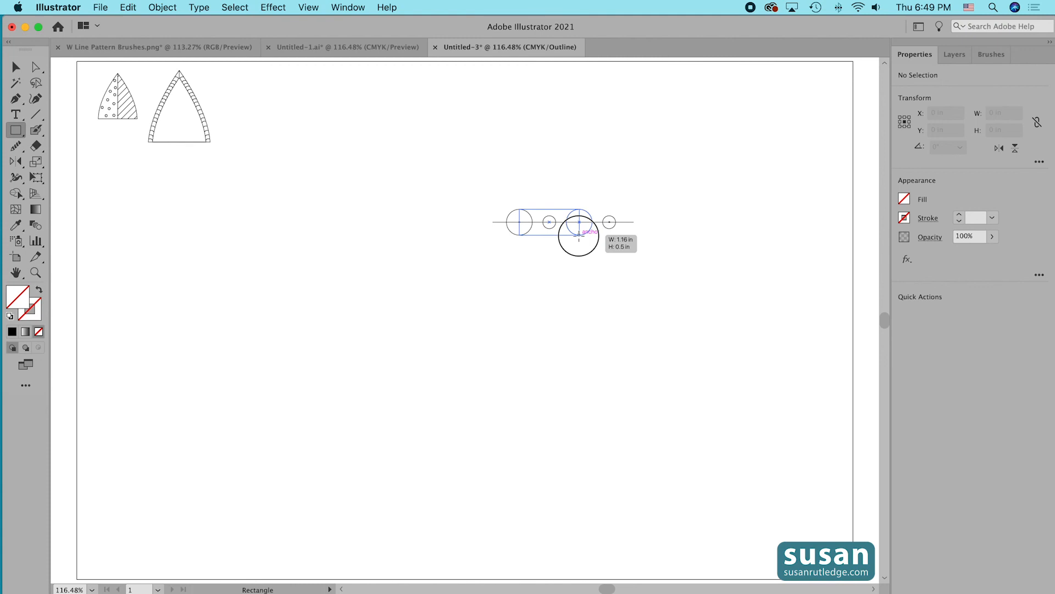
{"action": "left_click_drag", "start_coordinate": [579, 235], "coordinate": [578, 235]}
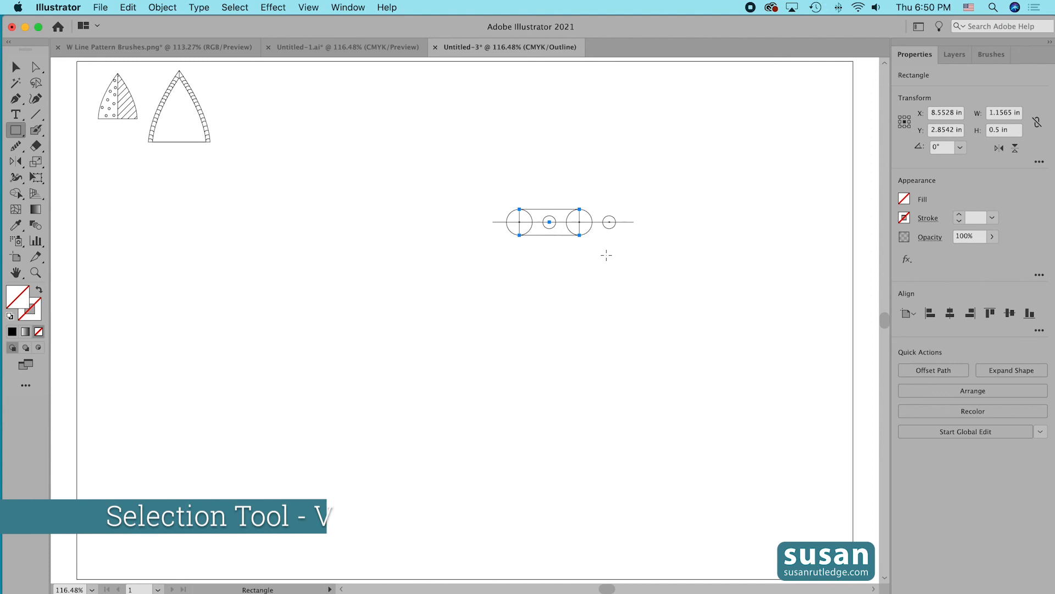
Delete the small circle that lies outside the rectangle at the right end of the row.
{"action": "key", "text": "v"}
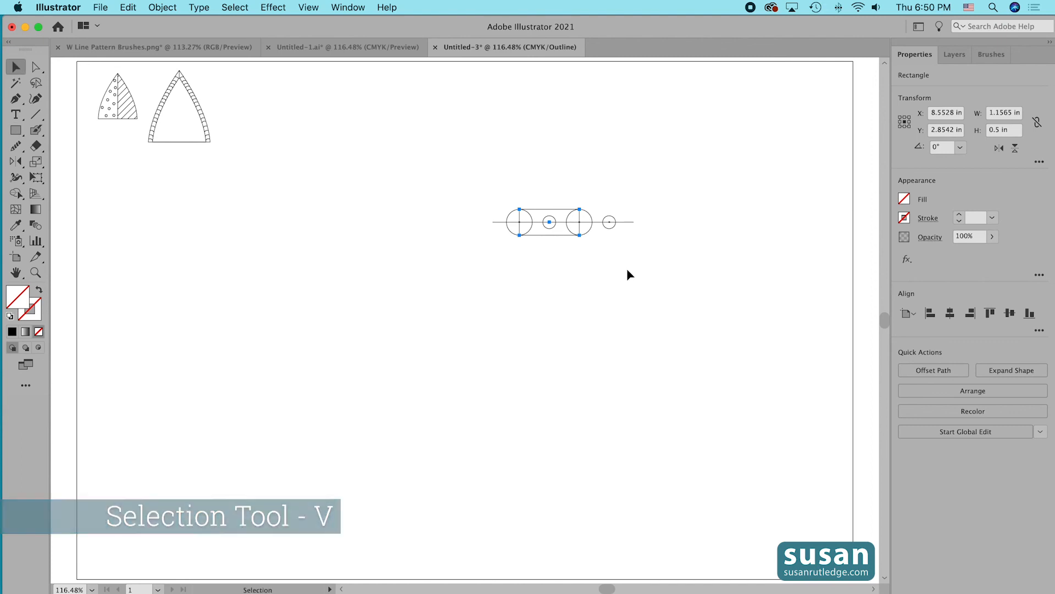
{"action": "left_click", "coordinate": [606, 230]}
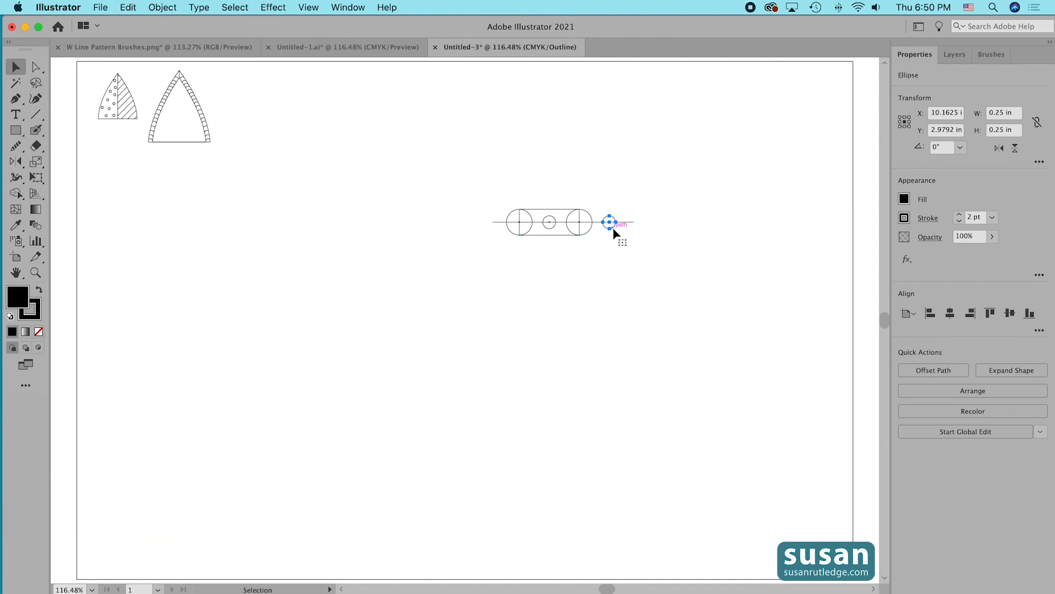
{"action": "key", "text": "Delete"}
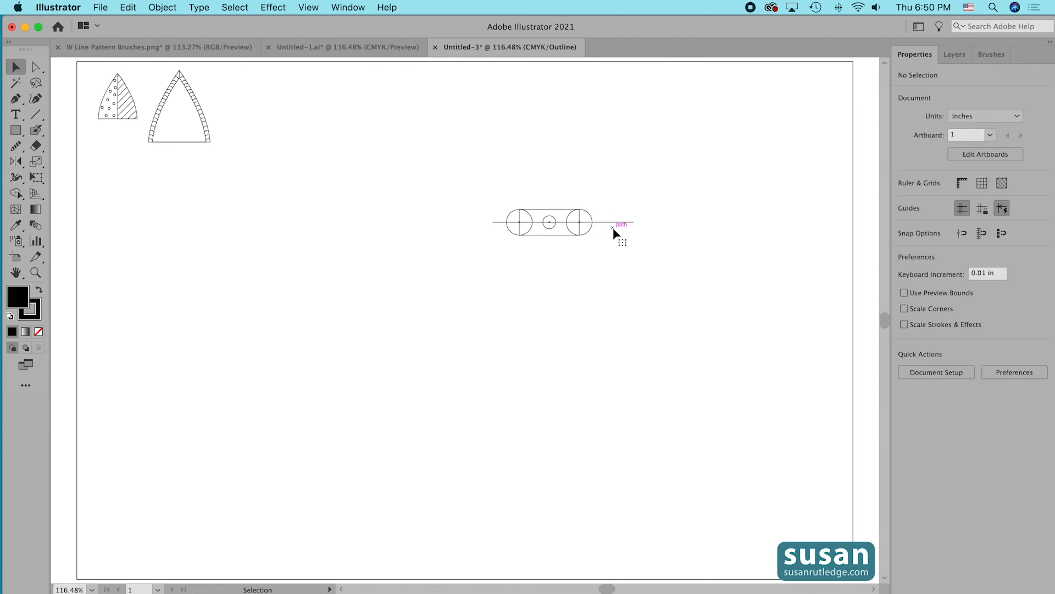
Group the three circles, the line and the bounding rectangle, and return to Preview view with the artboard fitted.
{"action": "left_click_drag", "start_coordinate": [486, 187], "coordinate": [627, 254]}
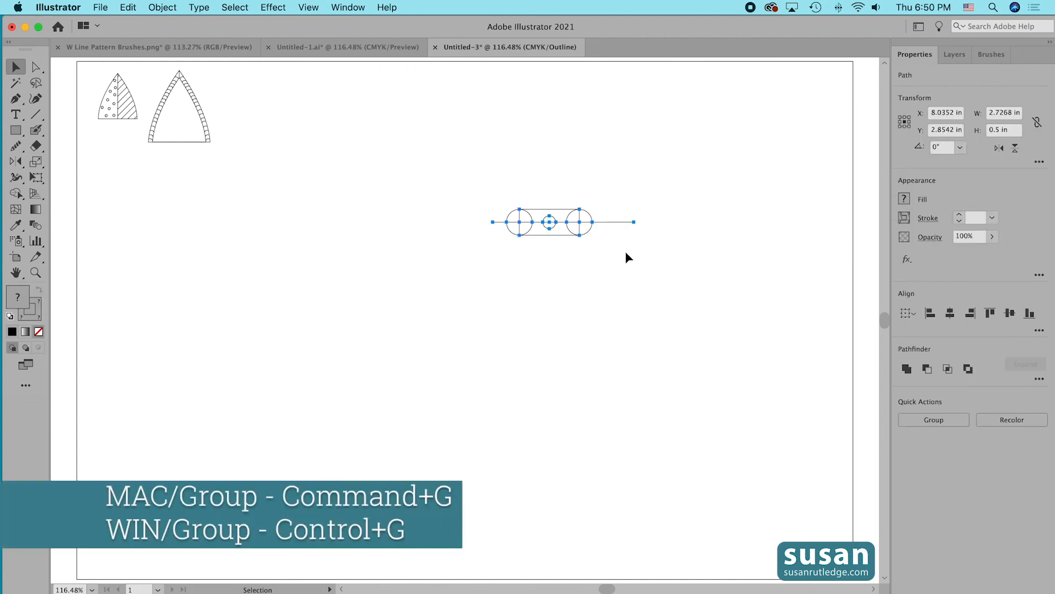
{"action": "key", "text": "super+g"}
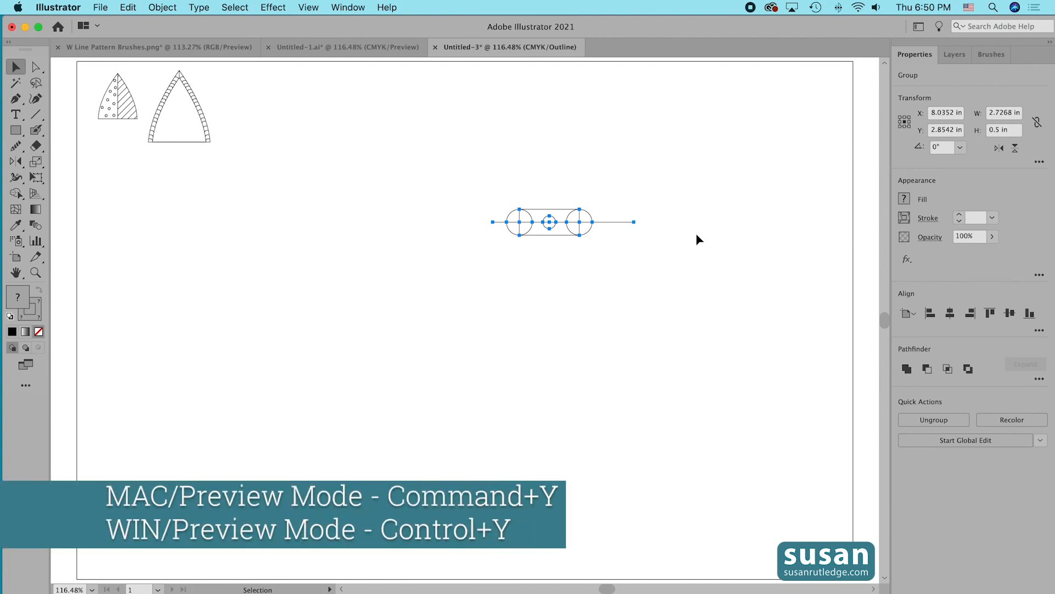
{"action": "key", "text": "super+y"}
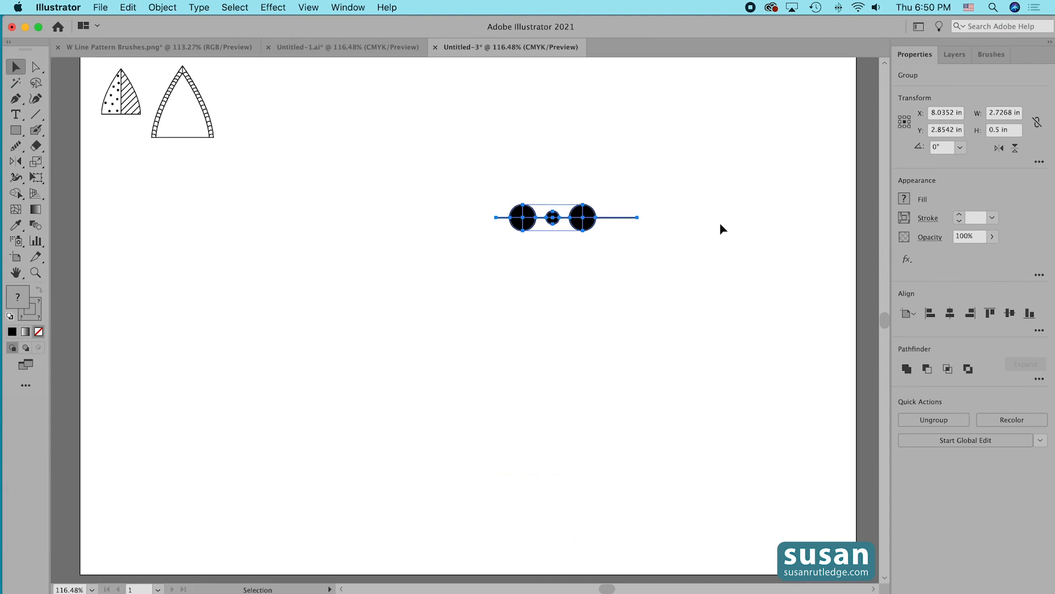
{"action": "key", "text": "super+0"}
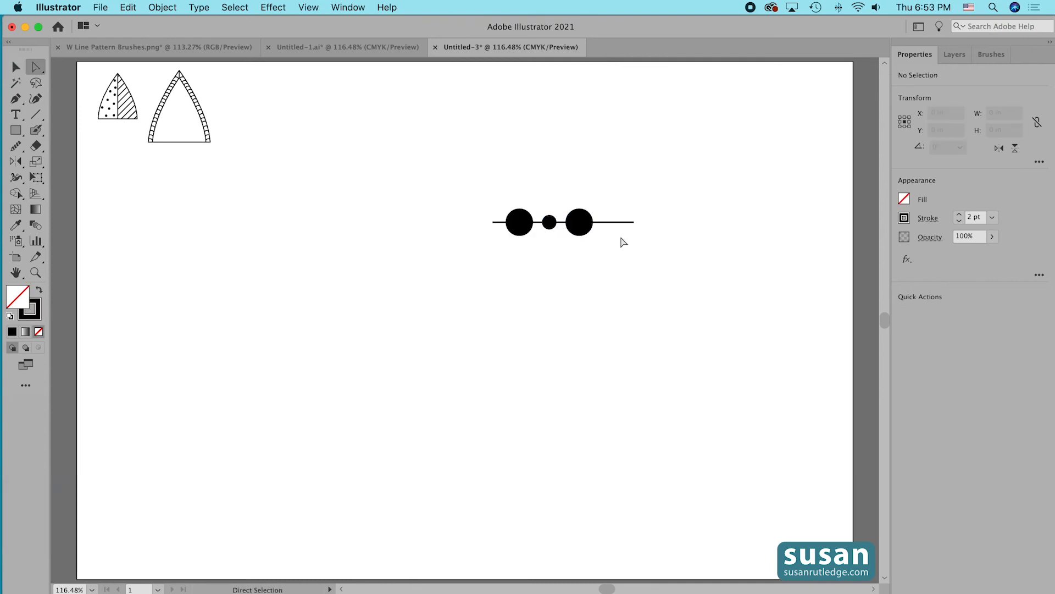
Shorten the horizontal line at both ends so that its endpoints lie hidden inside the two large circles.
{"action": "left_click", "coordinate": [607, 222]}
{"action": "left_click", "coordinate": [493, 222]}
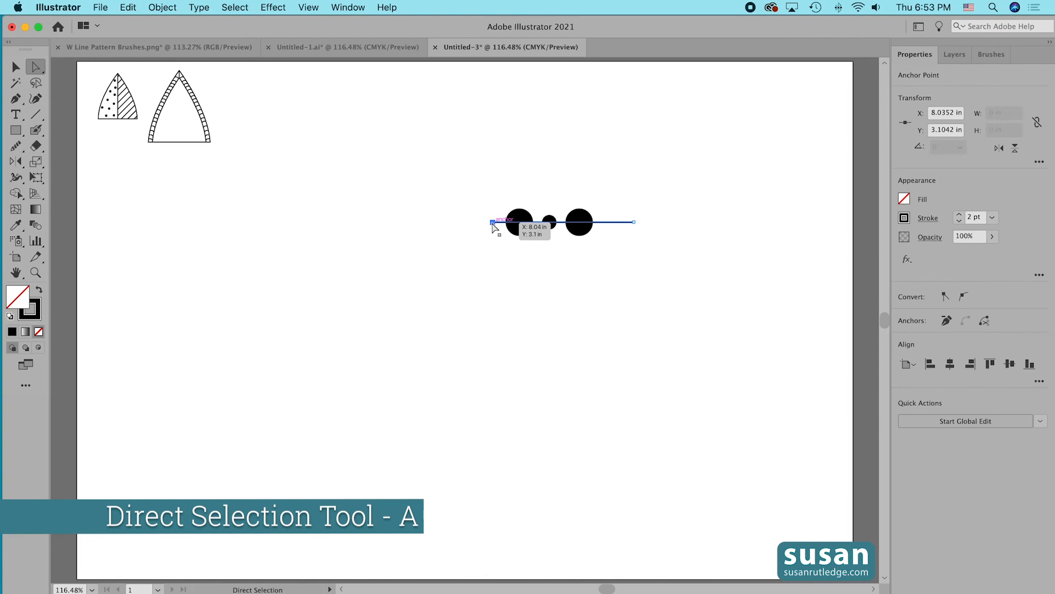
{"action": "left_click_drag", "start_coordinate": [493, 224], "coordinate": [511, 222]}
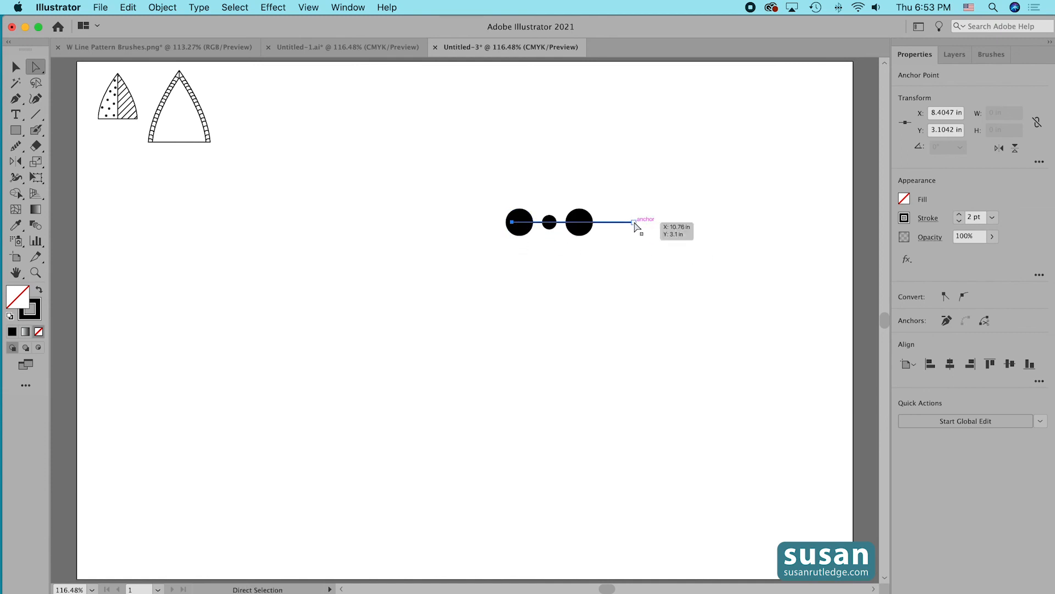
{"action": "left_click", "coordinate": [635, 223]}
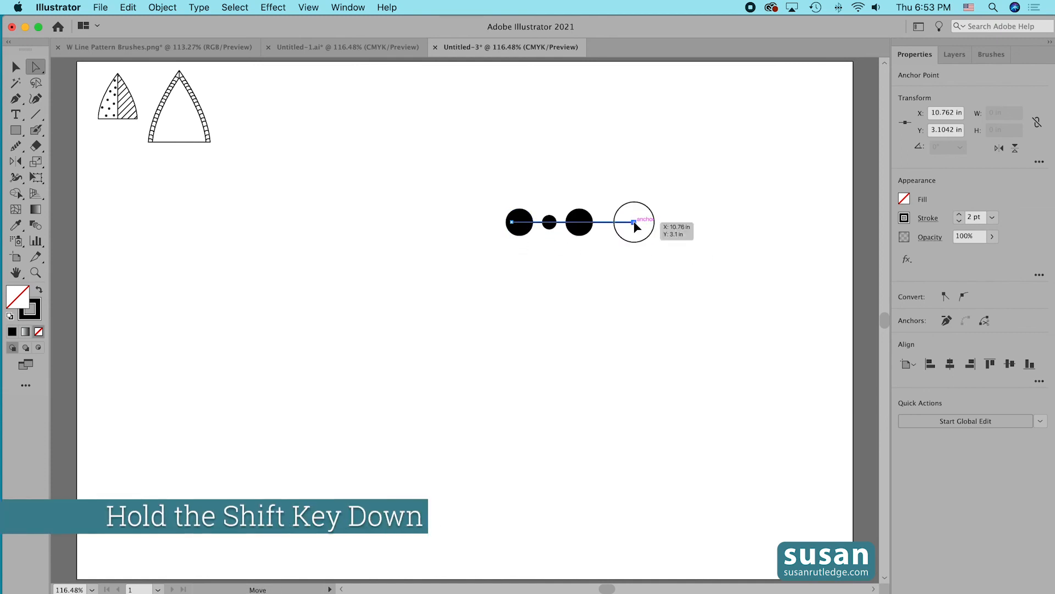
{"action": "left_click_drag", "start_coordinate": [635, 223], "coordinate": [586, 223]}
{"action": "left_click", "coordinate": [610, 241]}
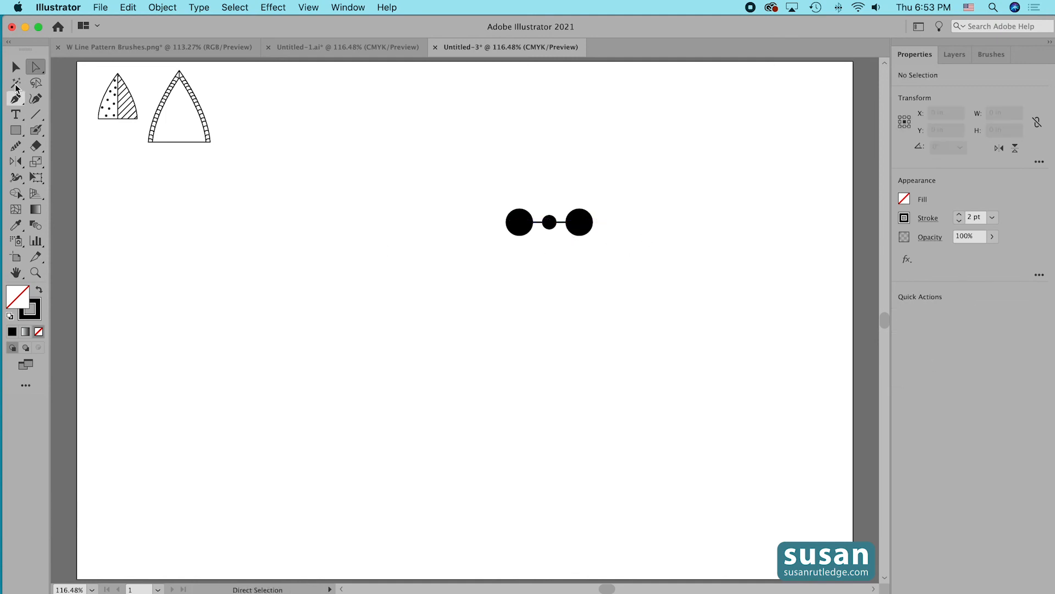
Make a pattern brush named Circles from the dot group, and move the group beside the leaf shapes.
{"action": "key", "text": "v"}
{"action": "left_click_drag", "start_coordinate": [461, 184], "coordinate": [628, 256]}
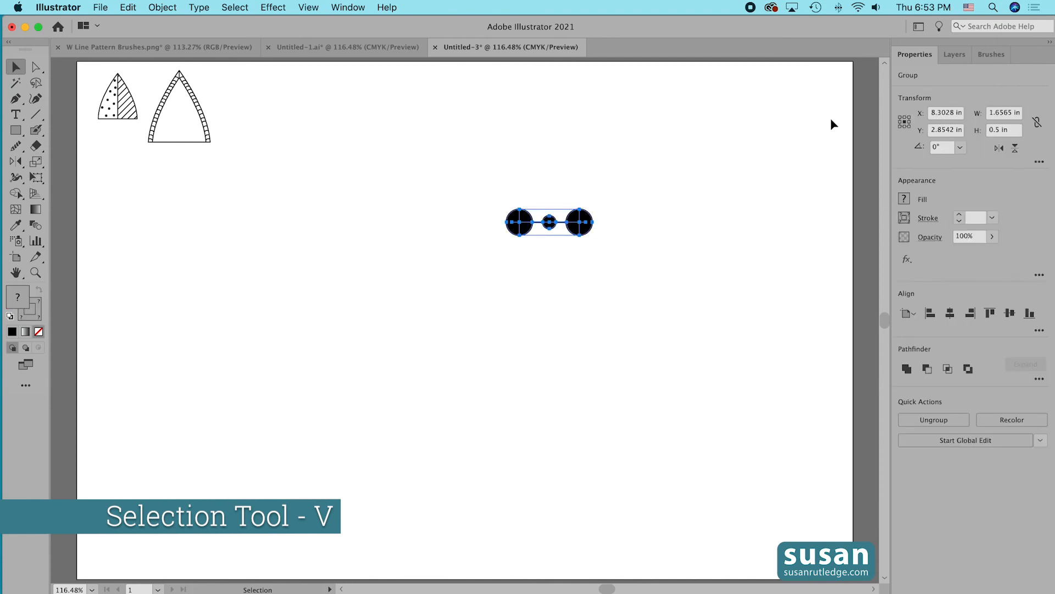
{"action": "left_click", "coordinate": [992, 55]}
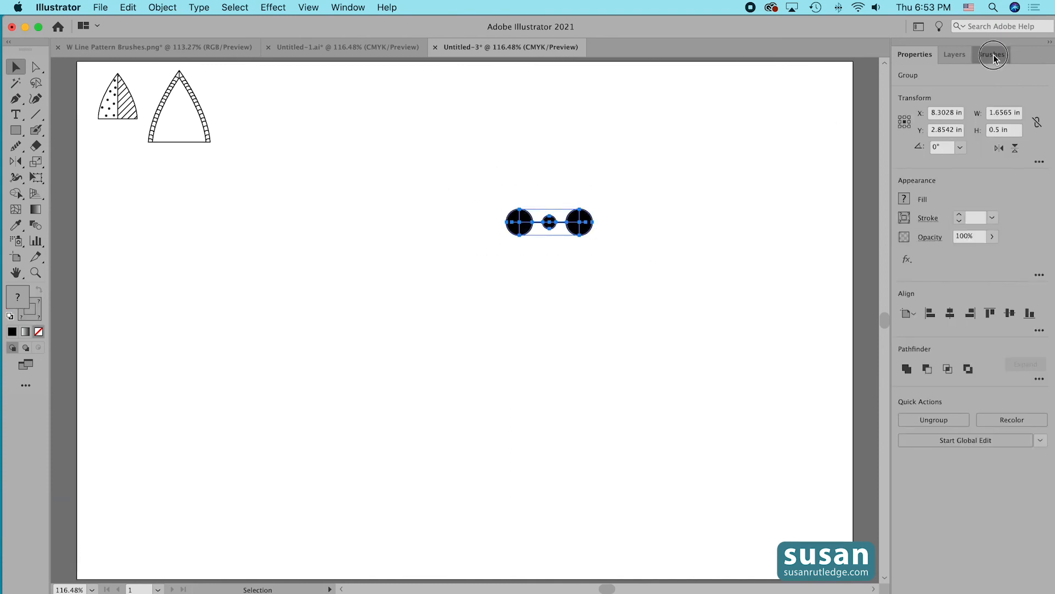
{"action": "mouse_move", "coordinate": [575, 225]}
{"action": "left_mouse_down"}
{"action": "mouse_move", "coordinate": [631, 250]}
{"action": "mouse_move", "coordinate": [864, 285]}
{"action": "mouse_move", "coordinate": [947, 275]}
{"action": "left_mouse_up"}
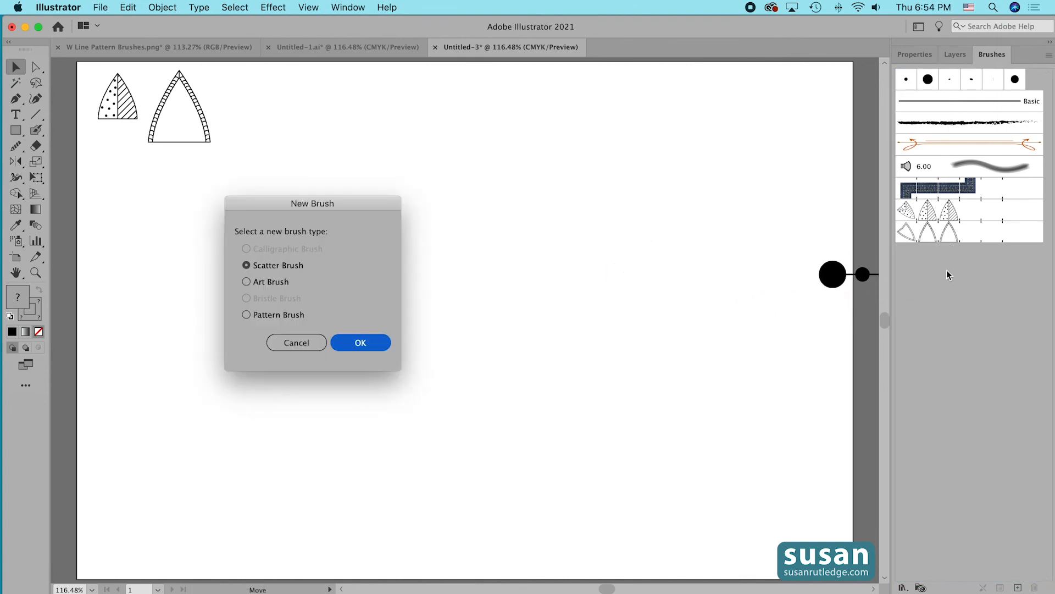
{"action": "left_click", "coordinate": [244, 314]}
{"action": "left_click", "coordinate": [361, 343]}
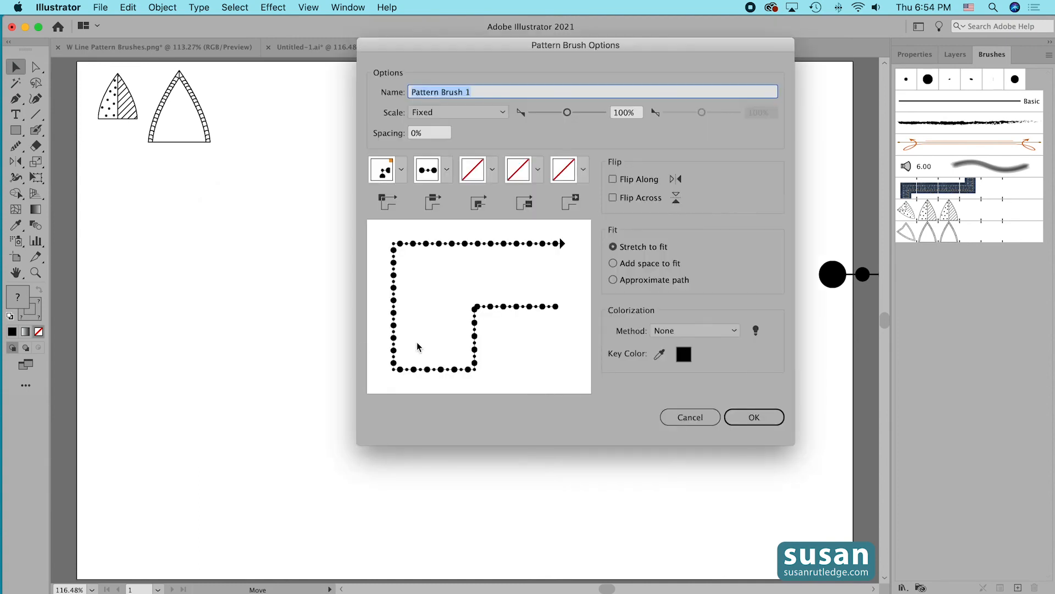
{"action": "type", "text": "Circles"}
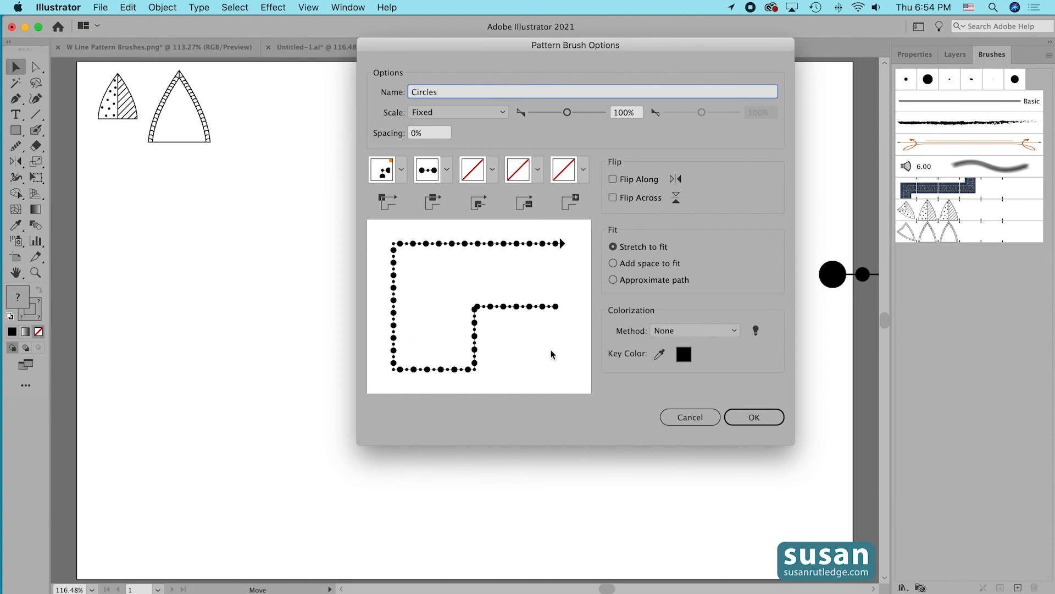
{"action": "left_click", "coordinate": [746, 417]}
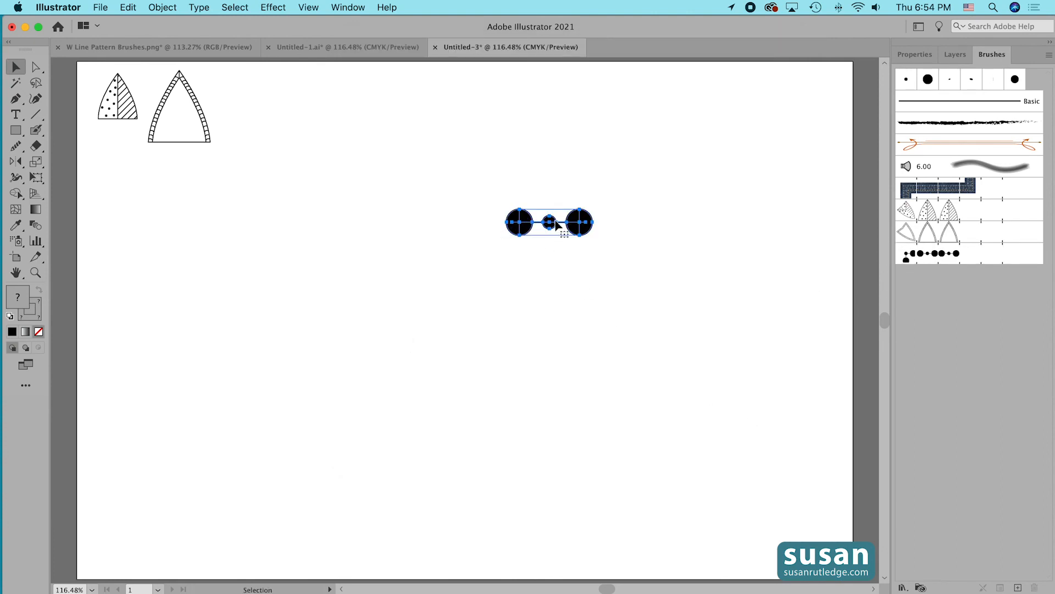
{"action": "left_click_drag", "start_coordinate": [583, 234], "coordinate": [319, 120]}
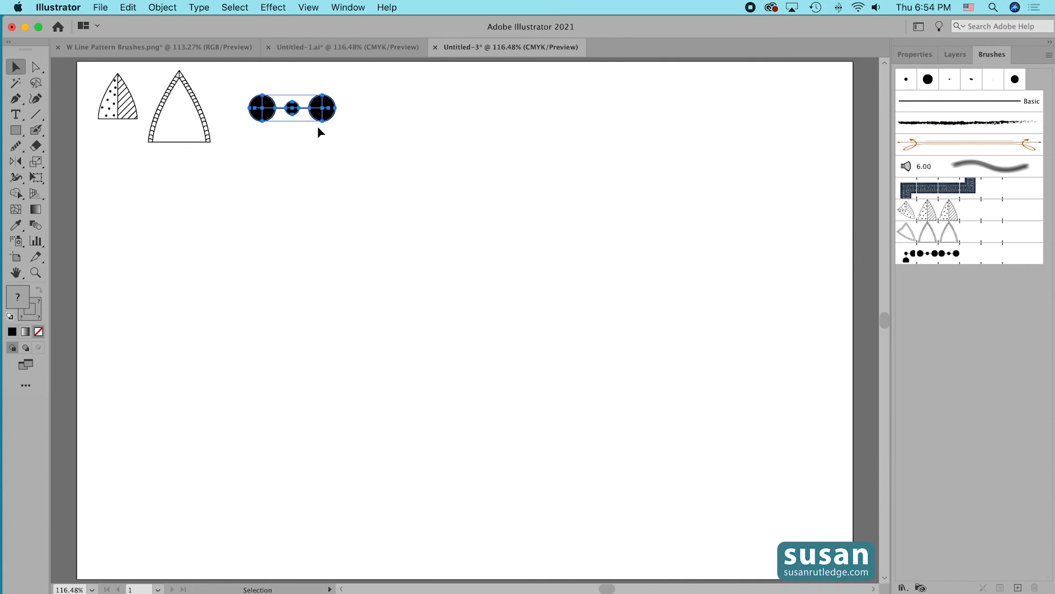
Draw a rectangle about 7.53 by 5.62 in below the dot group and apply the Circles brush to it.
{"action": "key", "text": "m"}
{"action": "left_click_drag", "start_coordinate": [291, 175], "coordinate": [681, 466]}
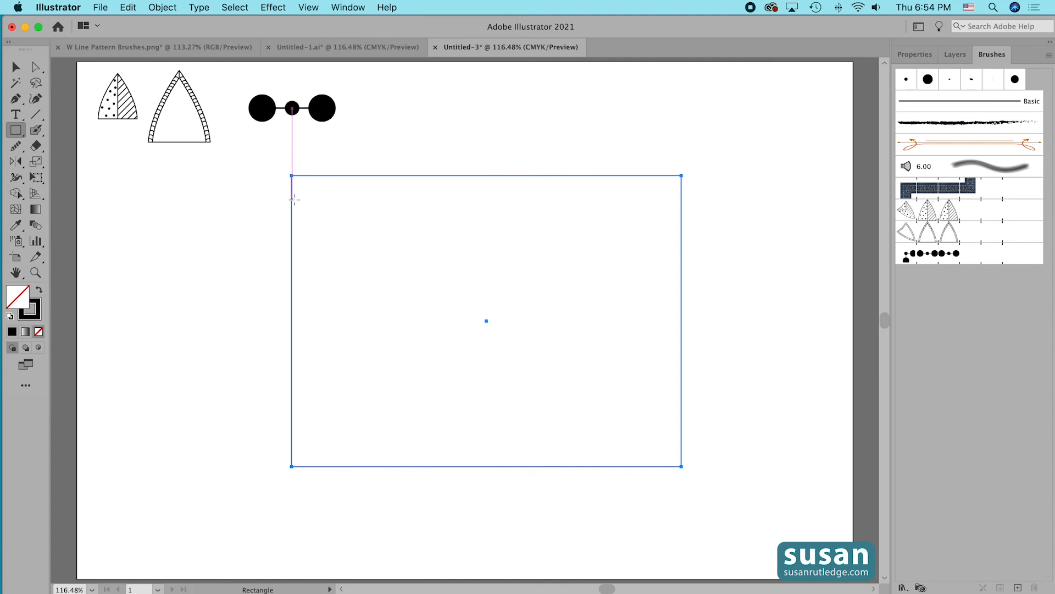
{"action": "left_click", "coordinate": [931, 258]}
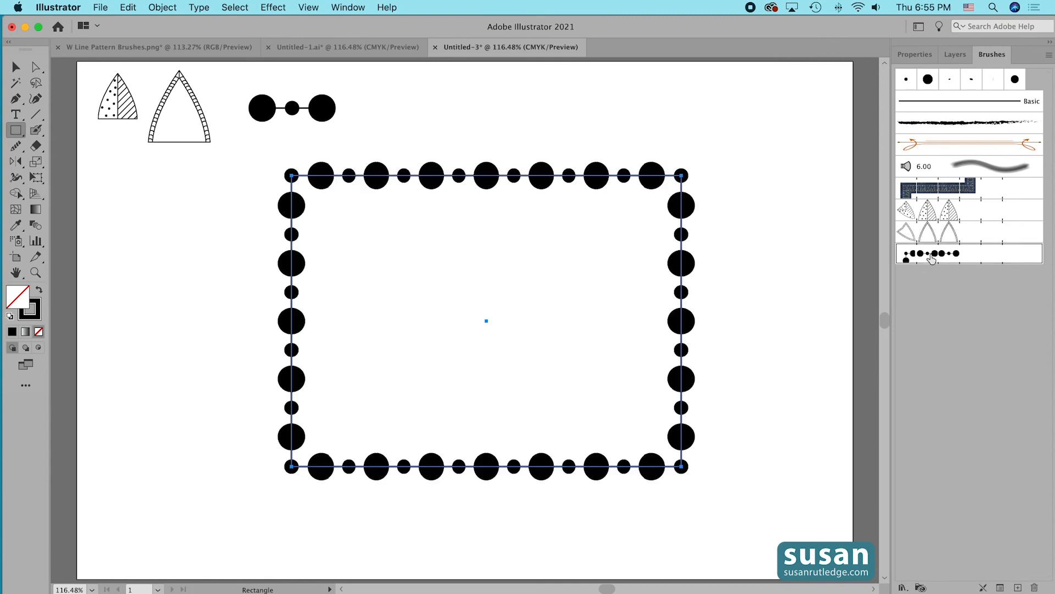
{"action": "left_click", "coordinate": [15, 67]}
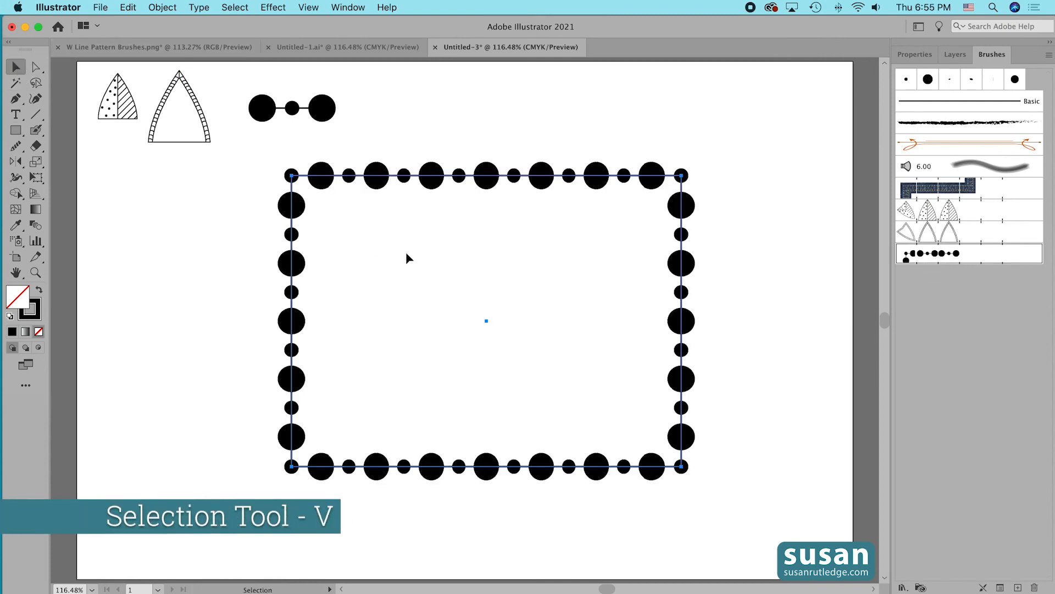
{"action": "left_click", "coordinate": [799, 296]}
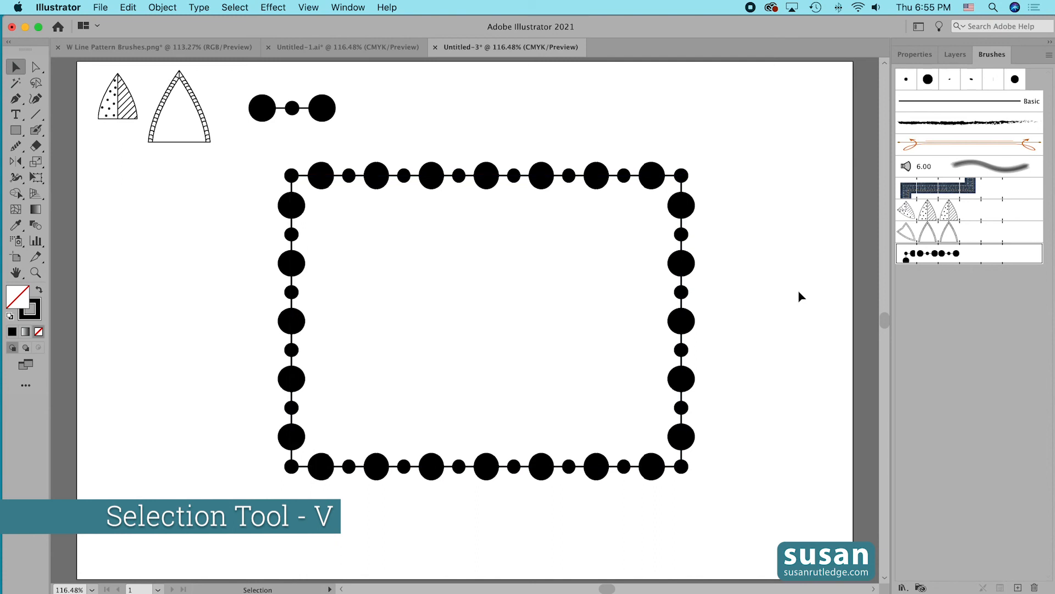
{"action": "left_click", "coordinate": [292, 211]}
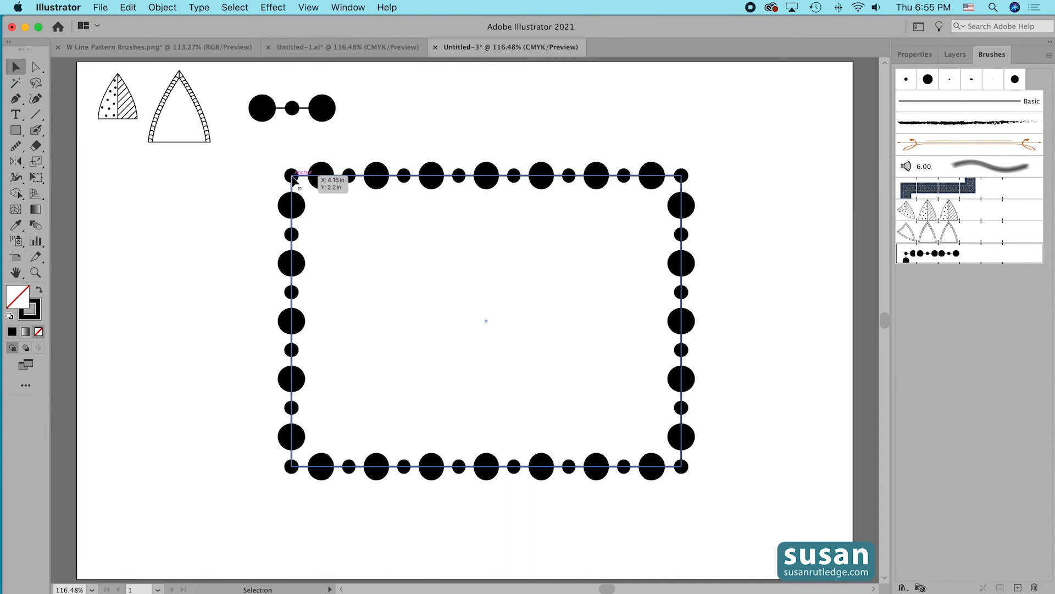
{"action": "left_click", "coordinate": [316, 139]}
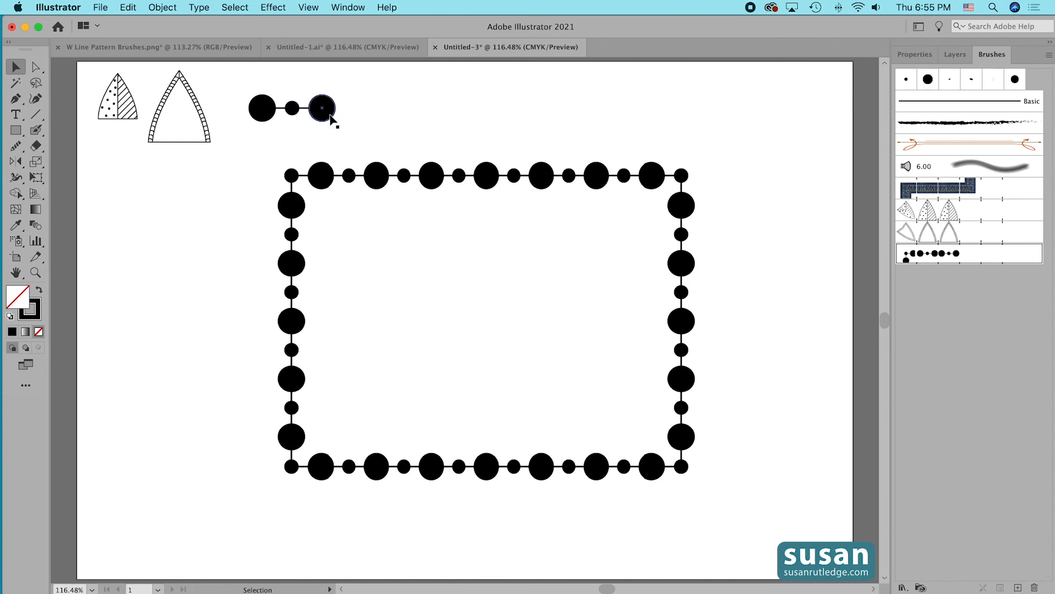
{"action": "left_click", "coordinate": [292, 176]}
{"action": "left_click", "coordinate": [820, 91]}
Reduce the dotted rectangle's stroke weight stepwise to below 0.5 pt, and delete this test rectangle.
{"action": "left_click", "coordinate": [916, 57]}
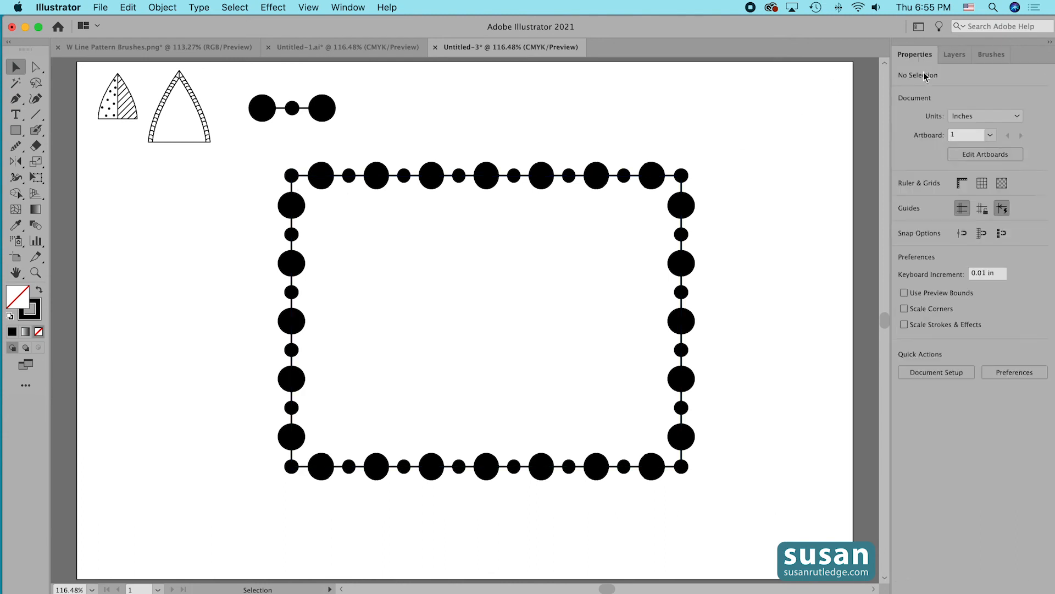
{"action": "left_click", "coordinate": [646, 179]}
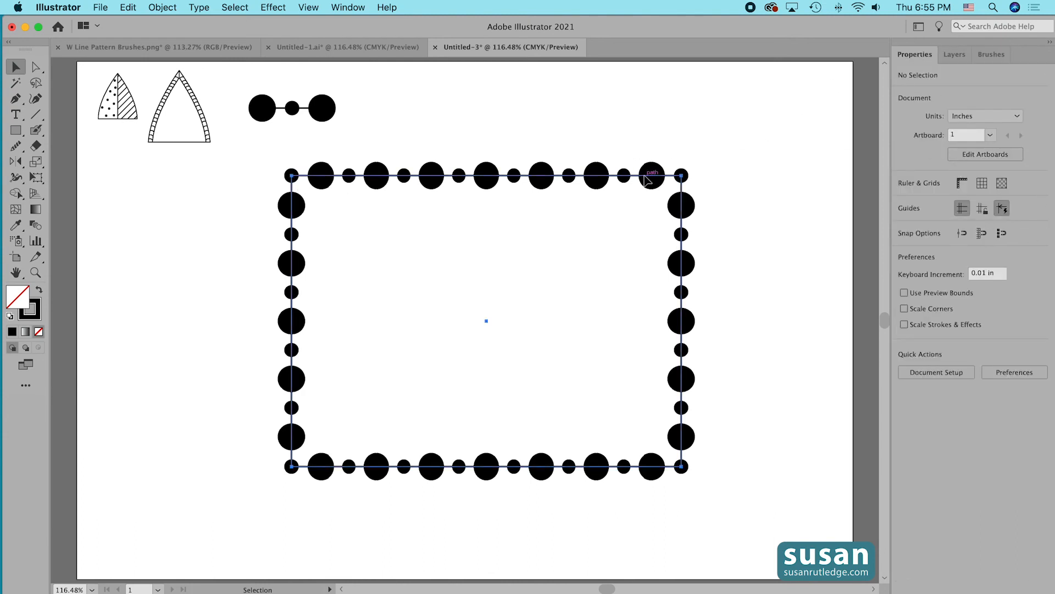
{"action": "left_click", "coordinate": [959, 222]}
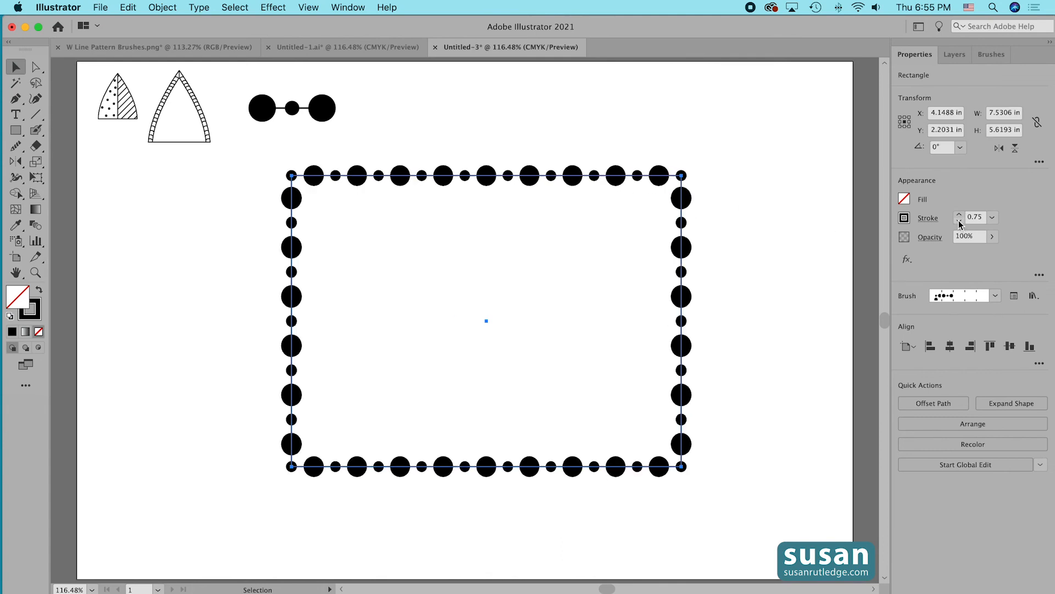
{"action": "left_click", "coordinate": [960, 222]}
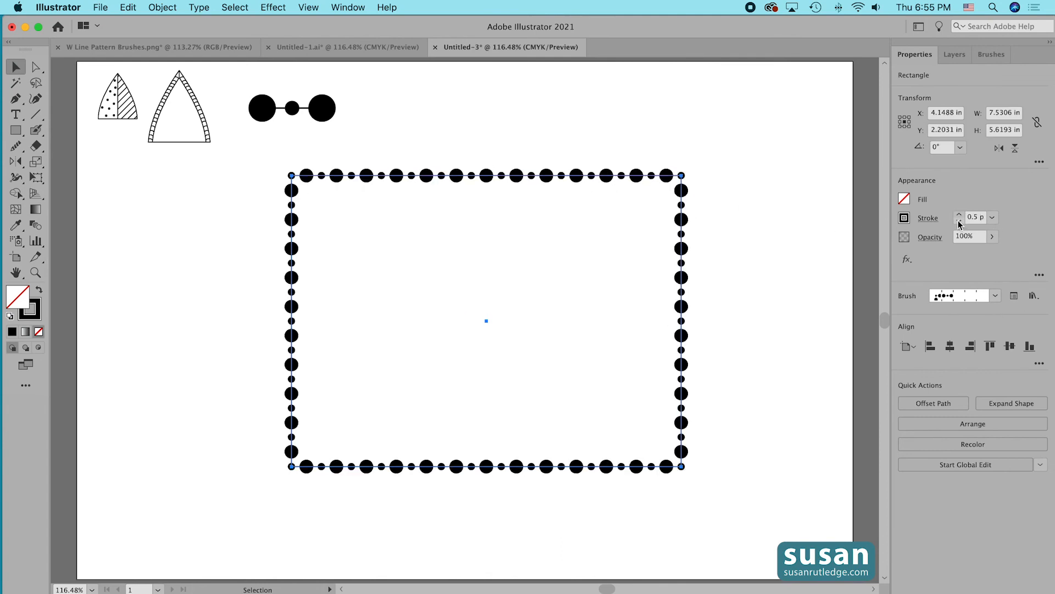
{"action": "left_click", "coordinate": [959, 220]}
{"action": "left_click", "coordinate": [740, 200]}
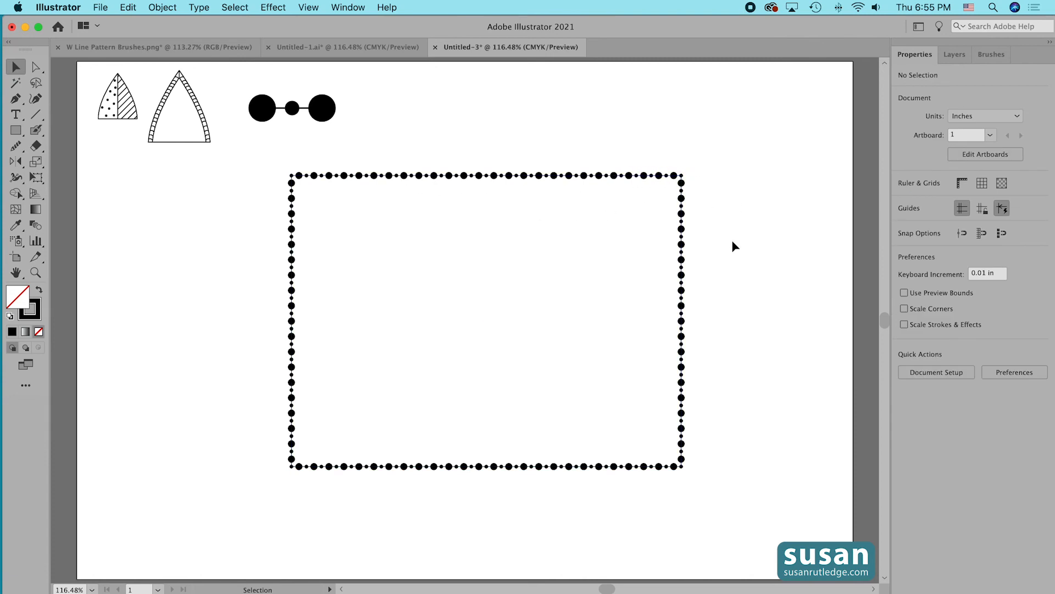
{"action": "left_click", "coordinate": [549, 177]}
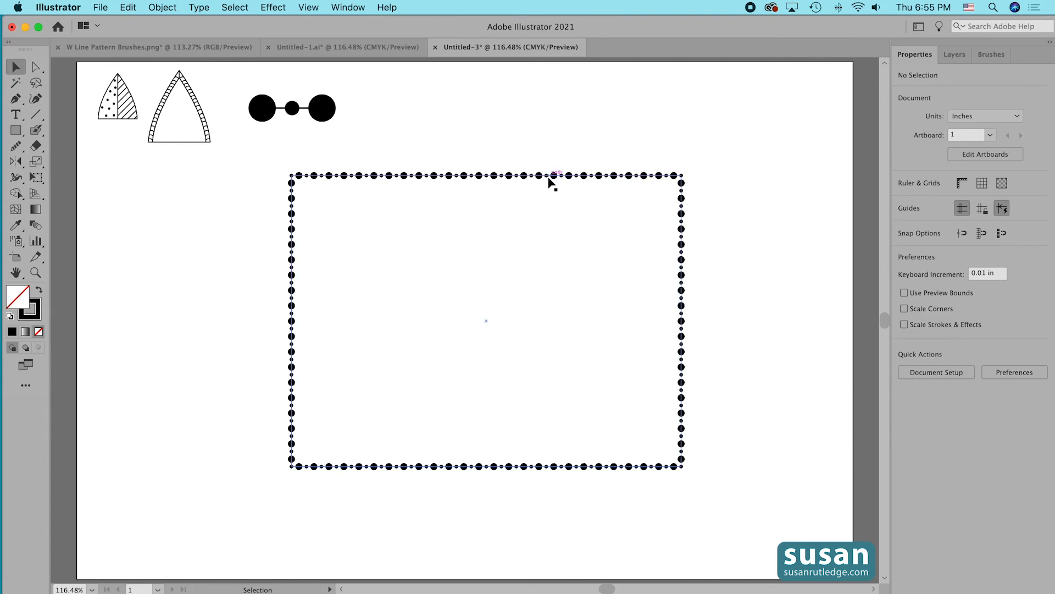
{"action": "key", "text": "Delete"}
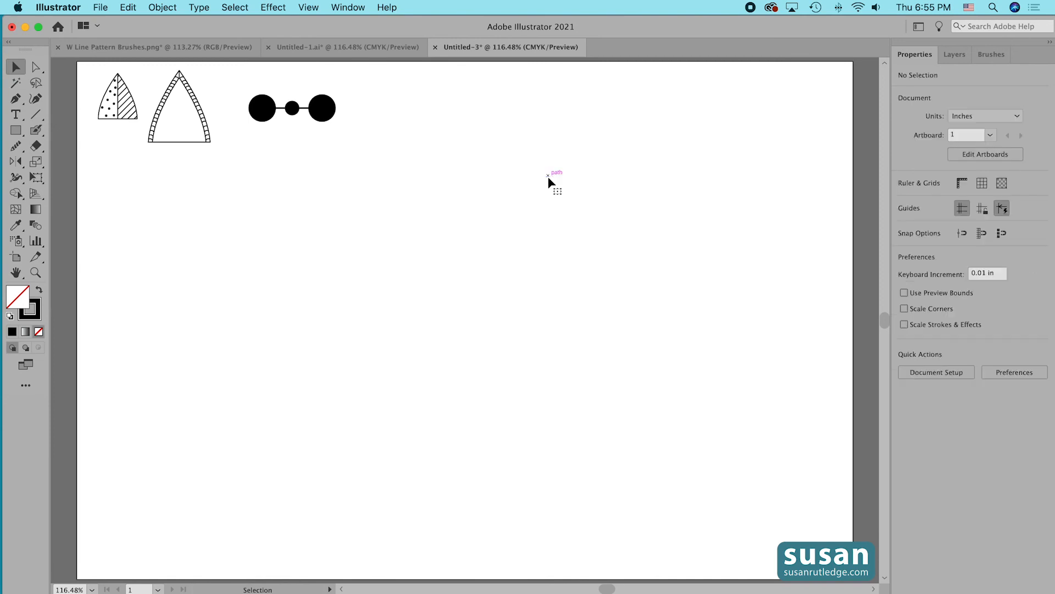
Show the document grid and turn on snapping to it.
{"action": "left_click", "coordinate": [982, 184]}
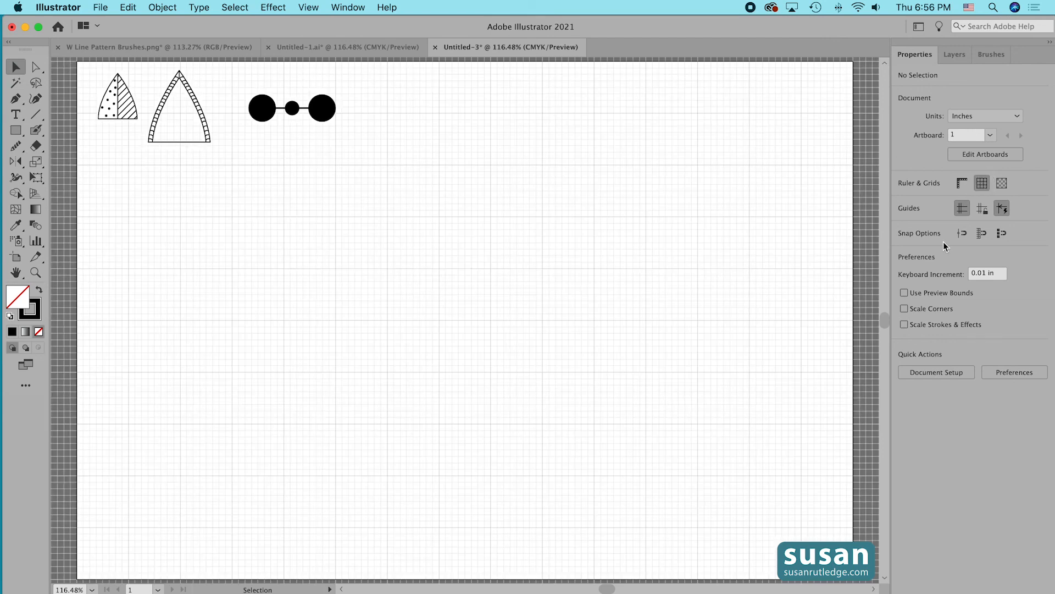
{"action": "left_click", "coordinate": [982, 235]}
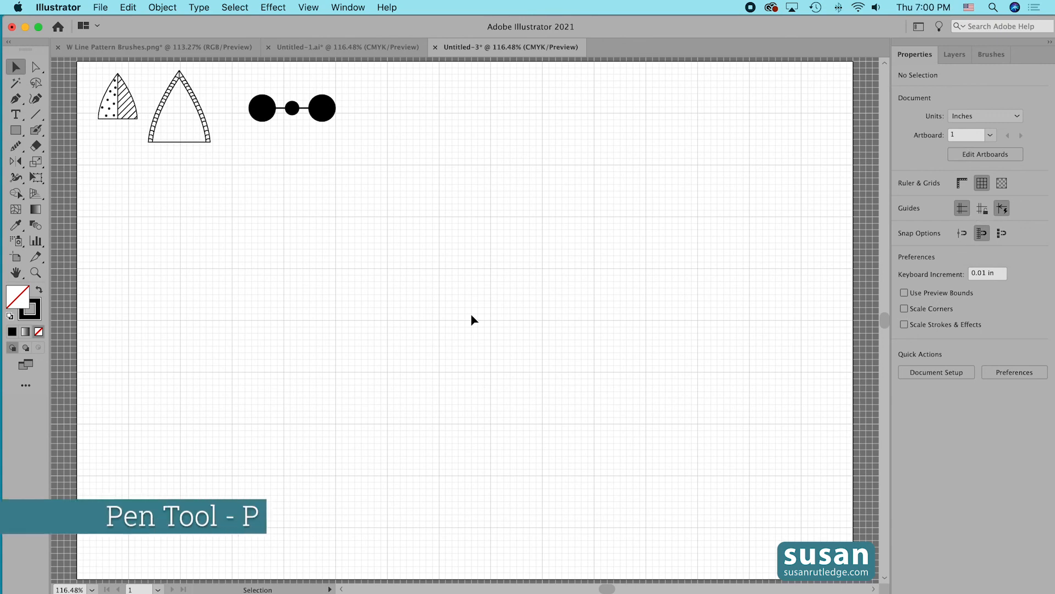
Draw a diagonal line with the Pen tool from X 6 in, Y 3.5 in to X 6.5 in, Y 4 in.
{"action": "key", "text": "p"}
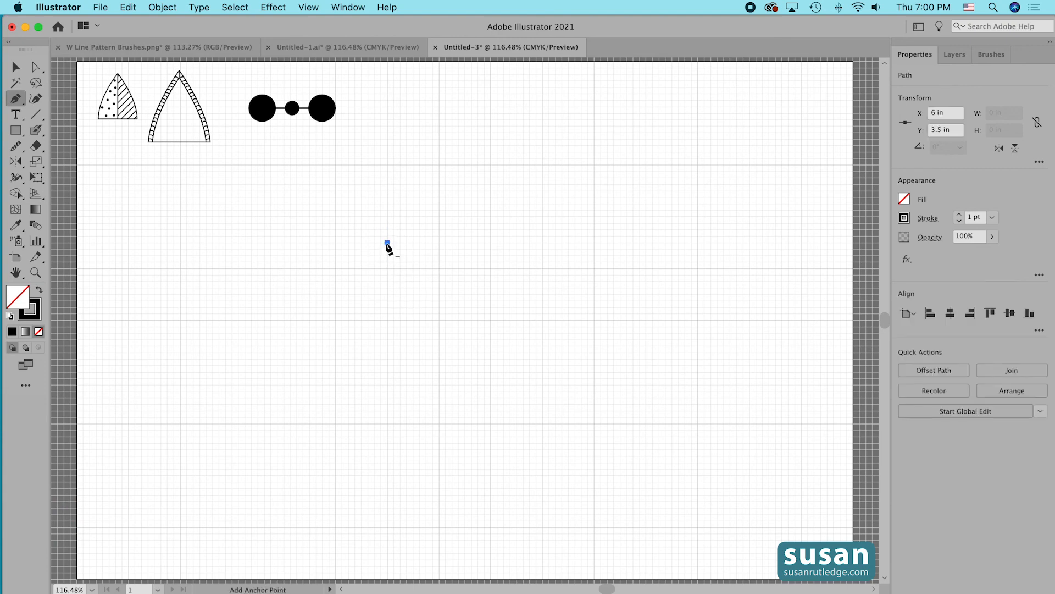
{"action": "left_click", "coordinate": [413, 269]}
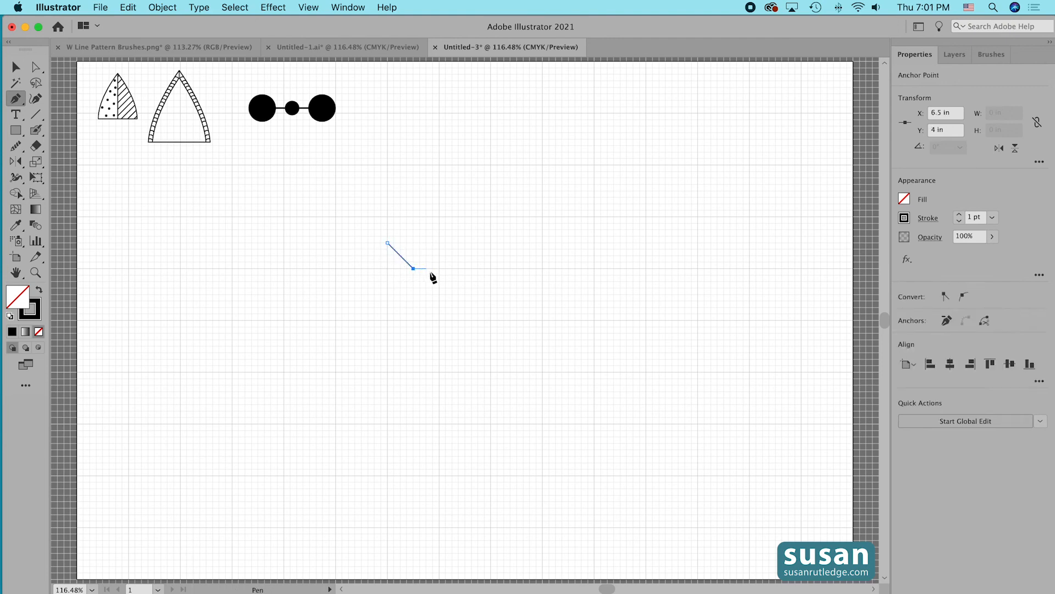
{"action": "key", "text": "v"}
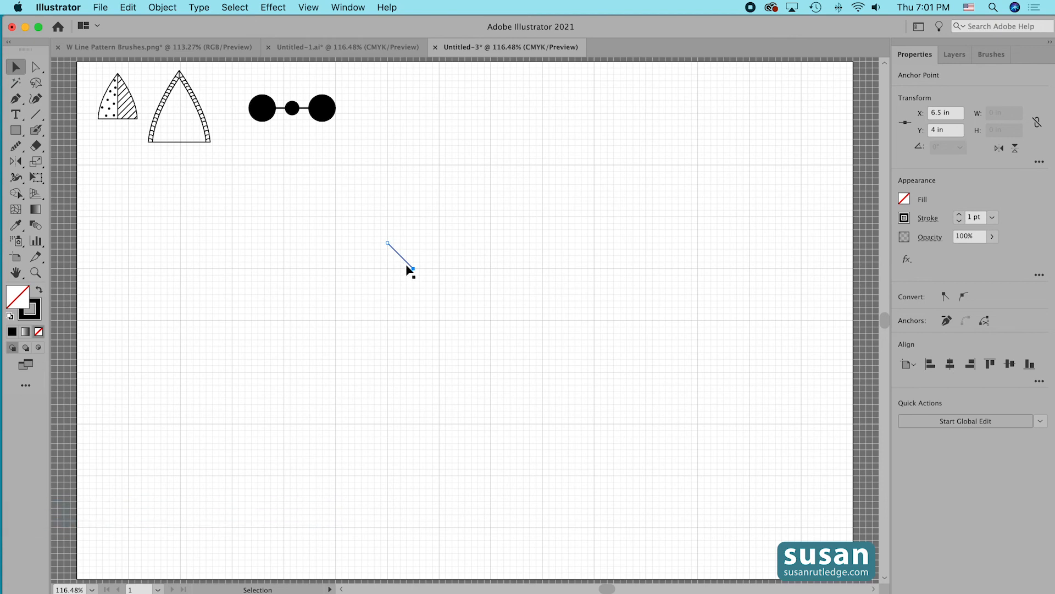
Add a filled round arrowhead to the start of the diagonal line.
{"action": "left_click", "coordinate": [935, 224]}
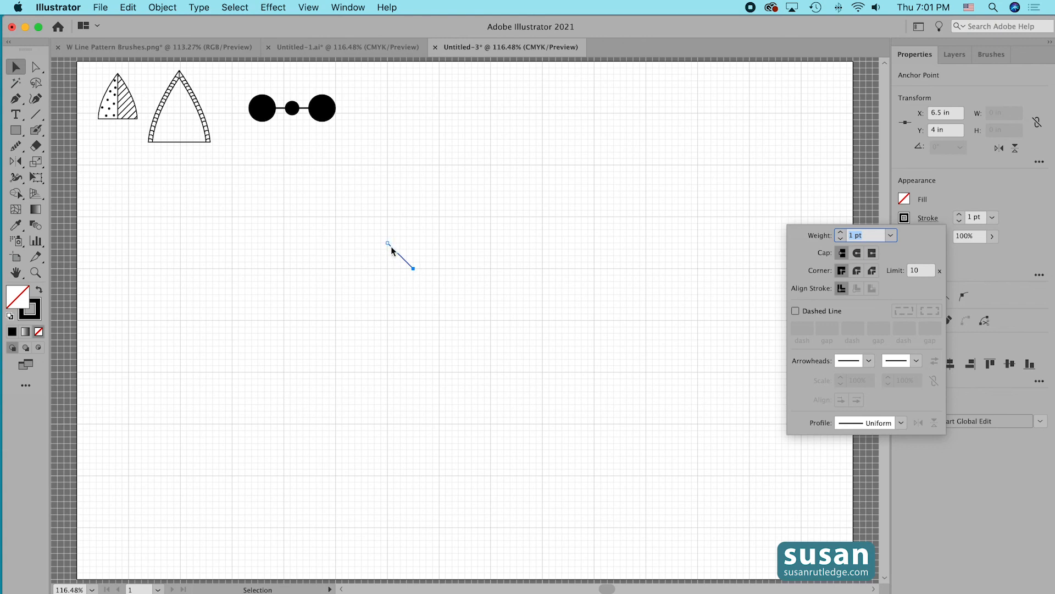
{"action": "left_click", "coordinate": [870, 364]}
{"action": "left_click_drag", "start_coordinate": [866, 409], "coordinate": [867, 474]}
{"action": "left_click", "coordinate": [844, 487]}
{"action": "left_click", "coordinate": [726, 202]}
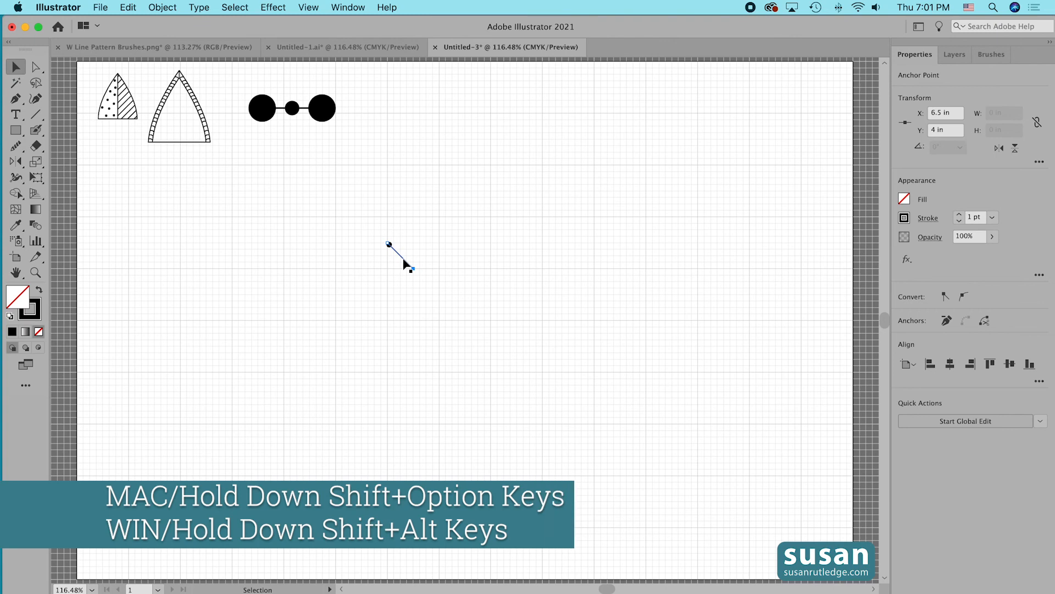
Duplicate the dot-ended diagonal line horizontally to X 6.625 in, and repeat the copy twice to make a row of four.
{"action": "left_click_drag", "start_coordinate": [404, 259], "coordinate": [434, 266]}
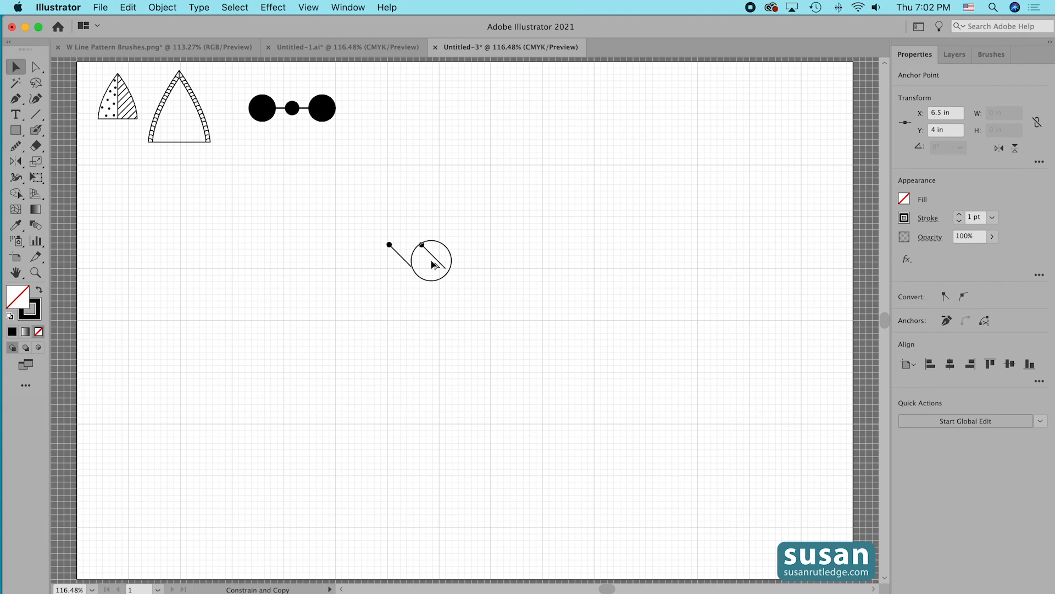
{"action": "left_click_drag", "start_coordinate": [434, 265], "coordinate": [434, 266]}
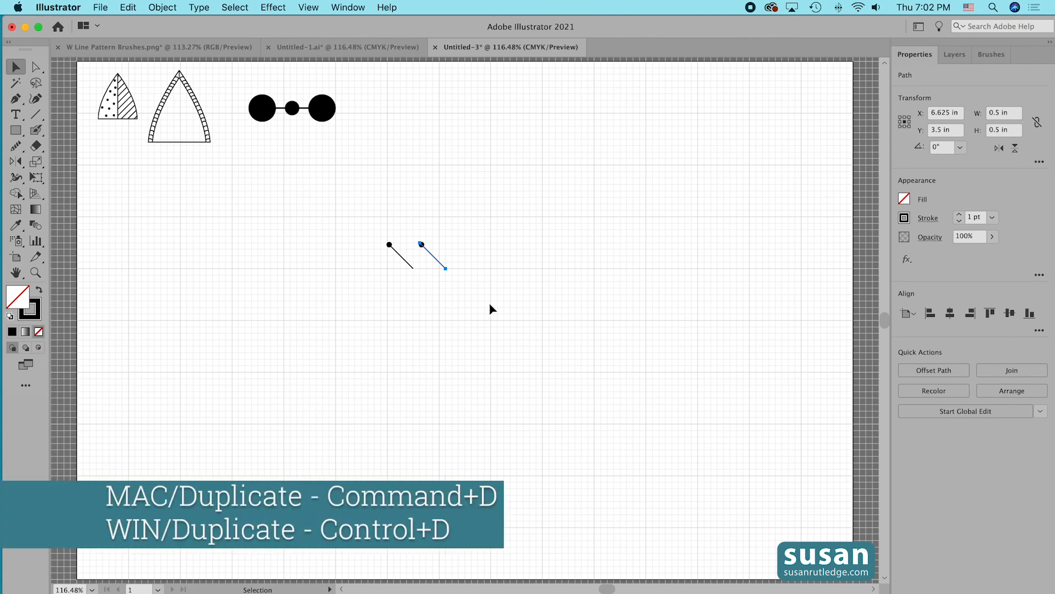
{"action": "key", "text": "super+d"}
{"action": "key", "text": "super+d"}
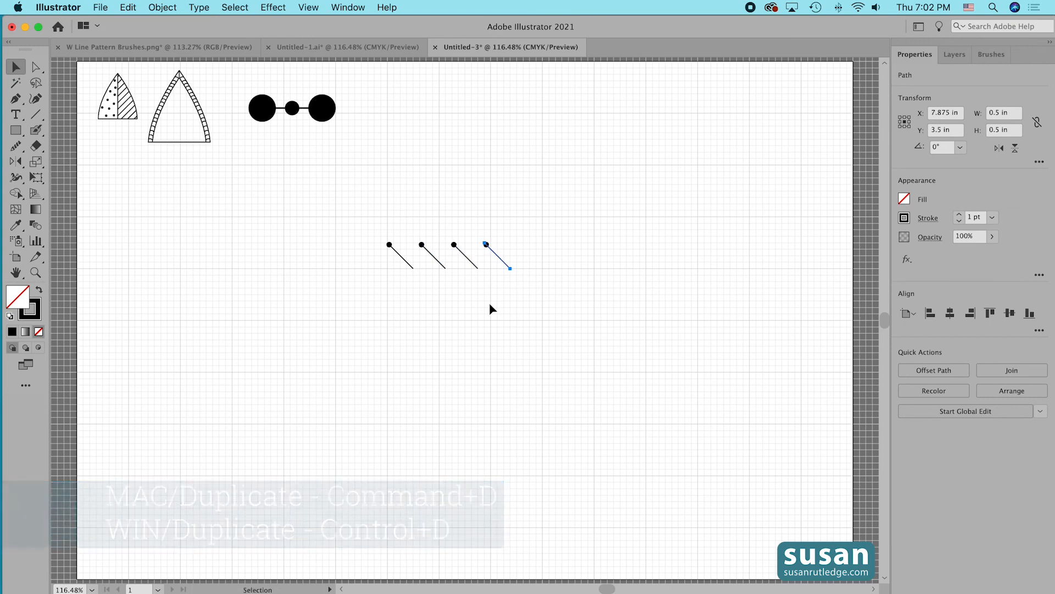
Group the four dot-ended diagonal lines.
{"action": "left_click", "coordinate": [476, 303]}
{"action": "left_click_drag", "start_coordinate": [537, 254], "coordinate": [553, 262]}
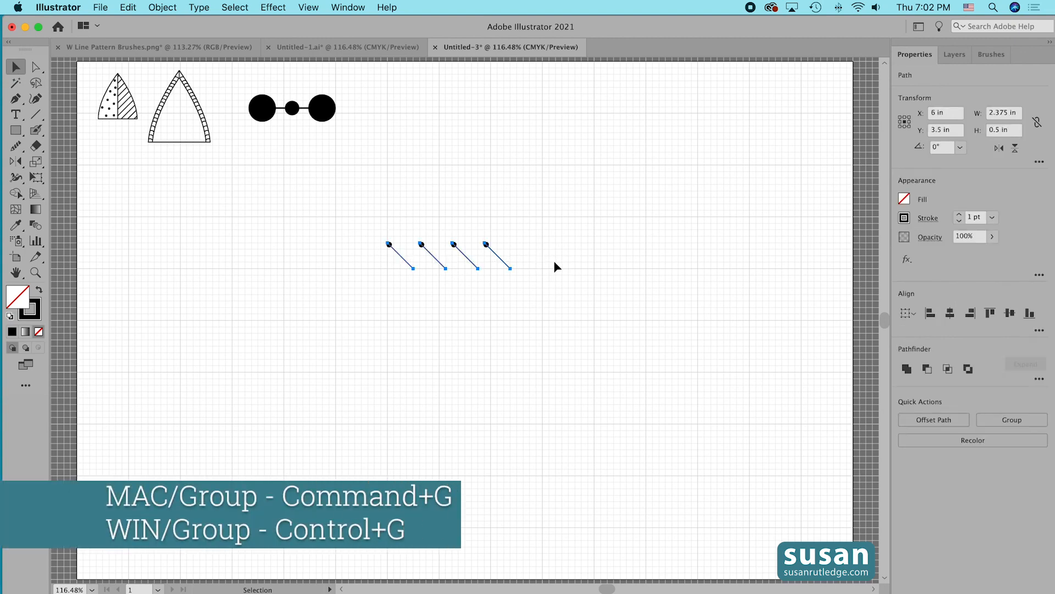
{"action": "key", "text": "super+g"}
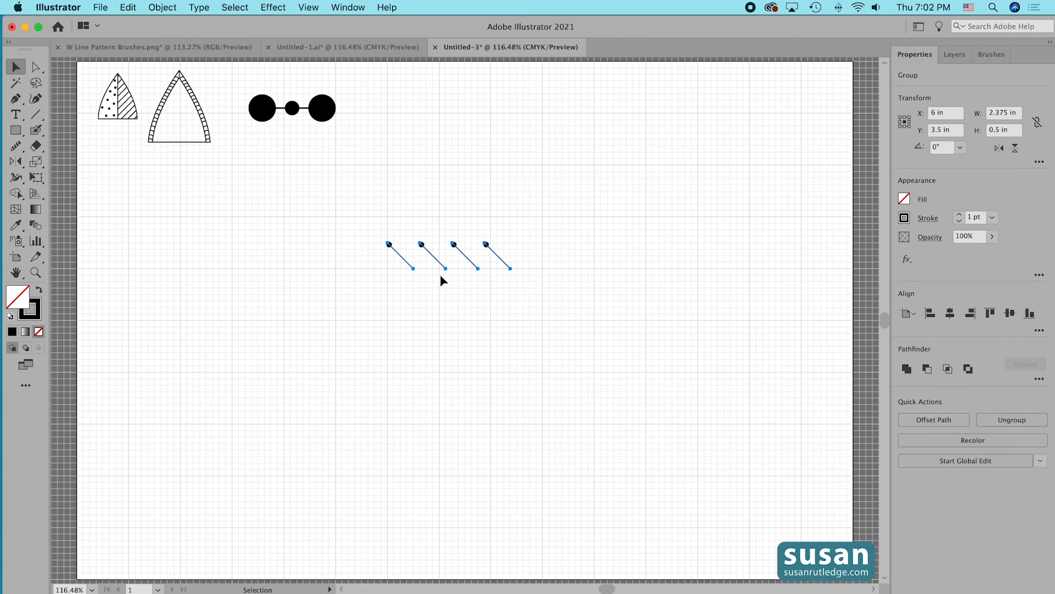
Create a reflected copy of the diagonal line group across the horizontal axis.
{"action": "left_click", "coordinate": [17, 165]}
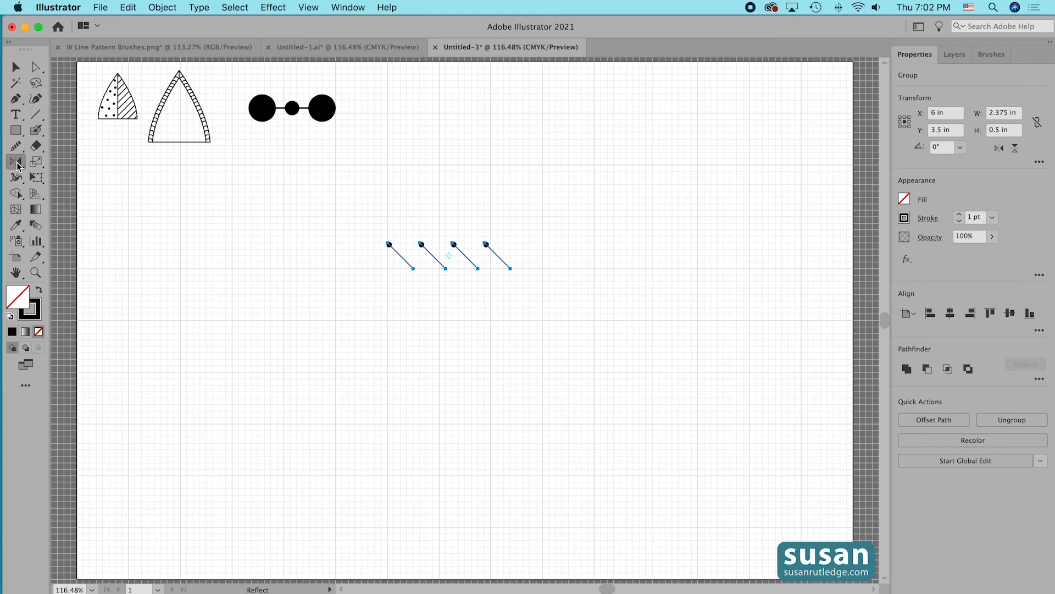
{"action": "double_click", "coordinate": [17, 162]}
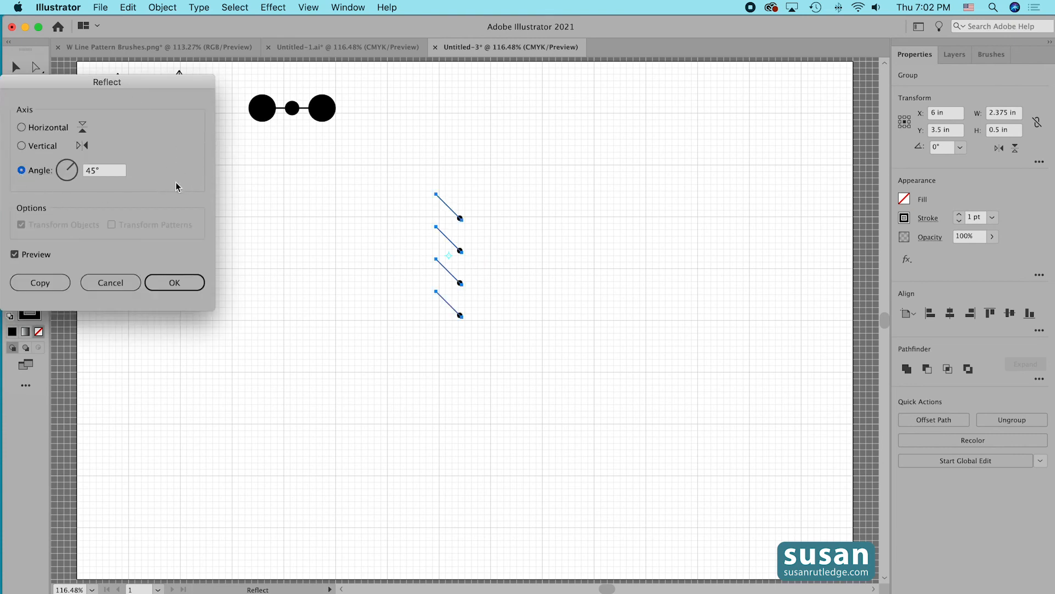
{"action": "left_click", "coordinate": [25, 129]}
{"action": "left_click", "coordinate": [40, 286]}
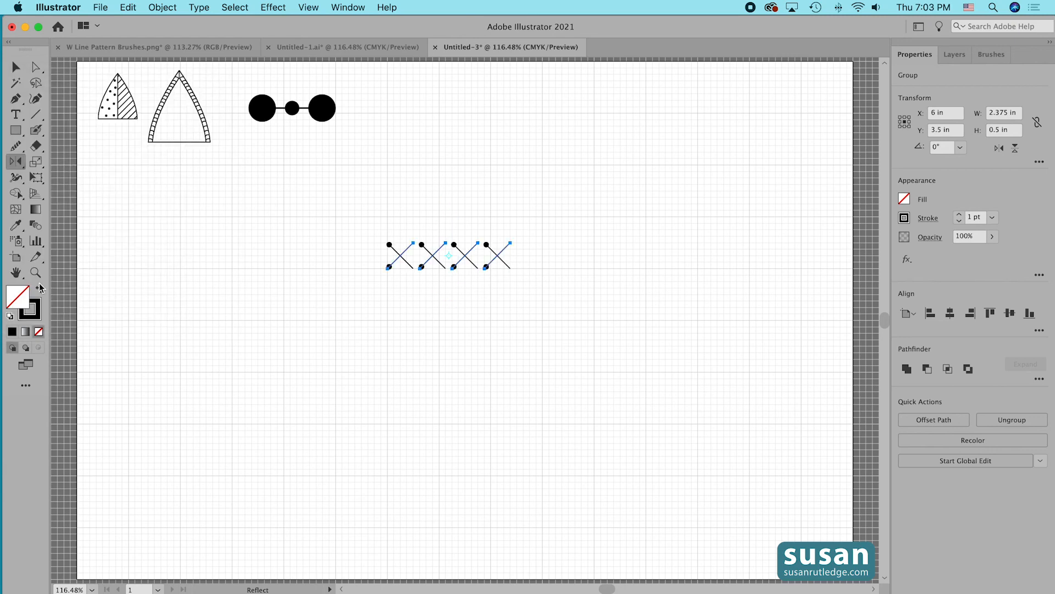
Move the reflected group straight down to Y 4 in so its line ends meet the originals as chevrons.
{"action": "key", "text": "v"}
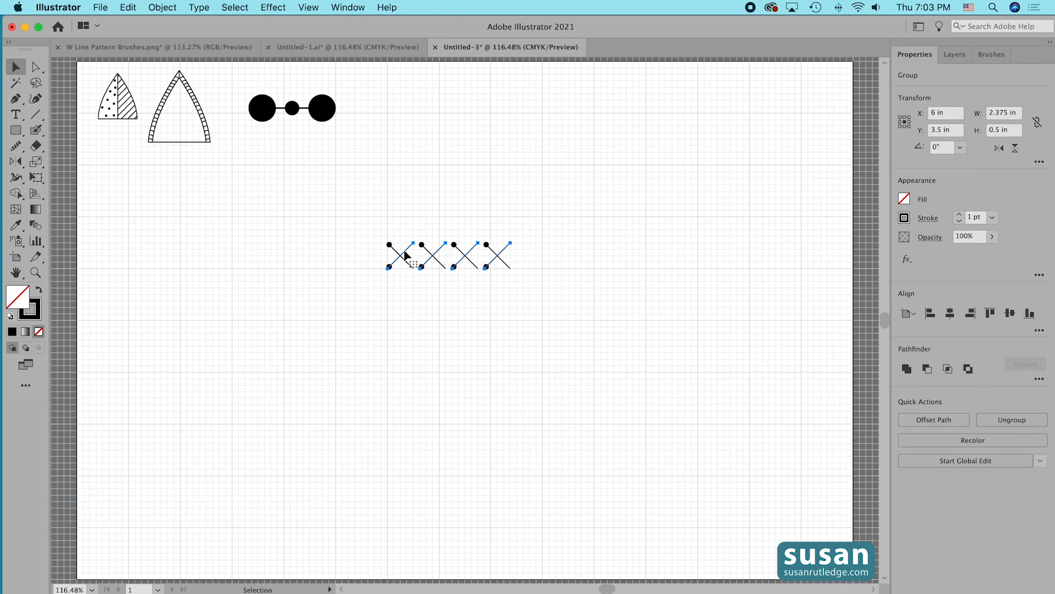
{"action": "left_click_drag", "start_coordinate": [405, 255], "coordinate": [405, 281]}
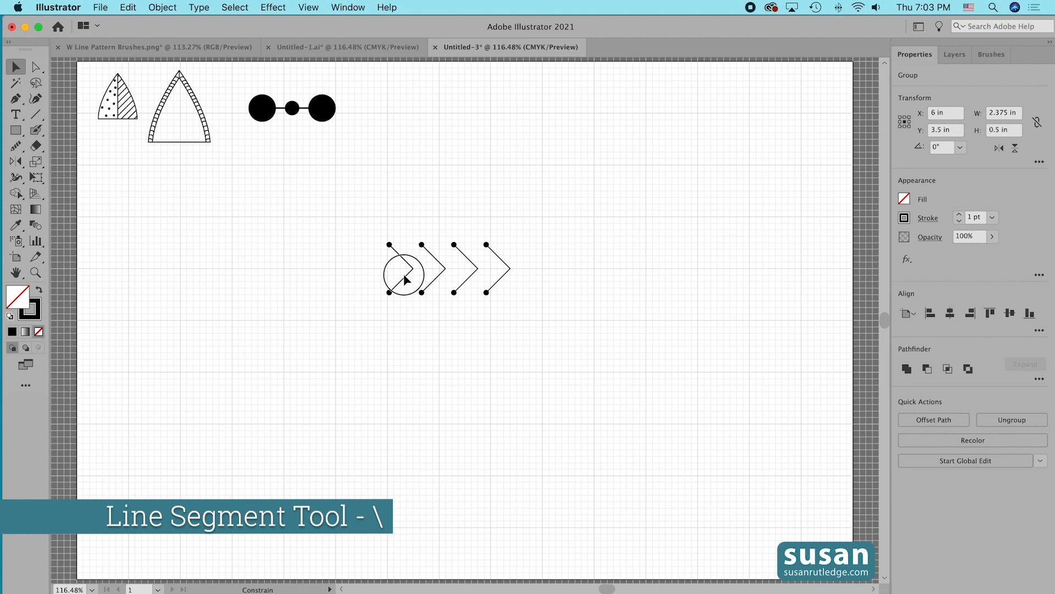
{"action": "left_click_drag", "start_coordinate": [405, 280], "coordinate": [405, 280]}
Draw a horizontal line segment 4.25 in long through the chevron points, starting at X 5.875 in, Y 4 in.
{"action": "key", "text": "\\"}
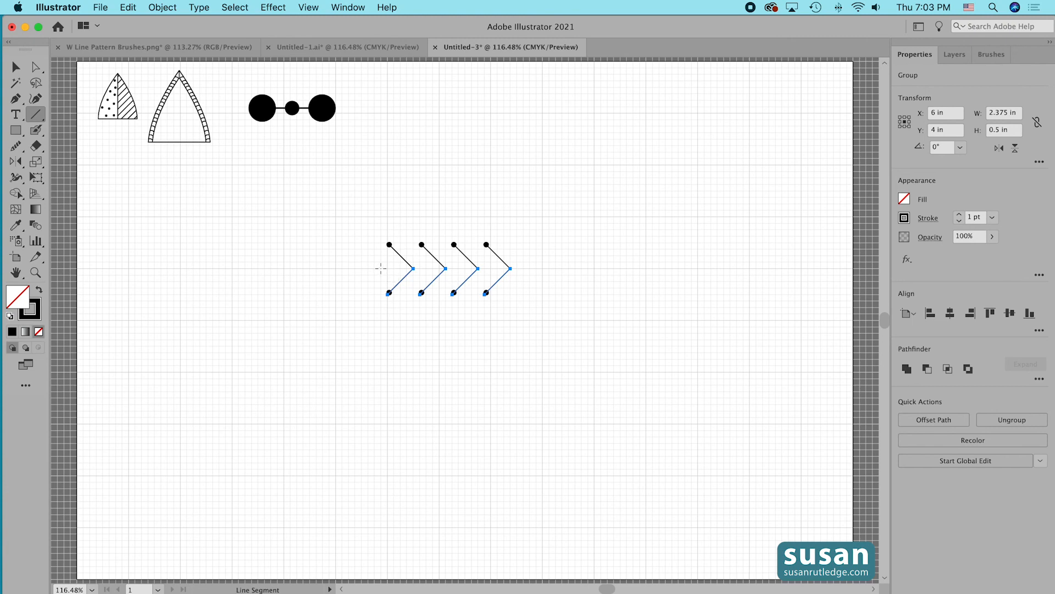
{"action": "left_click_drag", "start_coordinate": [381, 268], "coordinate": [601, 273]}
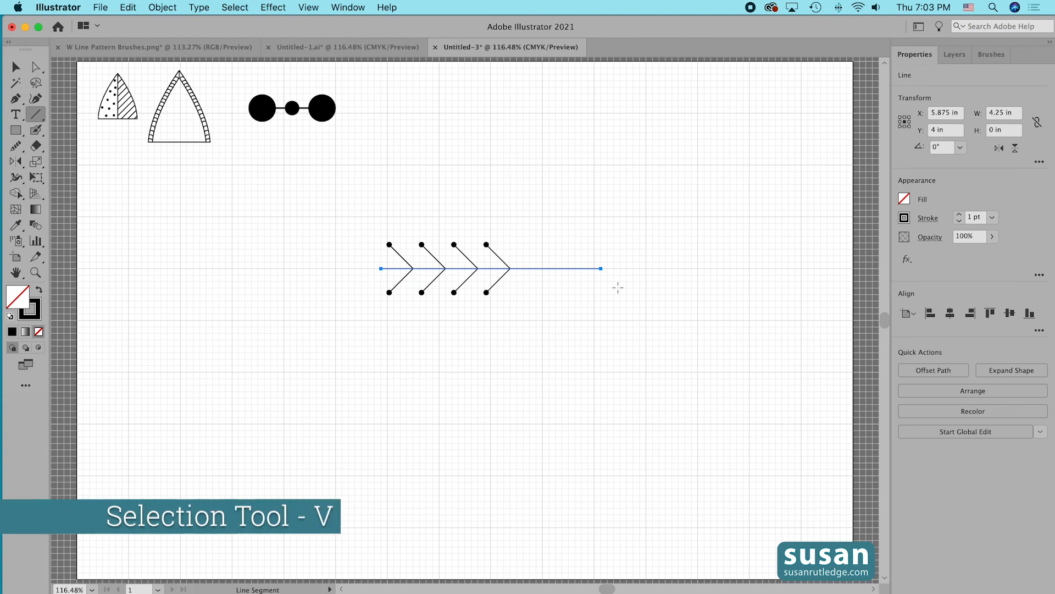
{"action": "key", "text": "v"}
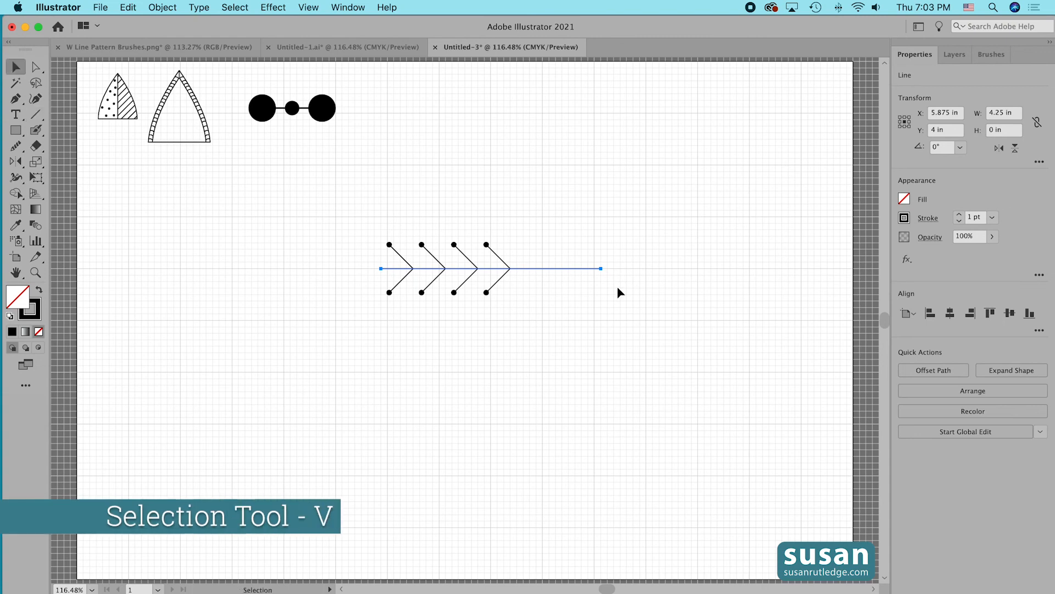
Select both diagonal groups and the stem line, and scale them uniformly to 50%.
{"action": "left_click", "coordinate": [373, 226]}
{"action": "left_click_drag", "start_coordinate": [375, 227], "coordinate": [617, 297]}
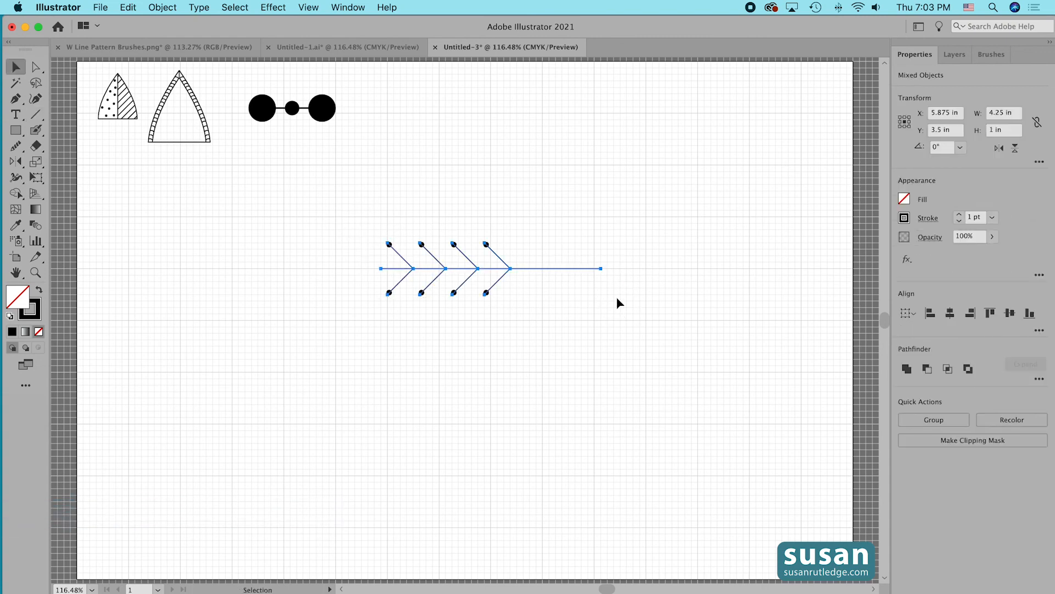
{"action": "left_click", "coordinate": [162, 7]}
{"action": "mouse_move", "coordinate": [170, 23]}
{"action": "left_click", "coordinate": [315, 87]}
{"action": "left_click", "coordinate": [228, 214]}
{"action": "type", "text": "50"}
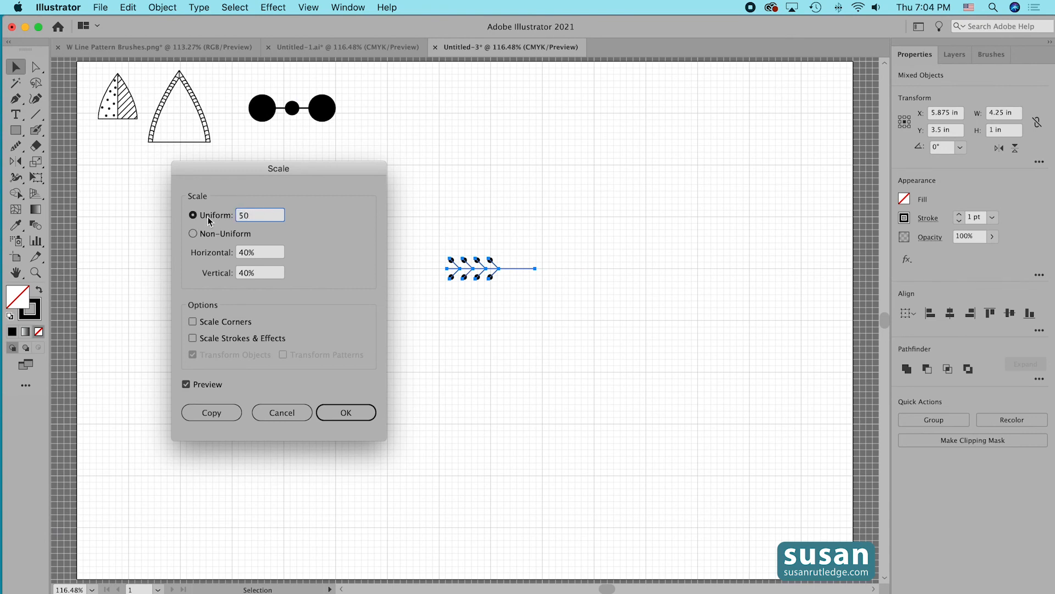
{"action": "left_click", "coordinate": [346, 413]}
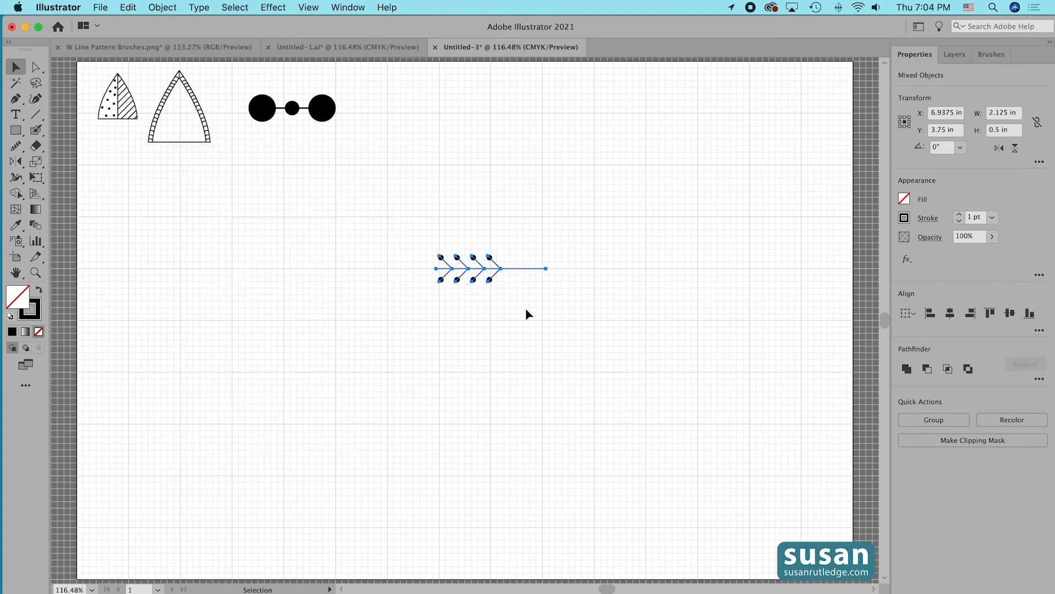
With rulers shown, duplicate the scaled artwork horizontally to X 8.25 in and place a vertical guide at the copy's left end.
{"action": "key", "text": "super+r"}
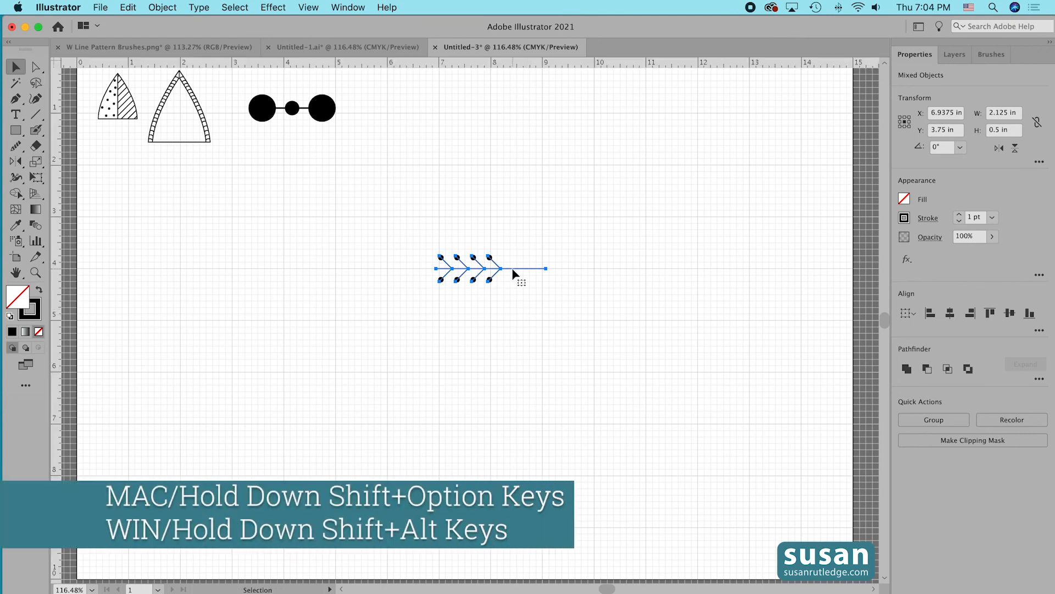
{"action": "left_click_drag", "start_coordinate": [513, 268], "coordinate": [582, 269]}
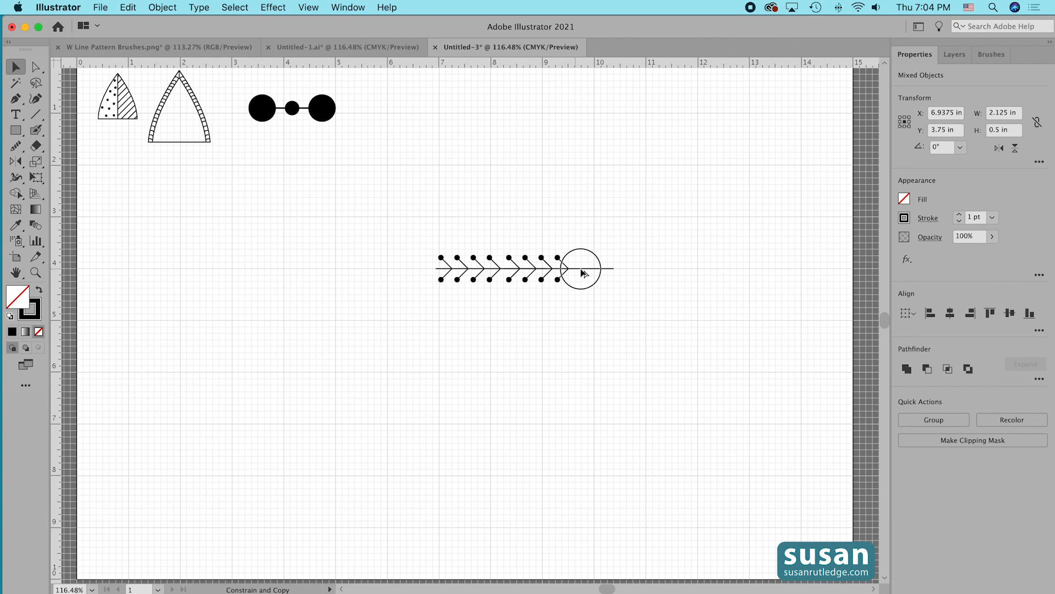
{"action": "left_click_drag", "start_coordinate": [584, 272], "coordinate": [584, 273]}
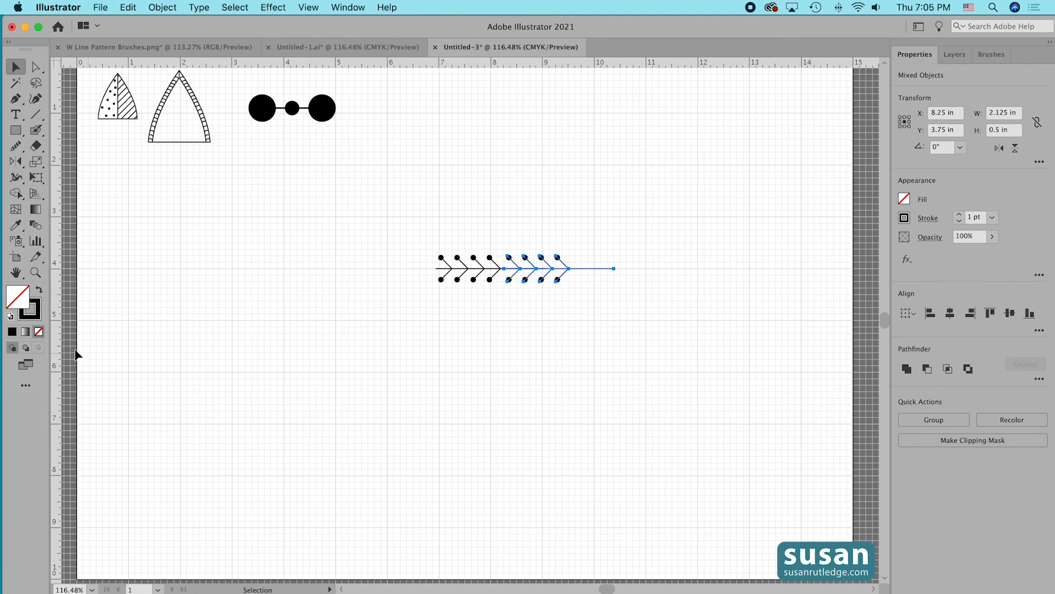
{"action": "left_click_drag", "start_coordinate": [54, 332], "coordinate": [503, 313]}
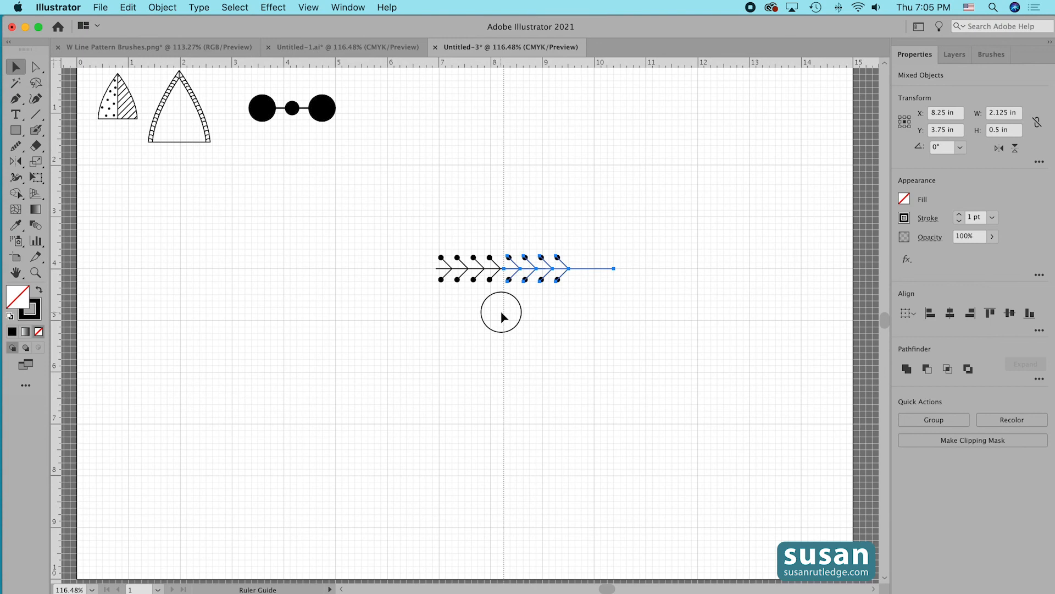
{"action": "left_click", "coordinate": [501, 311]}
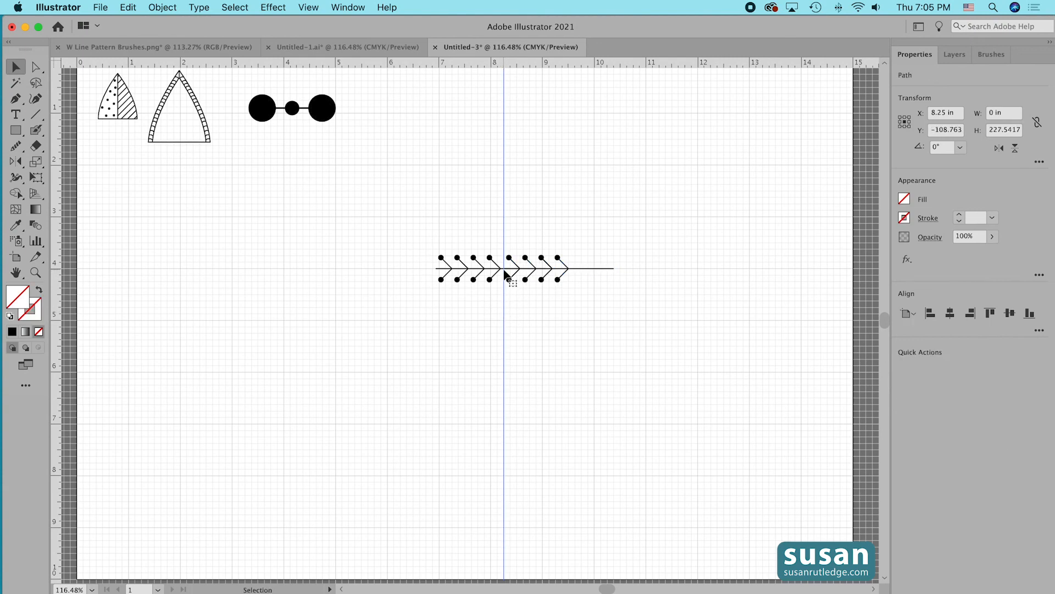
Delete the copied stem line and the copy's upper and lower diagonal groups.
{"action": "left_click", "coordinate": [589, 268]}
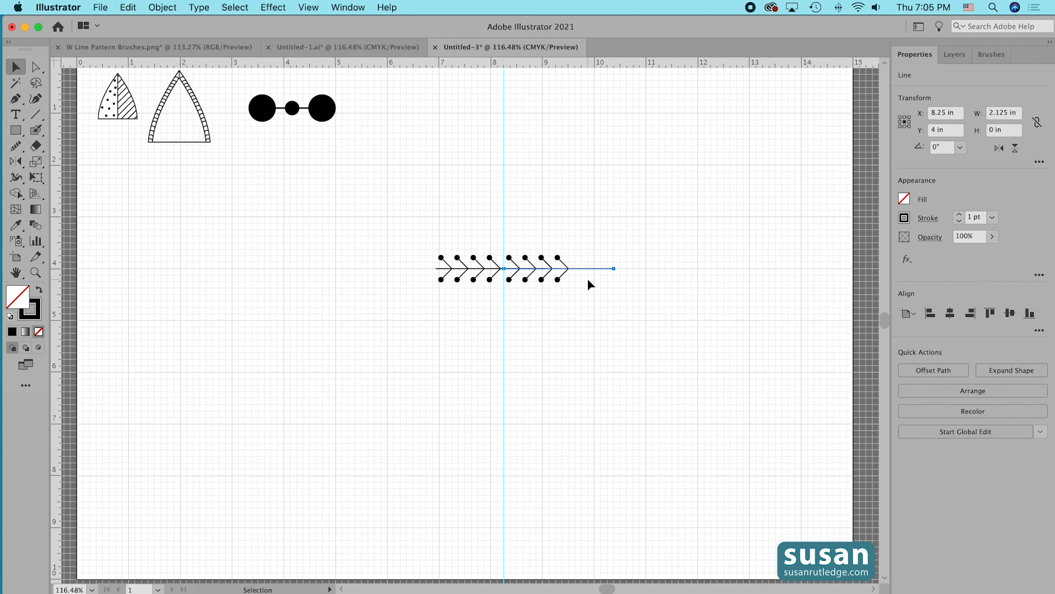
{"action": "key", "text": "Delete"}
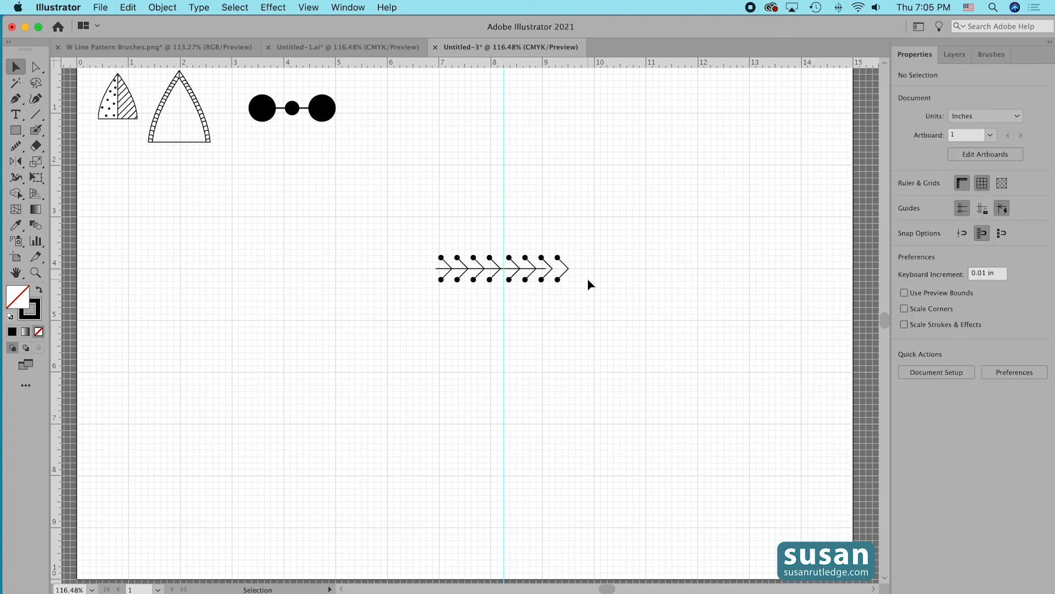
{"action": "left_click", "coordinate": [511, 261]}
{"action": "key", "text": "Delete"}
{"action": "left_click", "coordinate": [512, 279]}
{"action": "key", "text": "Delete"}
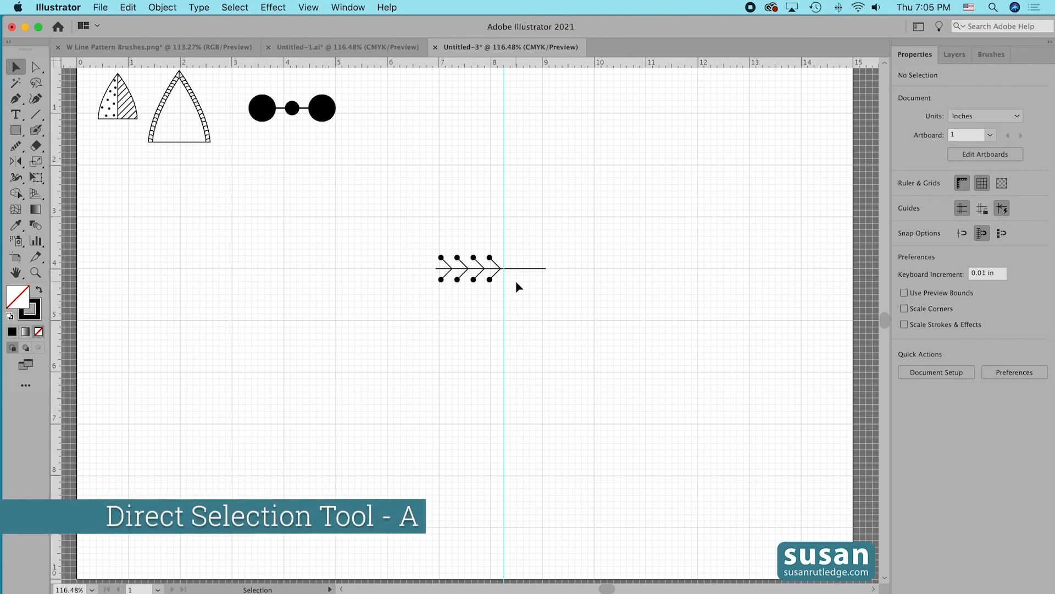
Shorten the original stem line by moving its right anchor point to the vertical guide at X 8.25 in.
{"action": "key", "text": "a"}
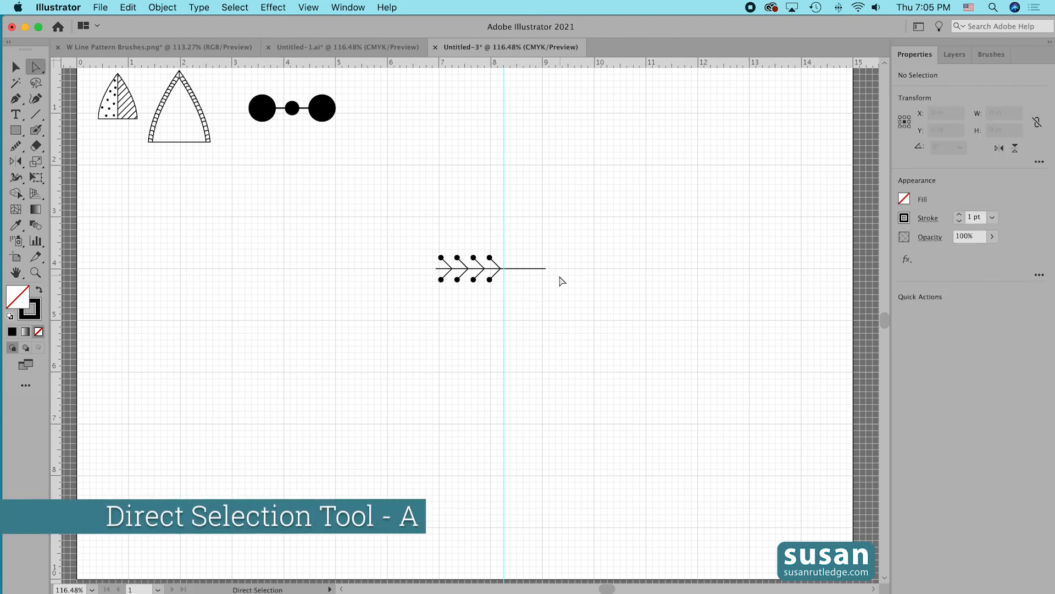
{"action": "left_click", "coordinate": [546, 269]}
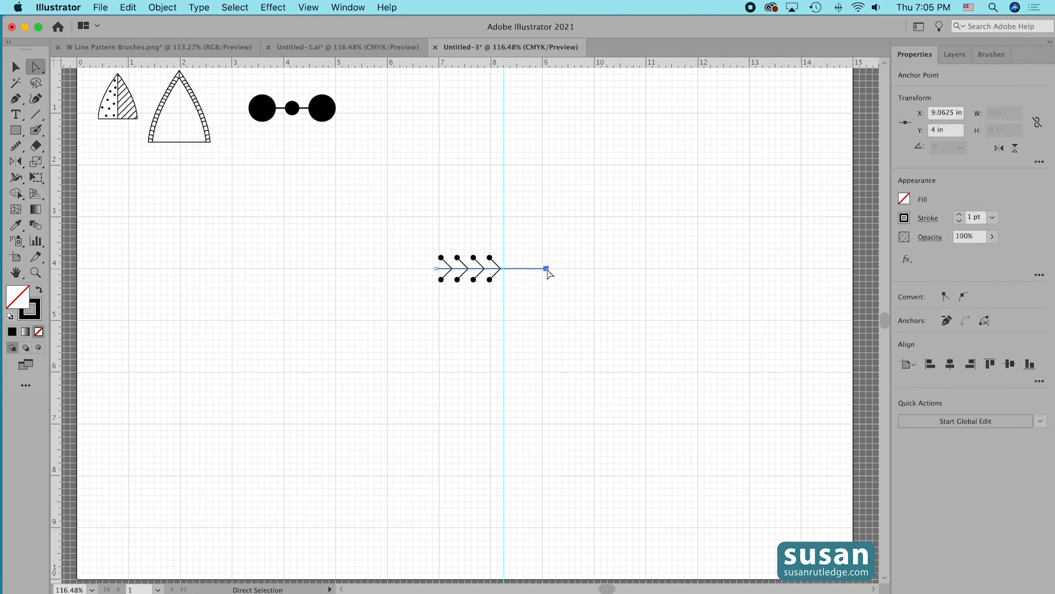
{"action": "left_click_drag", "start_coordinate": [547, 269], "coordinate": [531, 269]}
{"action": "left_click_drag", "start_coordinate": [506, 268], "coordinate": [507, 268]}
Delete the vertical guide, and group the stem line with its dot-ended diagonals.
{"action": "key", "text": "v"}
{"action": "left_click", "coordinate": [505, 199]}
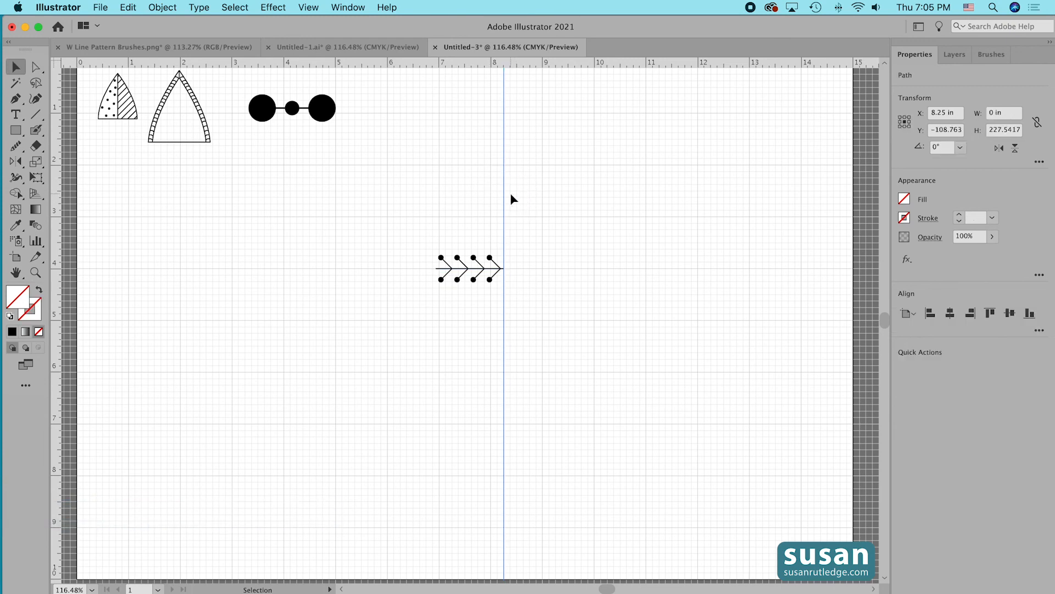
{"action": "key", "text": "Delete"}
{"action": "left_click_drag", "start_coordinate": [404, 234], "coordinate": [538, 301]}
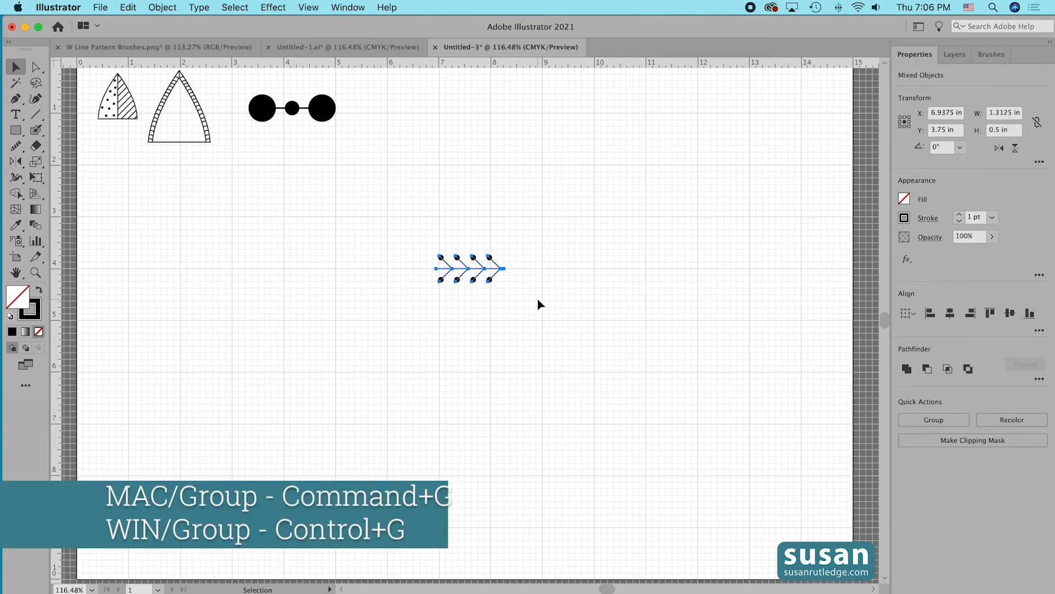
{"action": "key", "text": "super+g"}
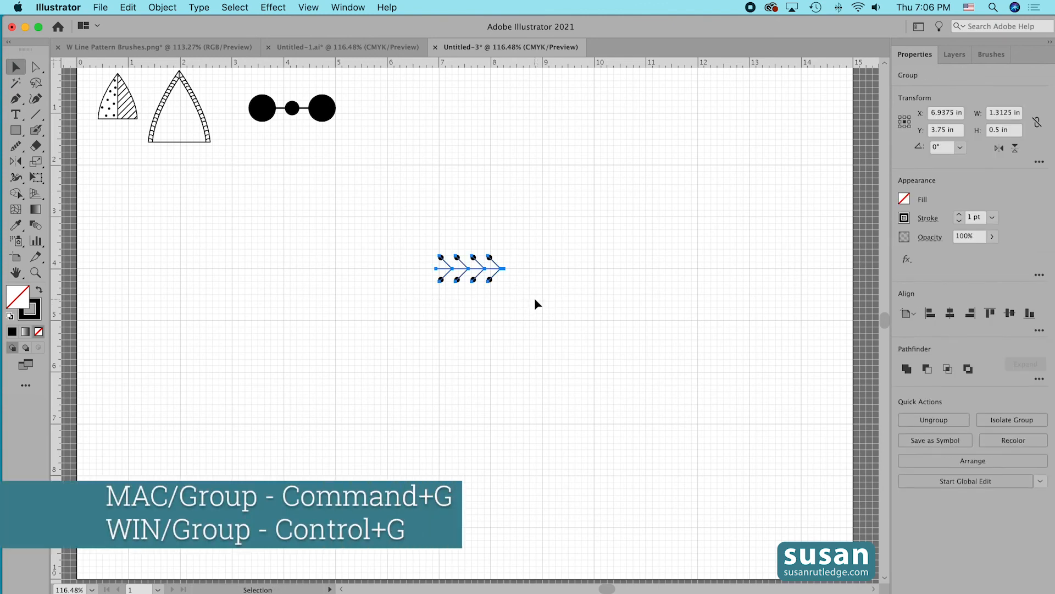
Create a pattern brush named Stitches from the grouped artwork, and move the artwork beside the other brush samples atop the artboard.
{"action": "left_click", "coordinate": [992, 54]}
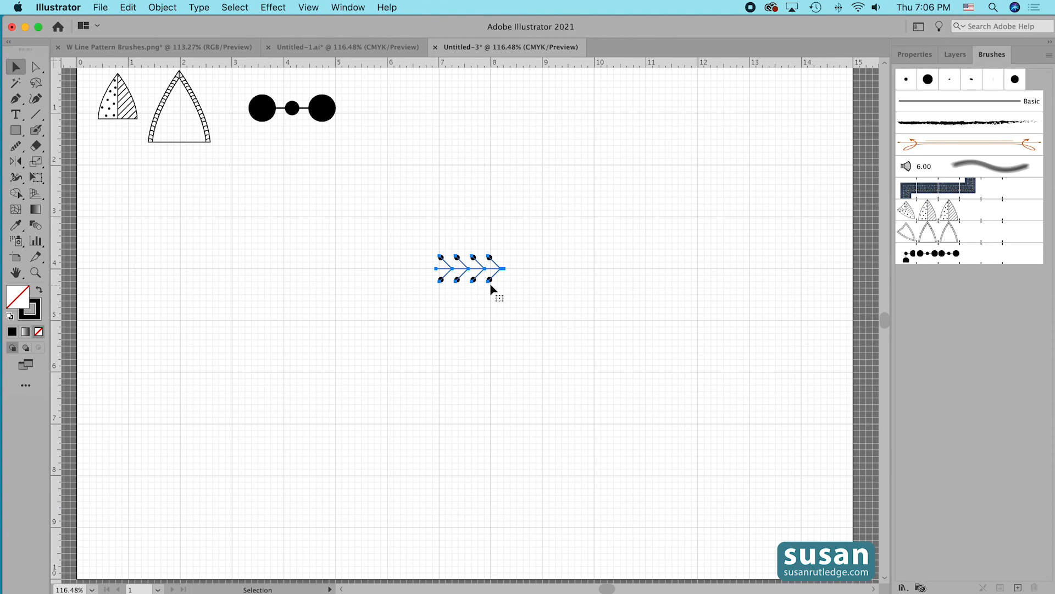
{"action": "mouse_move", "coordinate": [479, 271]}
{"action": "left_mouse_down"}
{"action": "mouse_move", "coordinate": [494, 322]}
{"action": "mouse_move", "coordinate": [945, 294]}
{"action": "left_mouse_up"}
{"action": "left_click", "coordinate": [265, 313]}
{"action": "left_click", "coordinate": [360, 342]}
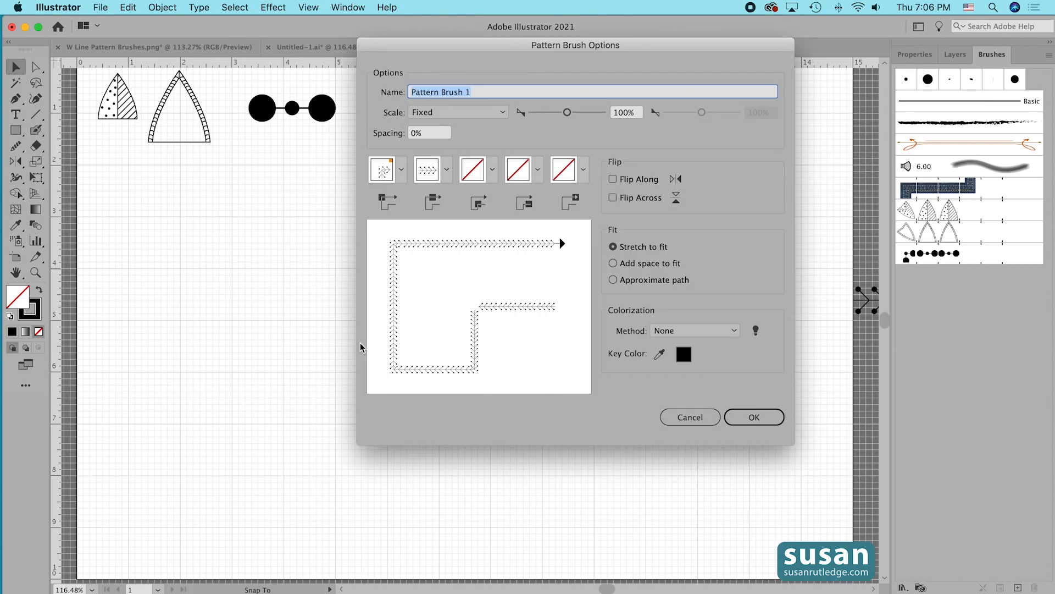
{"action": "type", "text": "Stitches"}
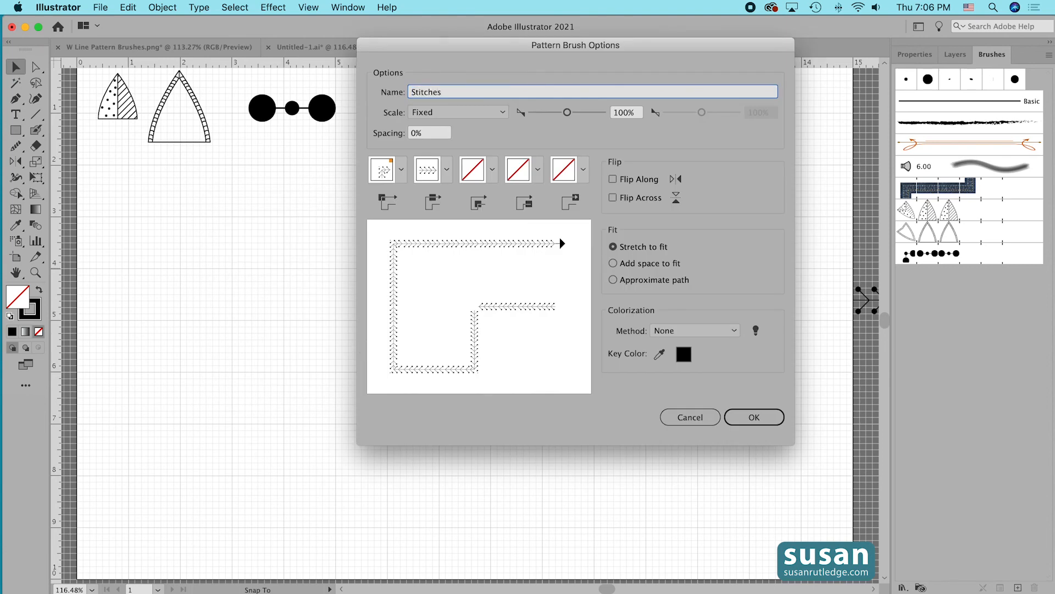
{"action": "left_click", "coordinate": [750, 416]}
{"action": "left_click_drag", "start_coordinate": [492, 273], "coordinate": [434, 118]}
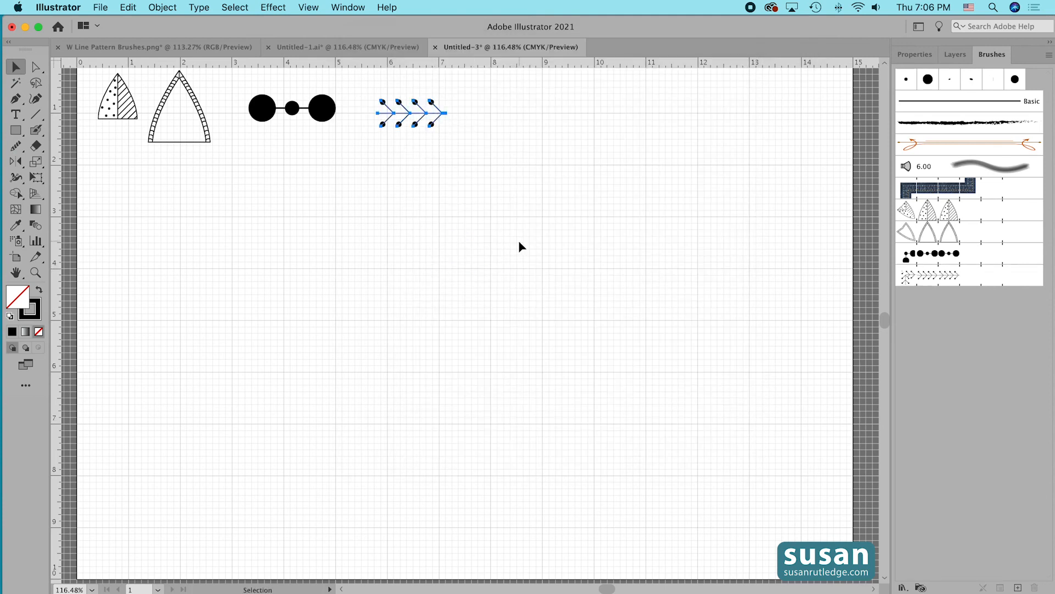
Draw an ellipse about 11 in wide and 6.6 in high below the samples, and apply the Stitches brush to it.
{"action": "key", "text": "l"}
{"action": "left_click_drag", "start_coordinate": [212, 184], "coordinate": [783, 519]}
{"action": "left_click", "coordinate": [932, 278]}
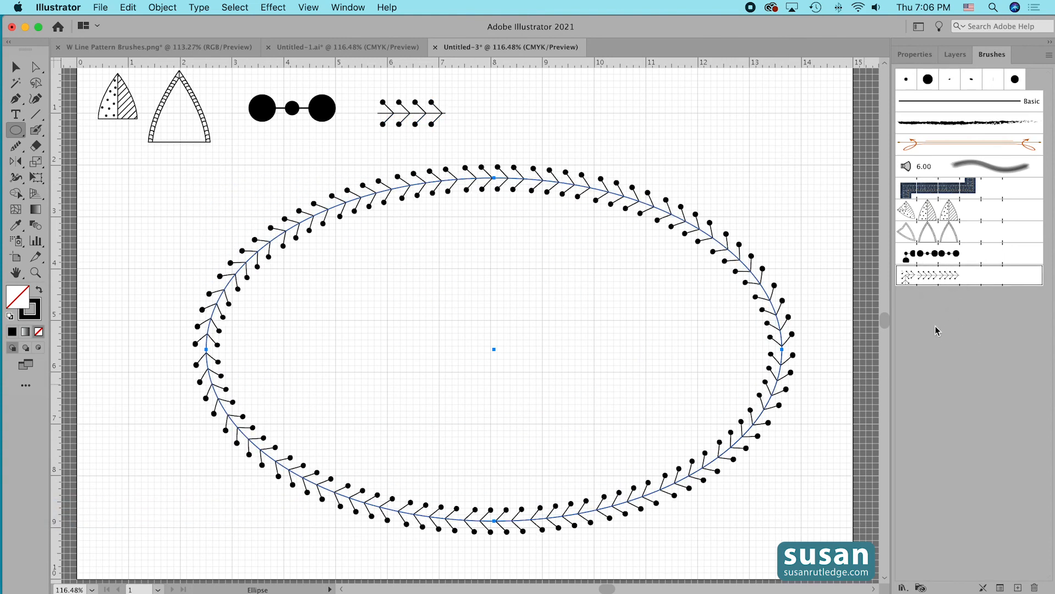
{"action": "left_click", "coordinate": [15, 66]}
{"action": "left_click", "coordinate": [113, 184]}
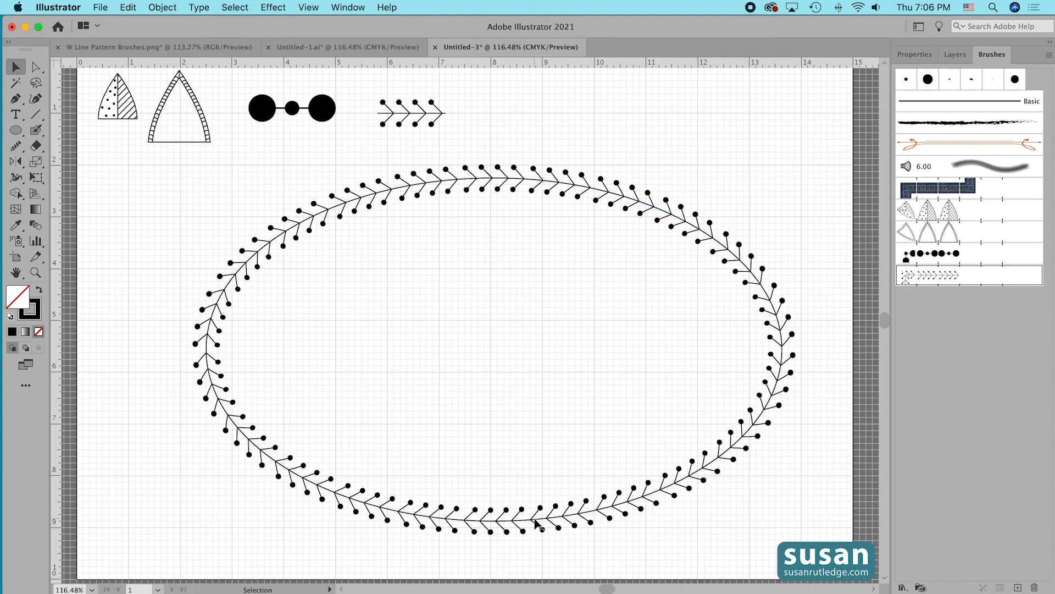
Reduce the stroke weight of the ellipse with the Stitches brush to 0.5 pt.
{"action": "left_click", "coordinate": [669, 215]}
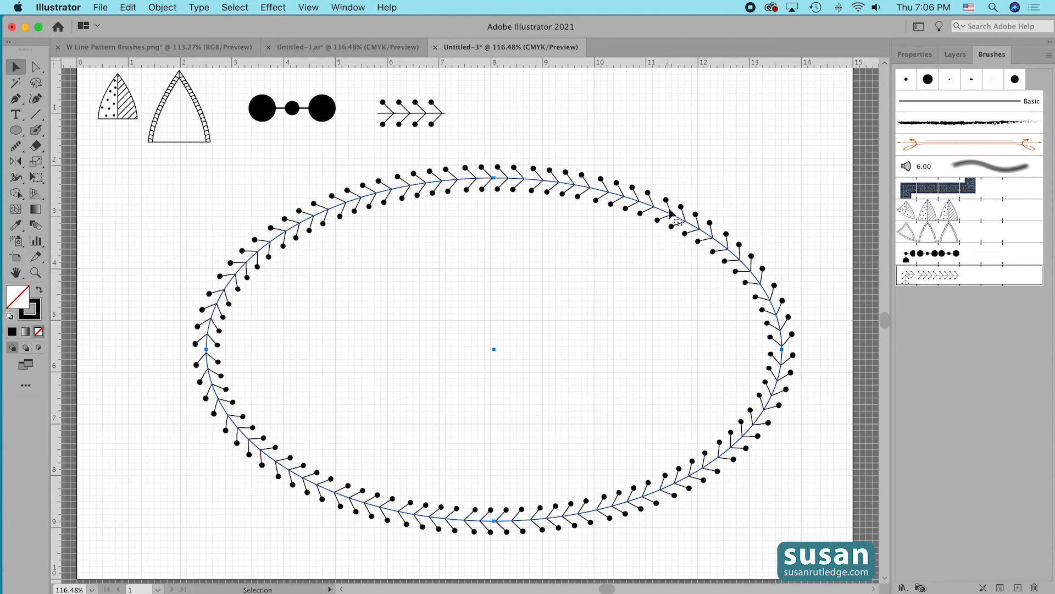
{"action": "left_click", "coordinate": [914, 55]}
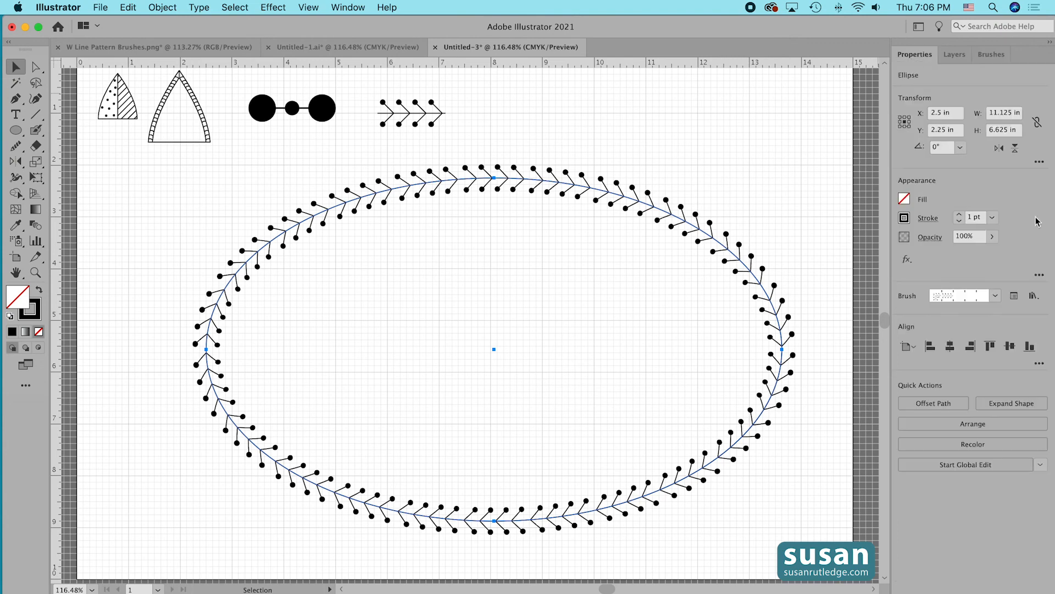
{"action": "left_click", "coordinate": [959, 220]}
{"action": "left_click", "coordinate": [959, 221]}
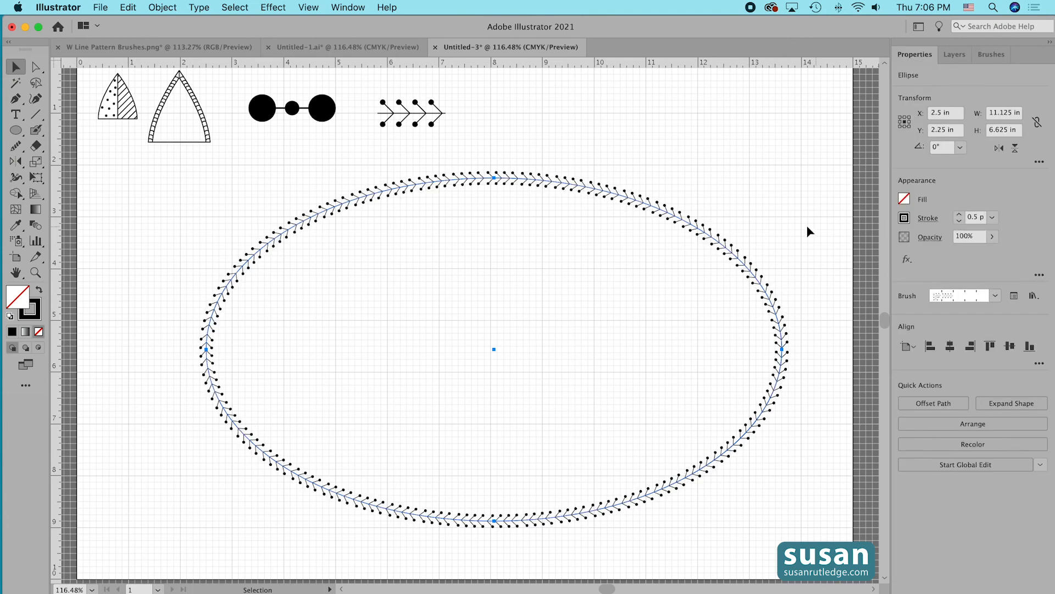
{"action": "left_click", "coordinate": [783, 224]}
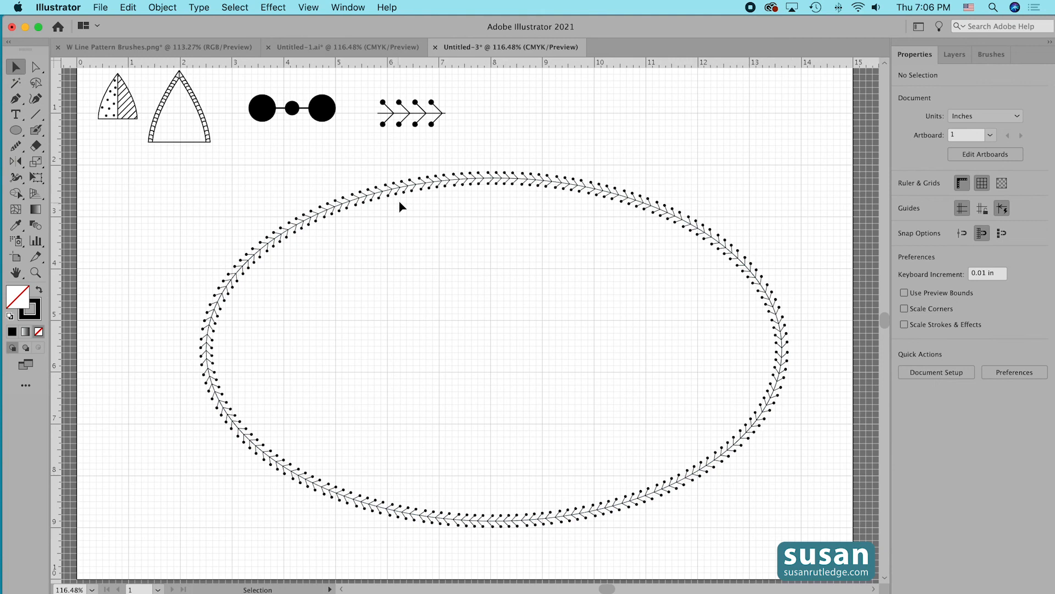
Delete the Stitches test ellipse, and create a plain ellipse 4 in wide and 2 in high on the artboard.
{"action": "left_click", "coordinate": [529, 179]}
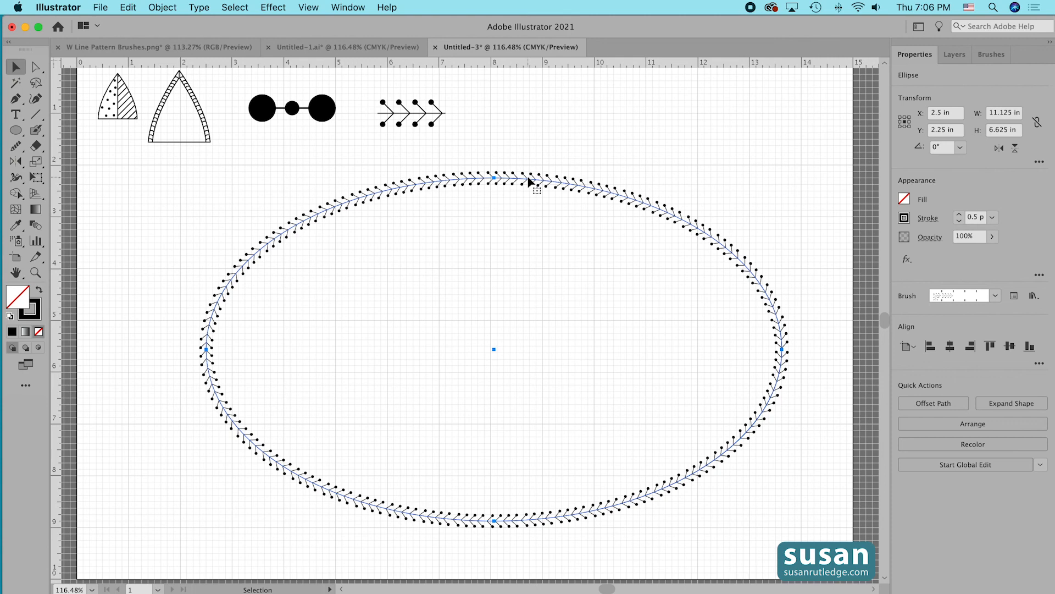
{"action": "key", "text": "Delete"}
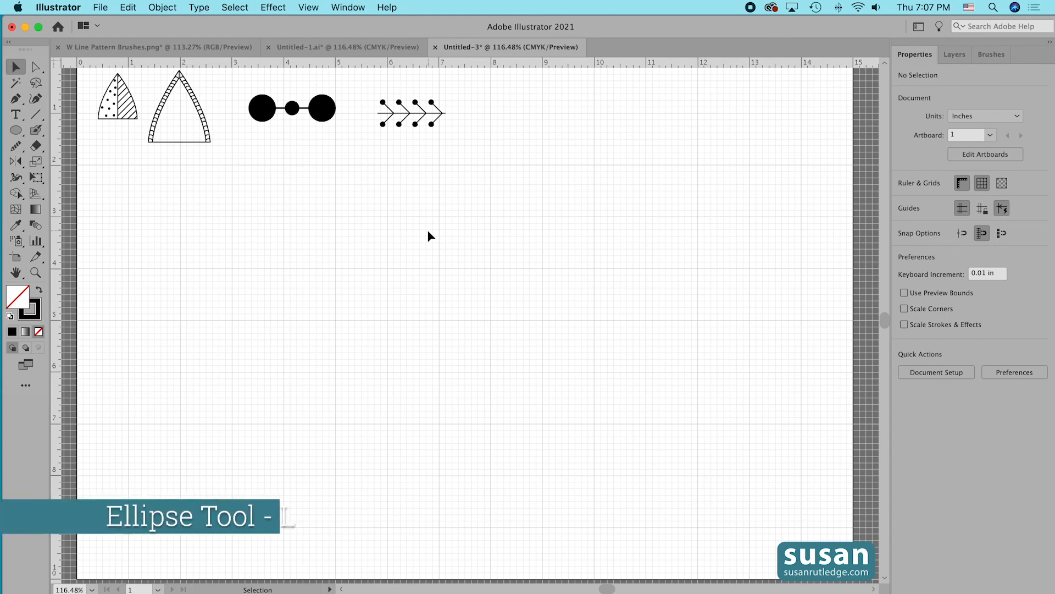
{"action": "key", "text": "l"}
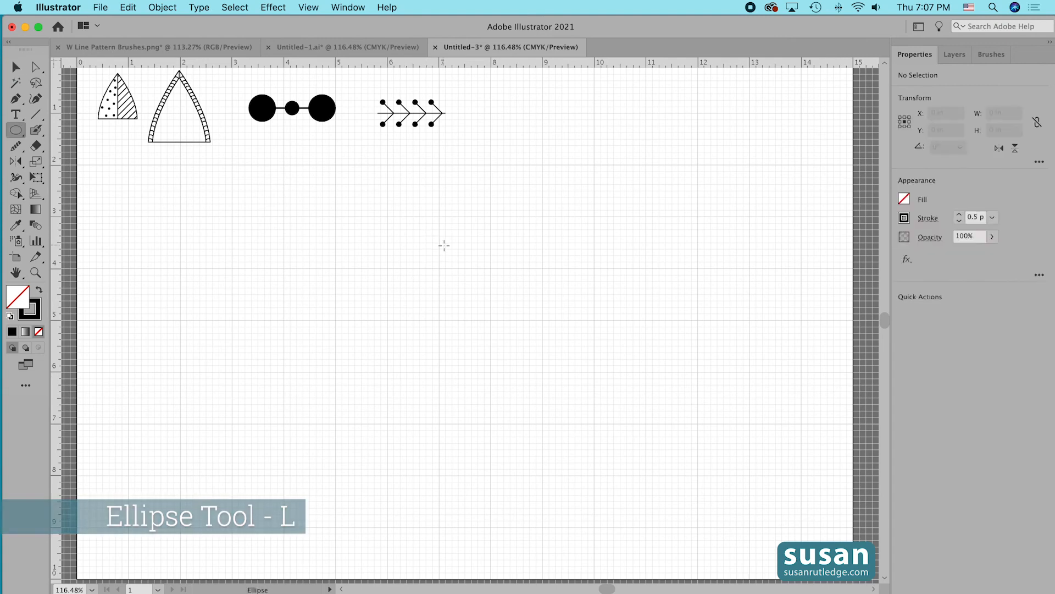
{"action": "left_click", "coordinate": [523, 243]}
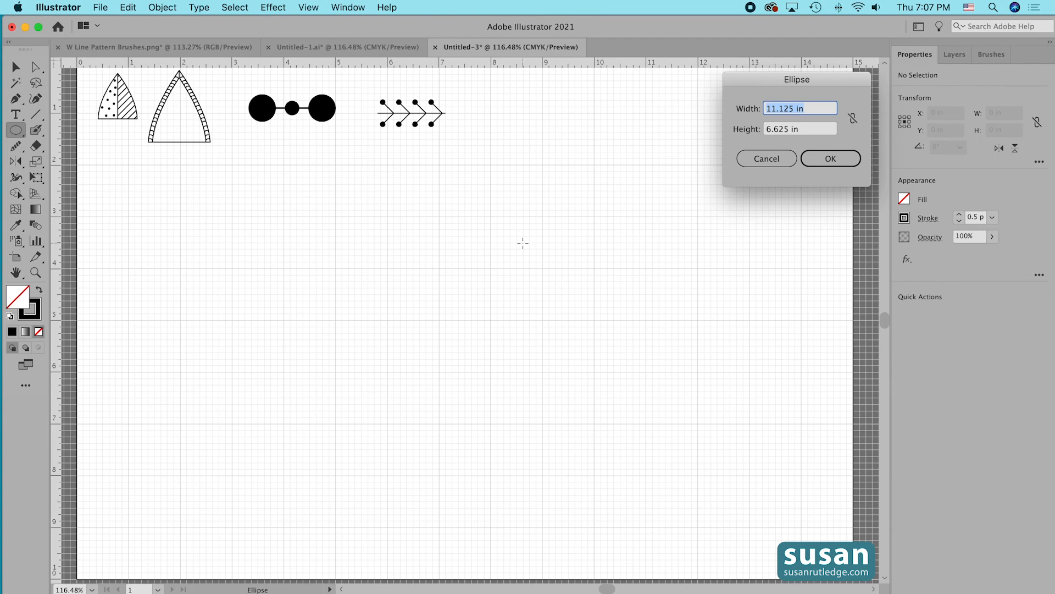
{"action": "type", "text": "4"}
{"action": "key", "text": "Tab"}
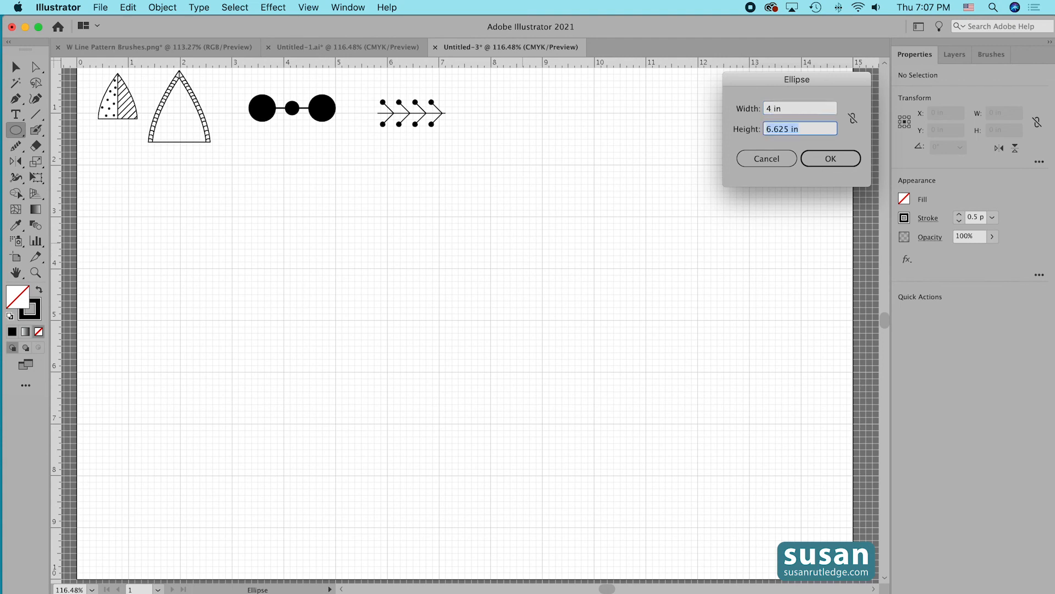
{"action": "type", "text": "2"}
{"action": "left_click", "coordinate": [830, 158]}
{"action": "key", "text": "v"}
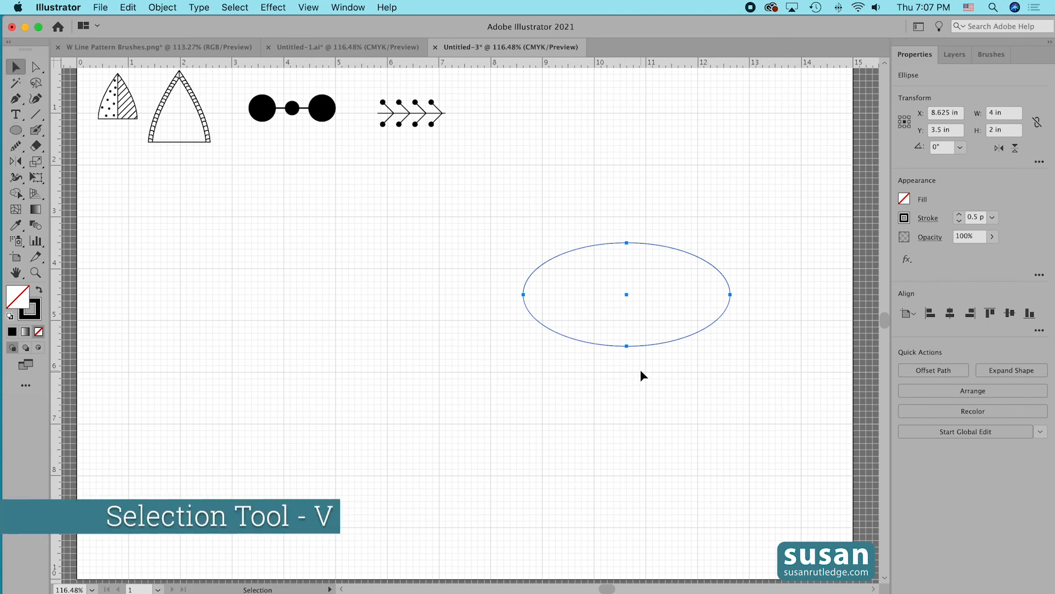
{"action": "left_click", "coordinate": [640, 375]}
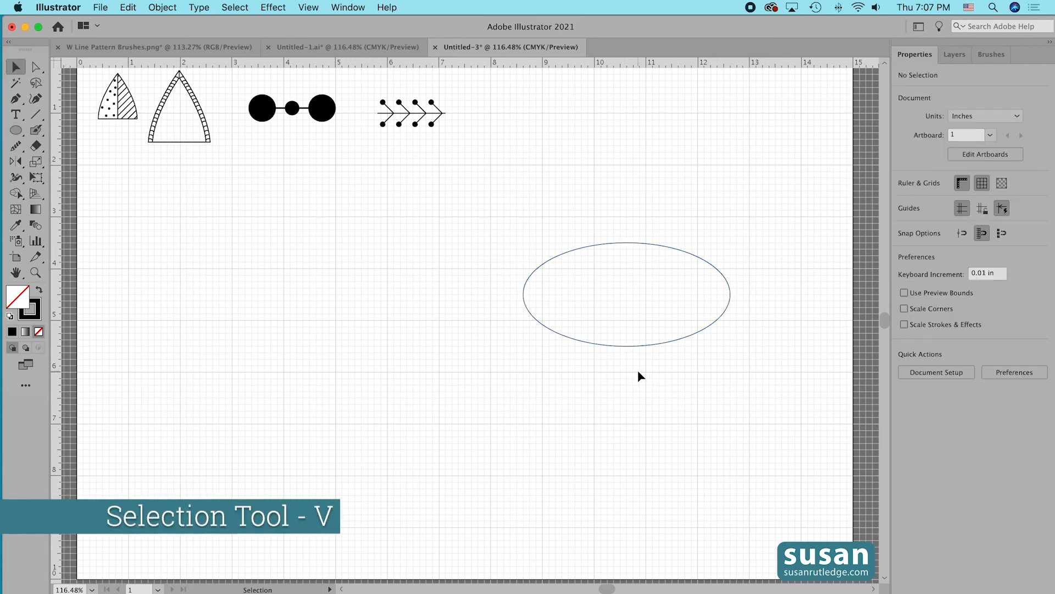
Hide the grid and turn off snapping to it, and move the ellipse to the horizontal middle of the artboard.
{"action": "left_click", "coordinate": [982, 184]}
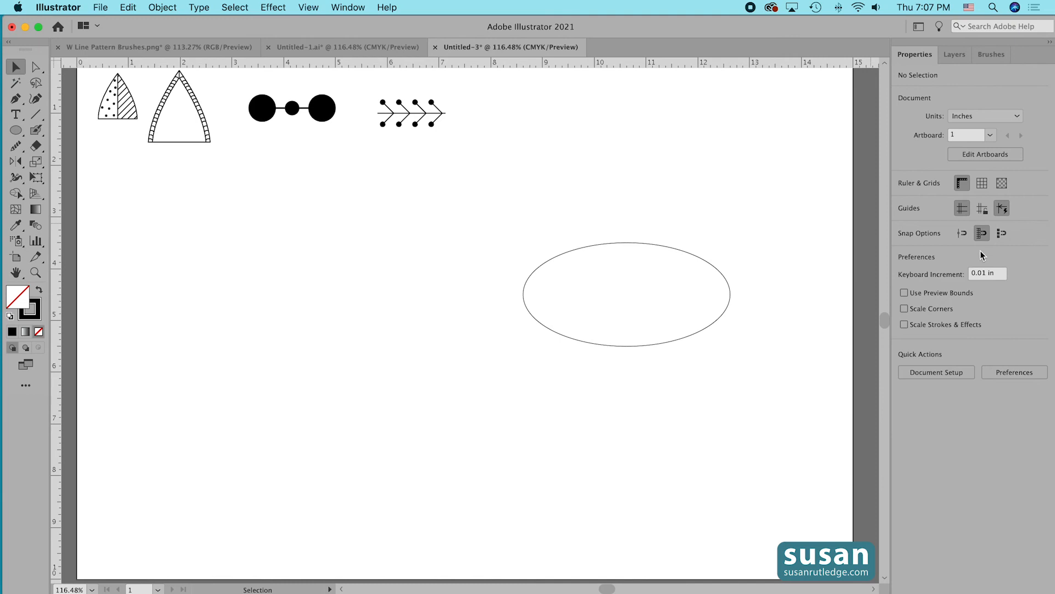
{"action": "left_click", "coordinate": [983, 235]}
{"action": "left_click_drag", "start_coordinate": [610, 244], "coordinate": [486, 249]}
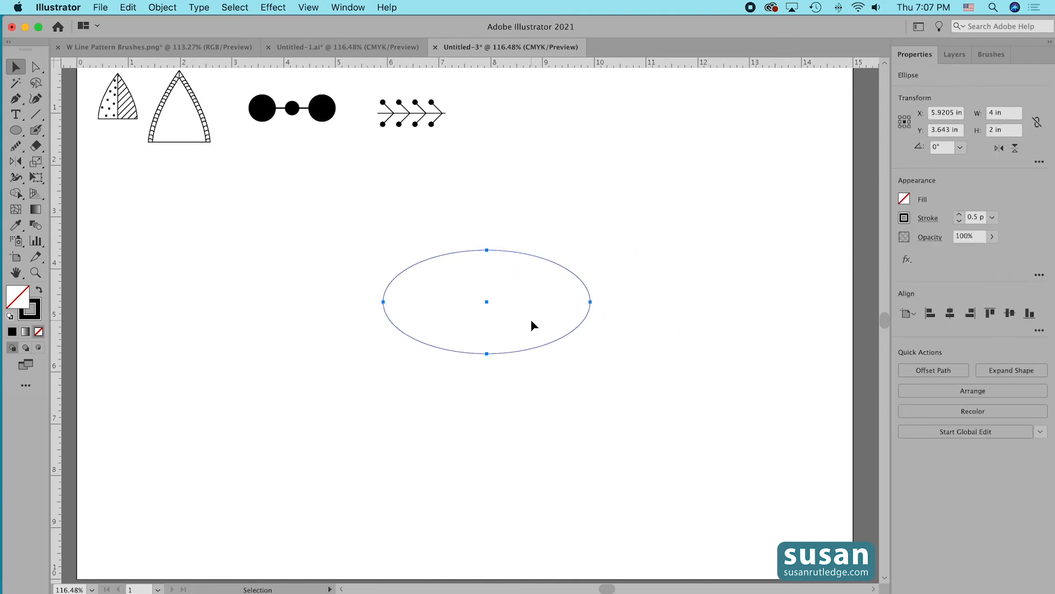
Convert the ellipse's left and right anchor points to sharp corners with the Anchor Point tool to form a leaf.
{"action": "left_click", "coordinate": [16, 103]}
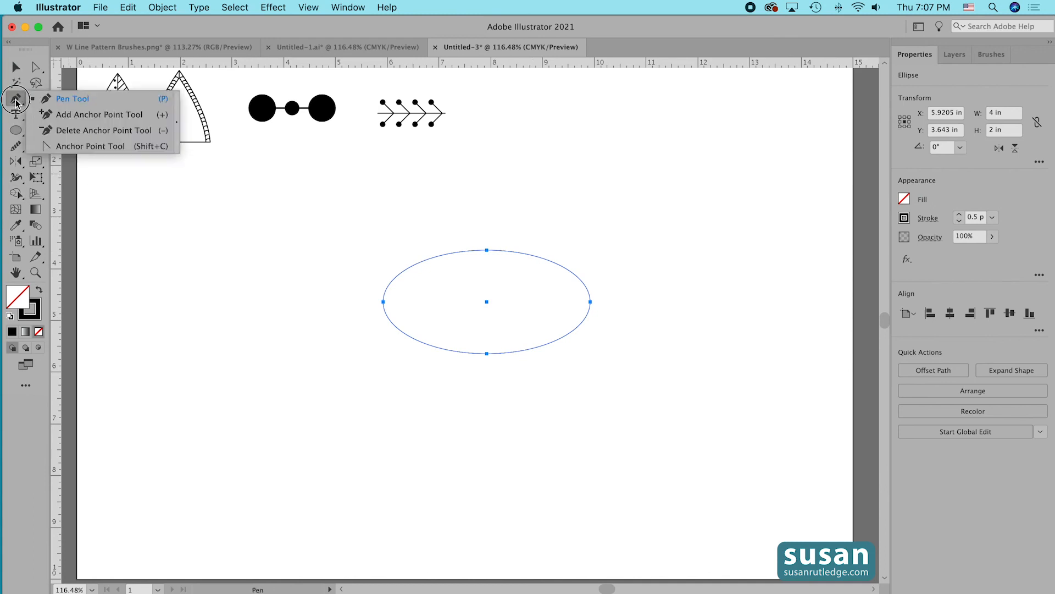
{"action": "left_click", "coordinate": [74, 147]}
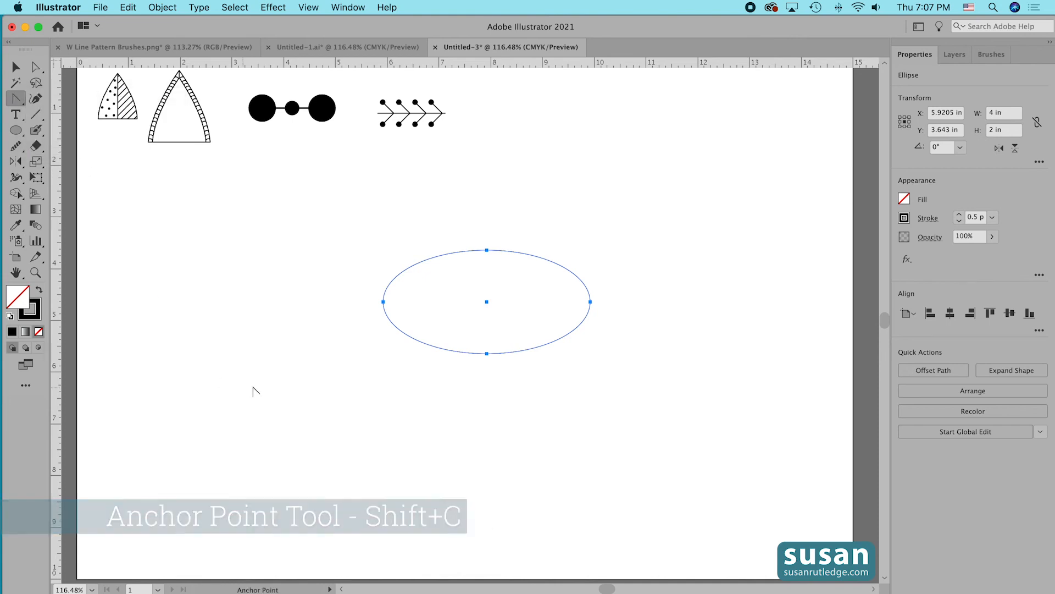
{"action": "left_click", "coordinate": [382, 302]}
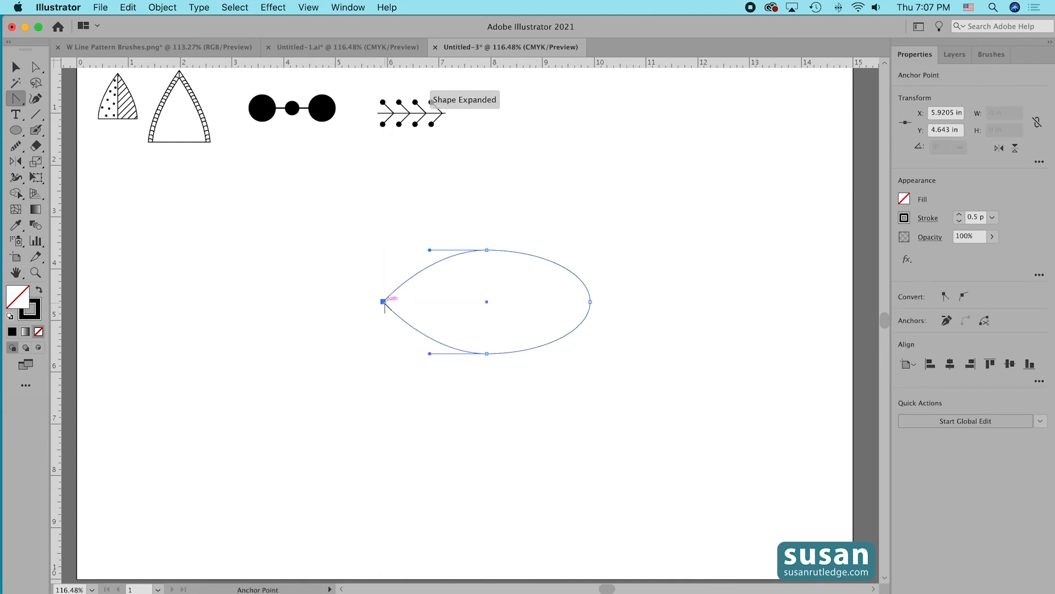
{"action": "left_click", "coordinate": [590, 302]}
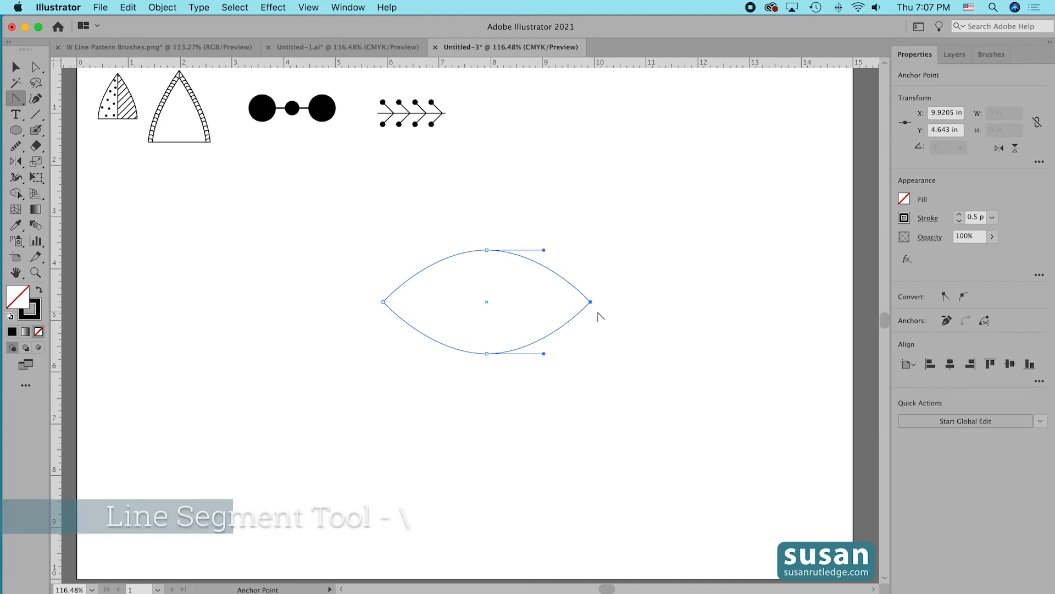
Draw a horizontal 4 in line segment through the leaf between its two pointed ends.
{"action": "key", "text": "backslash"}
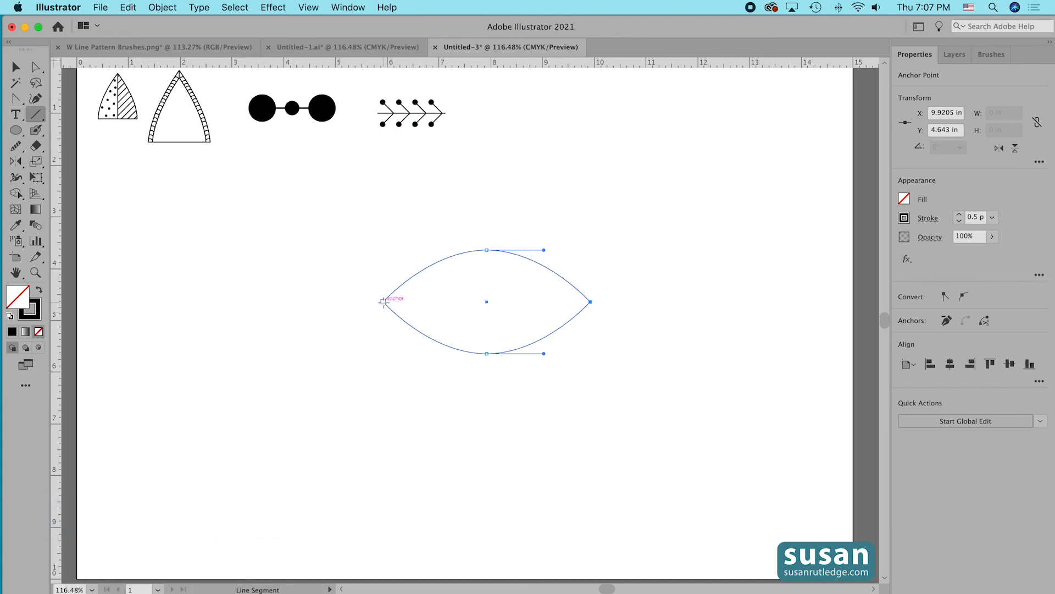
{"action": "left_click_drag", "start_coordinate": [383, 301], "coordinate": [589, 300]}
{"action": "scroll", "coordinate": [605, 305], "scroll_direction": "up", "scroll_amount": 2}
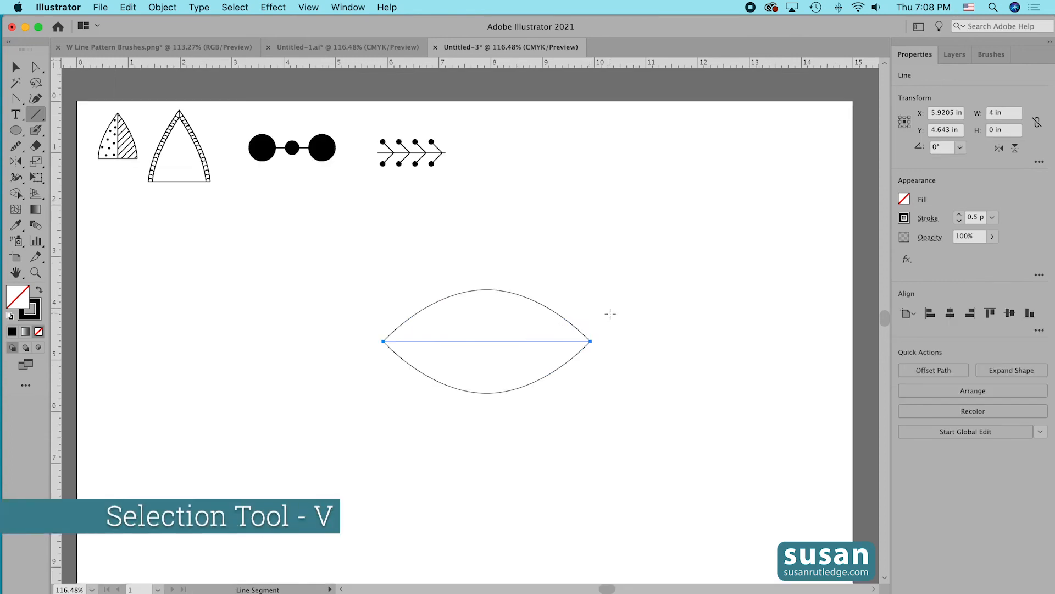
{"action": "key", "text": "v"}
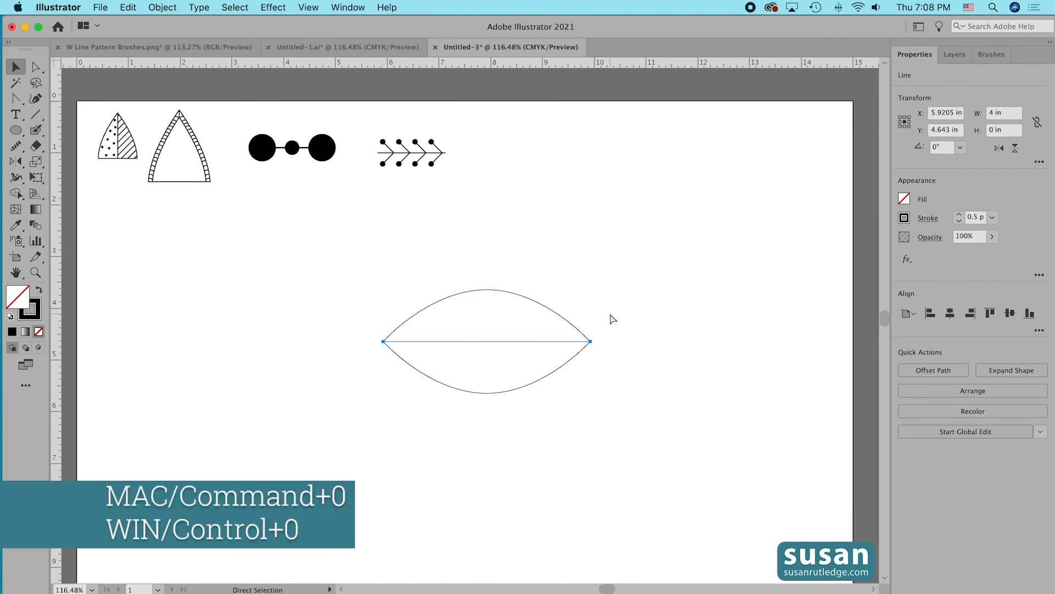
{"action": "key", "text": "super+0"}
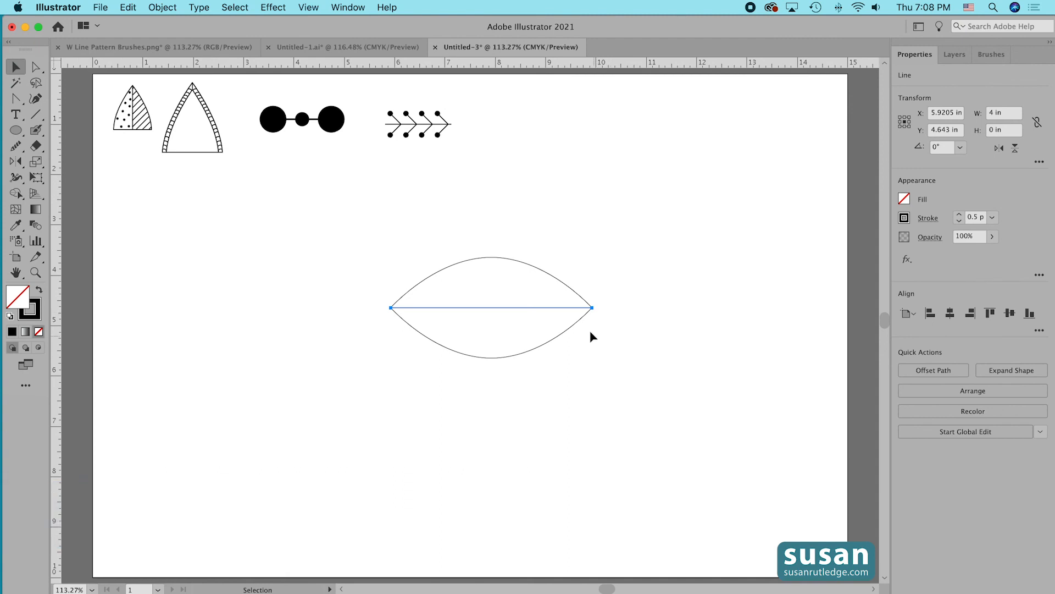
Set the stroke of the leaf outline and its center line to 1 pt, and group them.
{"action": "mouse_move", "coordinate": [402, 242]}
{"action": "left_mouse_down"}
{"action": "mouse_move", "coordinate": [434, 245]}
{"action": "mouse_move", "coordinate": [559, 357]}
{"action": "left_mouse_up"}
{"action": "left_click", "coordinate": [960, 215]}
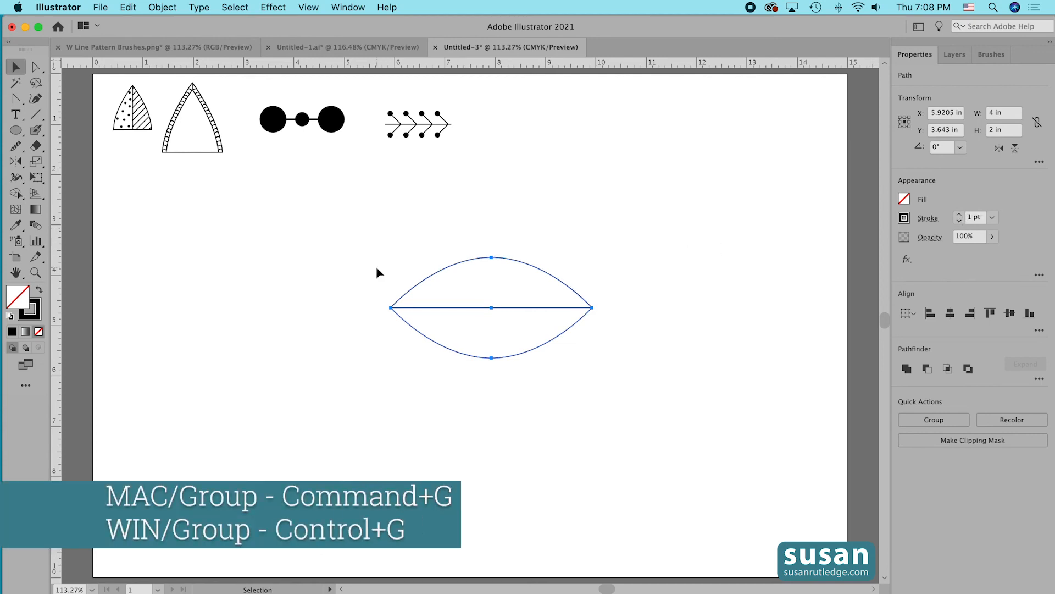
{"action": "key", "text": "super+g"}
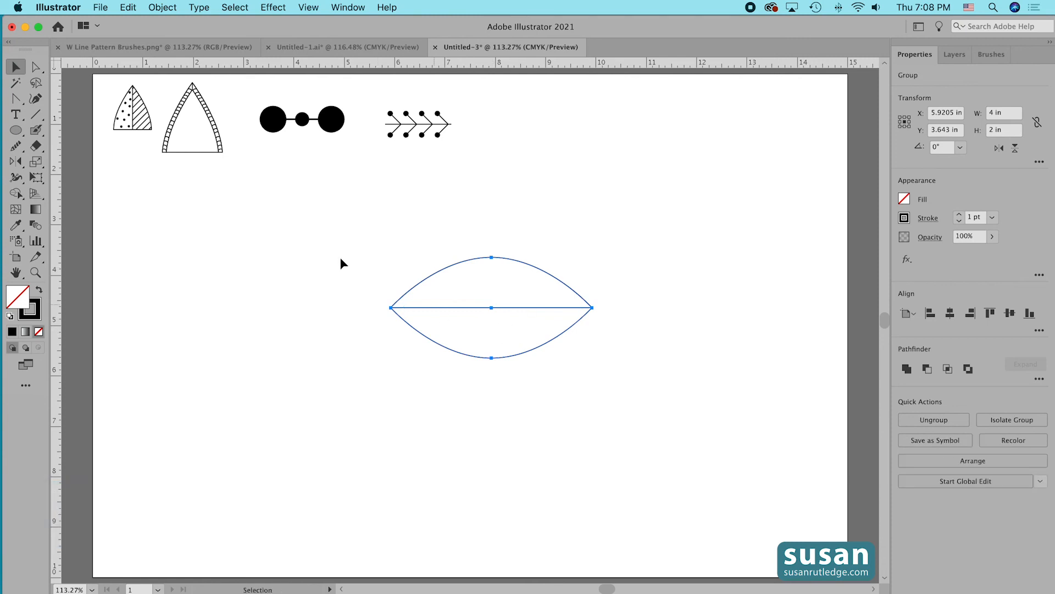
Scale the leaf group uniformly to 25%.
{"action": "left_click", "coordinate": [162, 7]}
{"action": "mouse_move", "coordinate": [171, 24]}
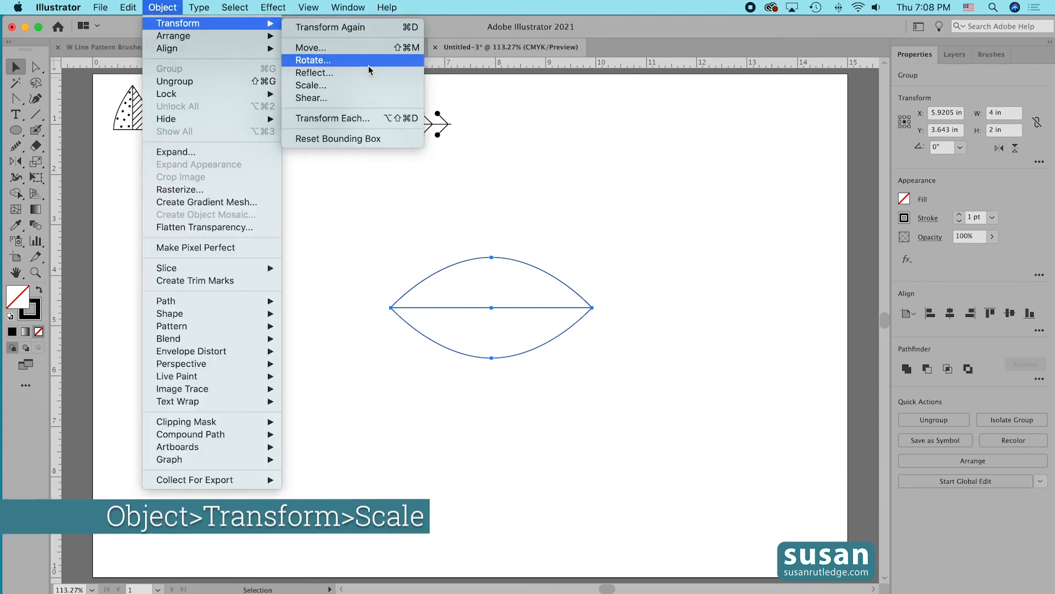
{"action": "left_click", "coordinate": [341, 85]}
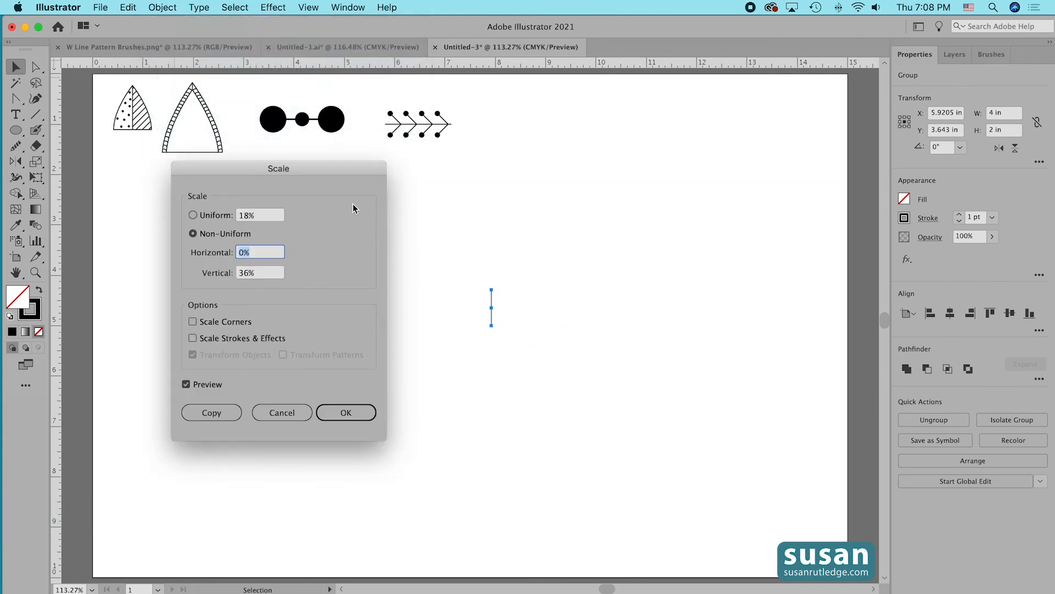
{"action": "left_click", "coordinate": [193, 215]}
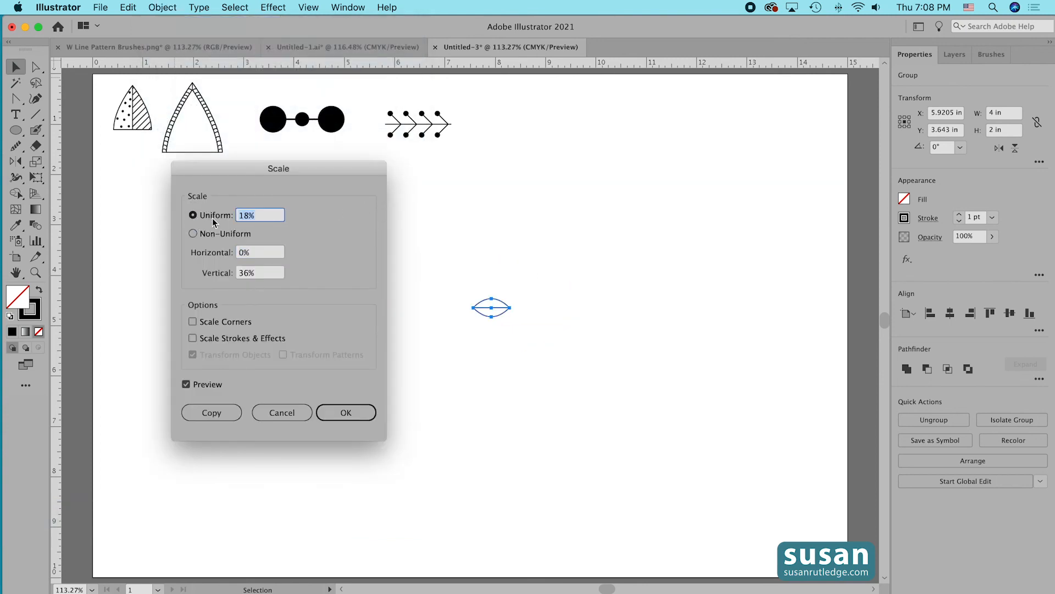
{"action": "type", "text": "25"}
{"action": "left_click", "coordinate": [352, 417]}
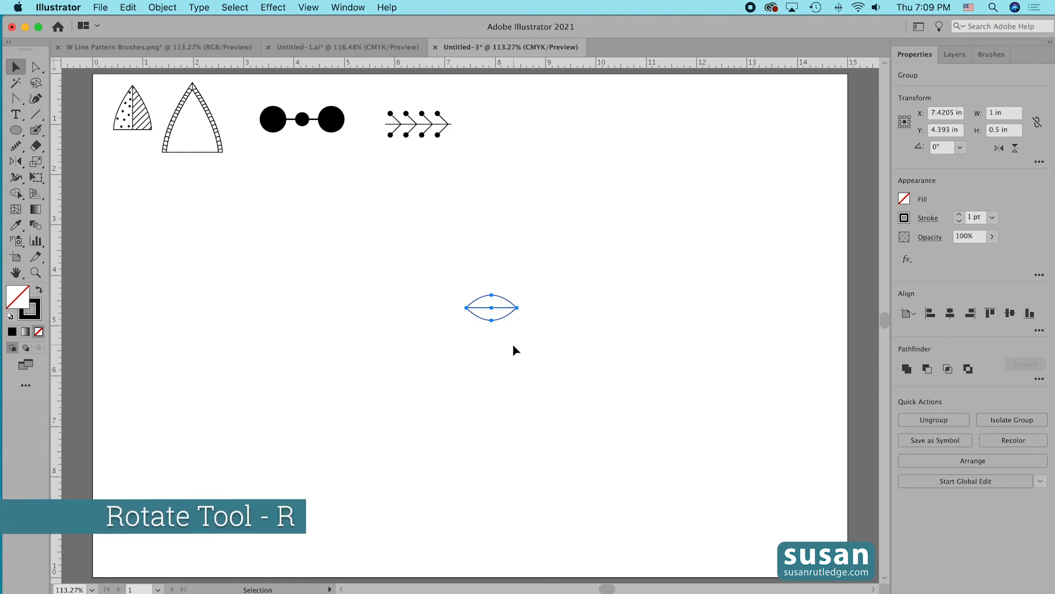
Rotate the leaf group 45° around its left anchor point.
{"action": "key", "text": "r"}
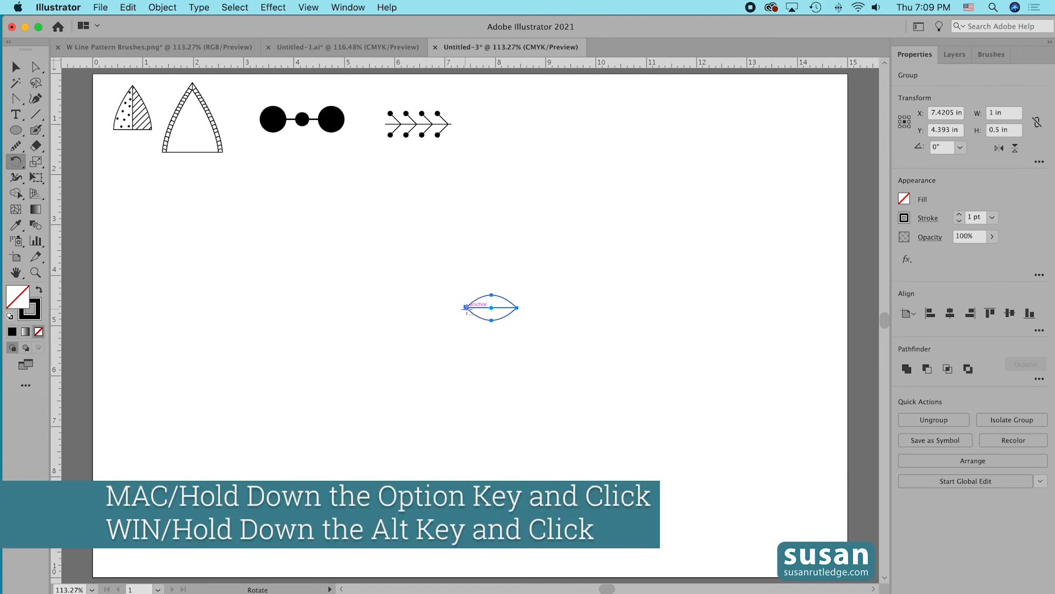
{"action": "left_click", "coordinate": [466, 307], "text": "alt"}
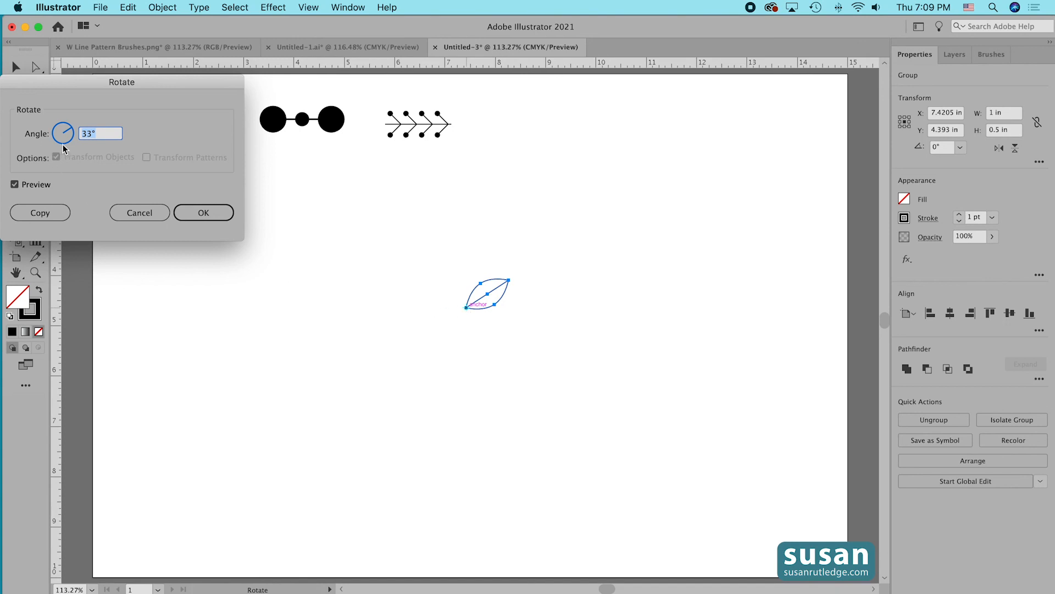
{"action": "left_click", "coordinate": [88, 132]}
{"action": "mouse_move", "coordinate": [87, 132]}
{"action": "left_mouse_down"}
{"action": "mouse_move", "coordinate": [70, 131]}
{"action": "mouse_move", "coordinate": [79, 135]}
{"action": "left_mouse_up"}
{"action": "type", "text": "45"}
{"action": "left_click", "coordinate": [202, 214]}
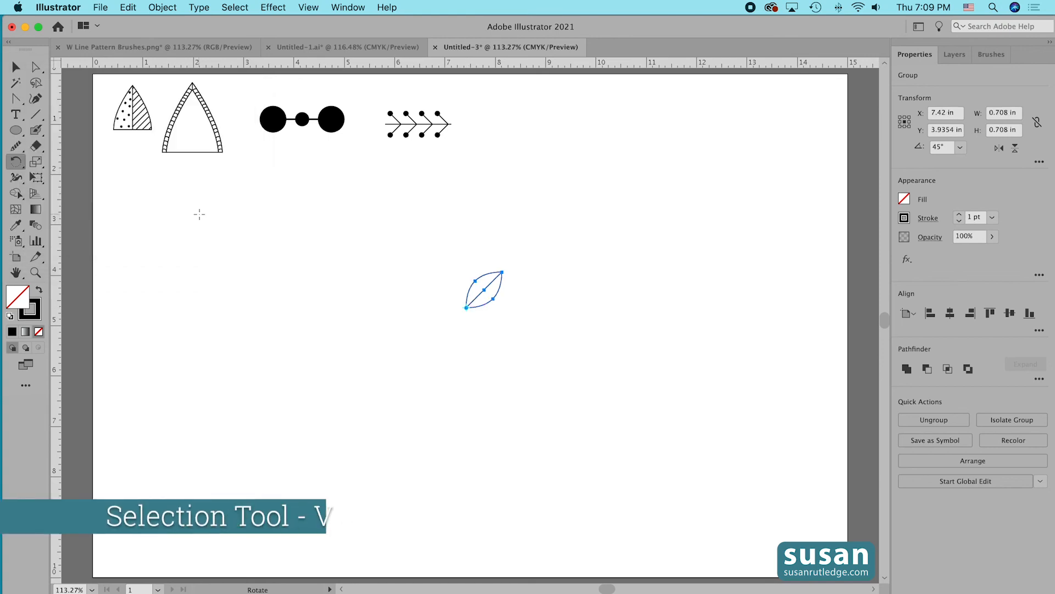
{"action": "left_click", "coordinate": [15, 66]}
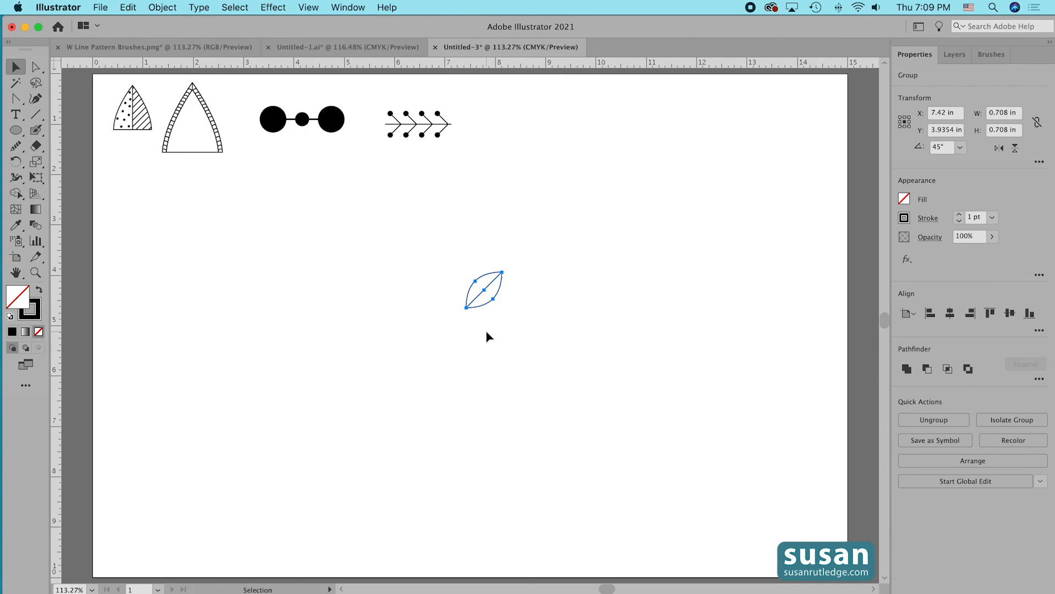
Reflect a copy of the leaf group across the horizontal axis.
{"action": "left_click", "coordinate": [17, 164]}
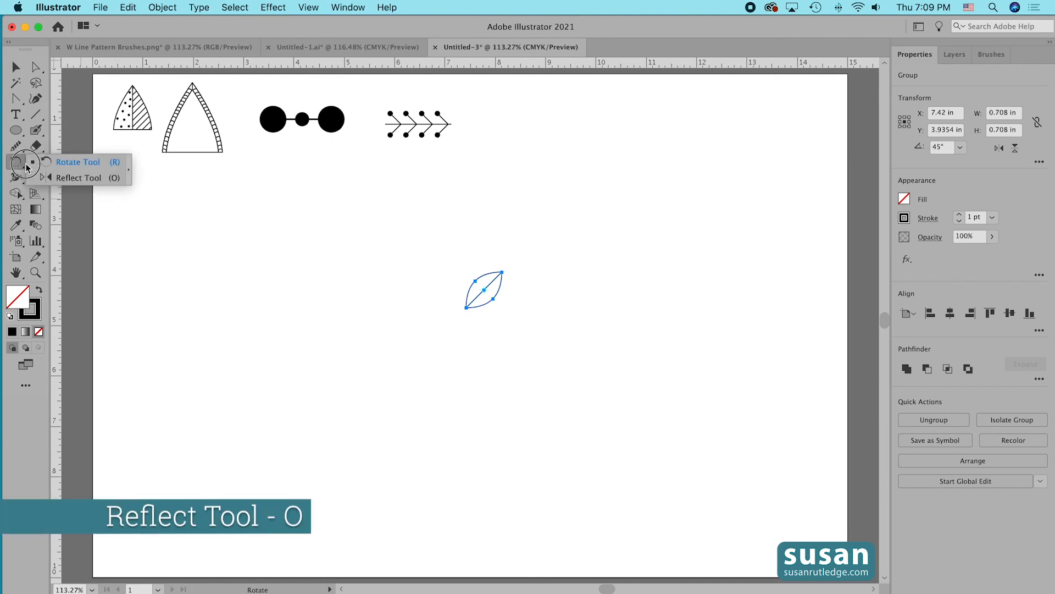
{"action": "left_click", "coordinate": [74, 179]}
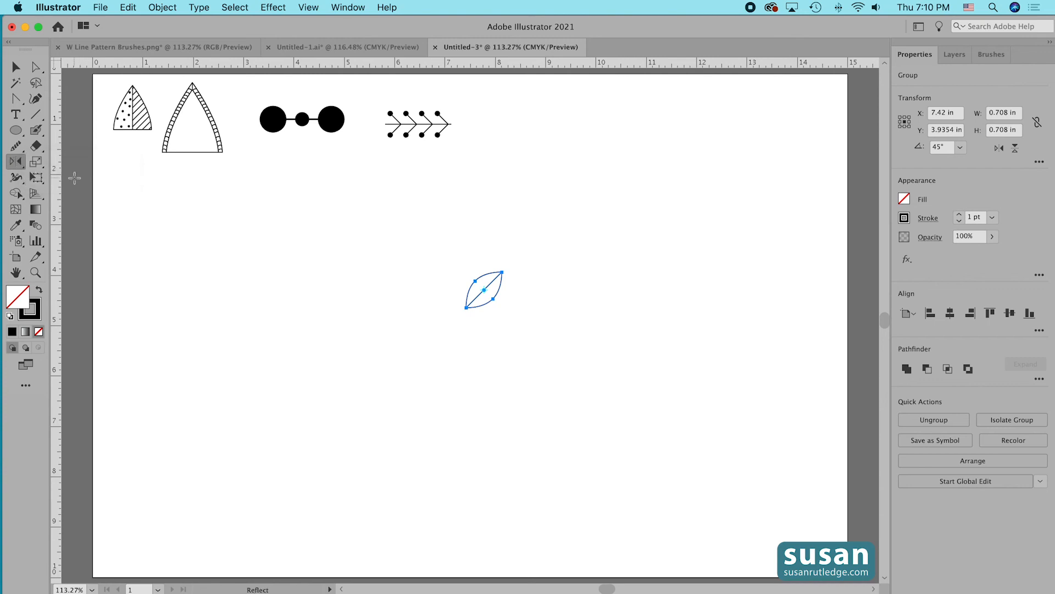
{"action": "double_click", "coordinate": [15, 165]}
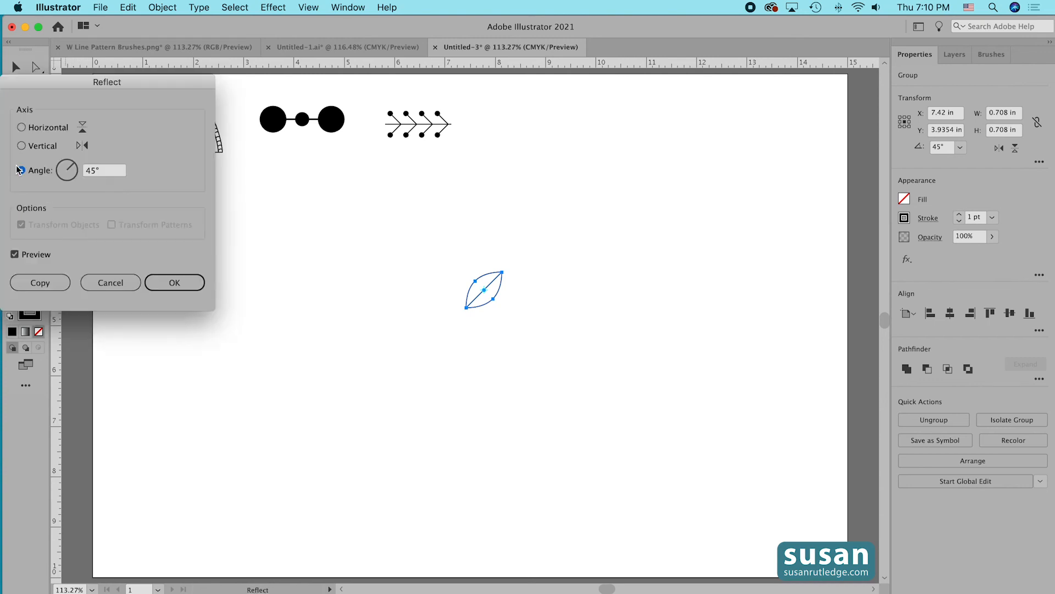
{"action": "left_click", "coordinate": [22, 128]}
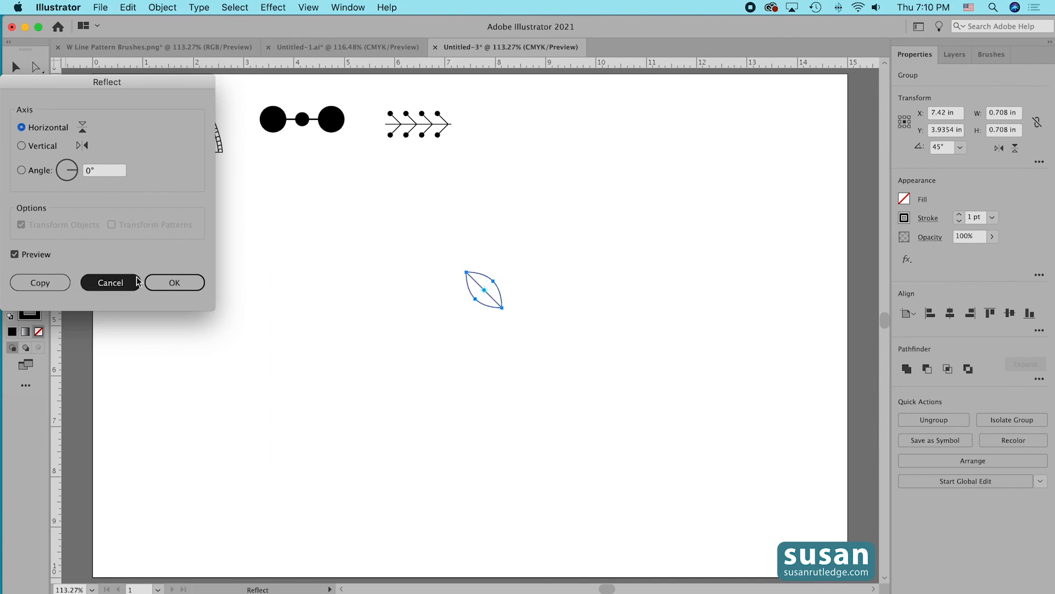
{"action": "left_click", "coordinate": [47, 286]}
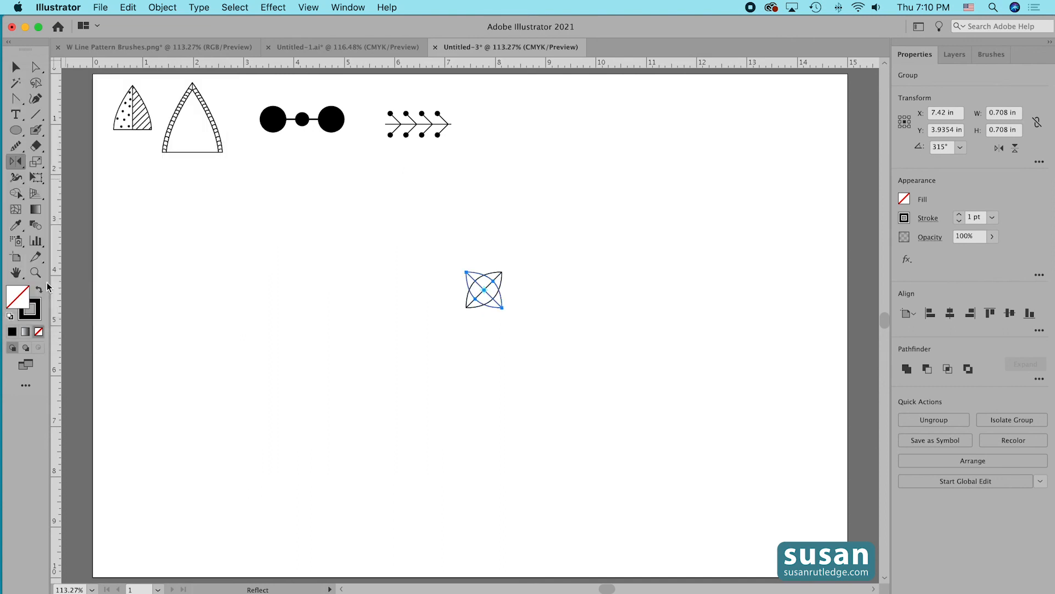
Move the reflected leaf straight down until its upper tip meets the lower tip of the original leaf.
{"action": "left_click", "coordinate": [15, 67]}
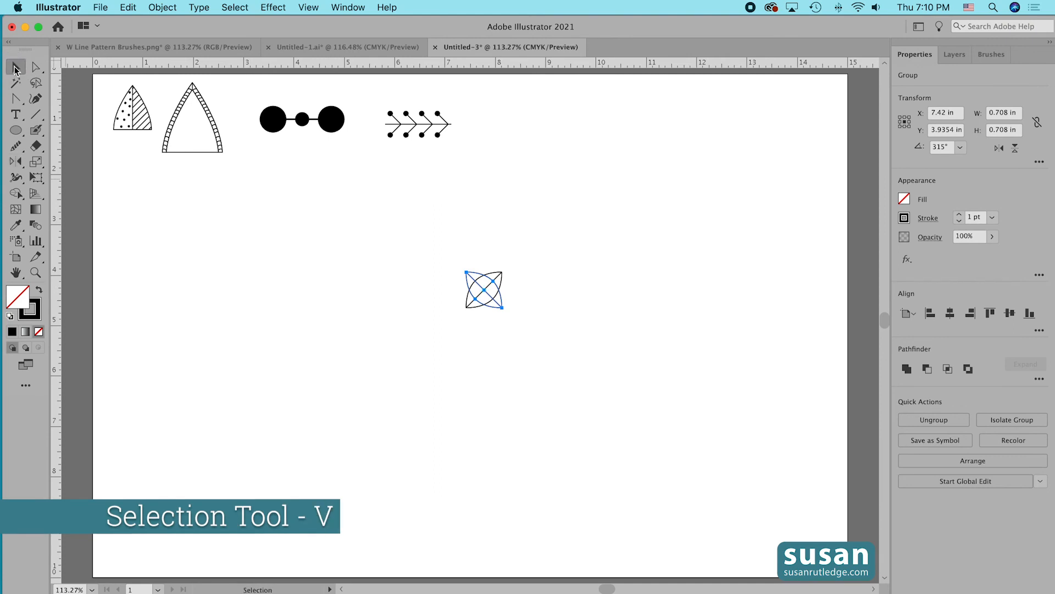
{"action": "left_click", "coordinate": [493, 309]}
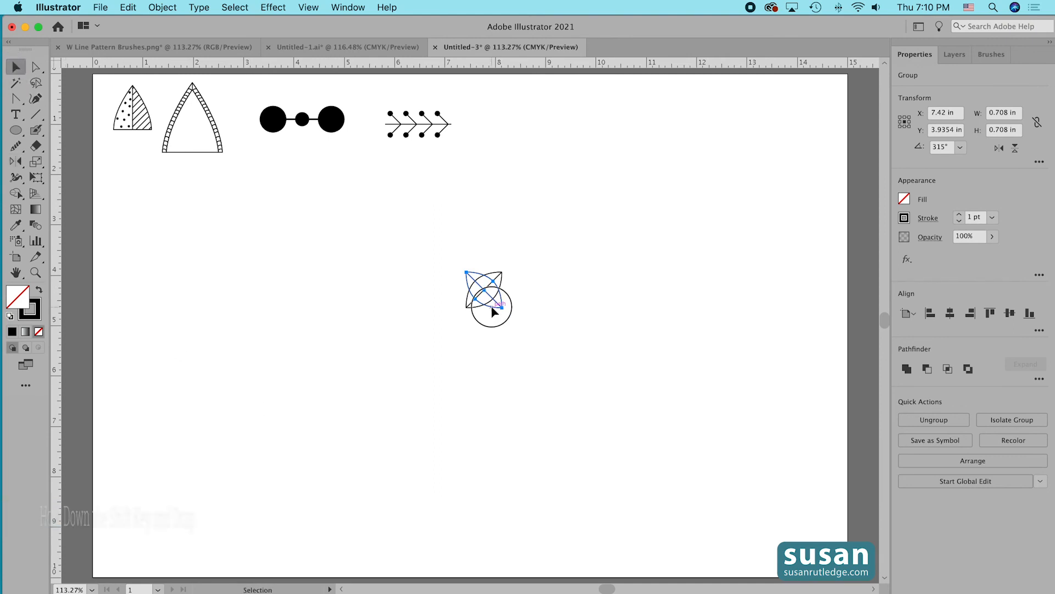
{"action": "left_click_drag", "start_coordinate": [493, 313], "coordinate": [489, 345]}
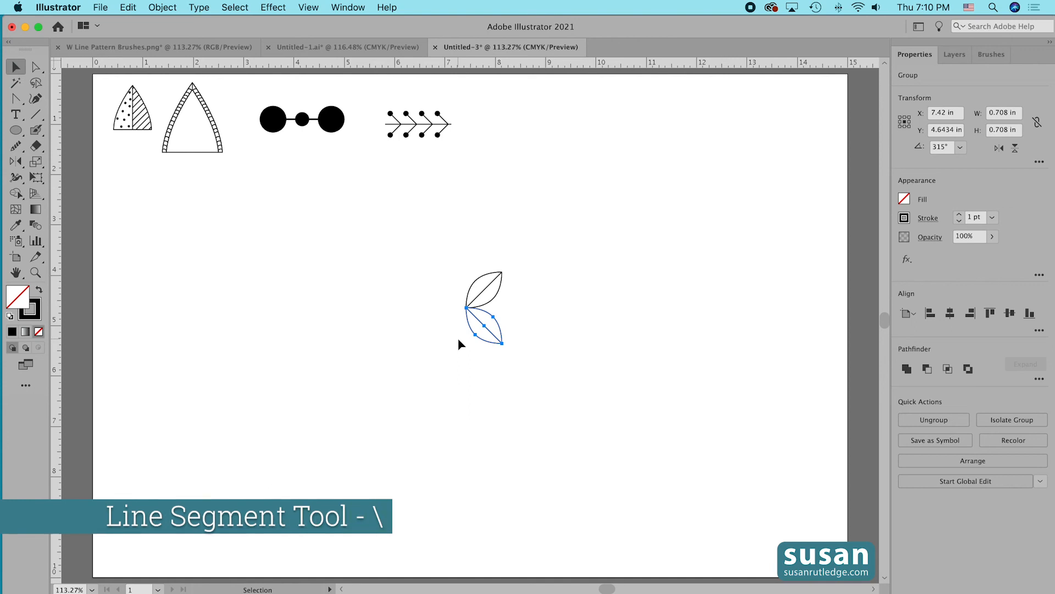
Draw a horizontal line segment about 3.29 in long through the joint of the two leaves, starting slightly before it.
{"action": "key", "text": "backslash"}
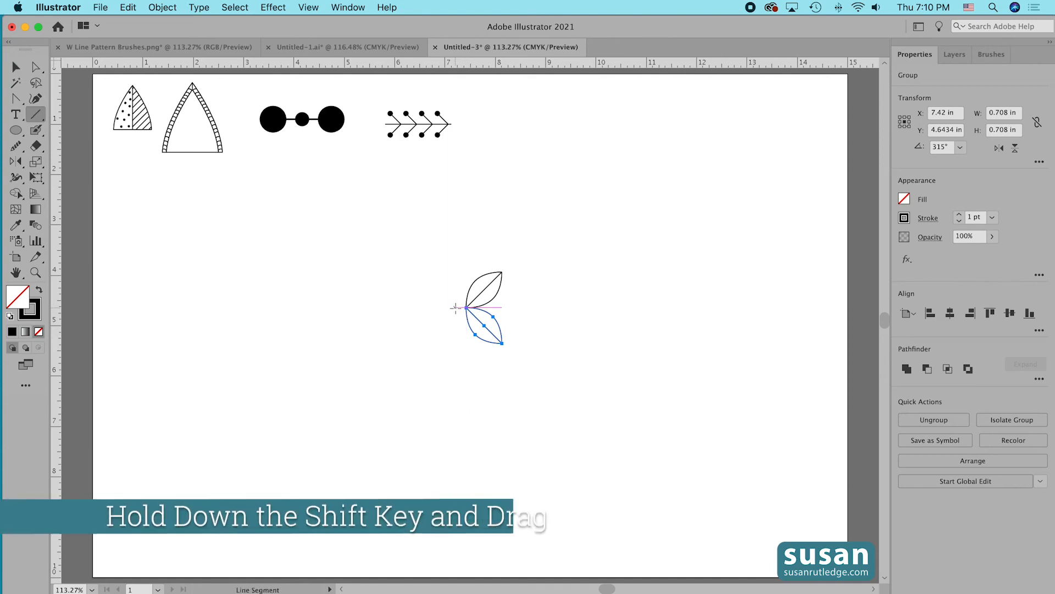
{"action": "left_click_drag", "start_coordinate": [455, 308], "coordinate": [620, 309]}
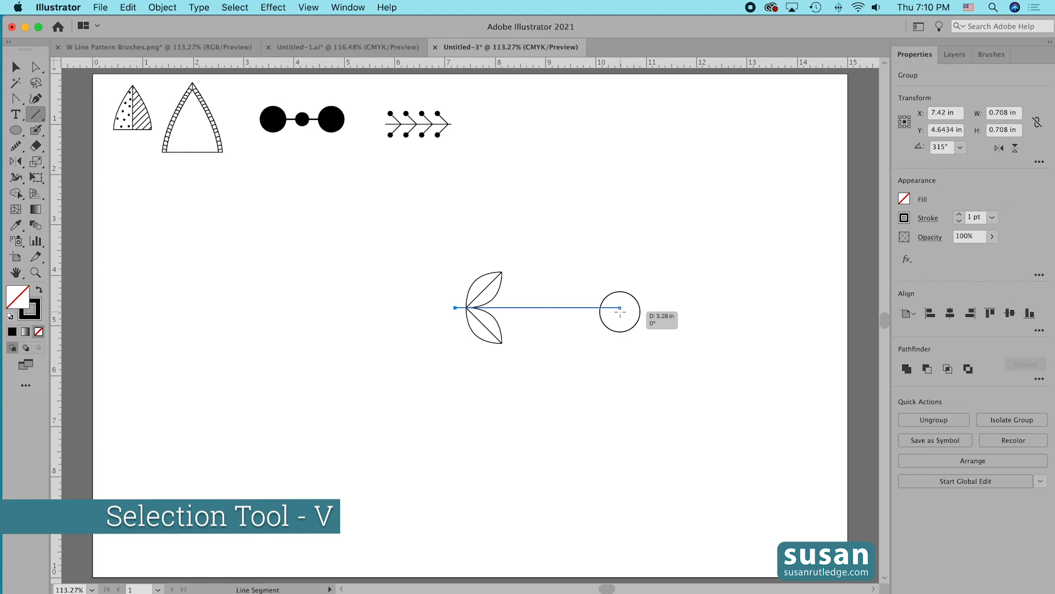
{"action": "left_click_drag", "start_coordinate": [620, 312], "coordinate": [620, 311]}
{"action": "key", "text": "v"}
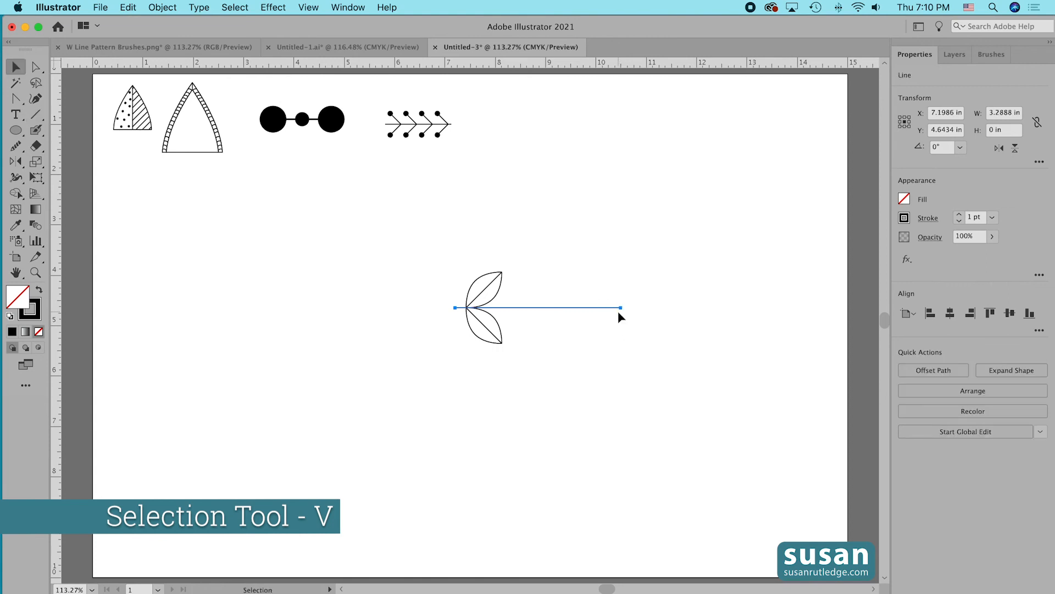
Group the two mirrored leaves and duplicate the pair twice along the line, spaced about 1.07 in apart.
{"action": "left_click", "coordinate": [495, 297]}
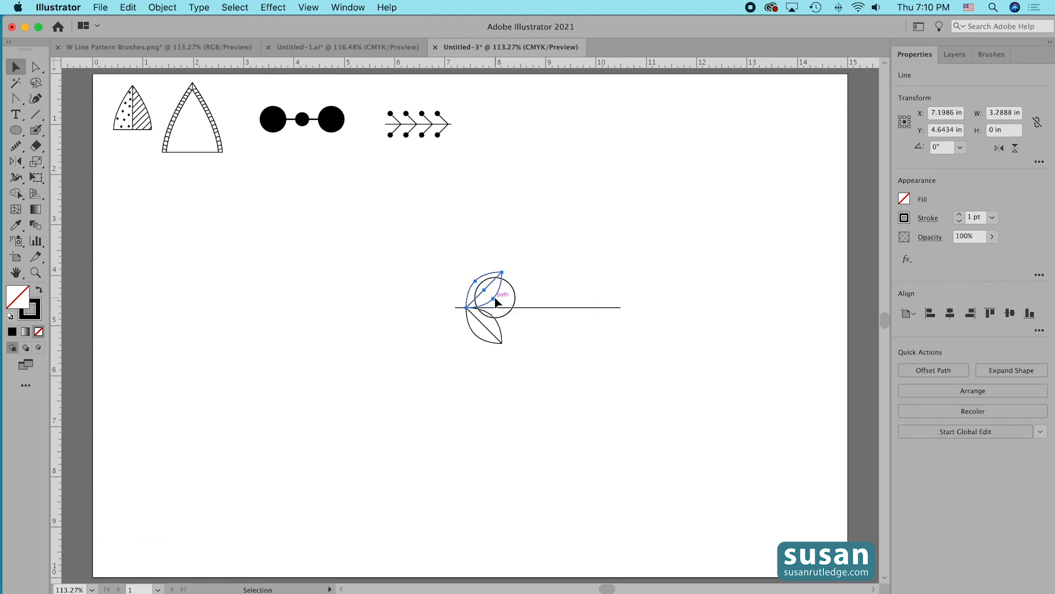
{"action": "left_click", "coordinate": [504, 340], "text": "shift"}
{"action": "key", "text": "super+g"}
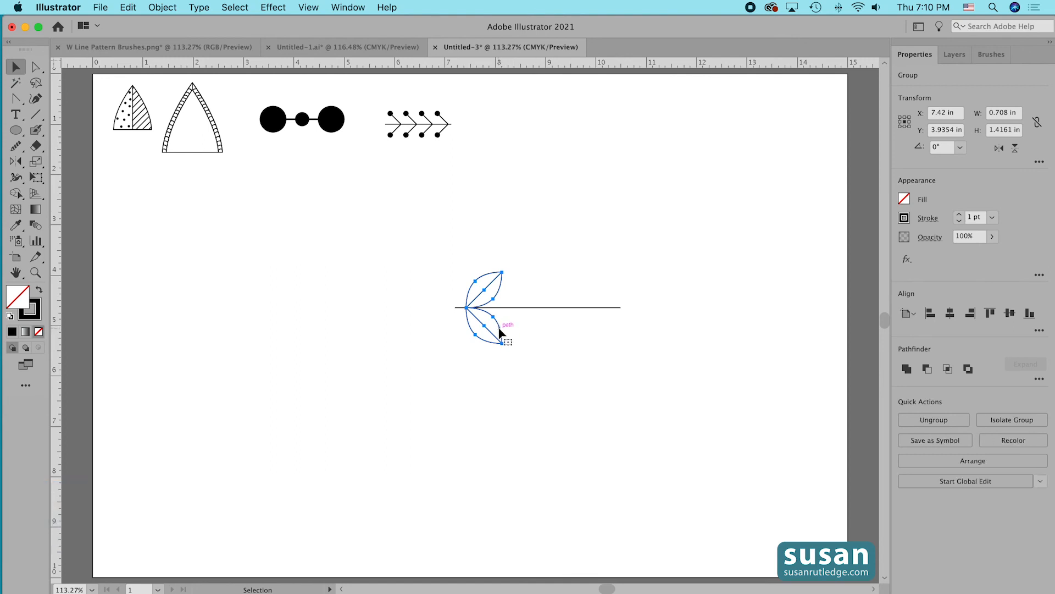
{"action": "left_click_drag", "start_coordinate": [500, 332], "coordinate": [554, 332]}
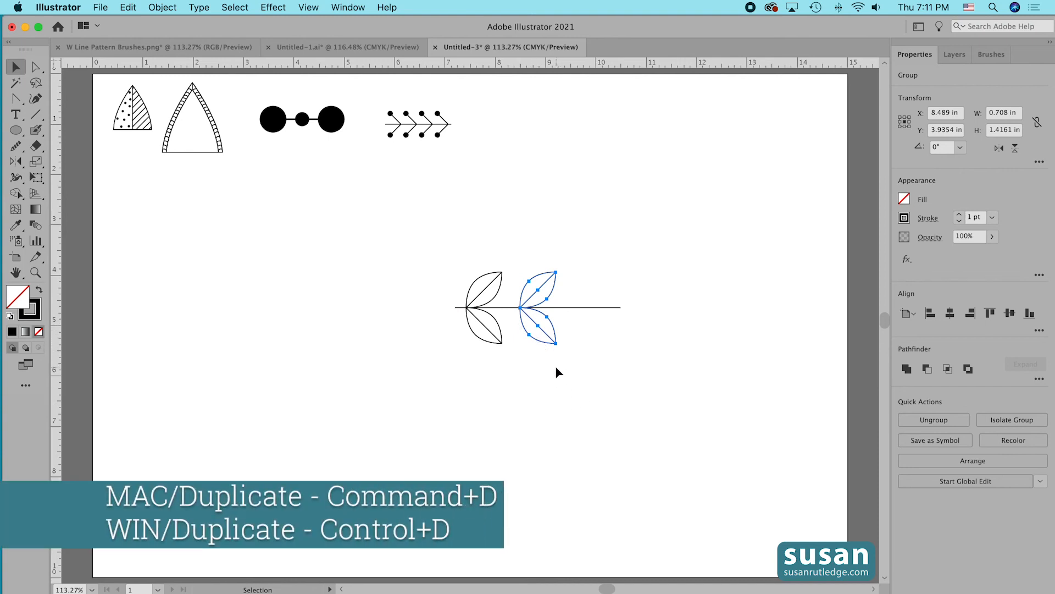
{"action": "key", "text": "super+d"}
Move the three leaf pairs and the line together toward the left half of the artboard and group them.
{"action": "left_click_drag", "start_coordinate": [425, 240], "coordinate": [667, 351]}
{"action": "left_click_drag", "start_coordinate": [559, 307], "coordinate": [363, 316]}
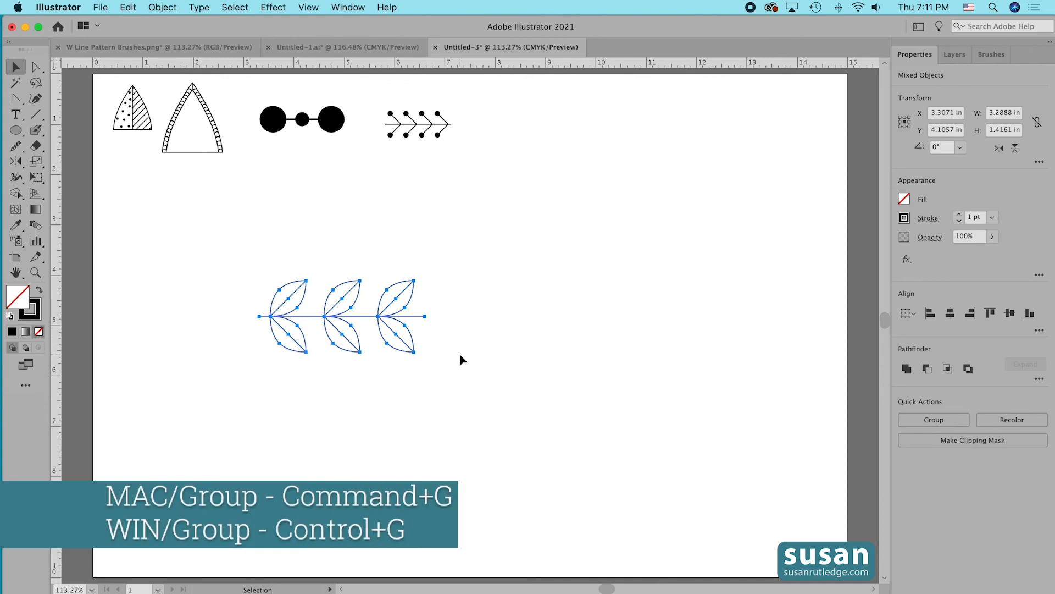
{"action": "key", "text": "super+g"}
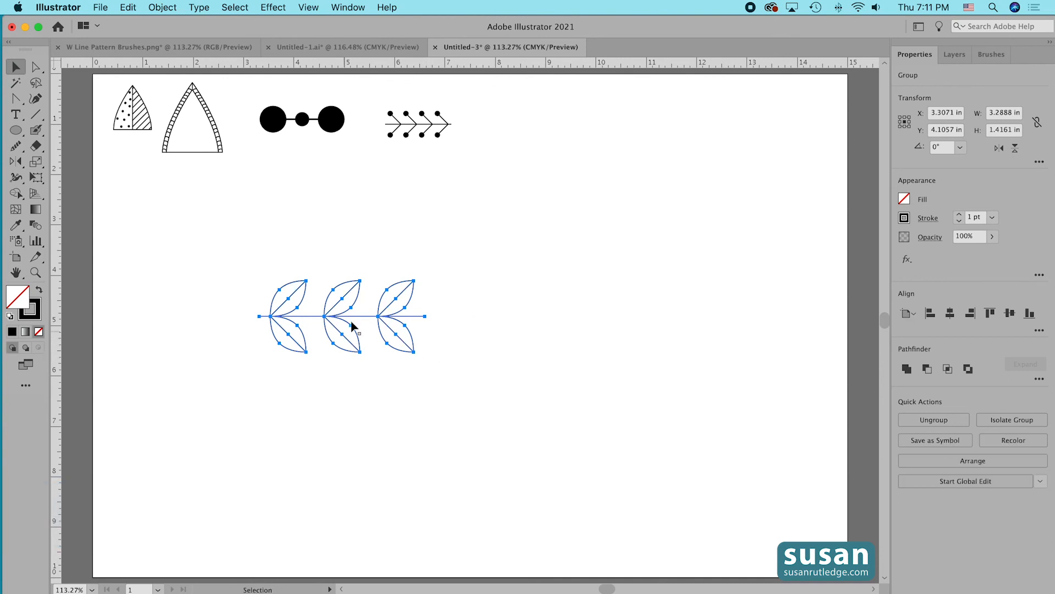
Place a copy of the leaf strip end to end with the original and add a vertical guide at their joint.
{"action": "left_click_drag", "start_coordinate": [356, 316], "coordinate": [521, 323]}
{"action": "left_click_drag", "start_coordinate": [57, 318], "coordinate": [426, 357]}
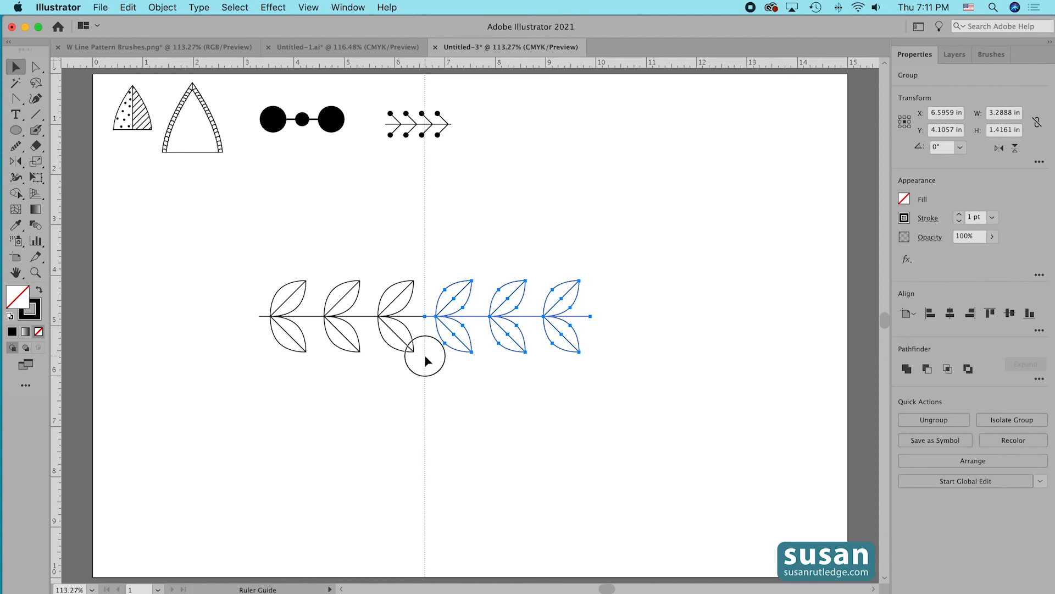
{"action": "left_click_drag", "start_coordinate": [426, 358], "coordinate": [425, 357]}
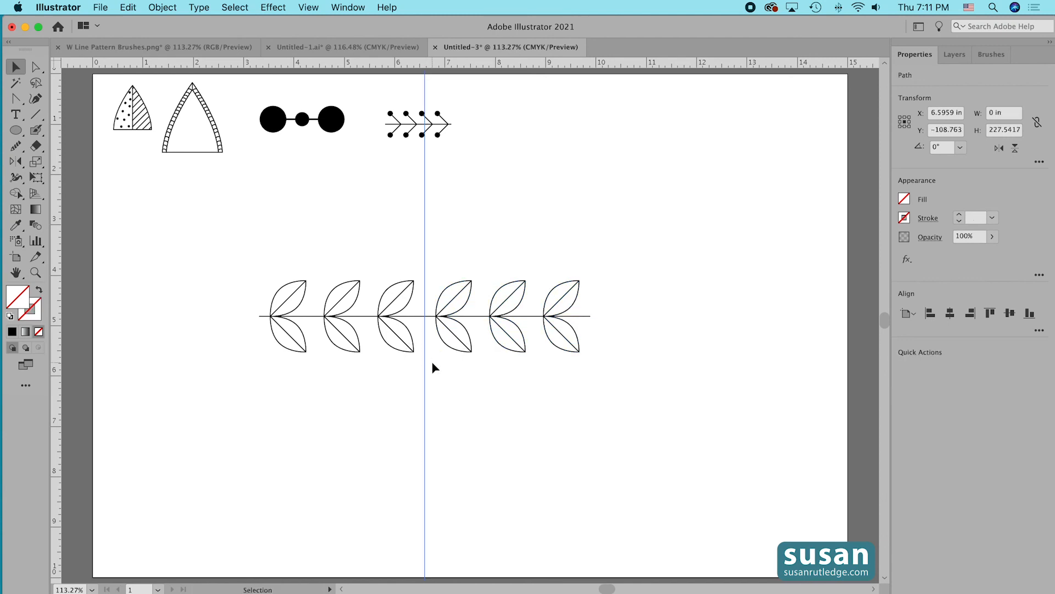
Delete the copied leaf strip and the vertical guide.
{"action": "left_click", "coordinate": [549, 309]}
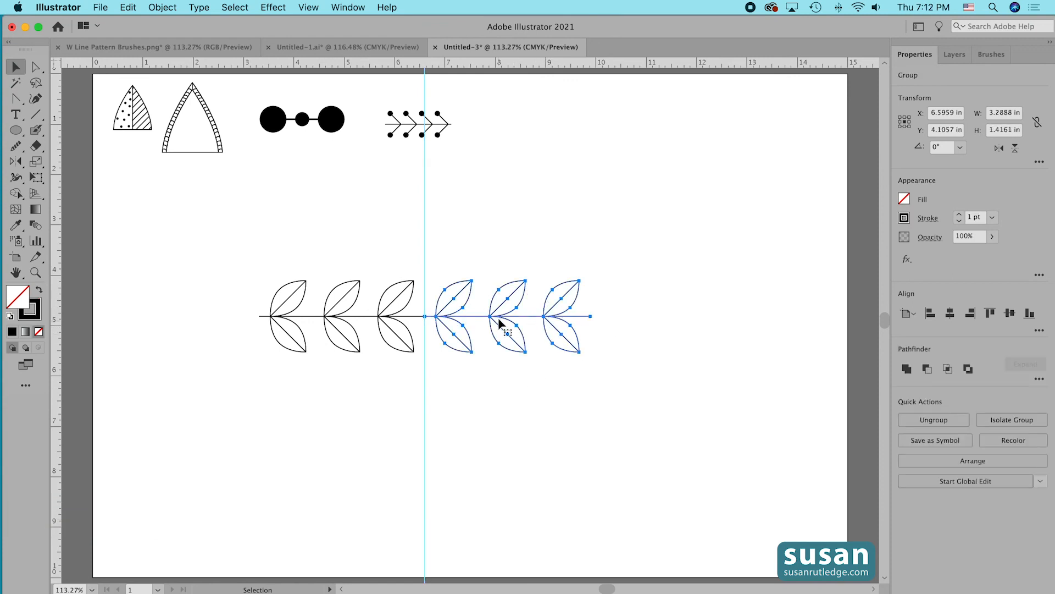
{"action": "key", "text": "BackSpace"}
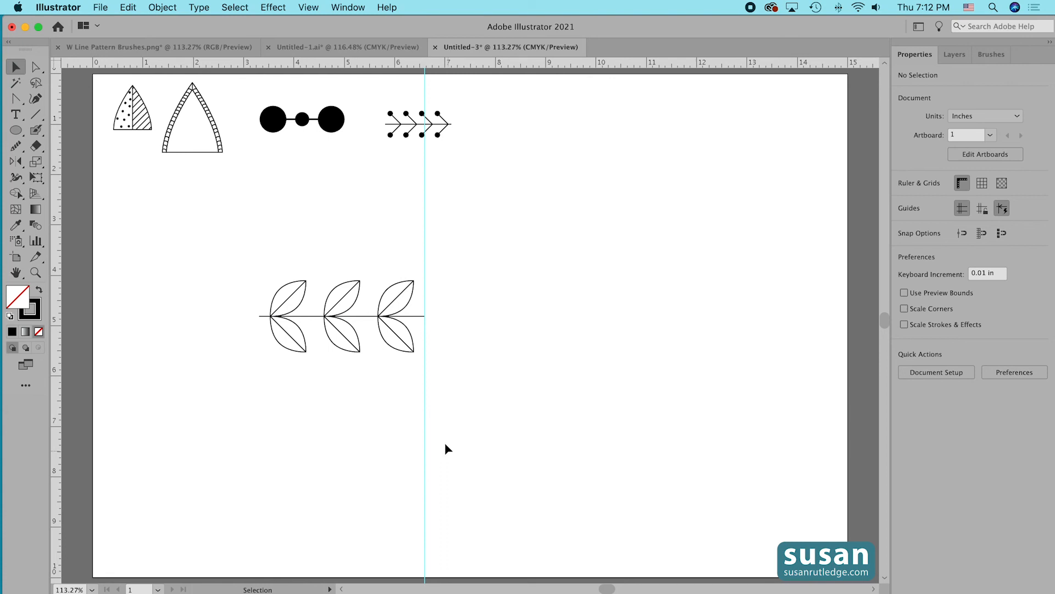
{"action": "left_click", "coordinate": [405, 444]}
Scale the remaining leaf strip uniformly to 35% and deselect it.
{"action": "left_click_drag", "start_coordinate": [231, 255], "coordinate": [439, 372]}
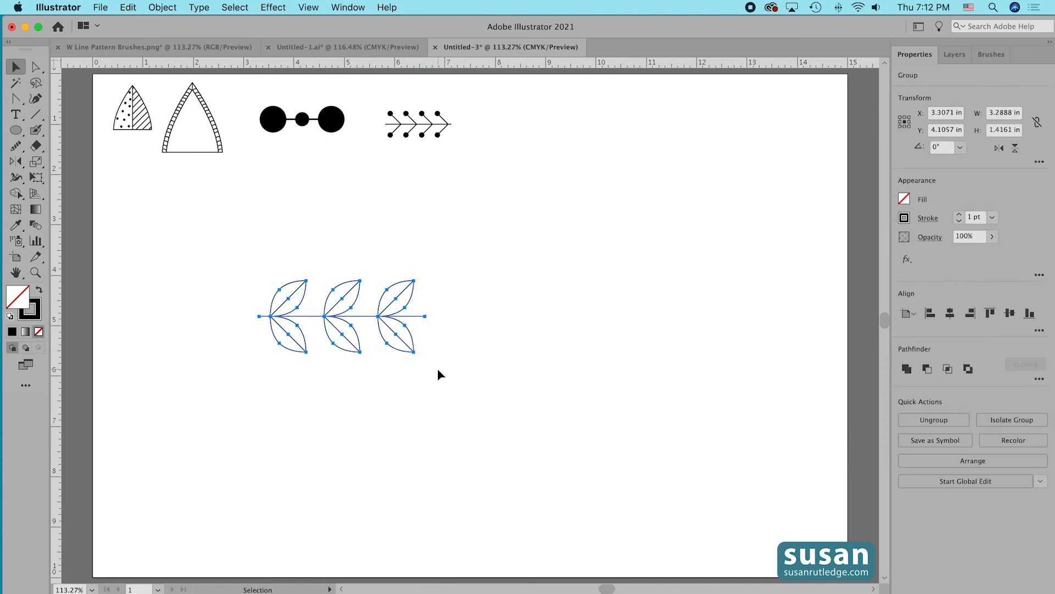
{"action": "left_click", "coordinate": [168, 14]}
{"action": "mouse_move", "coordinate": [177, 24]}
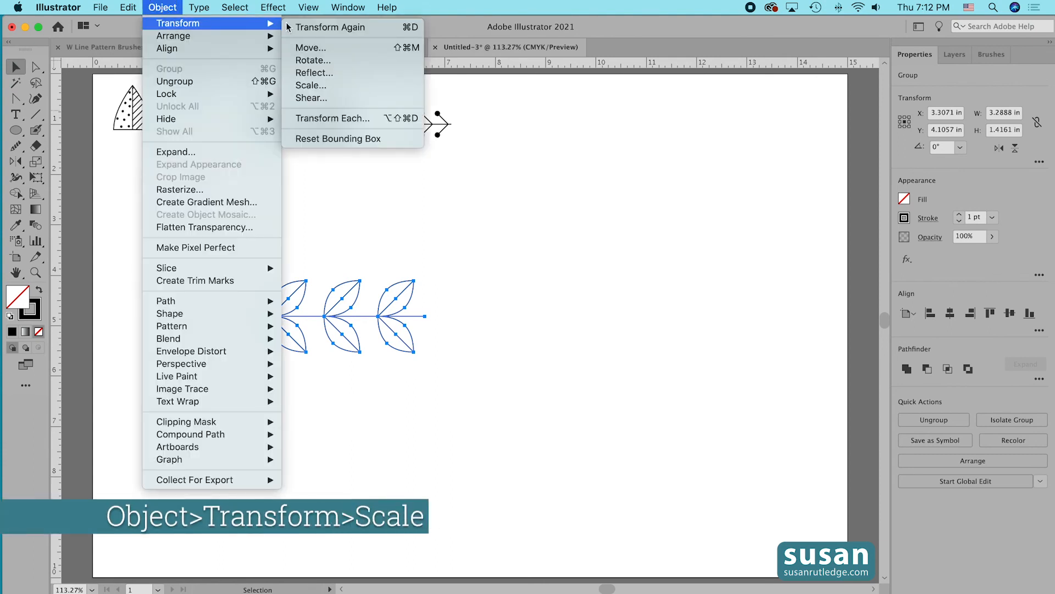
{"action": "left_click", "coordinate": [339, 90]}
{"action": "left_click_drag", "start_coordinate": [244, 172], "coordinate": [498, 183]}
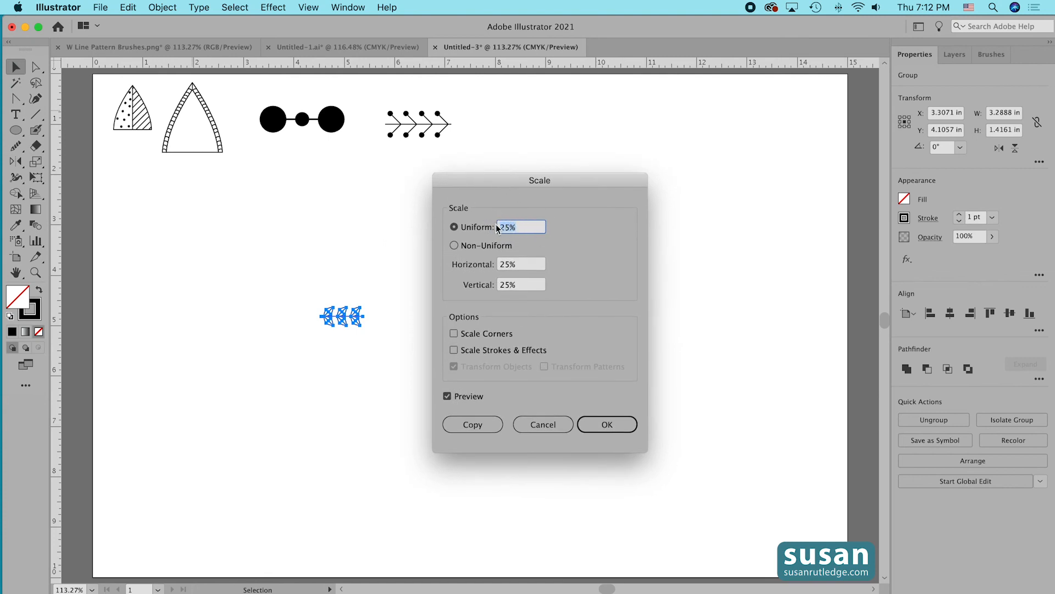
{"action": "type", "text": "35"}
{"action": "left_click", "coordinate": [608, 425]}
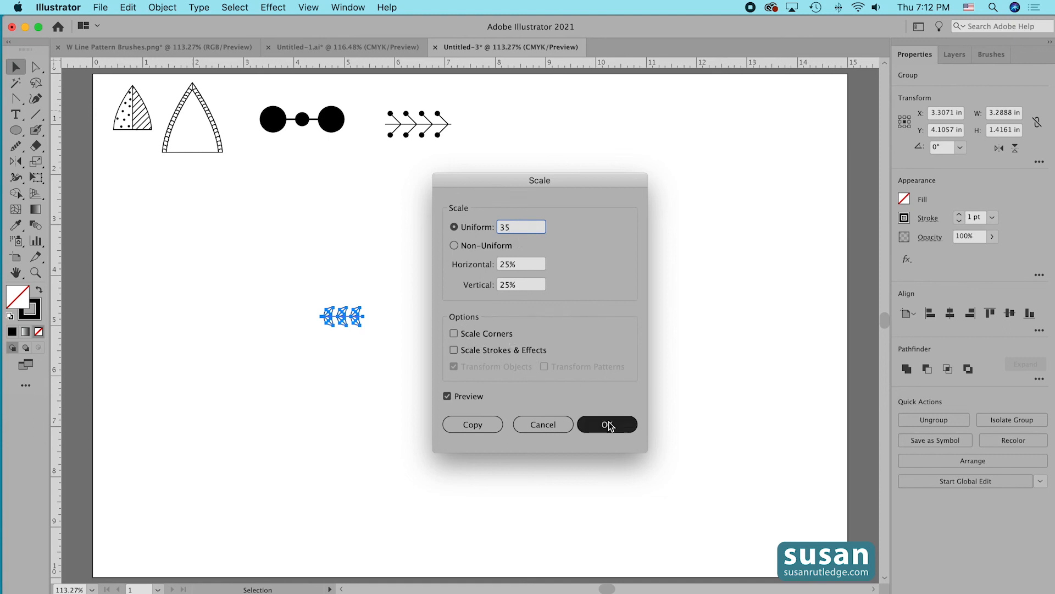
{"action": "left_click", "coordinate": [465, 398]}
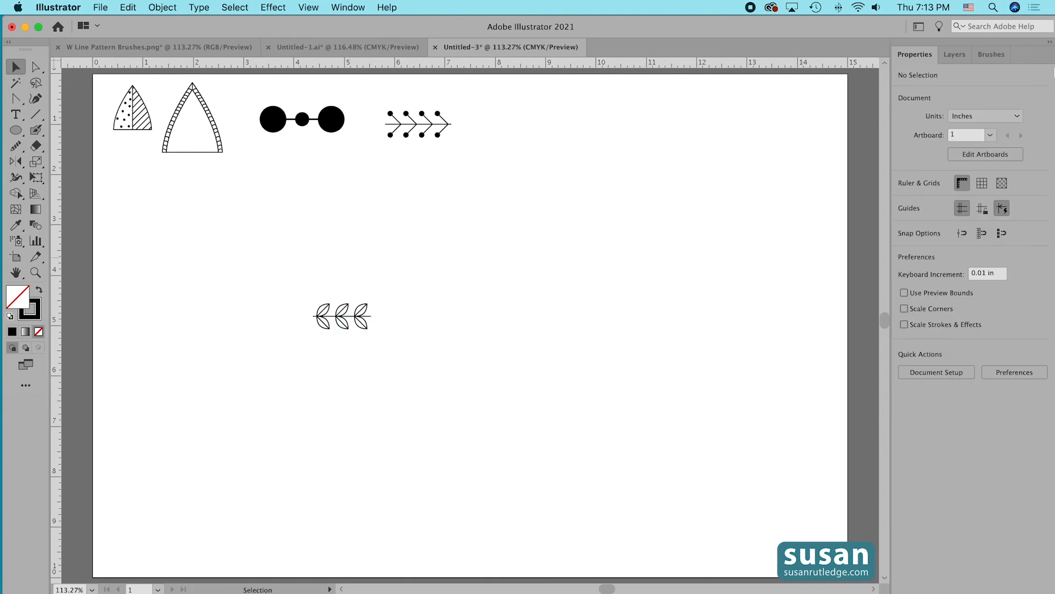
Create a pattern brush named Leaves from the leaf strip and move the artwork beside the other samples in the upper row.
{"action": "left_click", "coordinate": [988, 55]}
{"action": "mouse_move", "coordinate": [342, 316]}
{"action": "left_mouse_down"}
{"action": "mouse_move", "coordinate": [684, 360]}
{"action": "mouse_move", "coordinate": [954, 318]}
{"action": "left_mouse_up"}
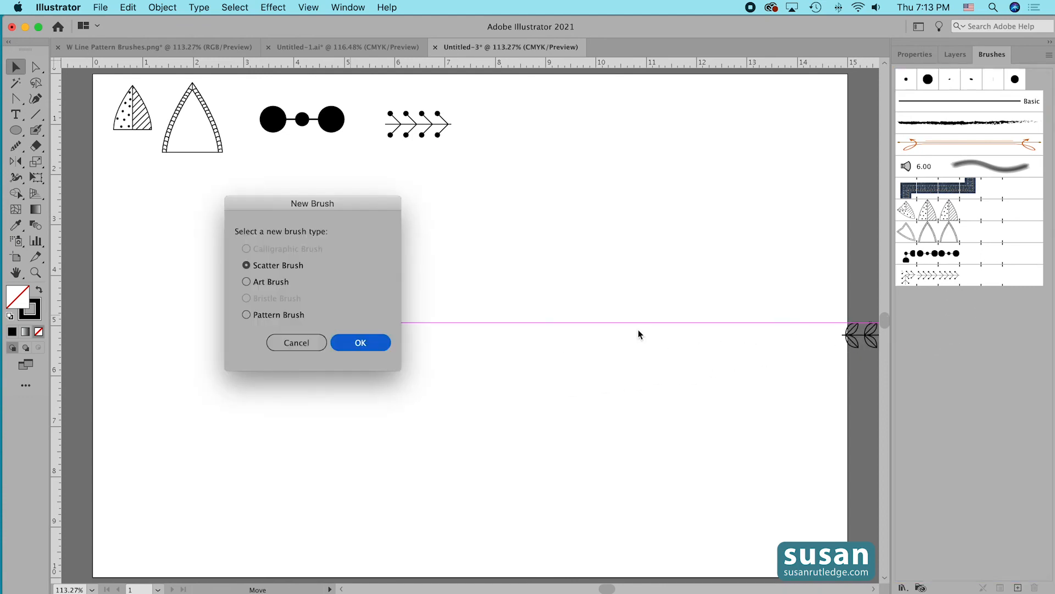
{"action": "left_click", "coordinate": [278, 315]}
{"action": "left_click", "coordinate": [362, 348]}
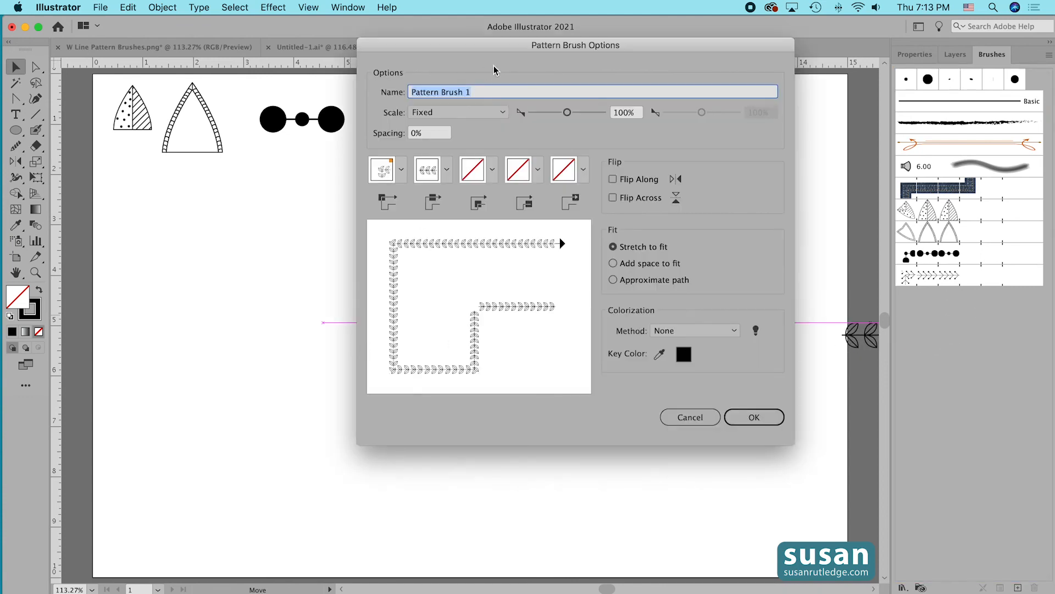
{"action": "type", "text": "Leaves"}
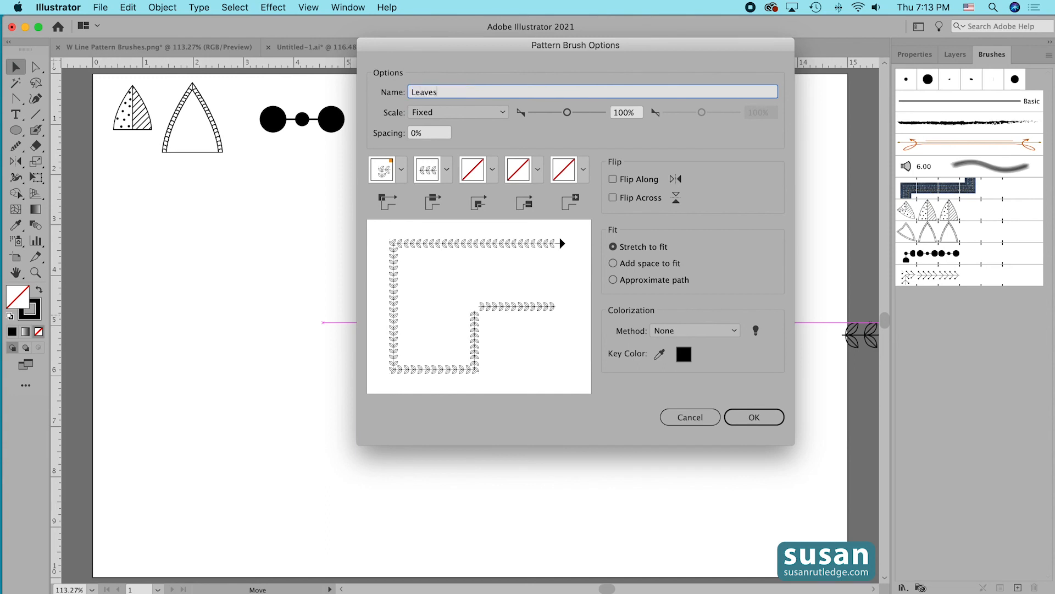
{"action": "left_click", "coordinate": [766, 416]}
{"action": "mouse_move", "coordinate": [333, 321]}
{"action": "left_mouse_down"}
{"action": "mouse_move", "coordinate": [402, 268]}
{"action": "mouse_move", "coordinate": [508, 130]}
{"action": "left_mouse_up"}
Test the Leaves pattern brush on a large ellipse drawn below the sample row, and delete the ellipse.
{"action": "key", "text": "l"}
{"action": "left_click_drag", "start_coordinate": [256, 208], "coordinate": [773, 491]}
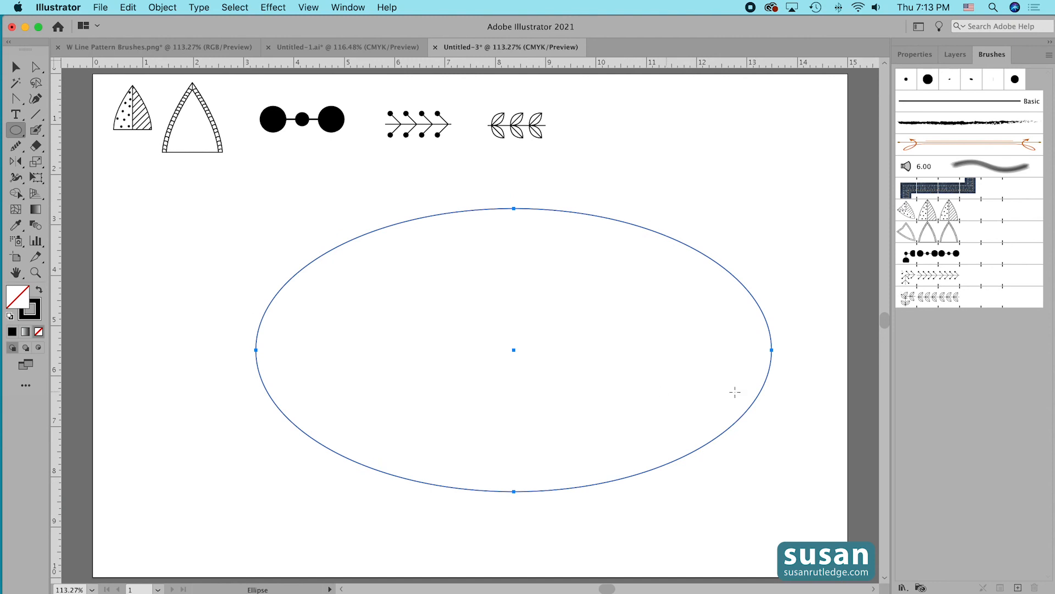
{"action": "left_click", "coordinate": [932, 297]}
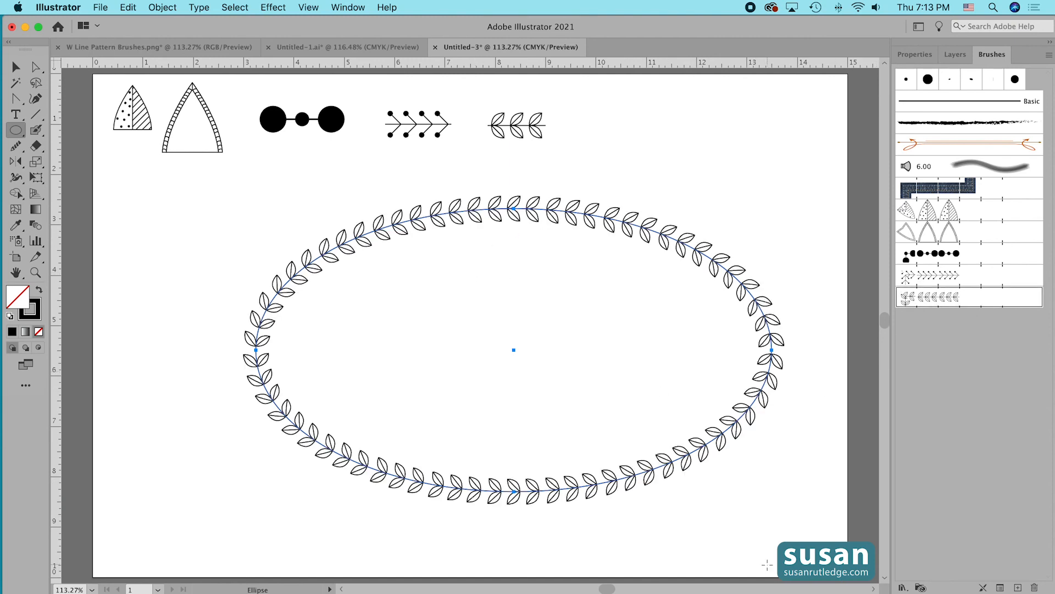
{"action": "left_click", "coordinate": [15, 67]}
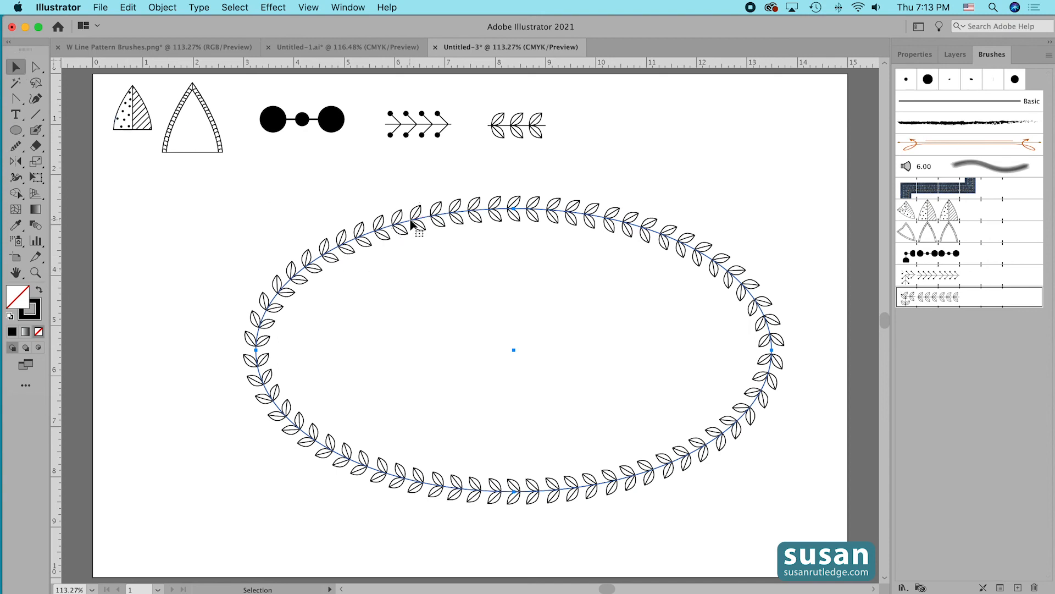
{"action": "key", "text": "Delete"}
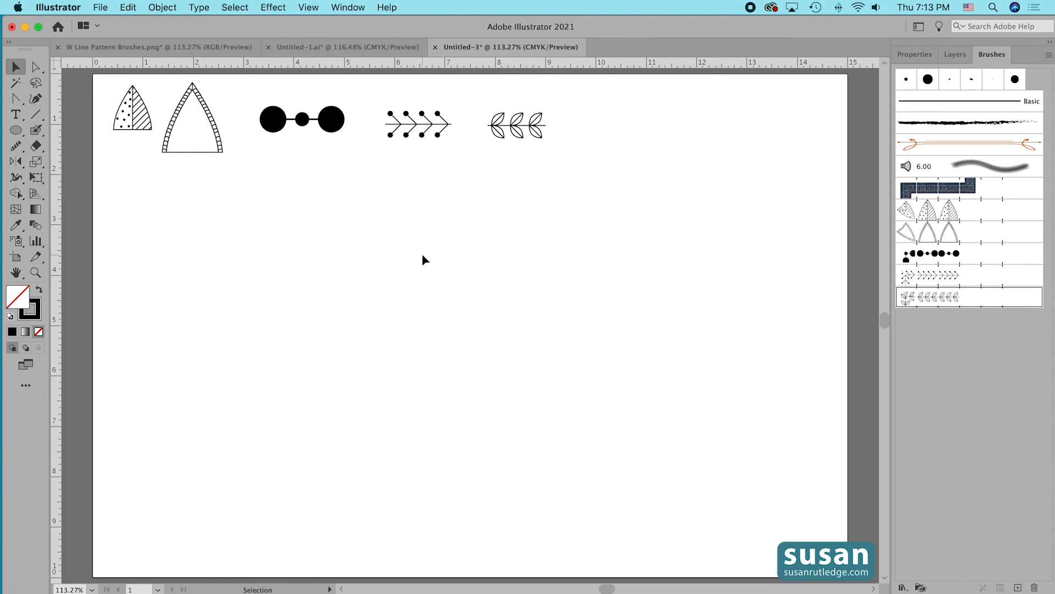
Draw a horizontal line segment about 5.84 in long in the empty area of the artboard and show its properties.
{"action": "key", "text": "backslash"}
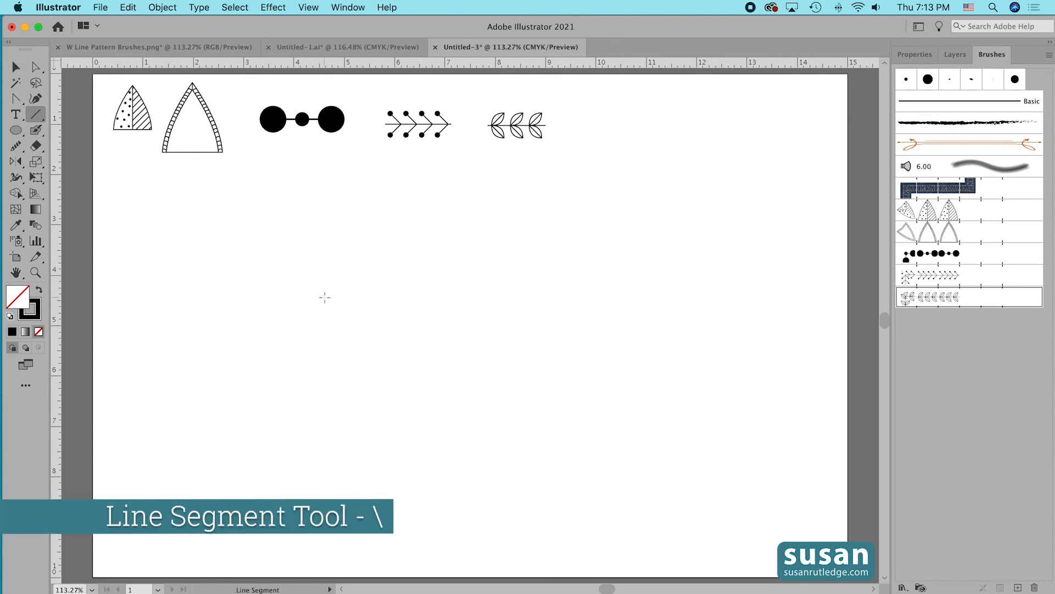
{"action": "left_click_drag", "start_coordinate": [322, 295], "coordinate": [616, 313]}
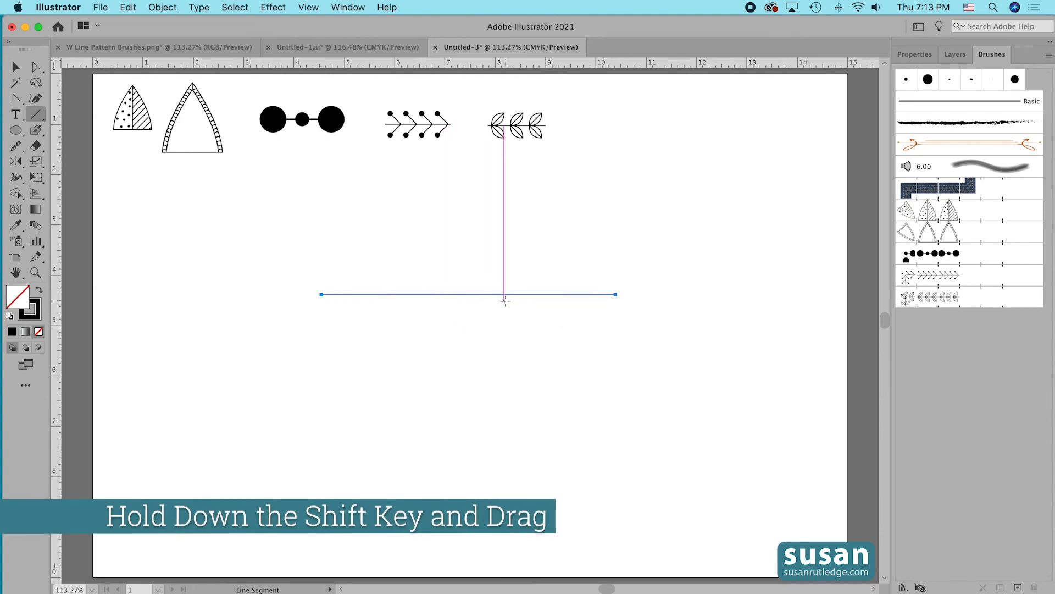
{"action": "left_click", "coordinate": [914, 55]}
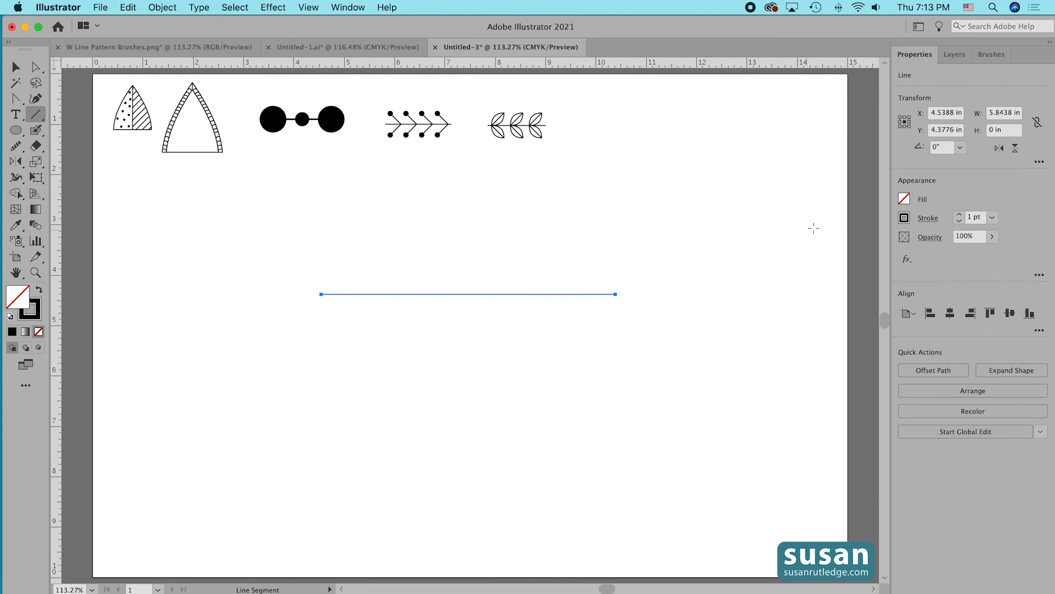
Set the horizontal line's stroke to 2 pt and draw a spiral about 1.28 by 1.6 in above it, with its outer end on the line.
{"action": "left_click", "coordinate": [960, 214]}
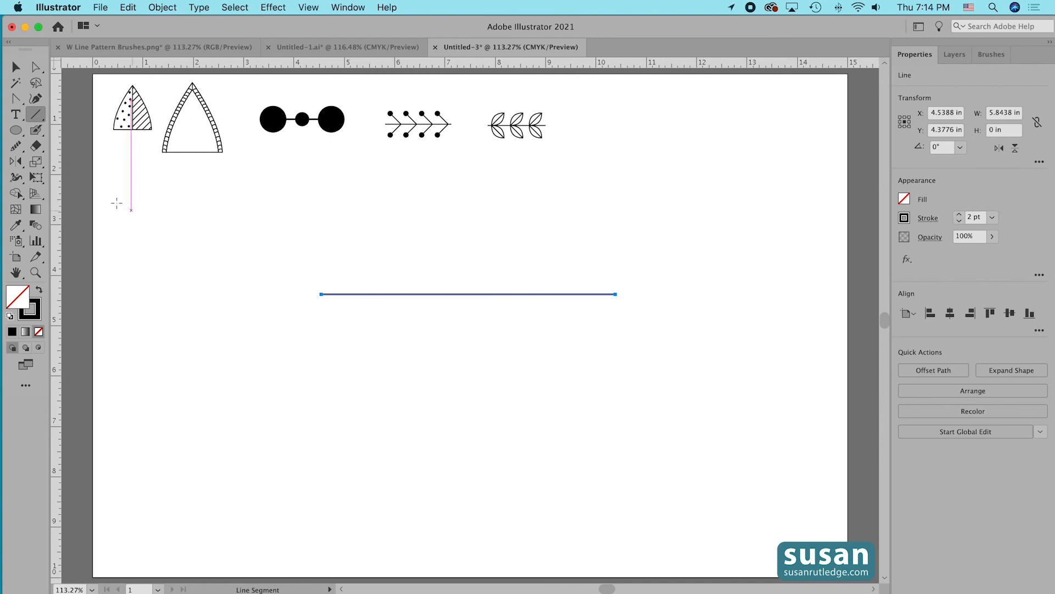
{"action": "left_click", "coordinate": [35, 115]}
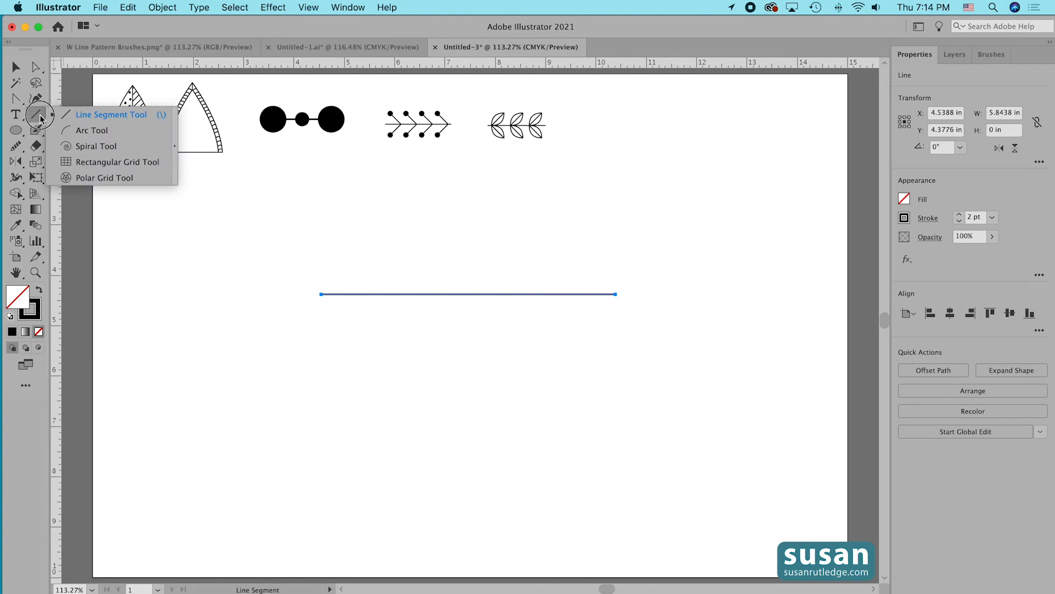
{"action": "left_click", "coordinate": [102, 148]}
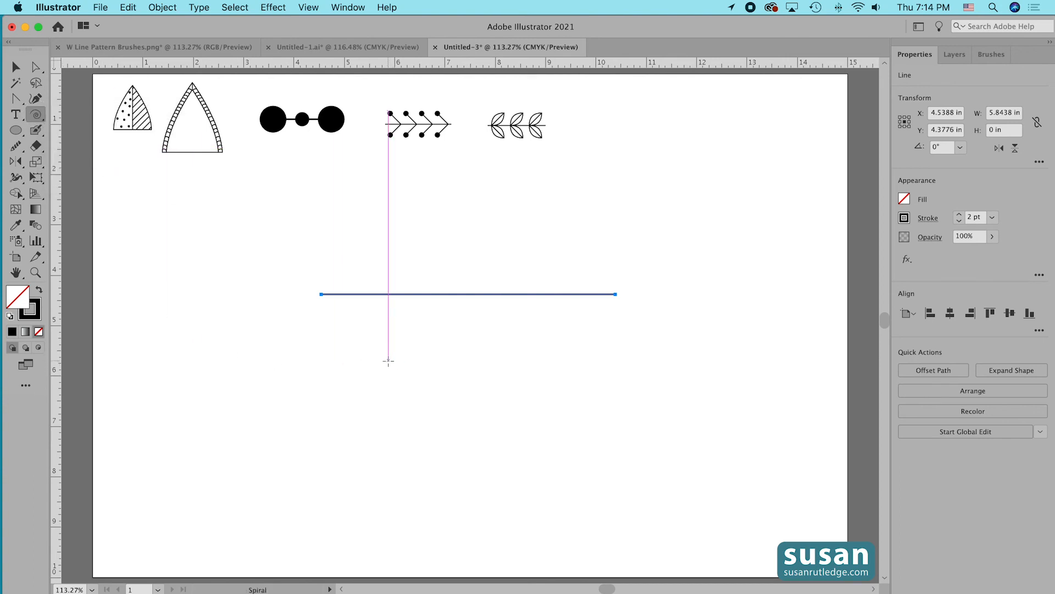
{"action": "left_click_drag", "start_coordinate": [390, 361], "coordinate": [420, 380]}
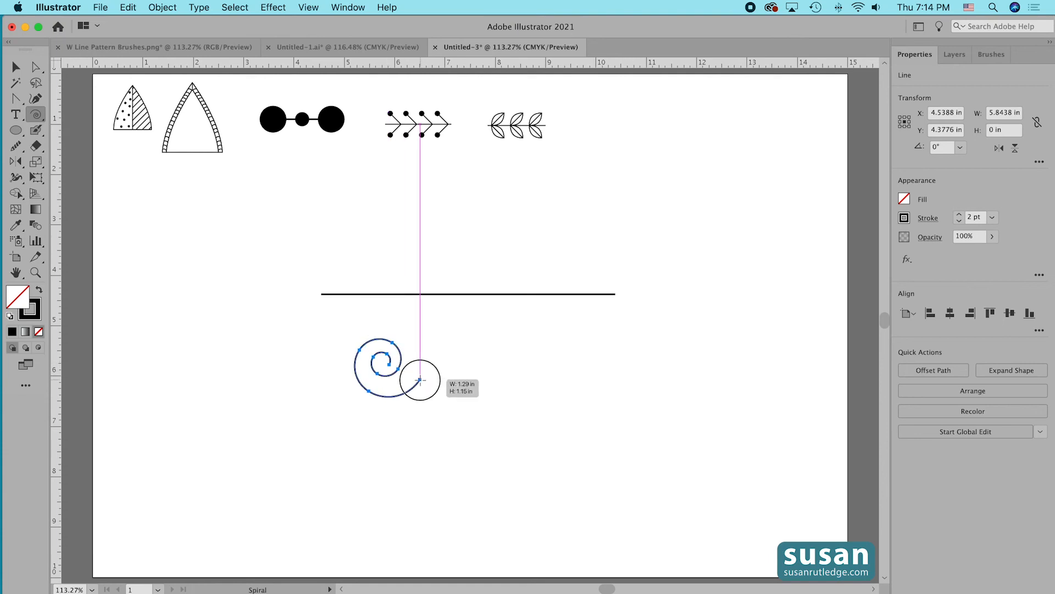
{"action": "left_click_drag", "start_coordinate": [420, 380], "coordinate": [391, 404]}
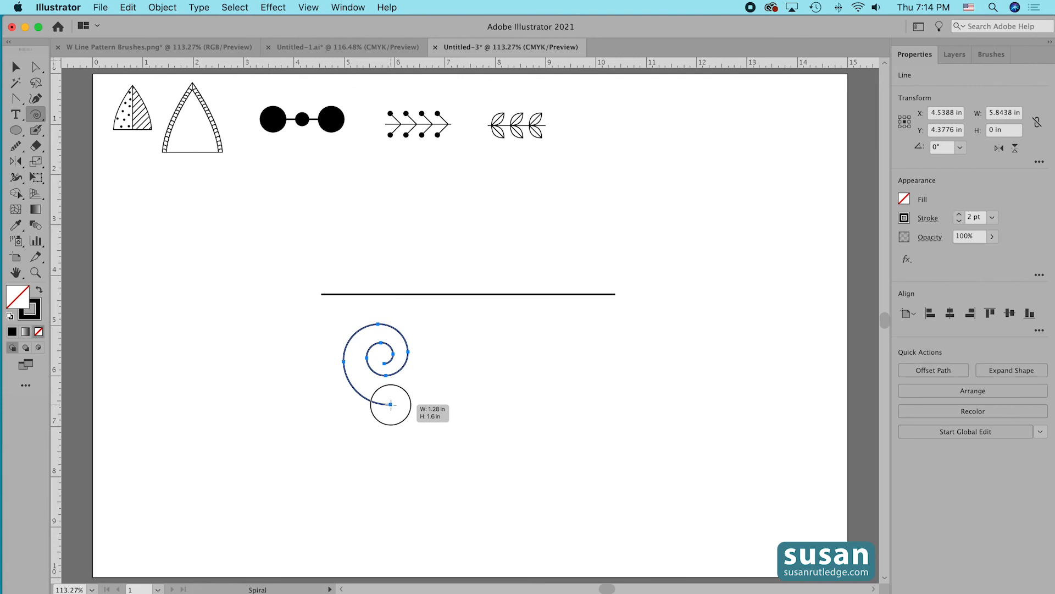
{"action": "key", "text": "Up"}
{"action": "key", "text": "Up"}
{"action": "key", "text": "Down"}
{"action": "key", "text": "Down"}
{"action": "left_click_drag", "start_coordinate": [391, 404], "coordinate": [393, 294]}
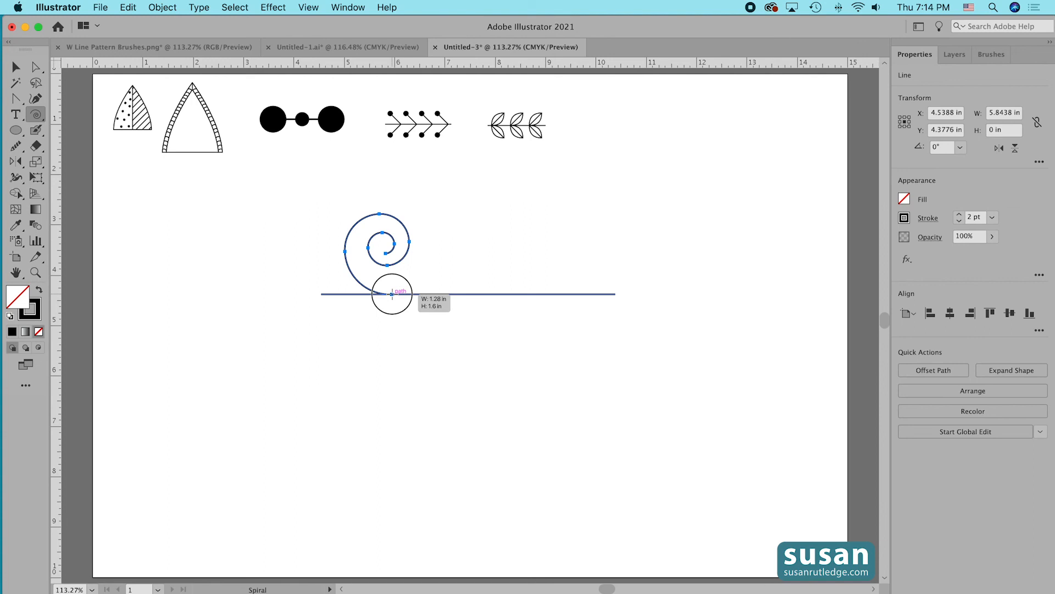
{"action": "left_click_drag", "start_coordinate": [392, 294], "coordinate": [393, 294]}
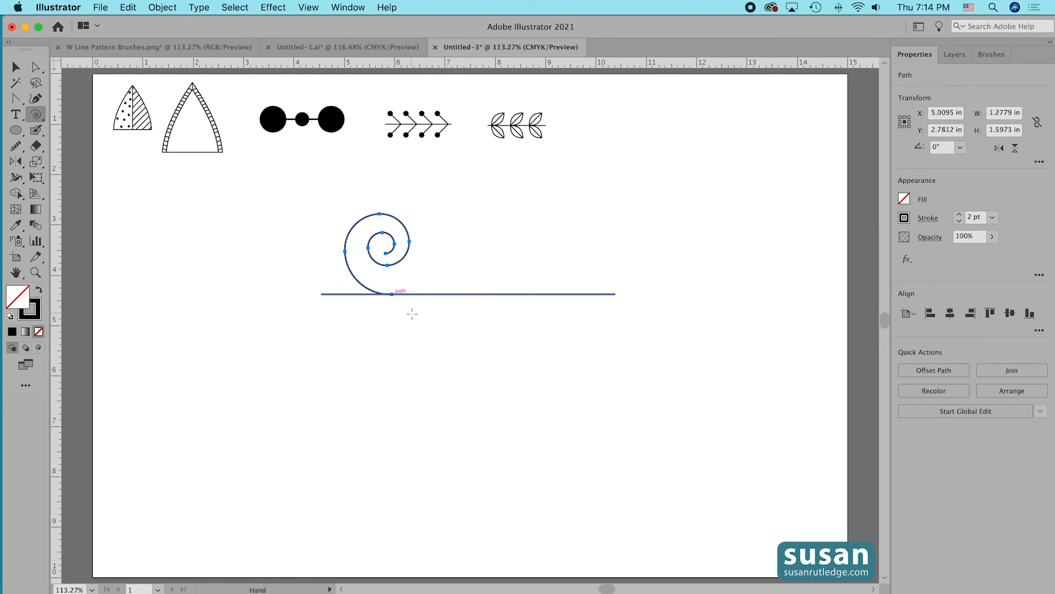
Reflect a copy of the spiral across the horizontal axis and place it directly below the line, mirroring the upper spiral.
{"action": "left_click", "coordinate": [17, 164]}
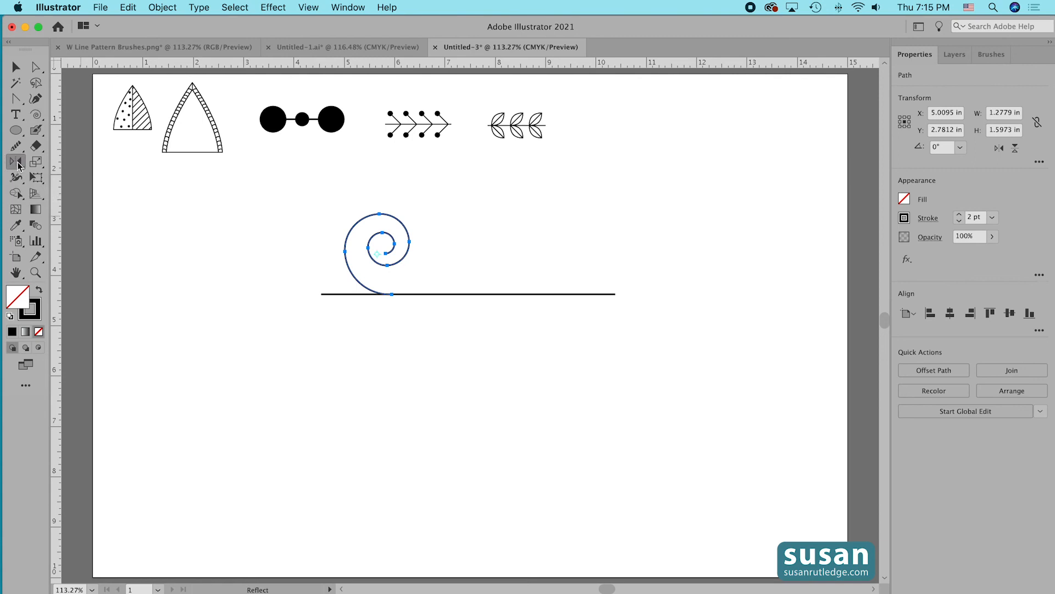
{"action": "double_click", "coordinate": [16, 165]}
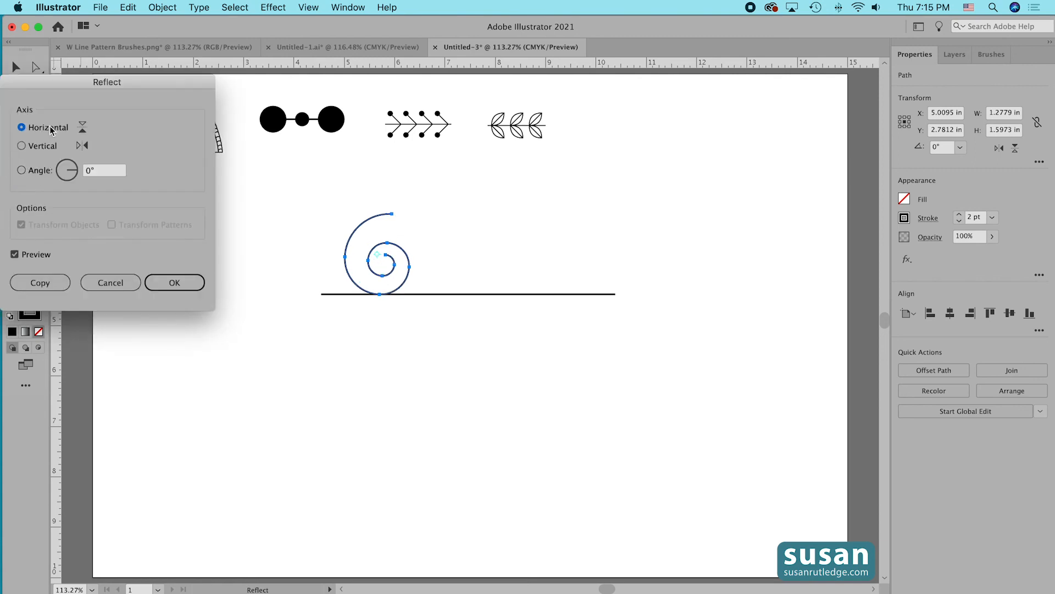
{"action": "left_click", "coordinate": [40, 282]}
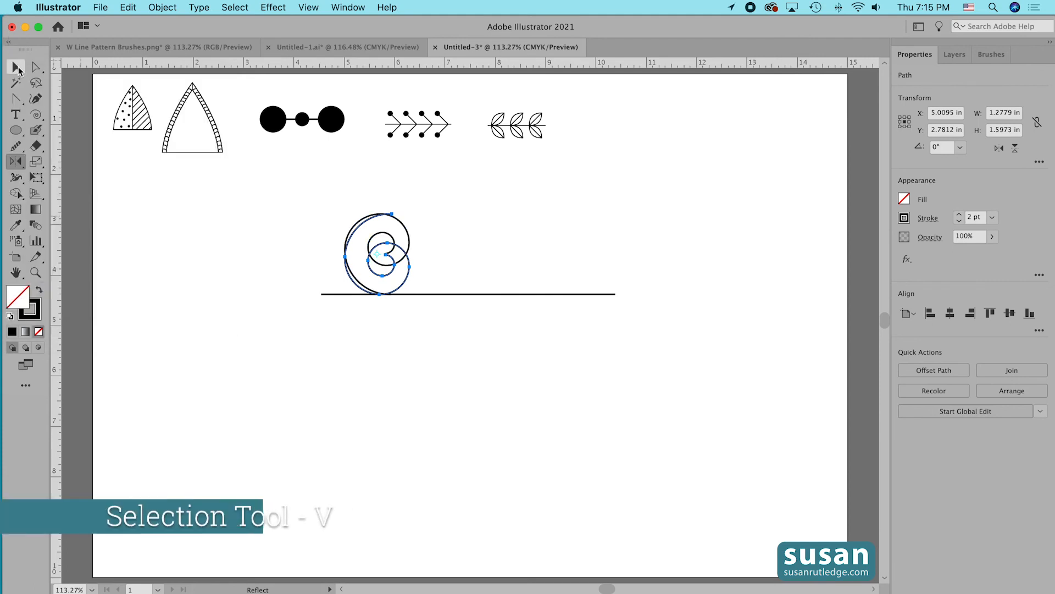
{"action": "key", "text": "v"}
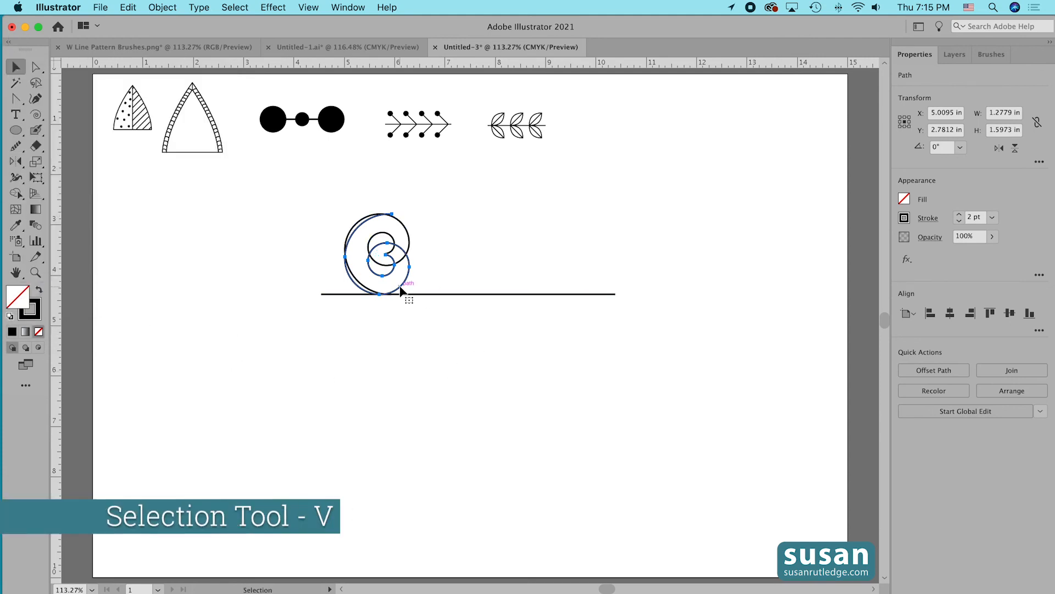
{"action": "left_click_drag", "start_coordinate": [408, 296], "coordinate": [400, 375]}
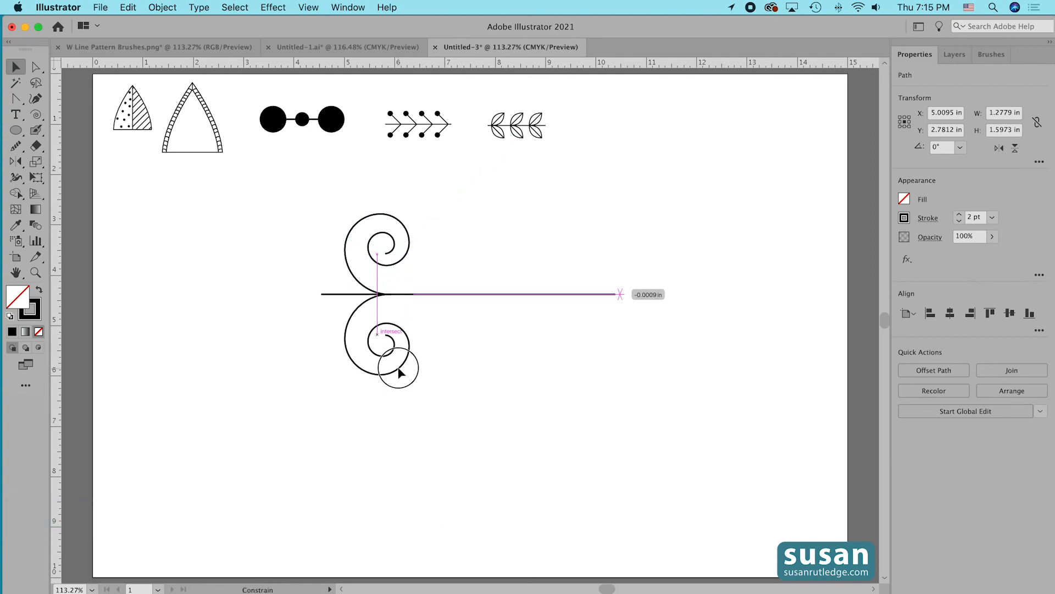
{"action": "left_click_drag", "start_coordinate": [399, 373], "coordinate": [398, 373]}
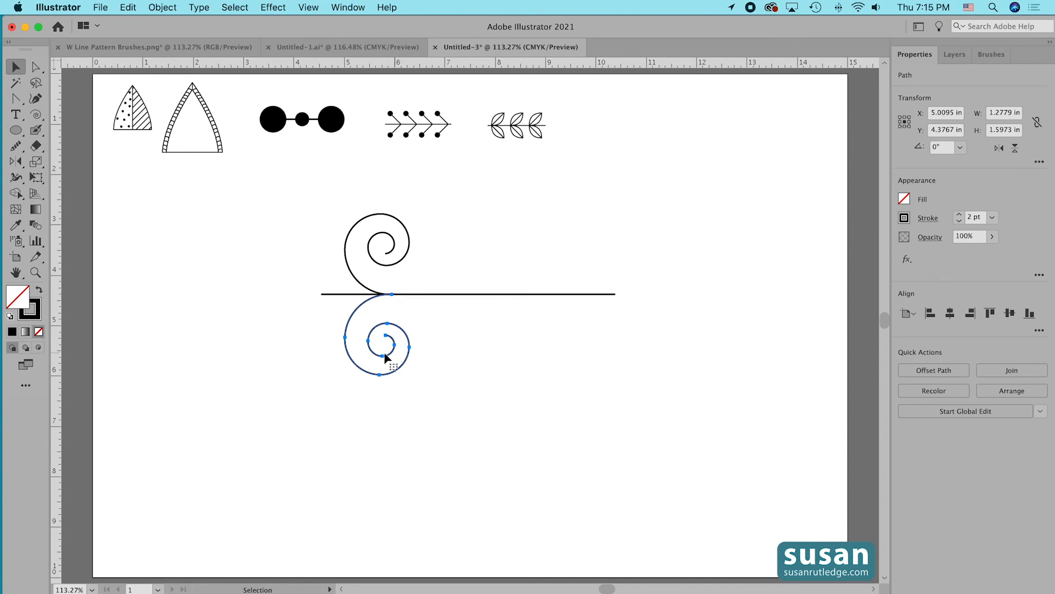
{"action": "left_click", "coordinate": [331, 308]}
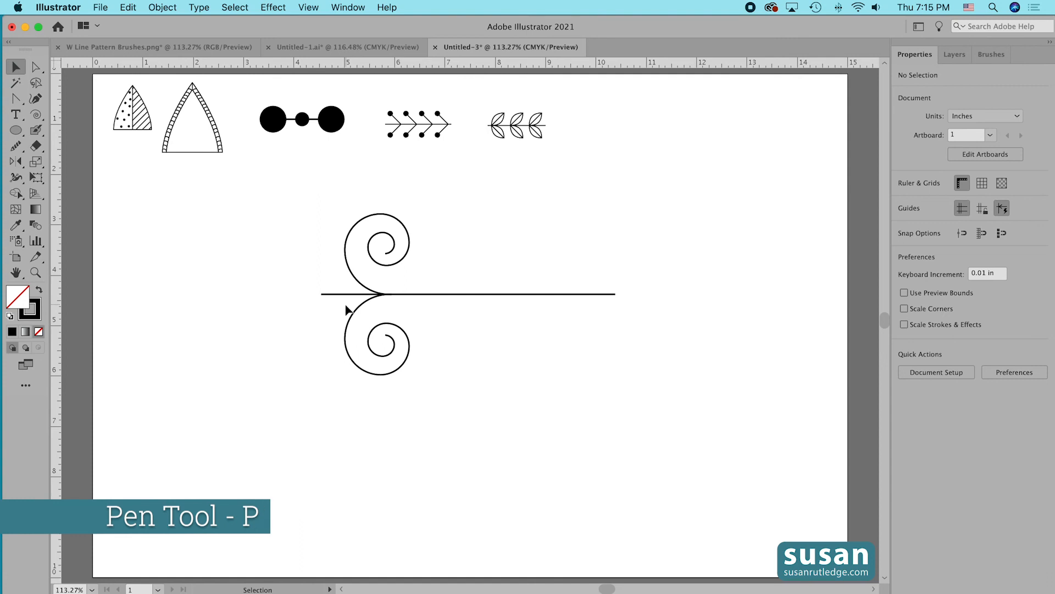
Draw a short slanted line about 0.9 in wide and 0.46 in high from above the line's left end to where the spirals meet.
{"action": "key", "text": "p"}
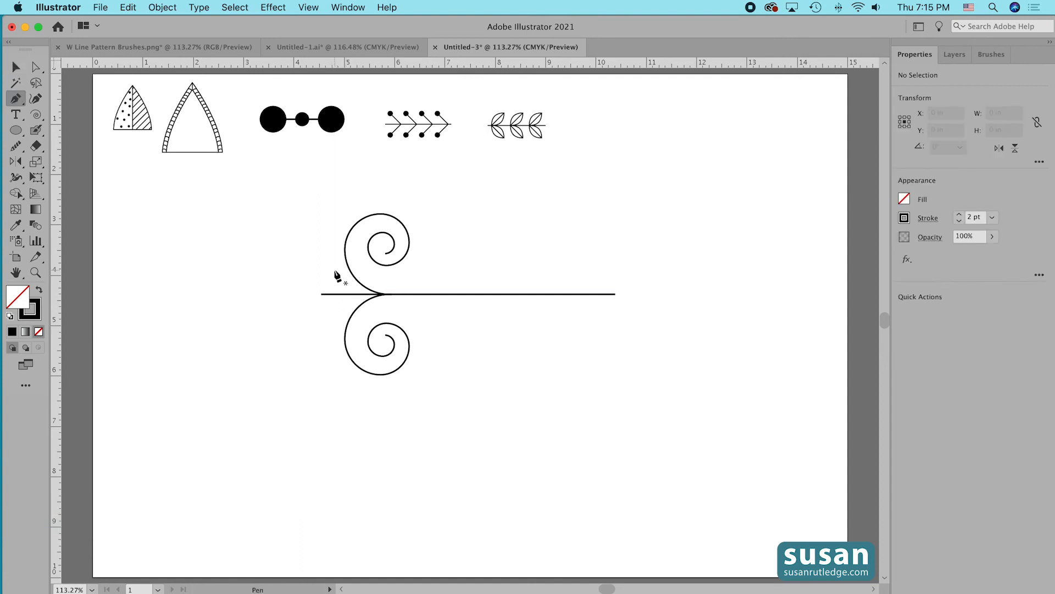
{"action": "left_click_drag", "start_coordinate": [333, 271], "coordinate": [381, 298]}
{"action": "key", "text": "v"}
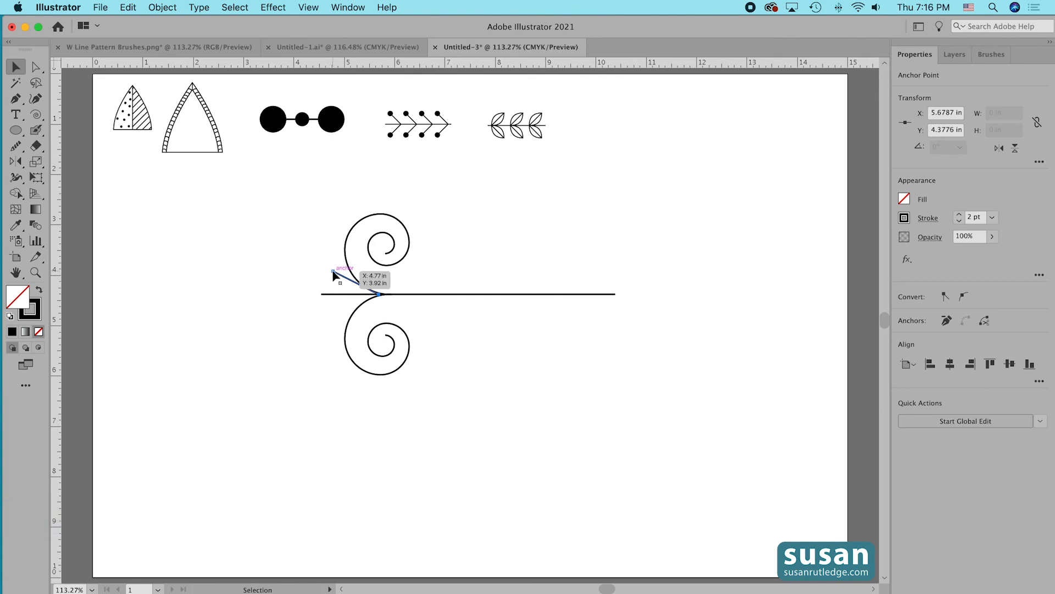
Add a solid round dot arrowhead to the left ends of both the slanted line and the horizontal line.
{"action": "left_click", "coordinate": [331, 294]}
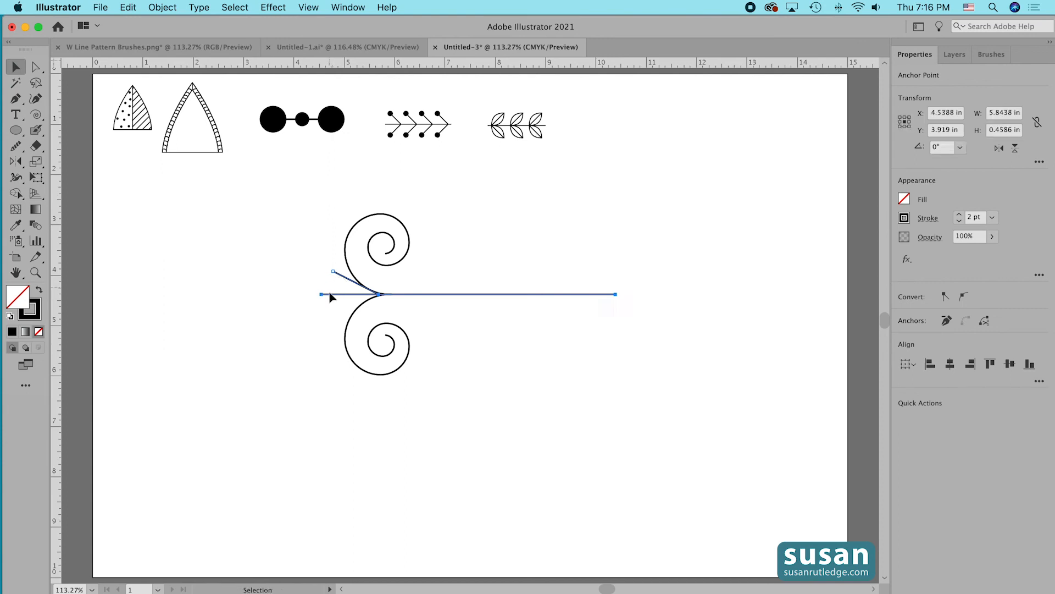
{"action": "left_click", "coordinate": [928, 219]}
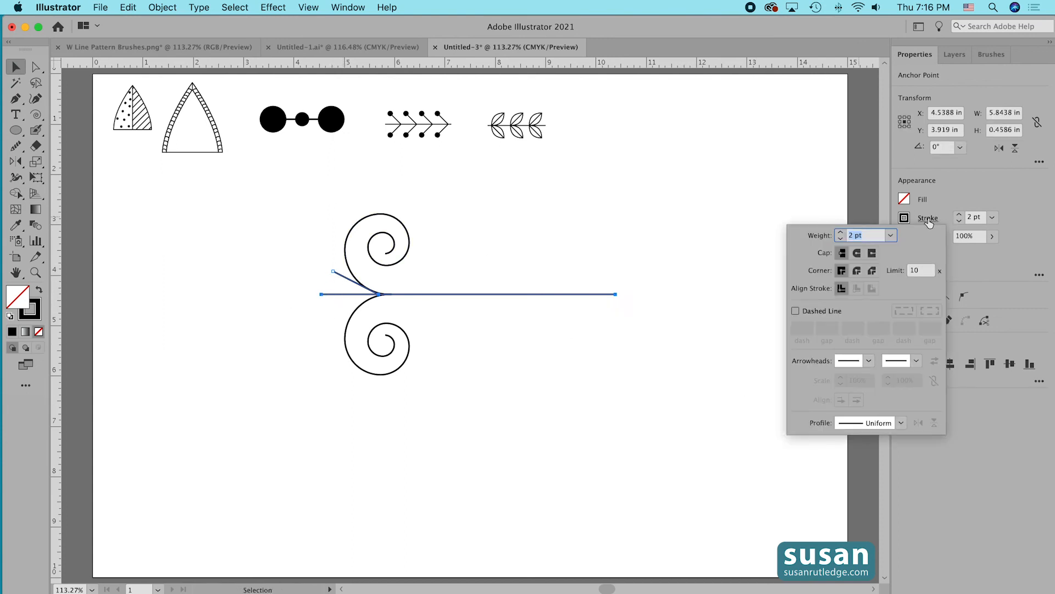
{"action": "left_click", "coordinate": [869, 360]}
{"action": "left_click_drag", "start_coordinate": [872, 400], "coordinate": [869, 467]}
{"action": "left_click", "coordinate": [824, 479]}
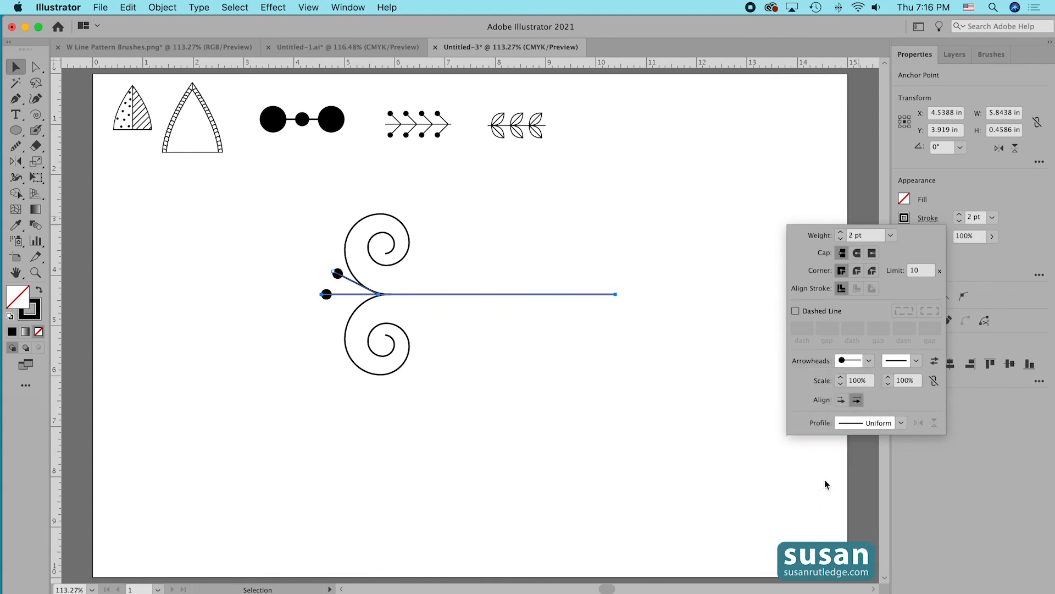
{"action": "left_click", "coordinate": [312, 269]}
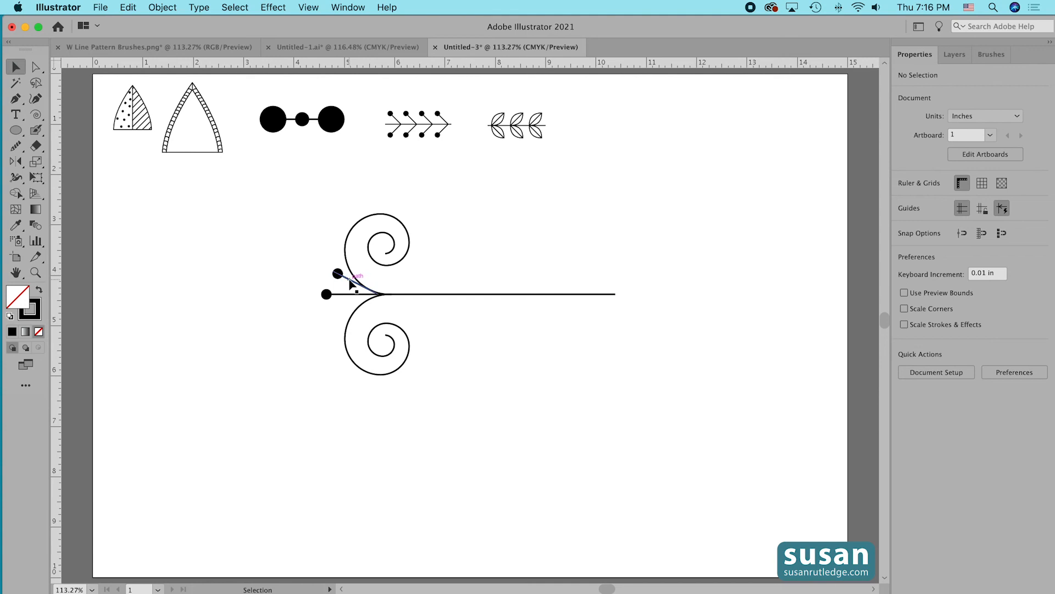
Reflect a copy of the dotted slanted line across the horizontal axis and place it below the main line as its mirror image.
{"action": "left_click", "coordinate": [350, 282]}
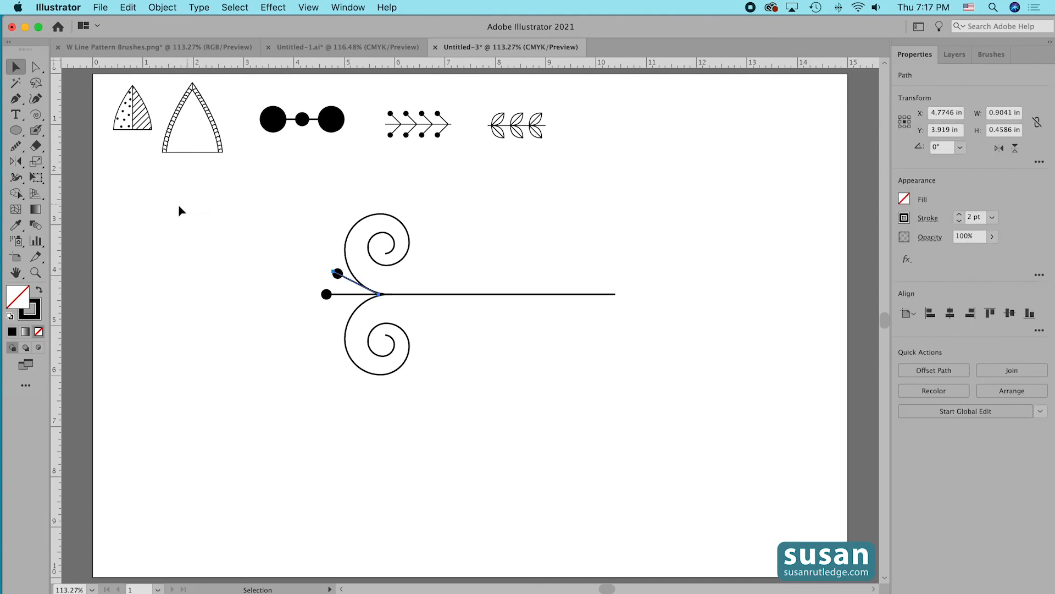
{"action": "left_click", "coordinate": [17, 164]}
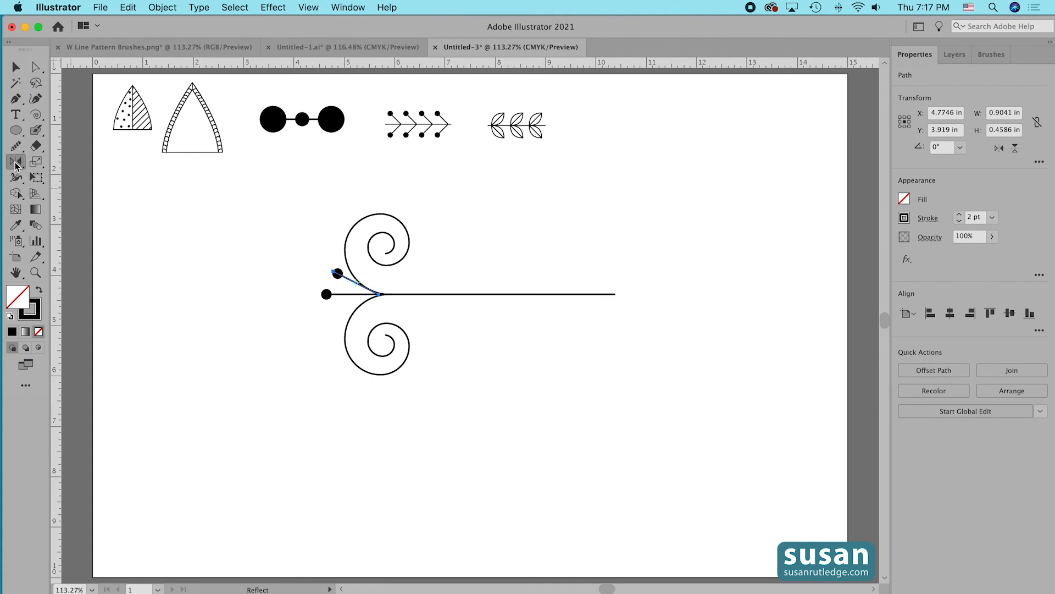
{"action": "double_click", "coordinate": [17, 163]}
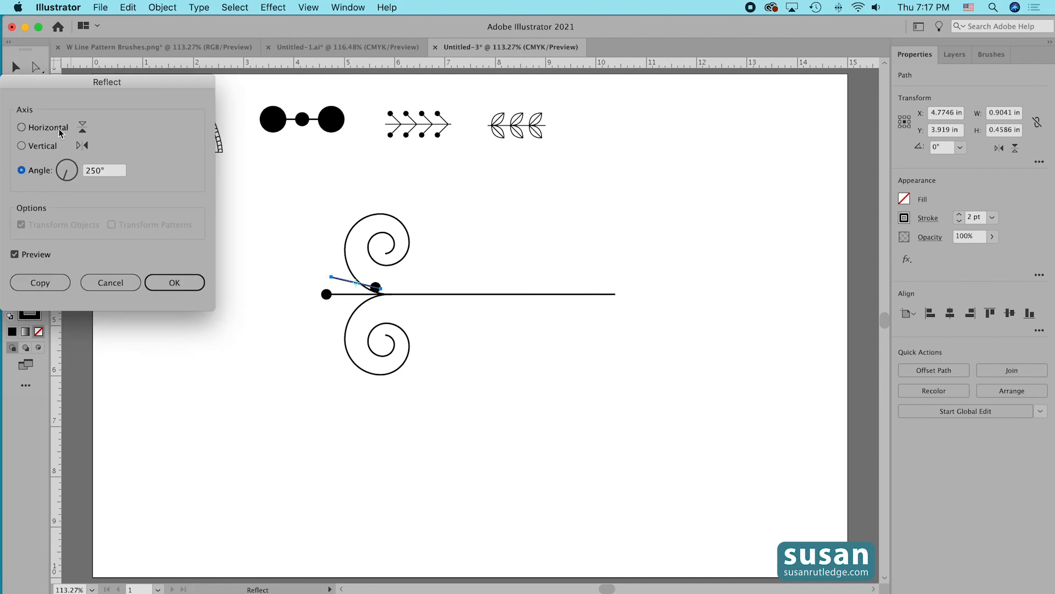
{"action": "left_click", "coordinate": [22, 128]}
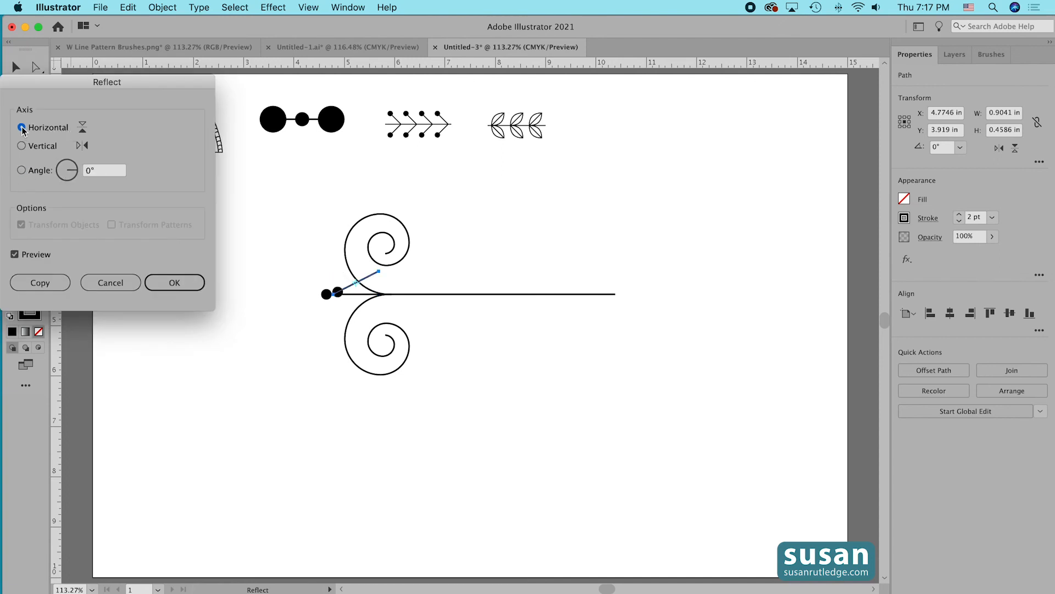
{"action": "left_click", "coordinate": [38, 284]}
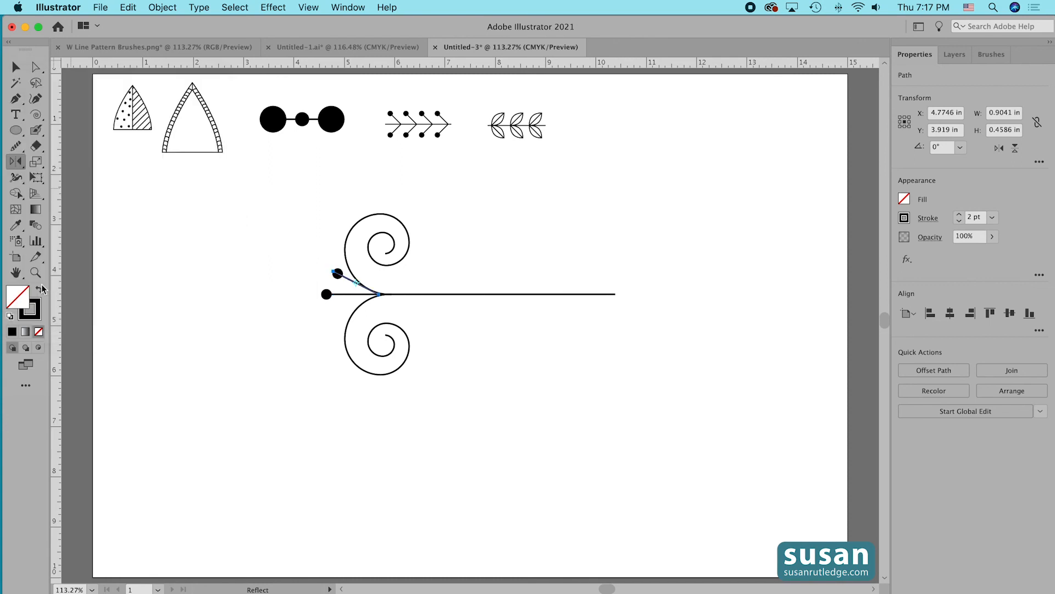
{"action": "left_click", "coordinate": [15, 67]}
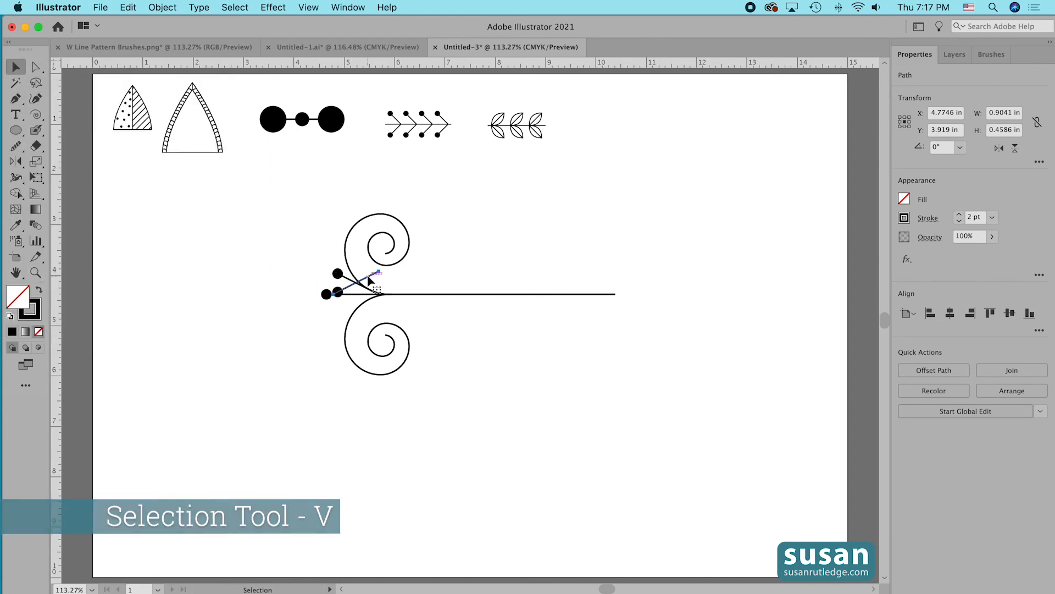
{"action": "left_click_drag", "start_coordinate": [369, 282], "coordinate": [370, 304]}
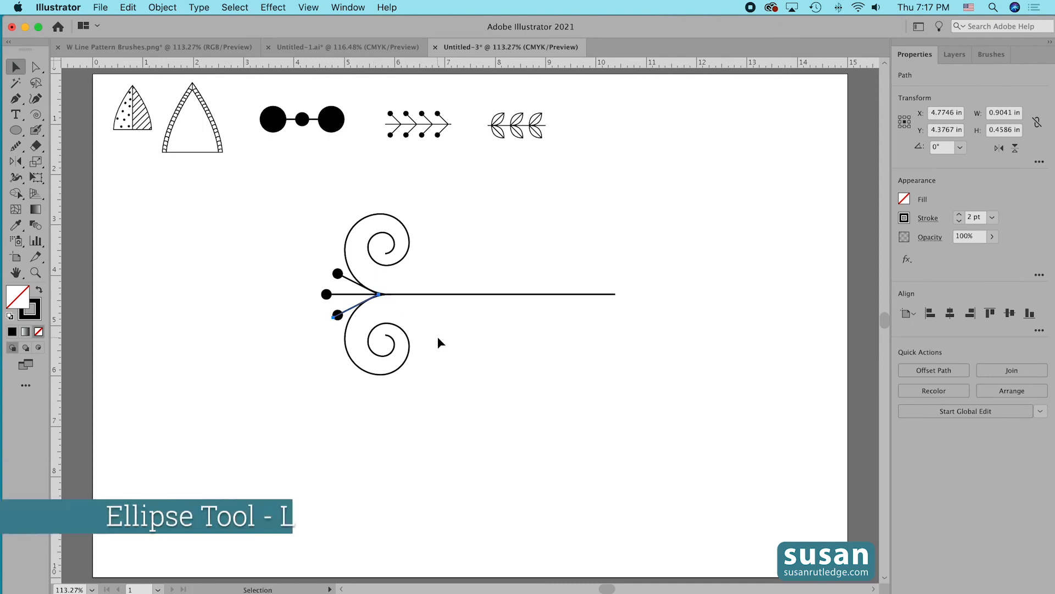
Draw an upright ellipse about 0.34 by 0.67 in beside the upper spiral, with a straight vertical line from its top to its bottom anchor.
{"action": "key", "text": "l"}
{"action": "left_click_drag", "start_coordinate": [462, 221], "coordinate": [479, 253]}
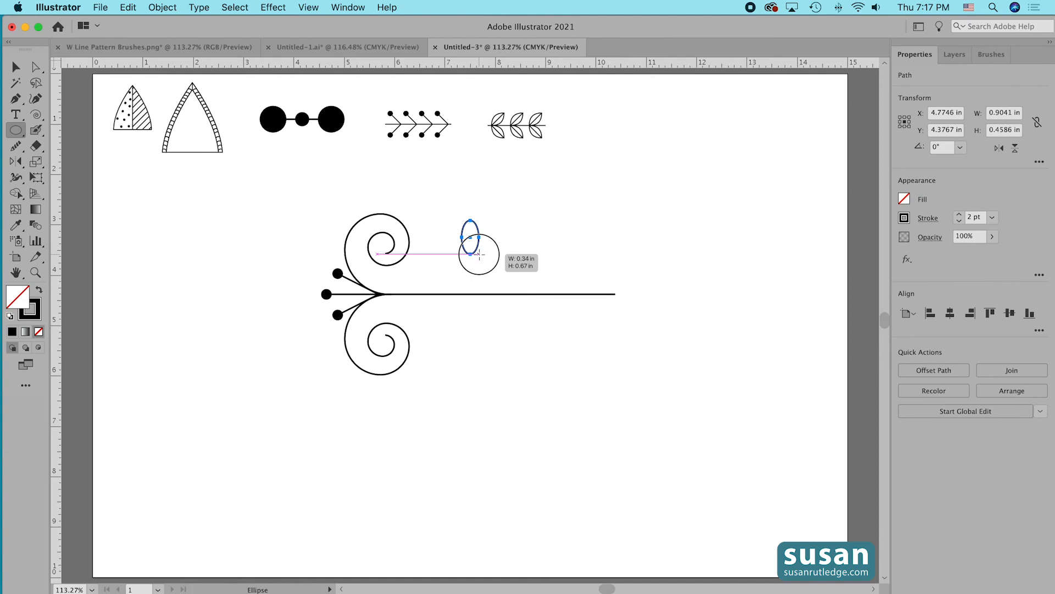
{"action": "left_click_drag", "start_coordinate": [480, 254], "coordinate": [479, 254]}
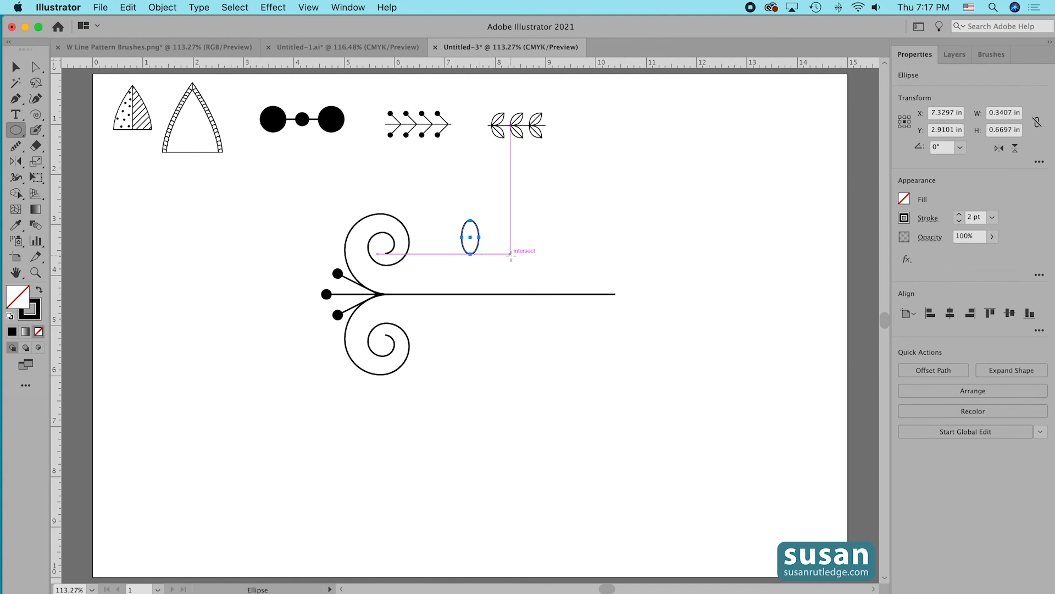
{"action": "key", "text": "backslash"}
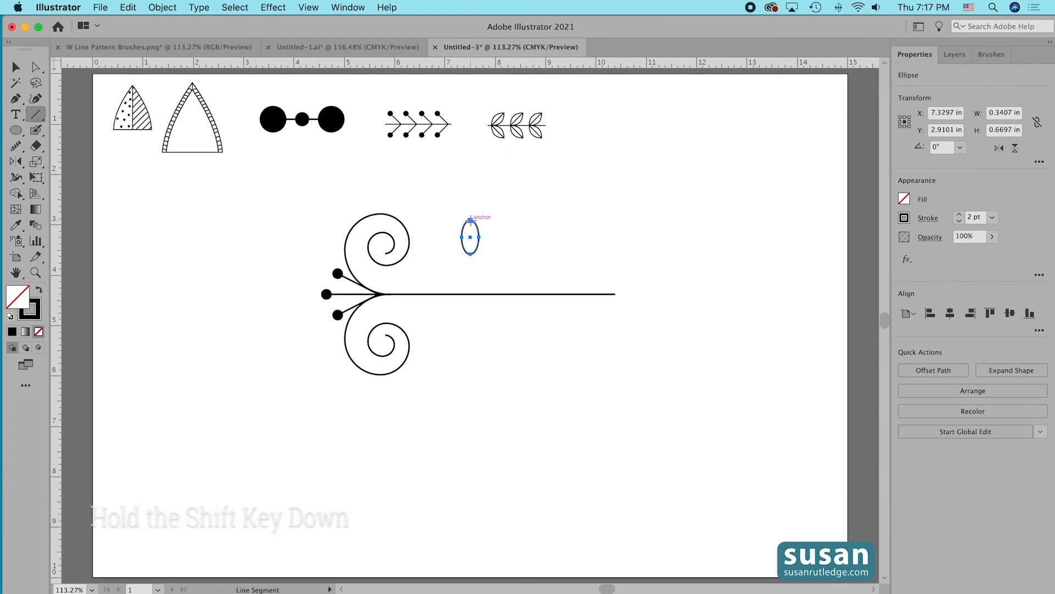
{"action": "left_click_drag", "start_coordinate": [470, 219], "coordinate": [470, 254]}
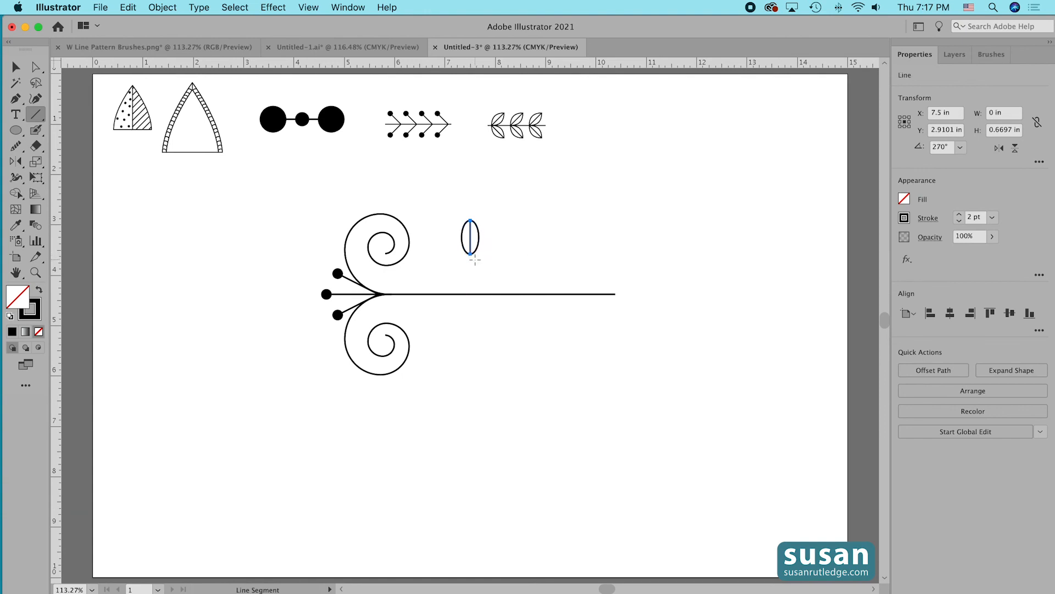
Group the small ellipse with its vertical centre line.
{"action": "key", "text": "v"}
{"action": "left_click_drag", "start_coordinate": [444, 202], "coordinate": [488, 262]}
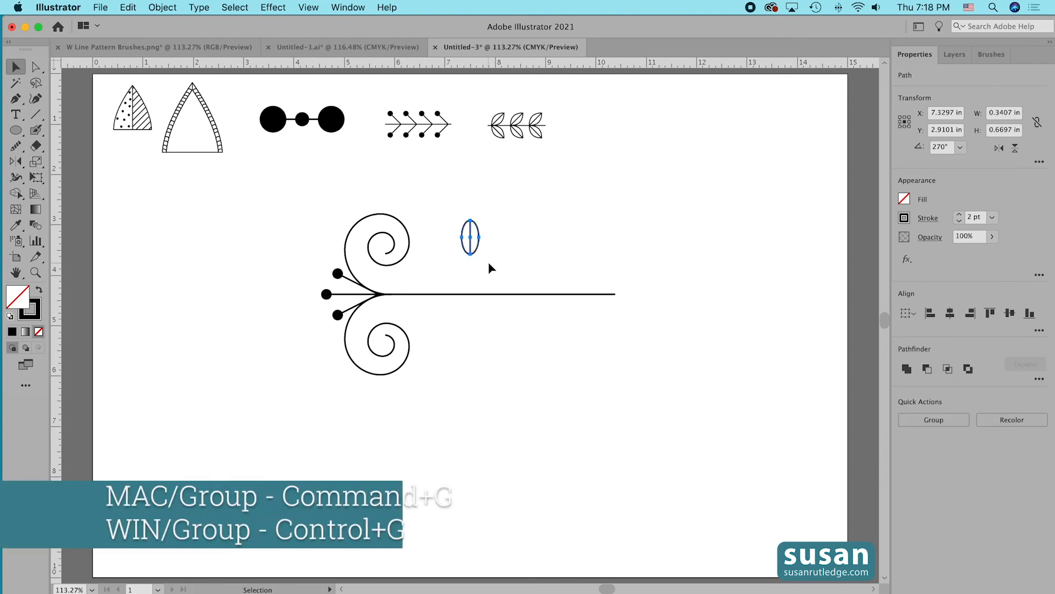
{"action": "key", "text": "super+g"}
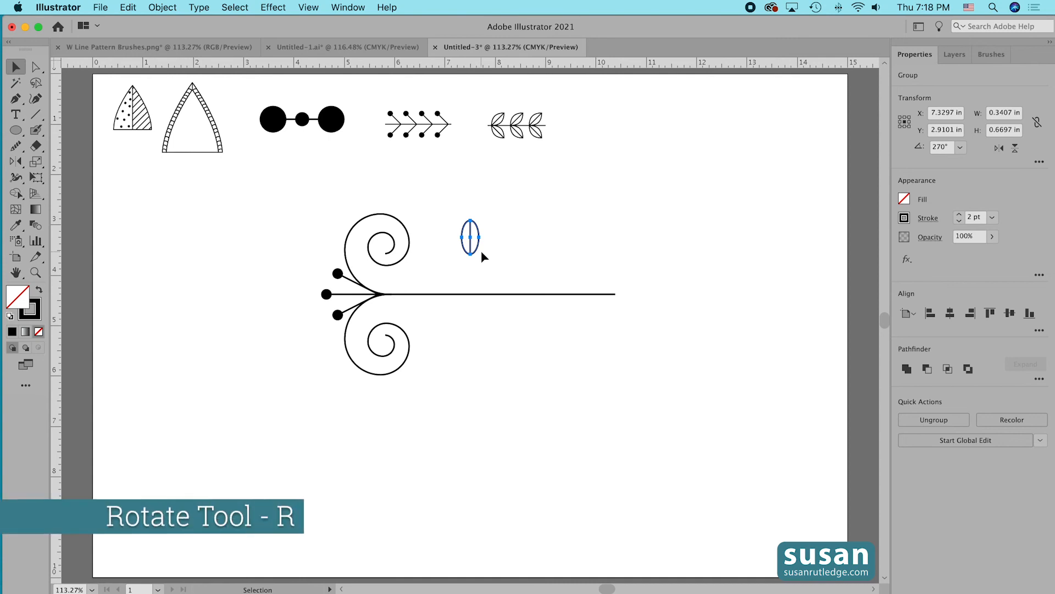
Rotate the petal group 33° about its bottom anchor and place its tip on the horizontal line beside the spirals.
{"action": "key", "text": "r"}
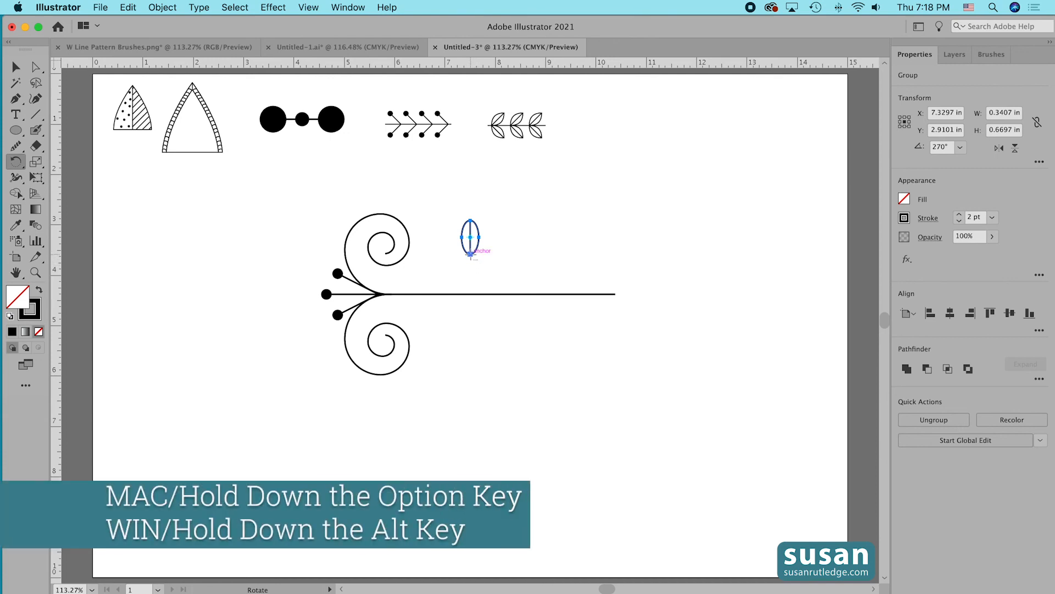
{"action": "left_click", "coordinate": [471, 254], "text": "alt"}
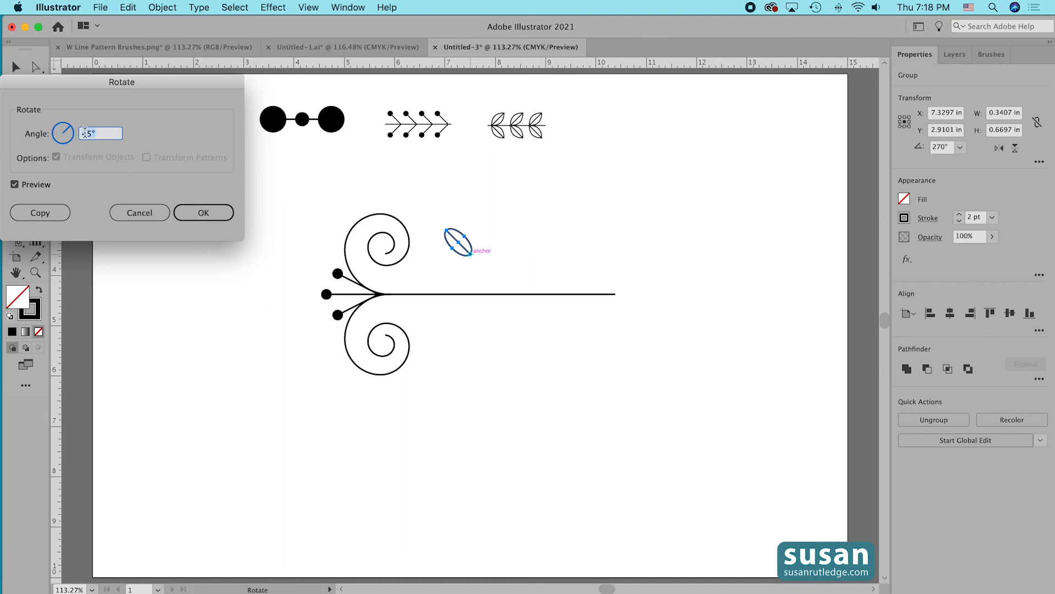
{"action": "type", "text": "33"}
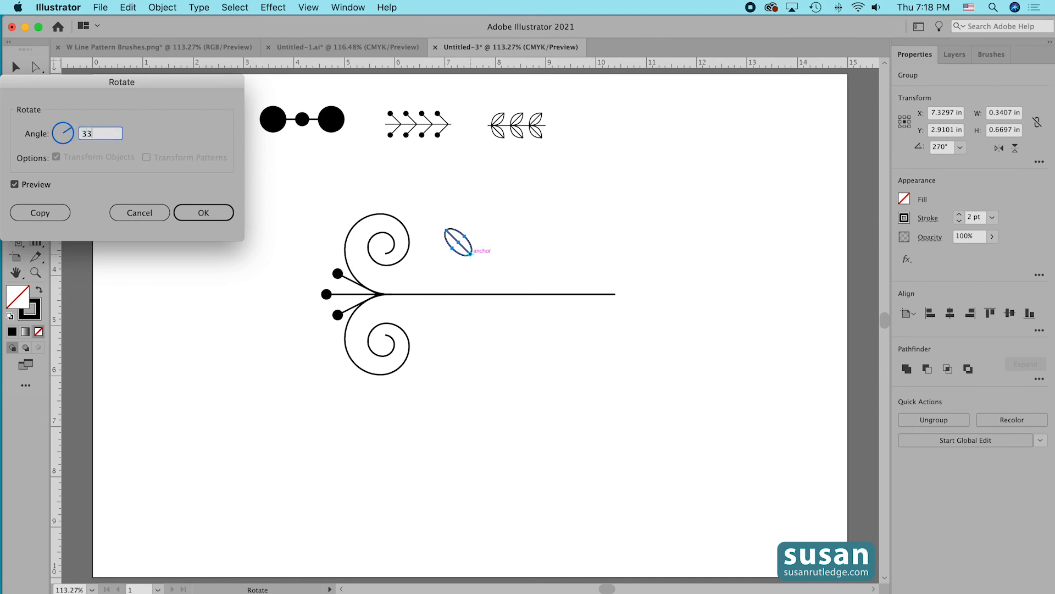
{"action": "left_click", "coordinate": [208, 216]}
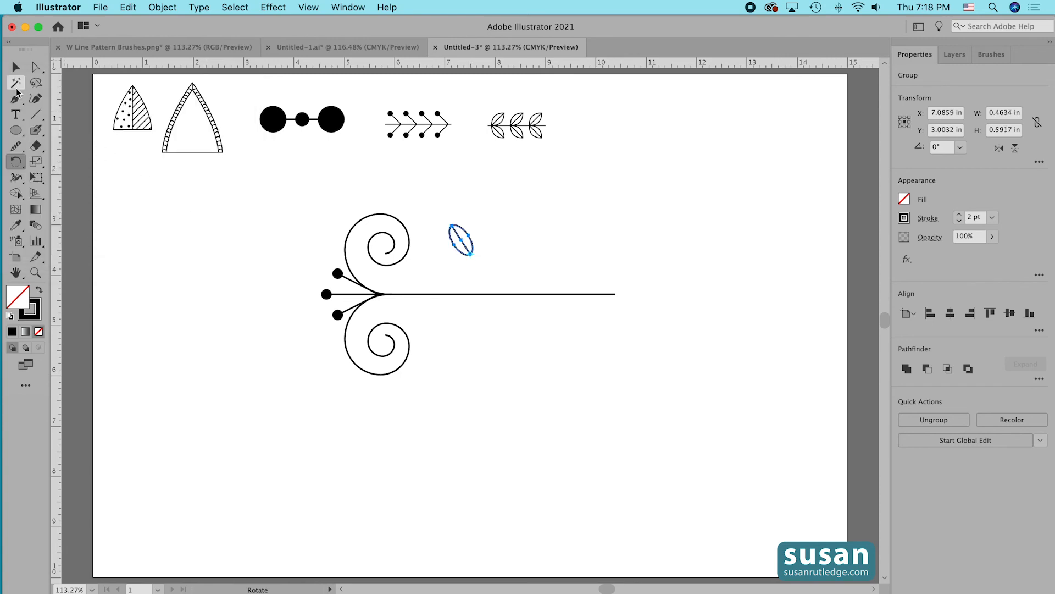
{"action": "left_click", "coordinate": [15, 67]}
{"action": "left_click_drag", "start_coordinate": [465, 258], "coordinate": [433, 293]}
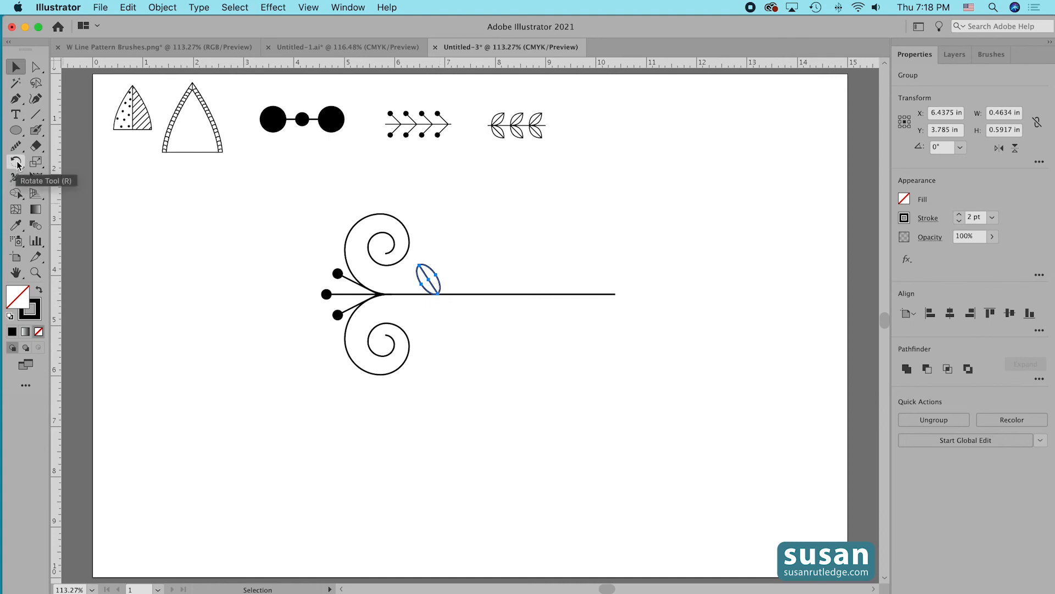
Reflect a copy of the petal across the horizontal axis and place it directly below the line as its mirror image.
{"action": "left_click_drag", "start_coordinate": [17, 164], "coordinate": [76, 179]}
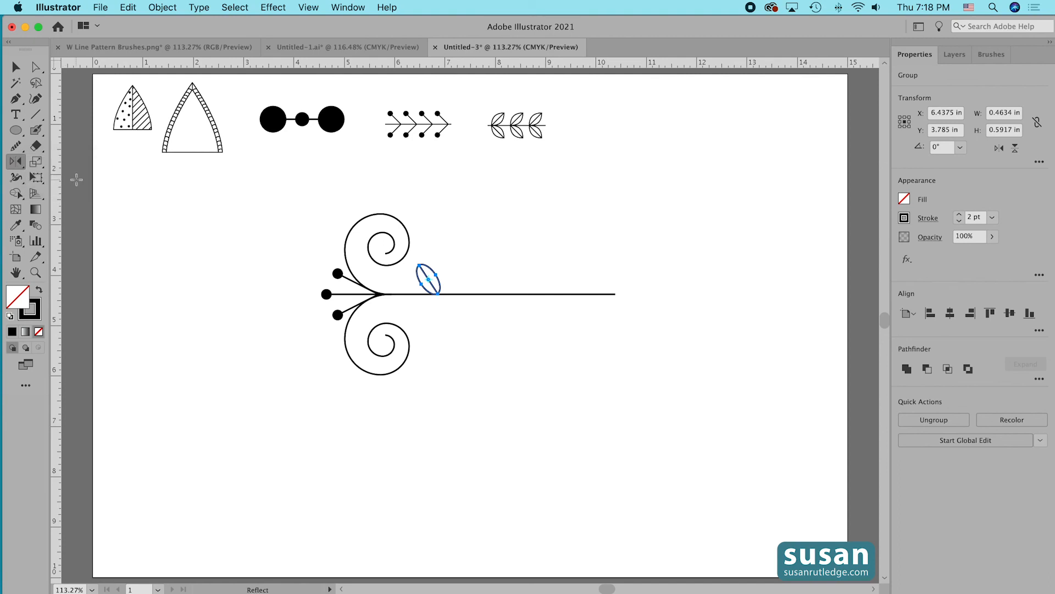
{"action": "double_click", "coordinate": [16, 164]}
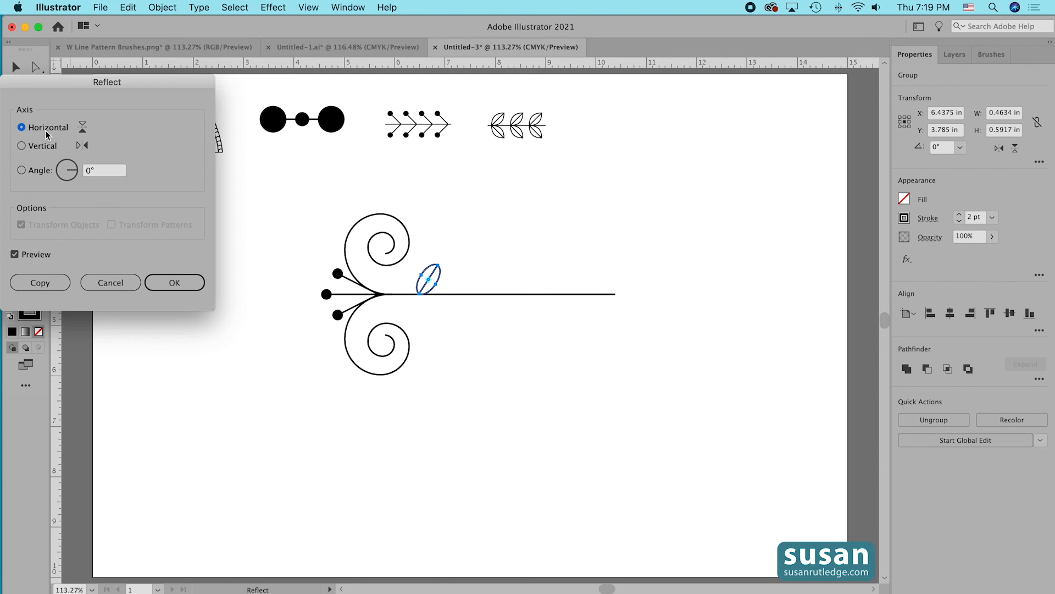
{"action": "left_click", "coordinate": [40, 284]}
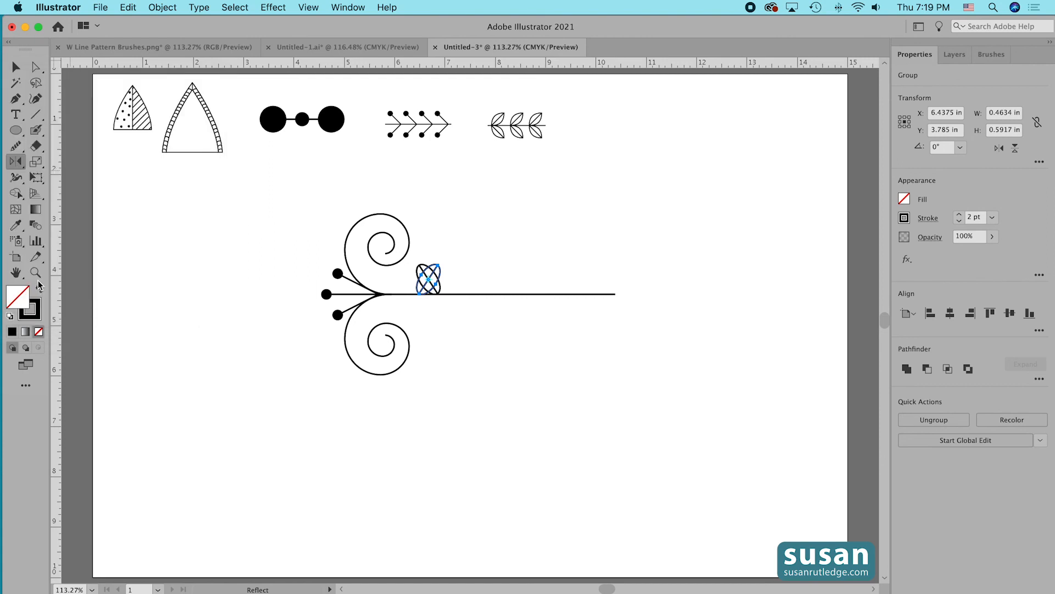
{"action": "left_click", "coordinate": [15, 67]}
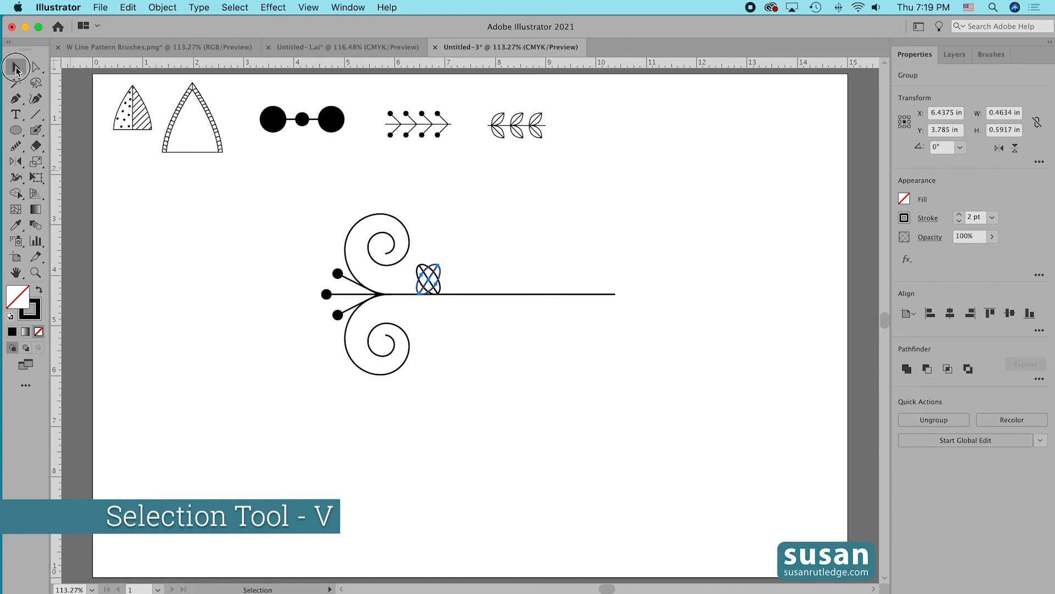
{"action": "left_click", "coordinate": [427, 292], "text": "shift"}
{"action": "left_click_drag", "start_coordinate": [427, 294], "coordinate": [428, 326]}
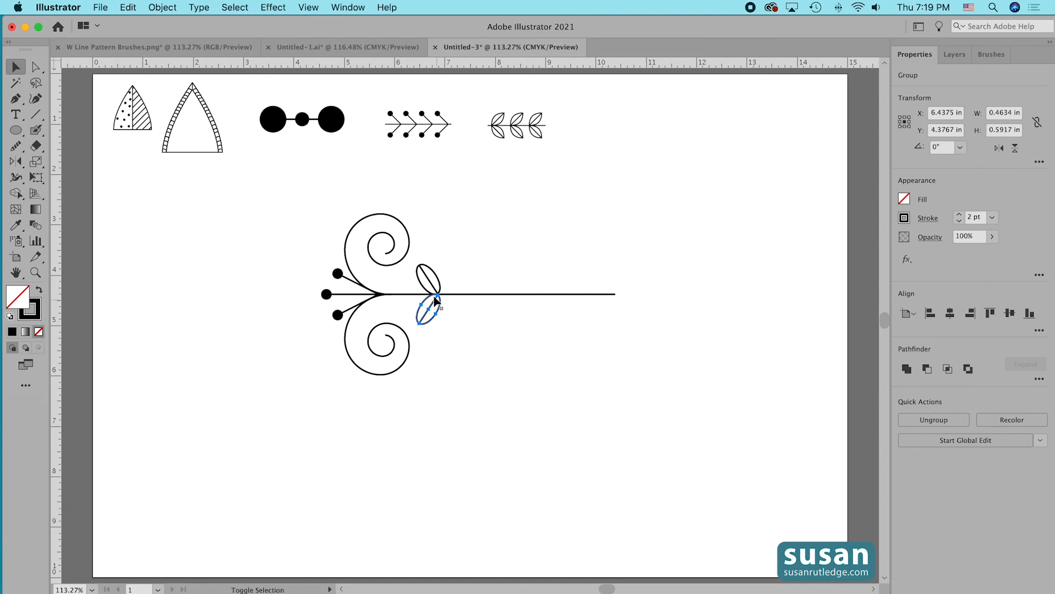
{"action": "left_click", "coordinate": [471, 323]}
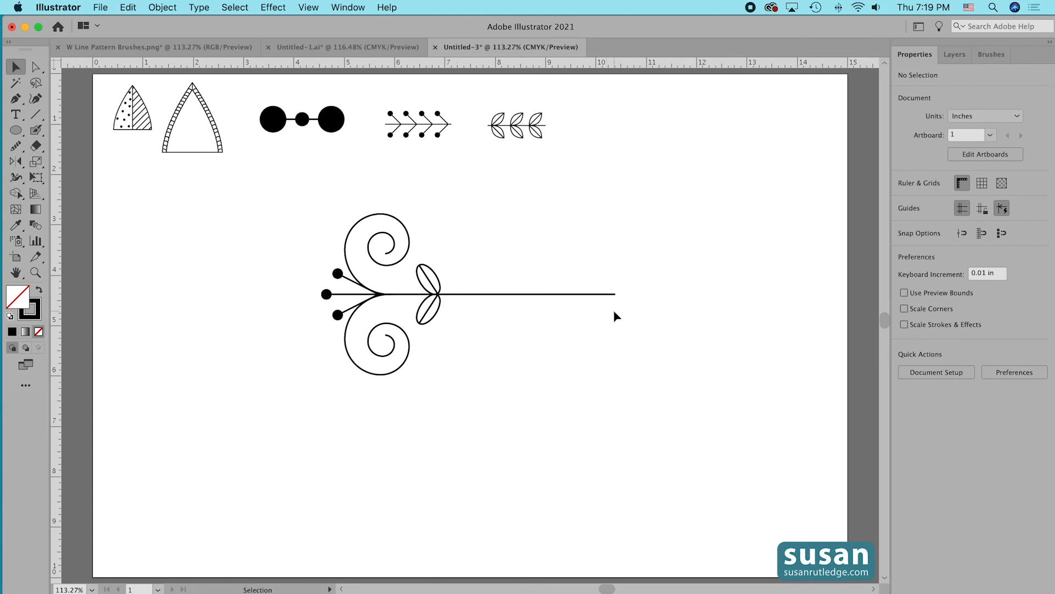
Shorten the horizontal line to about 3.39 in by moving its right end anchor toward the petals.
{"action": "key", "text": "a"}
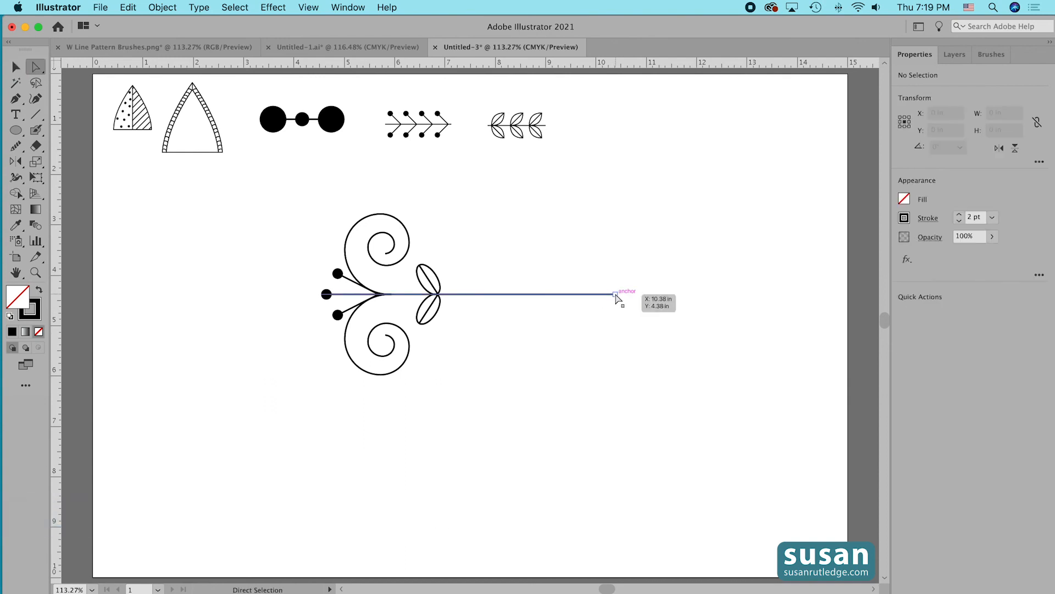
{"action": "left_click", "coordinate": [615, 295]}
{"action": "left_click_drag", "start_coordinate": [616, 299], "coordinate": [492, 298]}
{"action": "left_click", "coordinate": [509, 312]}
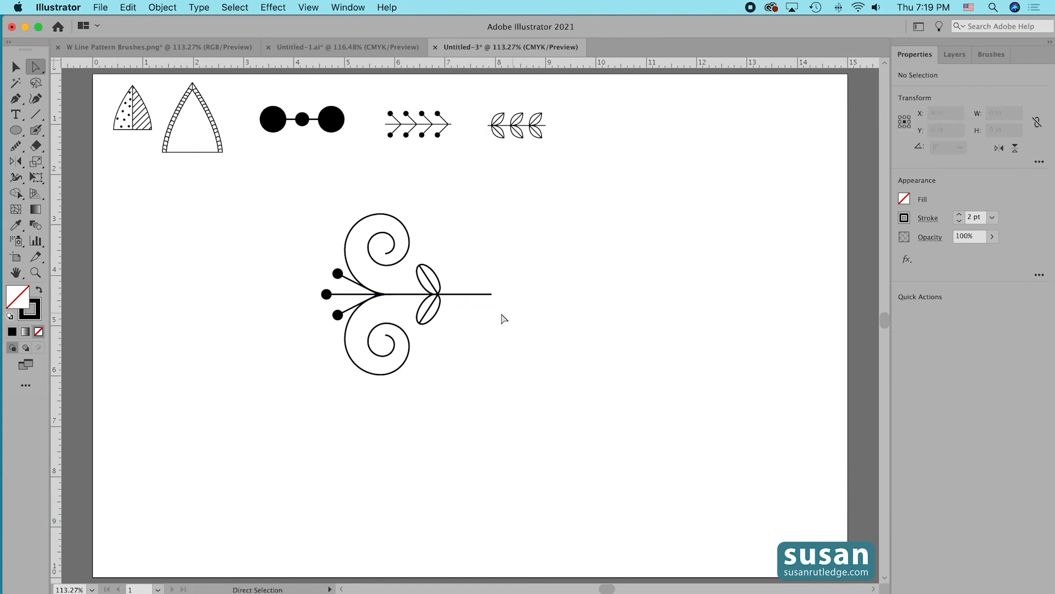
Group the whole spiral, dot and petal motif and scale it uniformly to 25%.
{"action": "scroll", "coordinate": [483, 319], "scroll_direction": "up", "scroll_amount": 1}
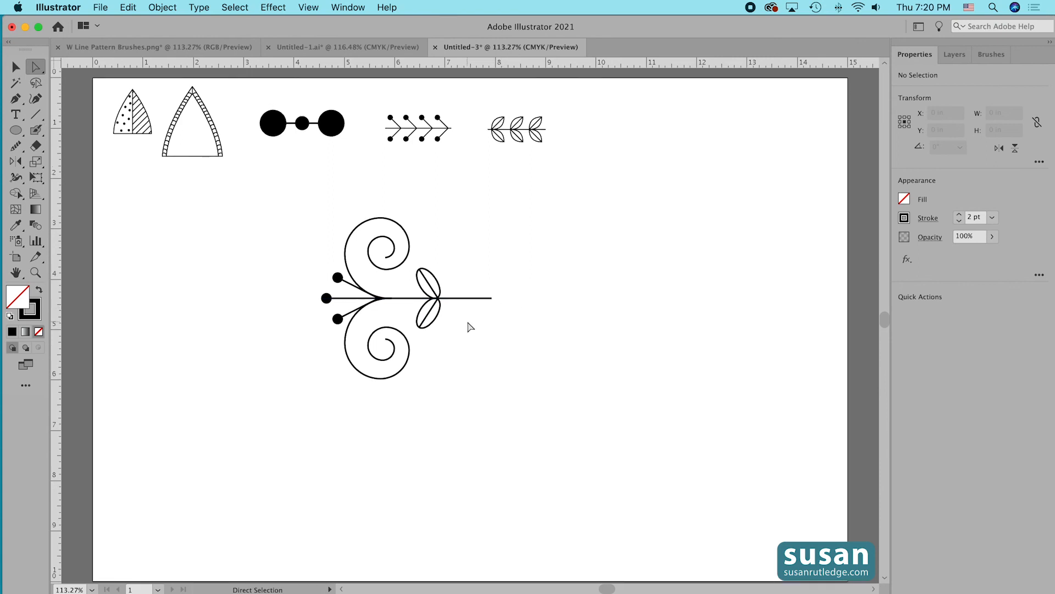
{"action": "left_click_drag", "start_coordinate": [294, 207], "coordinate": [511, 398]}
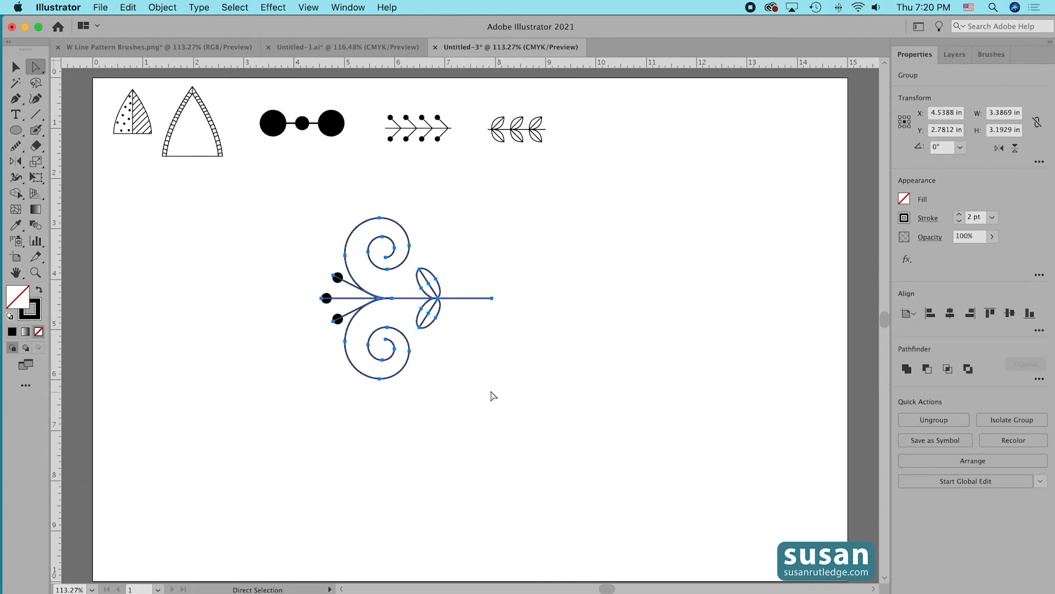
{"action": "key", "text": "super"}
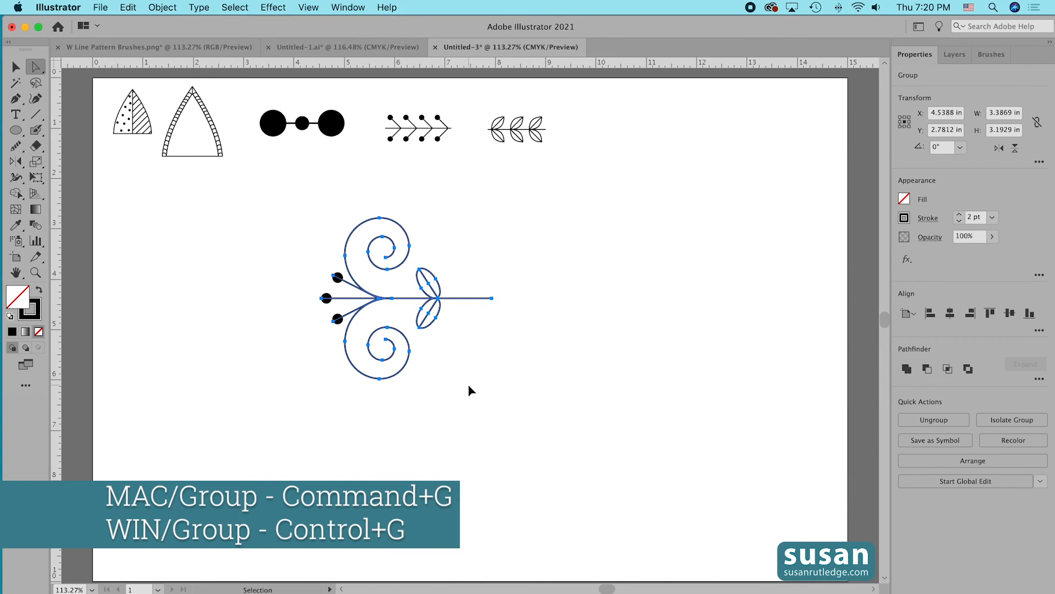
{"action": "left_click", "coordinate": [162, 7]}
{"action": "mouse_move", "coordinate": [171, 23]}
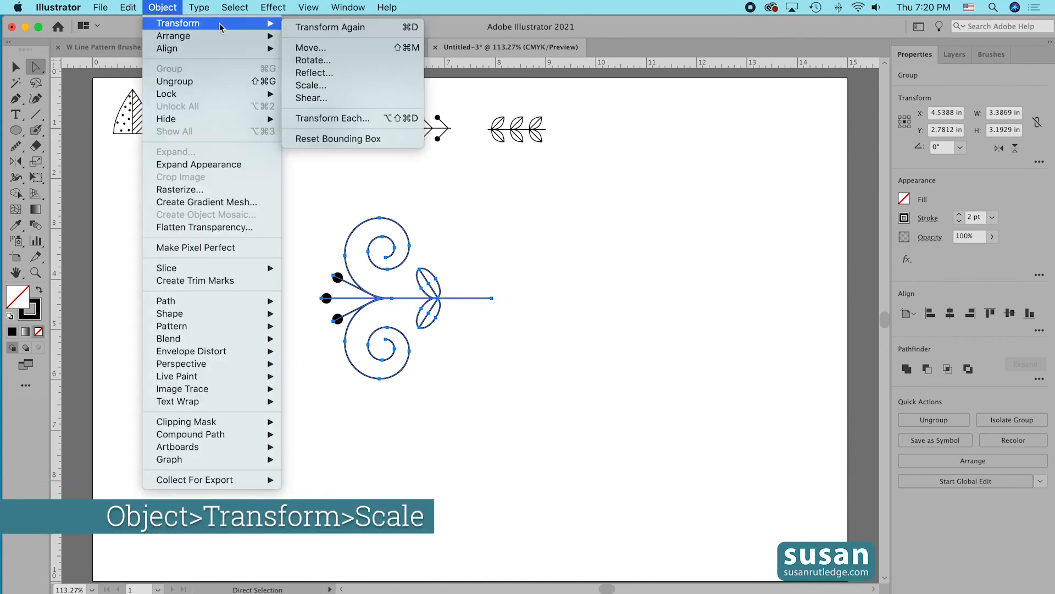
{"action": "left_click", "coordinate": [308, 88]}
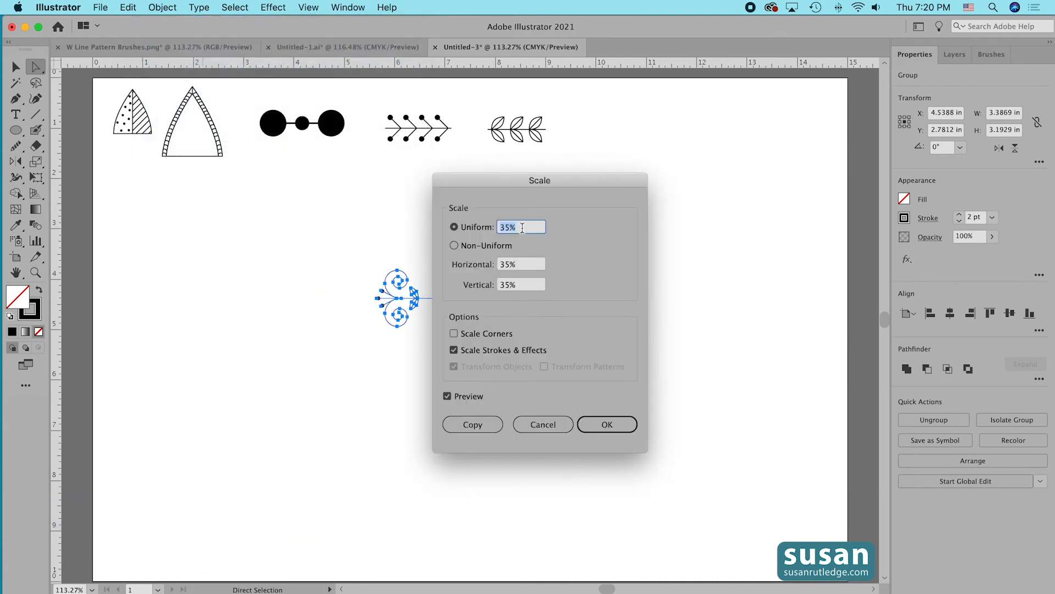
{"action": "type", "text": "25"}
{"action": "left_click", "coordinate": [607, 424]}
{"action": "left_click", "coordinate": [466, 380]}
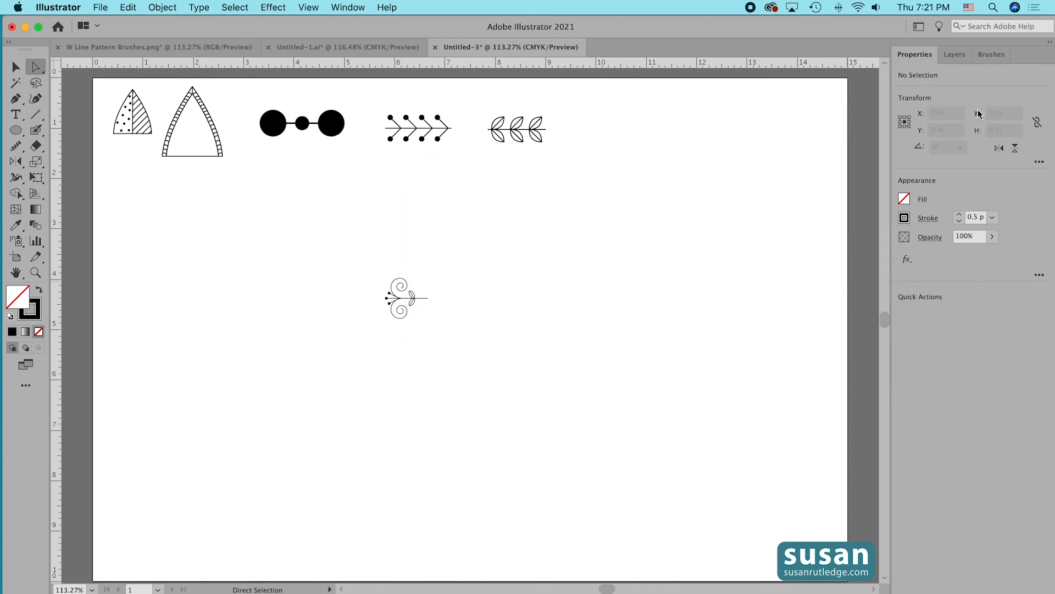
Create a pattern brush named Floral from the scaled motif, and place the motif beside the leaf sprig in the top row.
{"action": "left_click", "coordinate": [991, 55]}
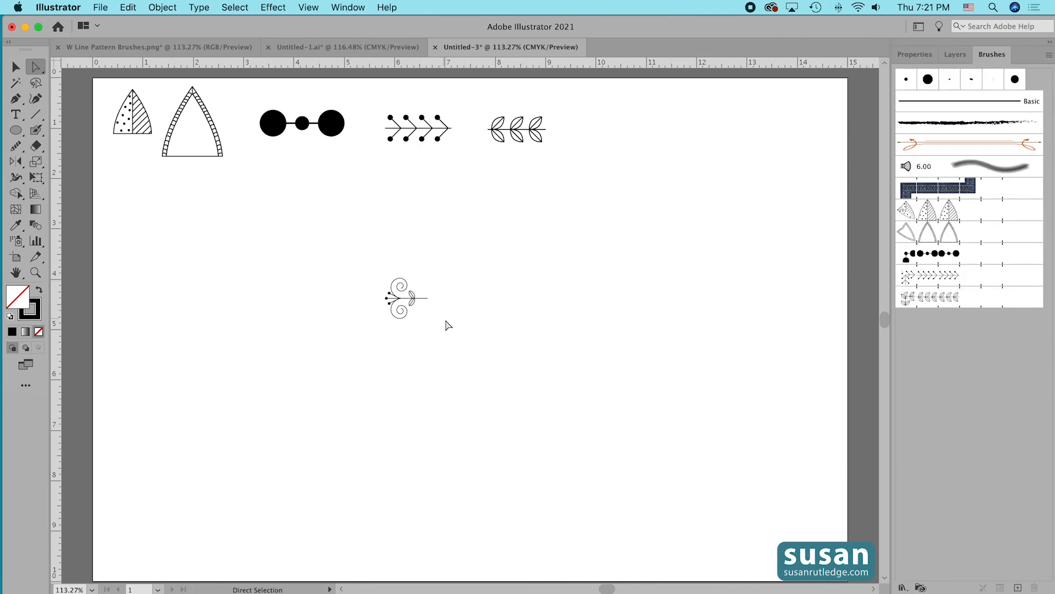
{"action": "key", "text": "v"}
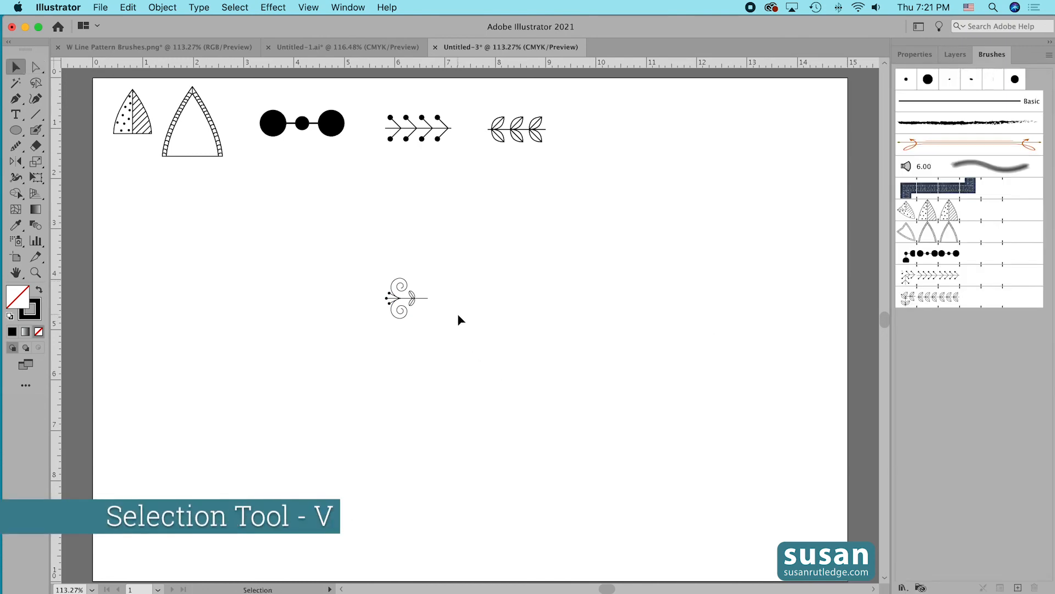
{"action": "mouse_move", "coordinate": [408, 298]}
{"action": "left_mouse_down"}
{"action": "mouse_move", "coordinate": [495, 370]}
{"action": "mouse_move", "coordinate": [938, 350]}
{"action": "left_mouse_up"}
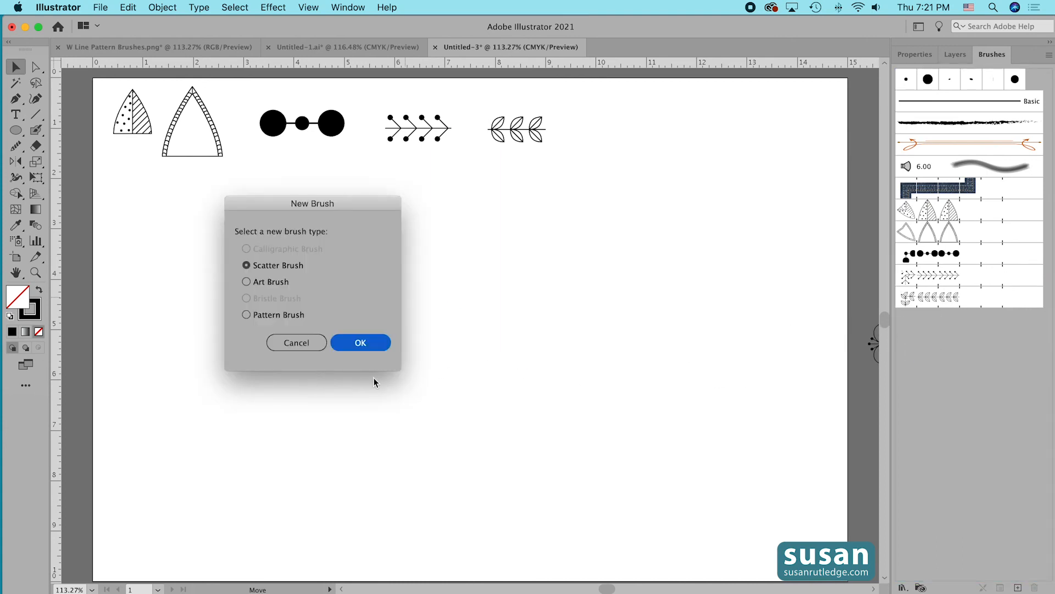
{"action": "left_click", "coordinate": [255, 316]}
{"action": "left_click", "coordinate": [360, 342]}
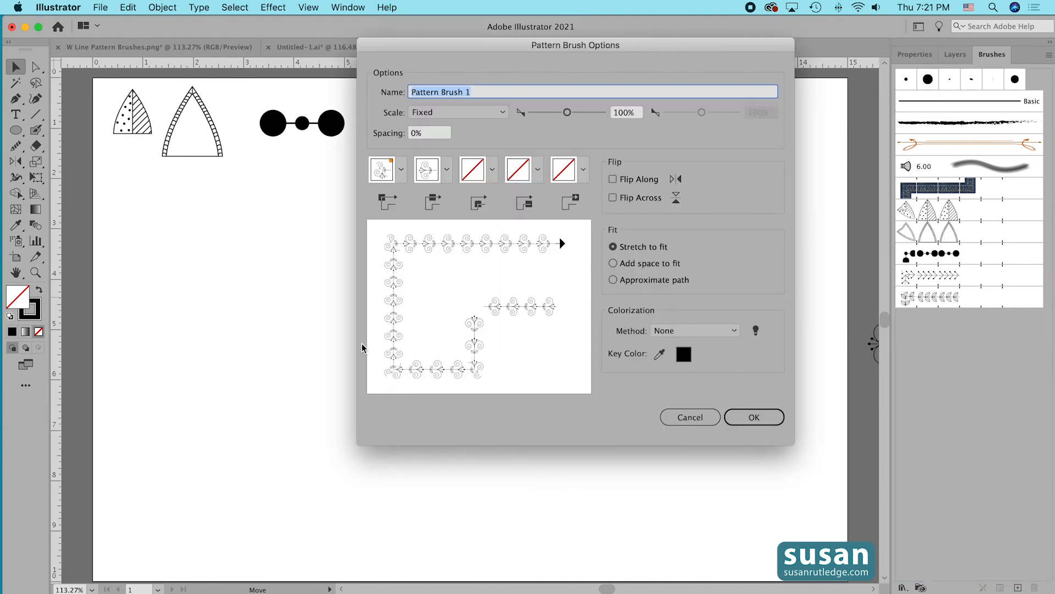
{"action": "type", "text": "Floral"}
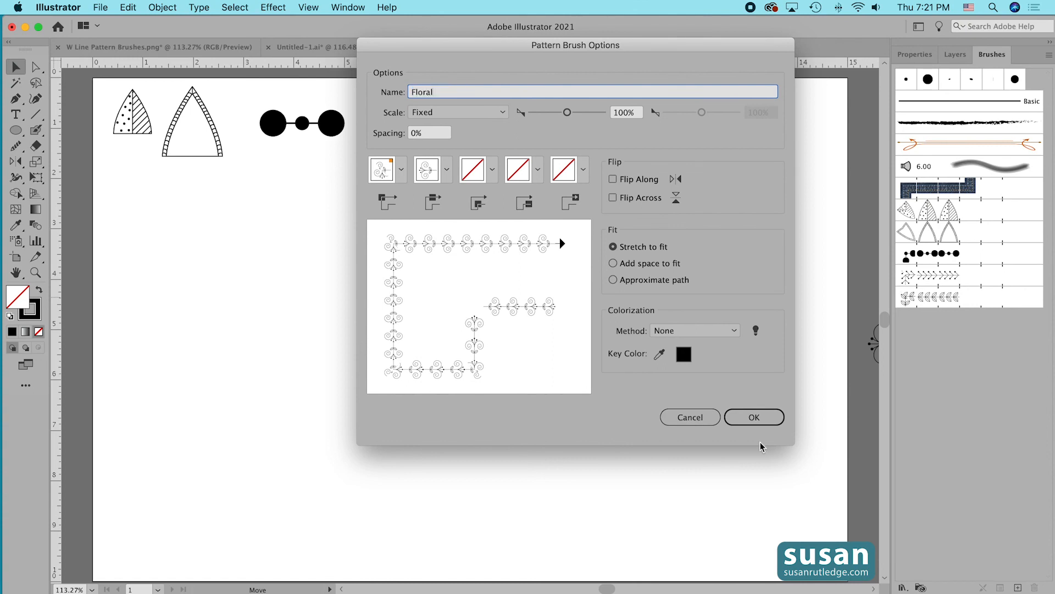
{"action": "left_click", "coordinate": [768, 419]}
{"action": "mouse_move", "coordinate": [401, 298]}
{"action": "left_mouse_down"}
{"action": "mouse_move", "coordinate": [560, 249]}
{"action": "mouse_move", "coordinate": [581, 193]}
{"action": "mouse_move", "coordinate": [583, 133]}
{"action": "left_mouse_up"}
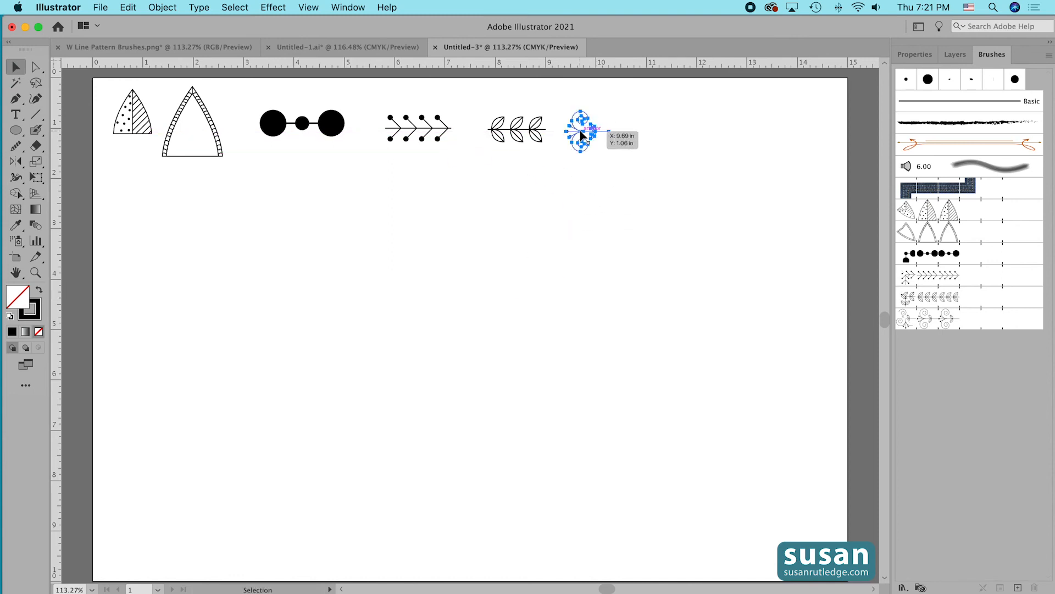
Draw a large ellipse across the artboard below the motifs and apply the Floral pattern brush to it.
{"action": "key", "text": "l"}
{"action": "left_click_drag", "start_coordinate": [192, 196], "coordinate": [771, 547]}
{"action": "left_click", "coordinate": [943, 325]}
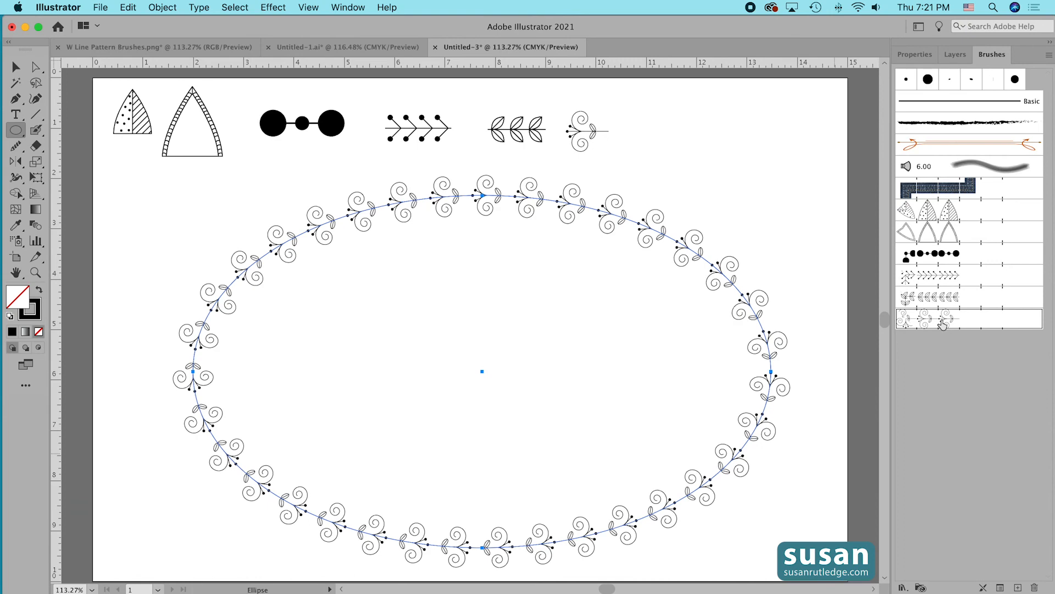
{"action": "left_click", "coordinate": [16, 66]}
{"action": "left_click", "coordinate": [763, 187]}
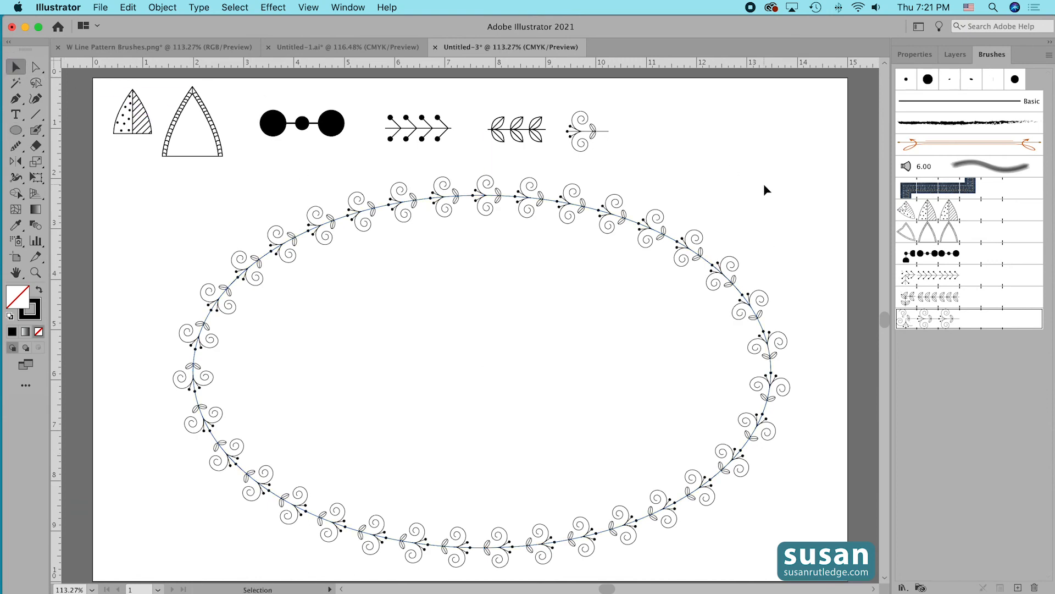
{"action": "left_click", "coordinate": [779, 400]}
Switch to the W Line Pattern Brushes.png document to view its nested border designs.
{"action": "left_click", "coordinate": [158, 47]}
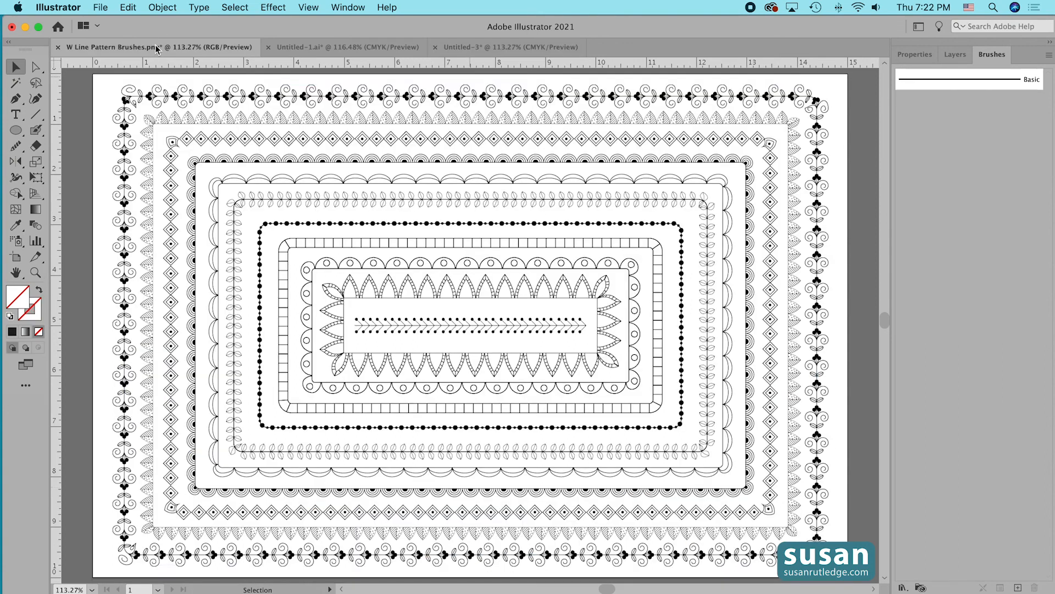